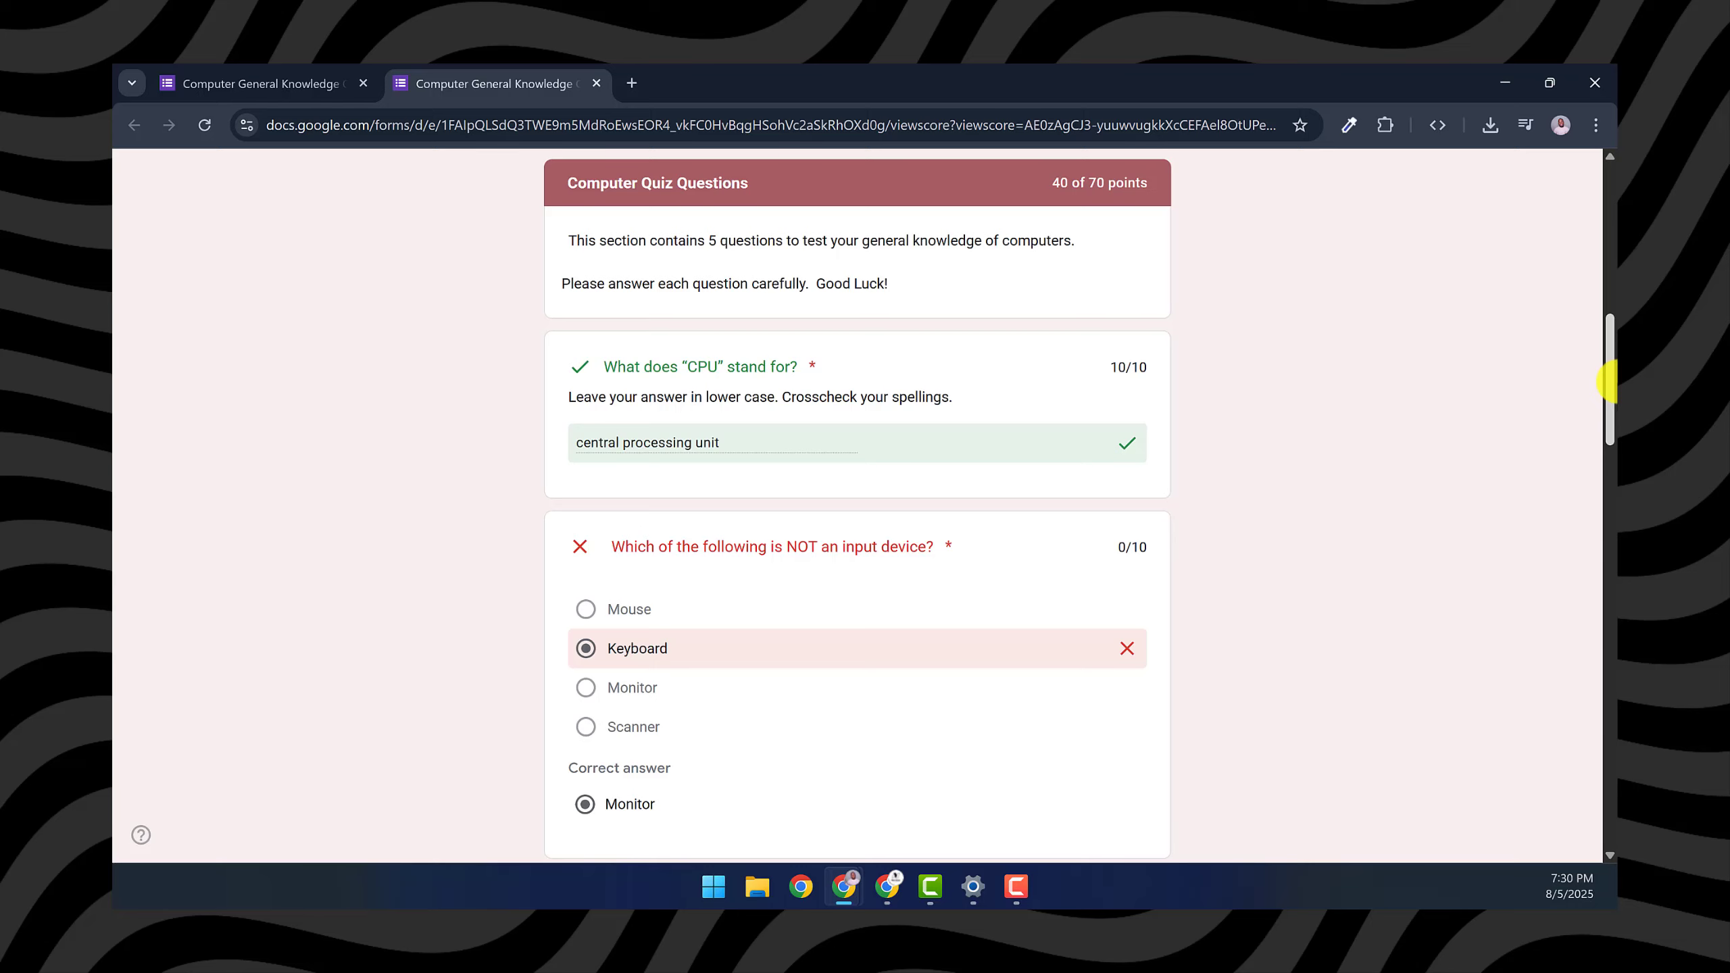
pyautogui.moveTo(1607, 382); pyautogui.dragTo(1608, 736)
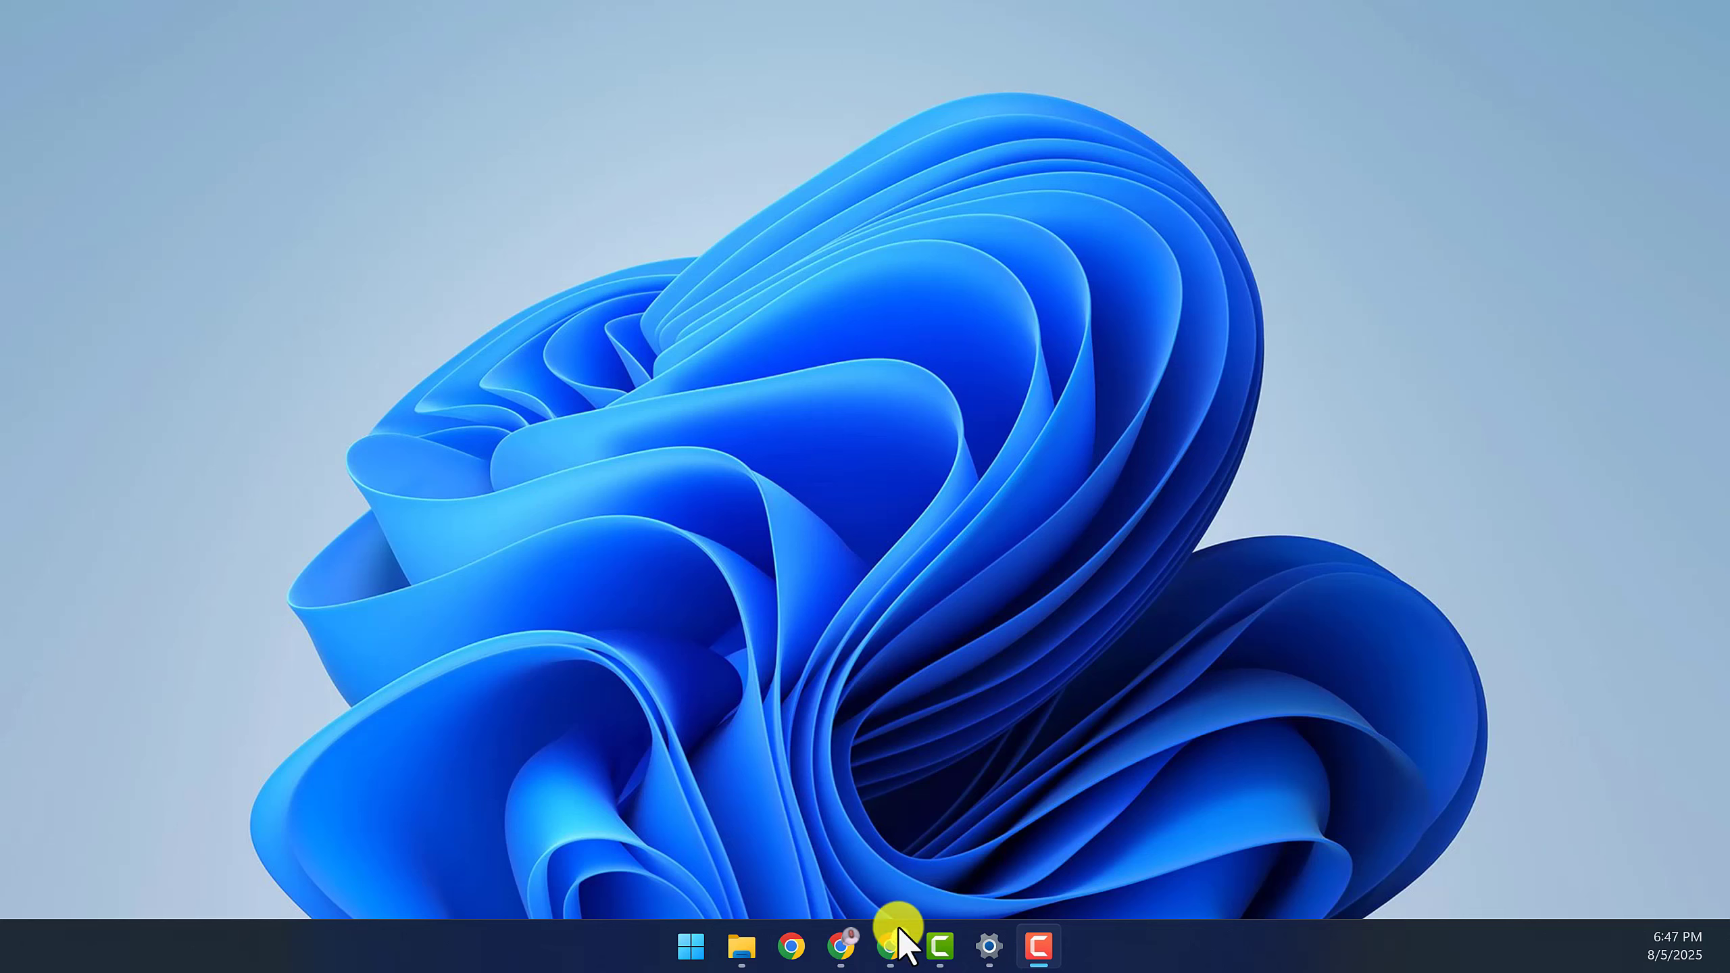
# Switch to the Chrome window with the new tab and go to google.com
pyautogui.click(888, 962)
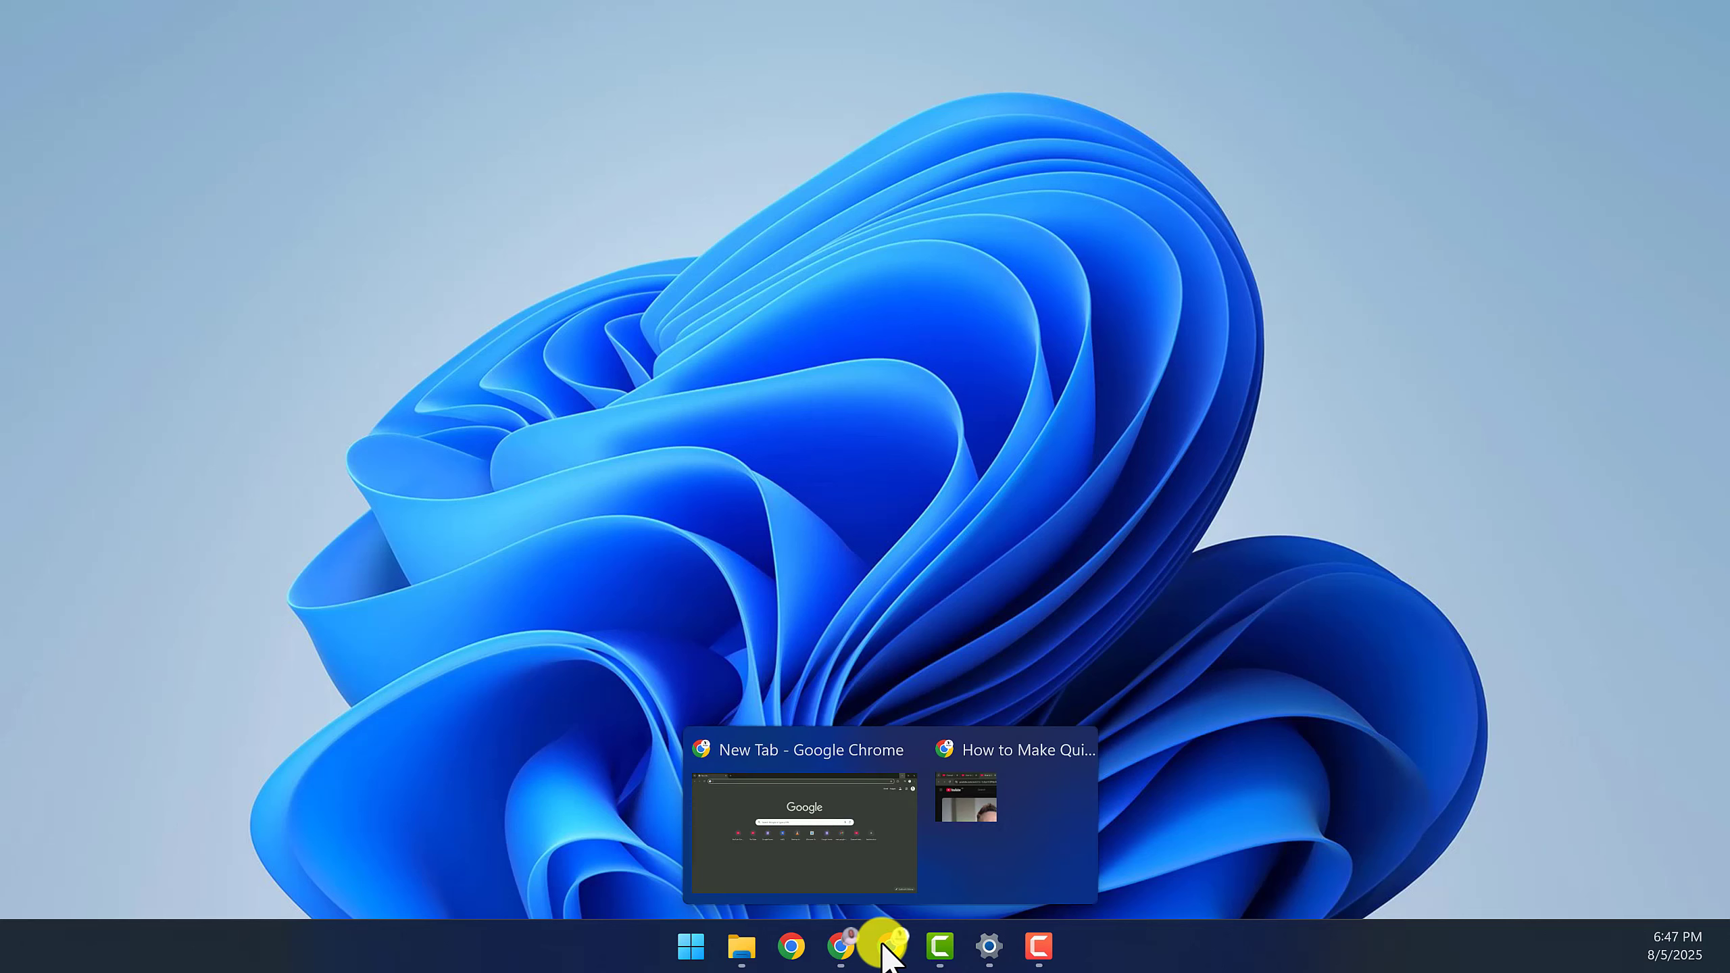
pyautogui.click(831, 852)
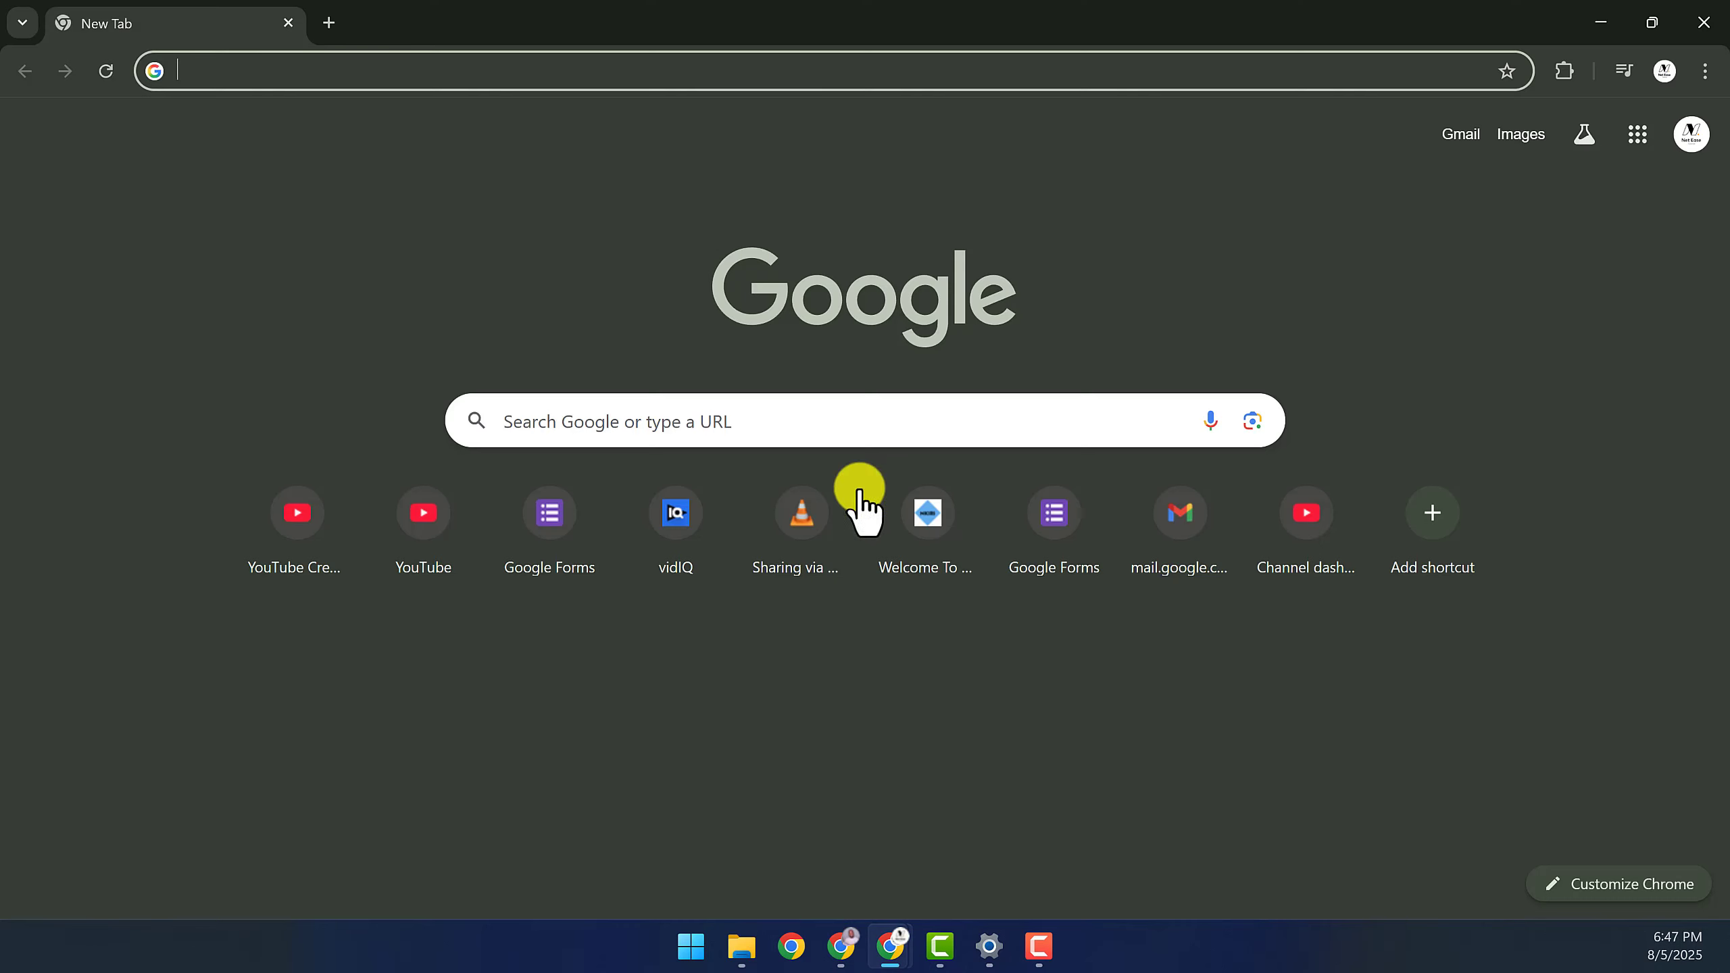
pyautogui.click(686, 61)
pyautogui.write('google')
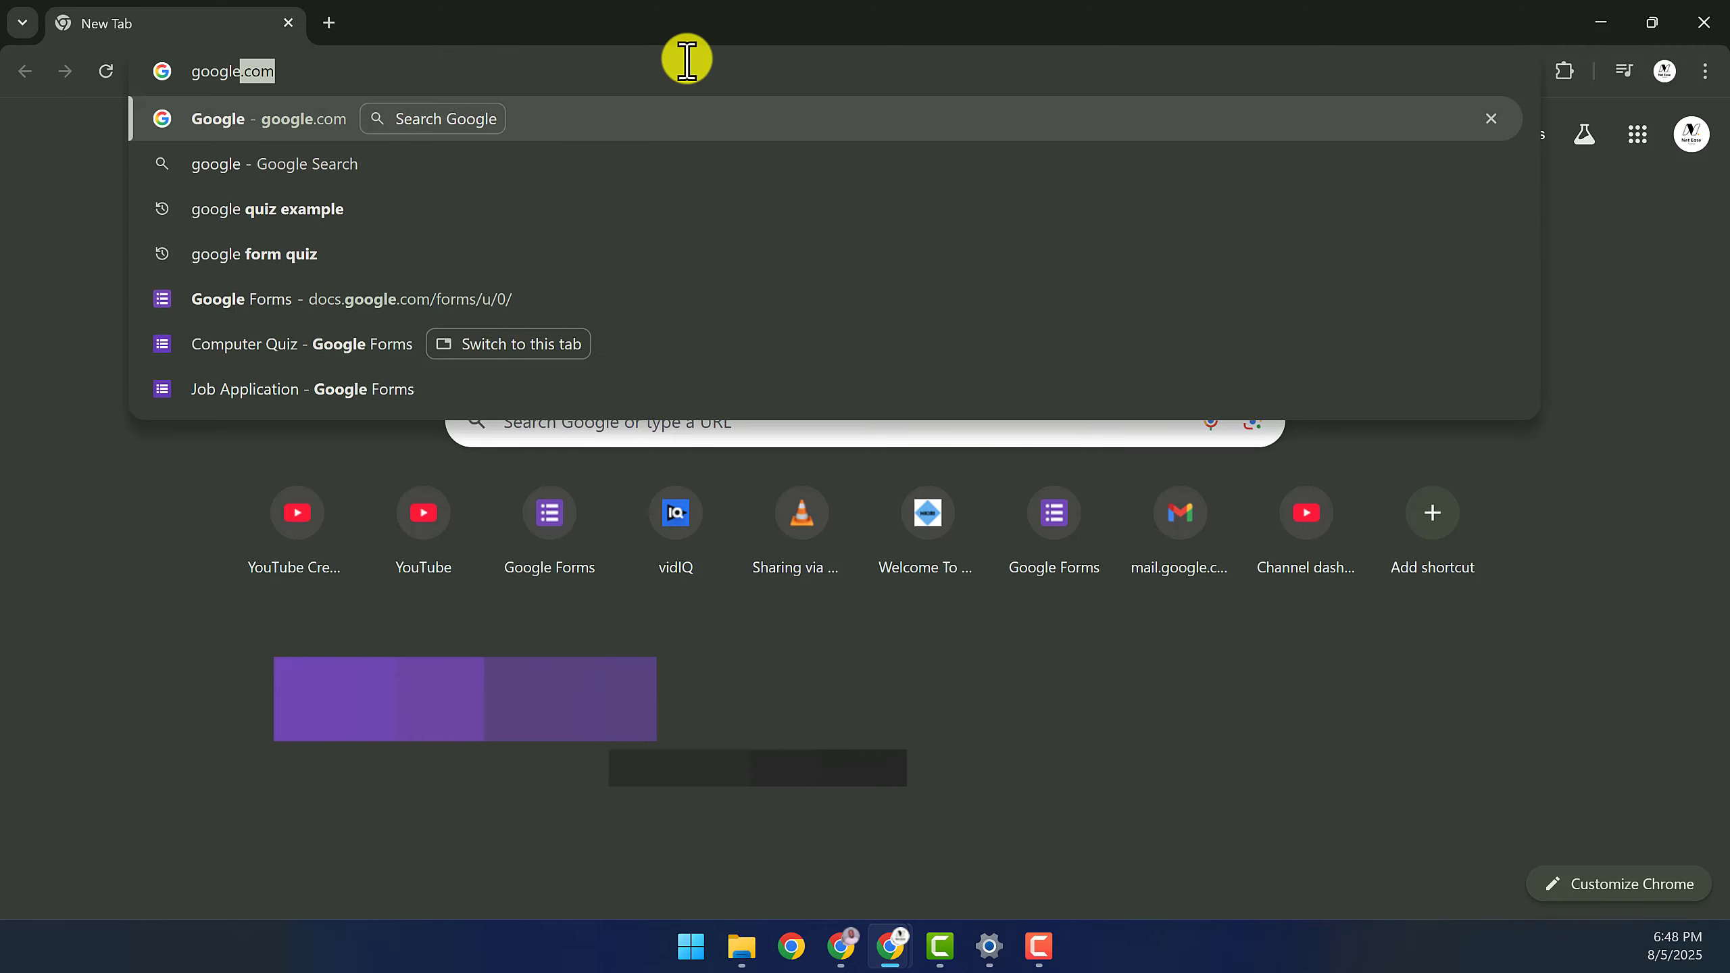
pyautogui.press('Return')
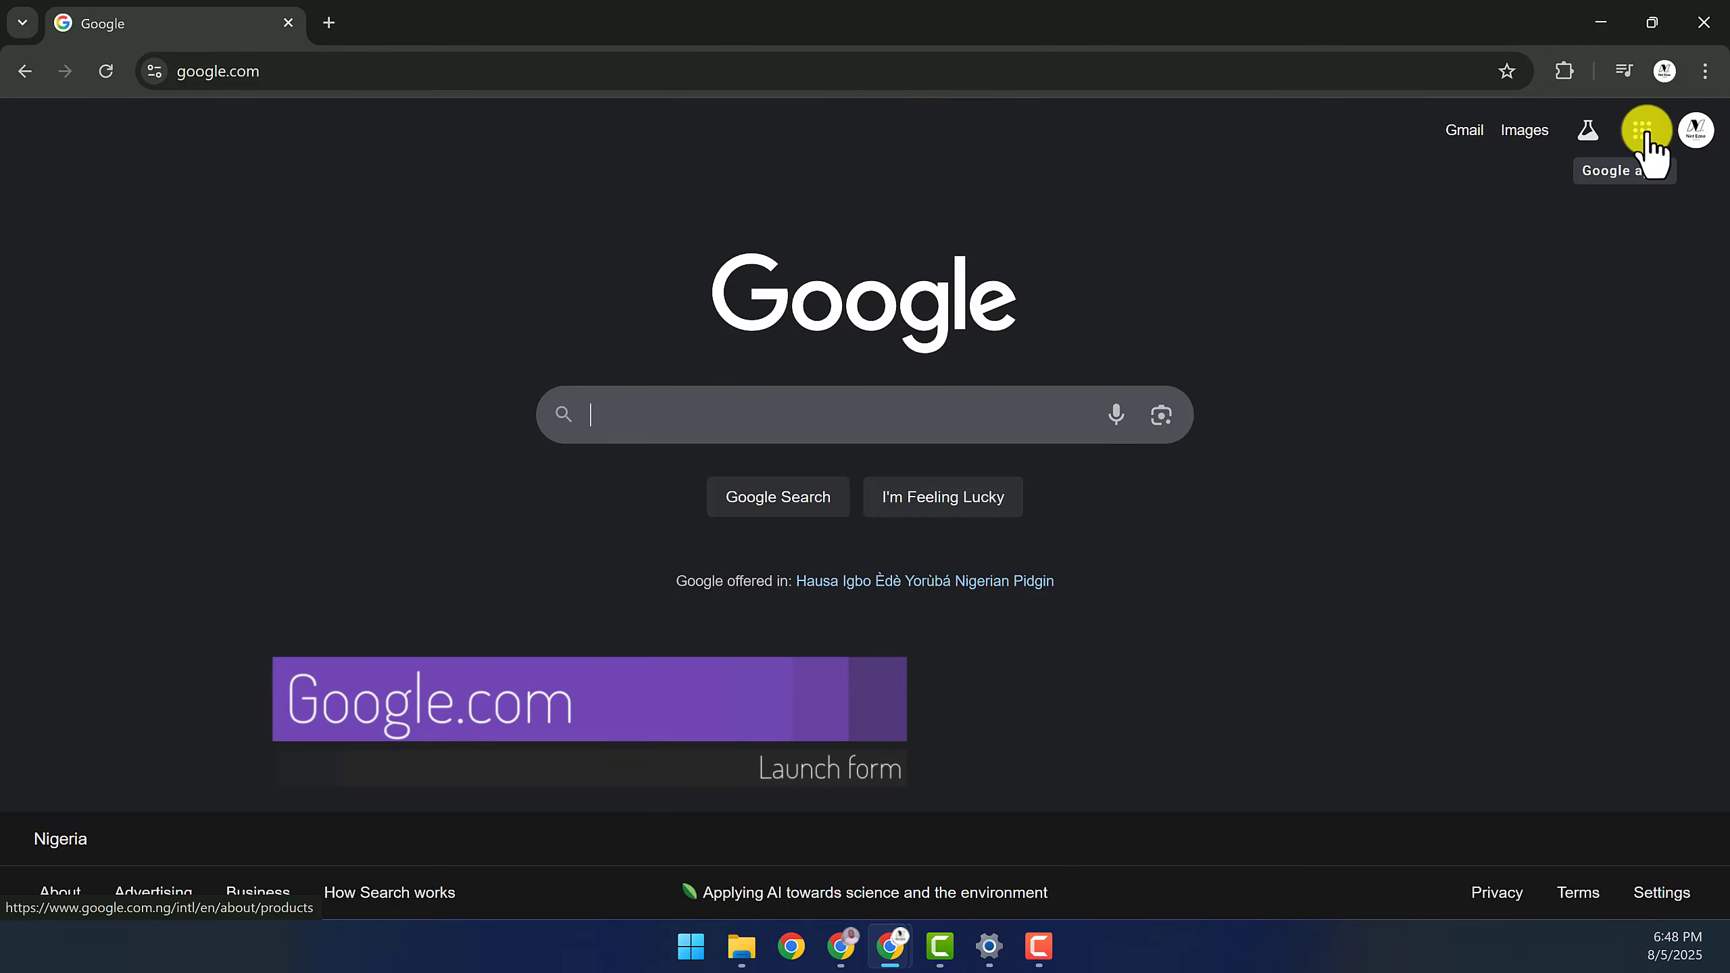
# Open Google Forms from the list of Google apps
pyautogui.click(1645, 136)
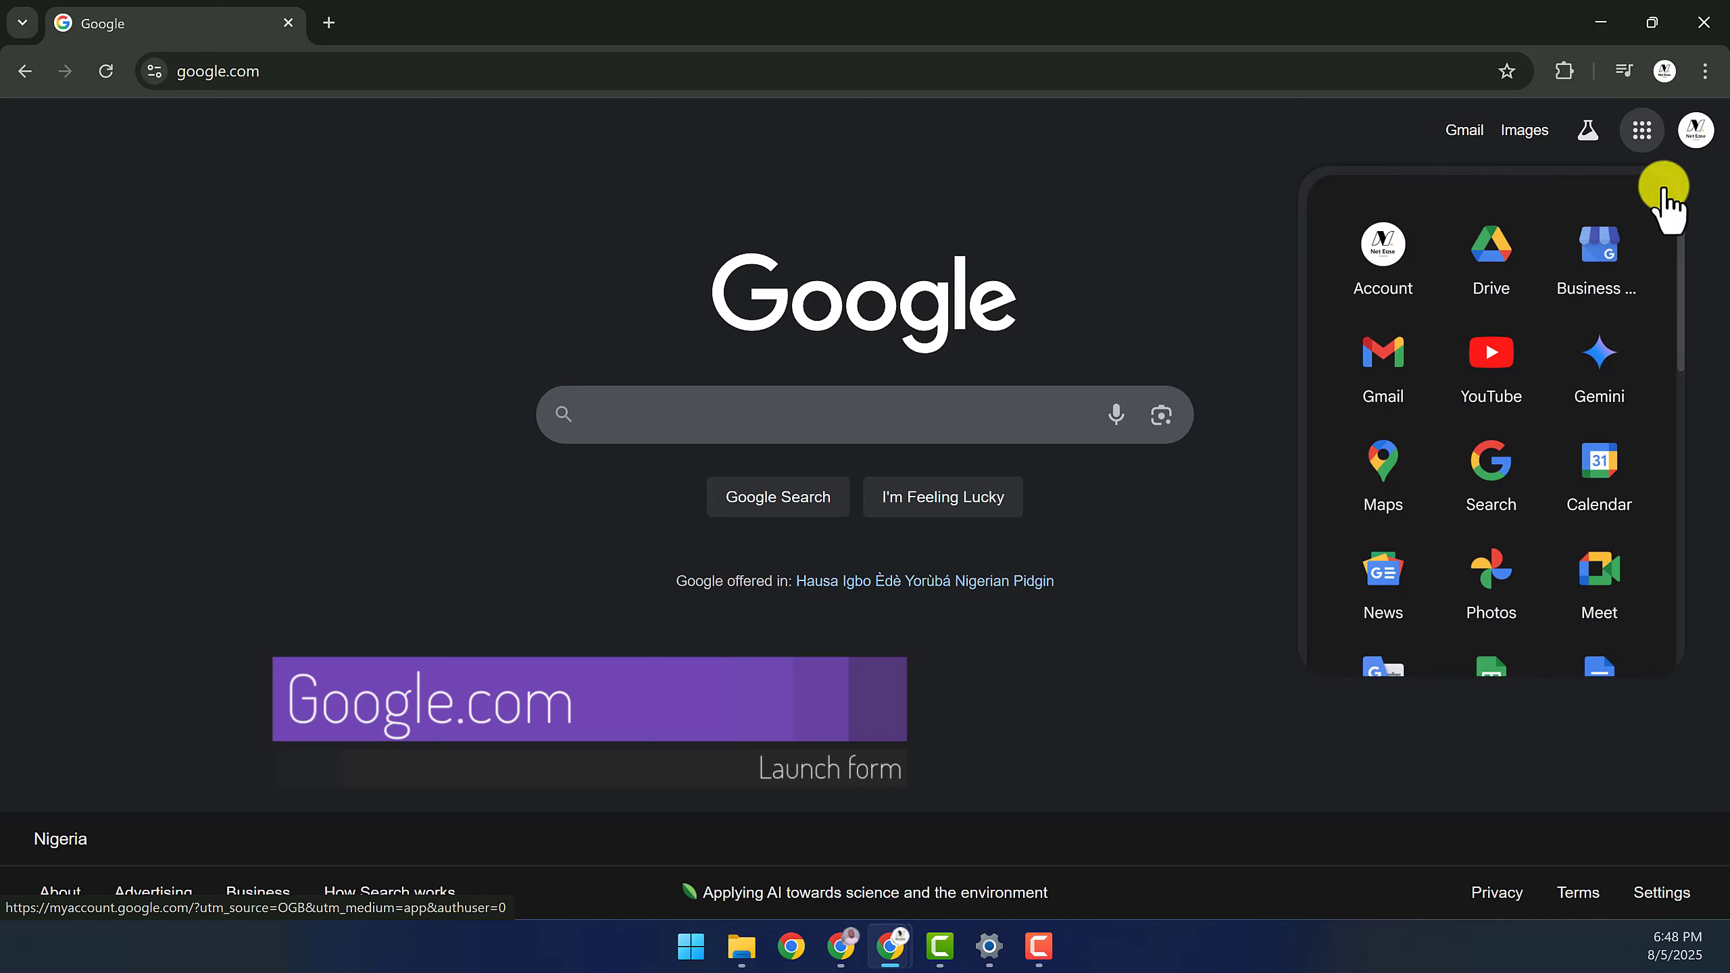
pyautogui.moveTo(1675, 347); pyautogui.dragTo(1667, 545)
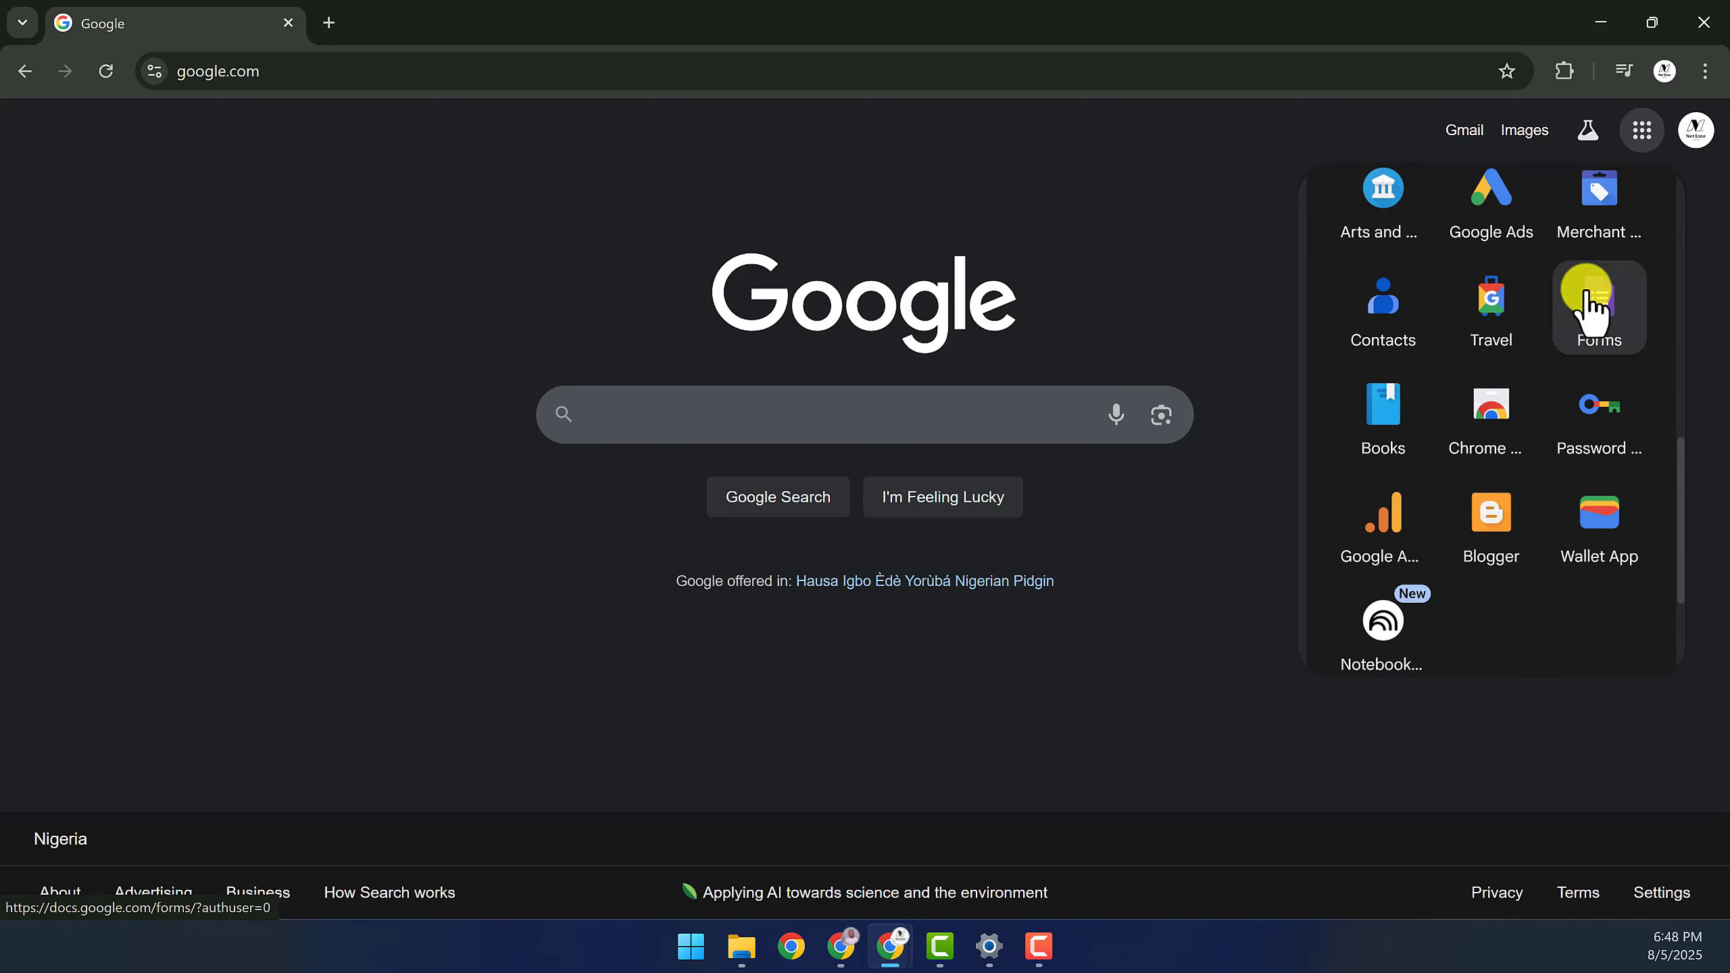
pyautogui.click(1535, 314)
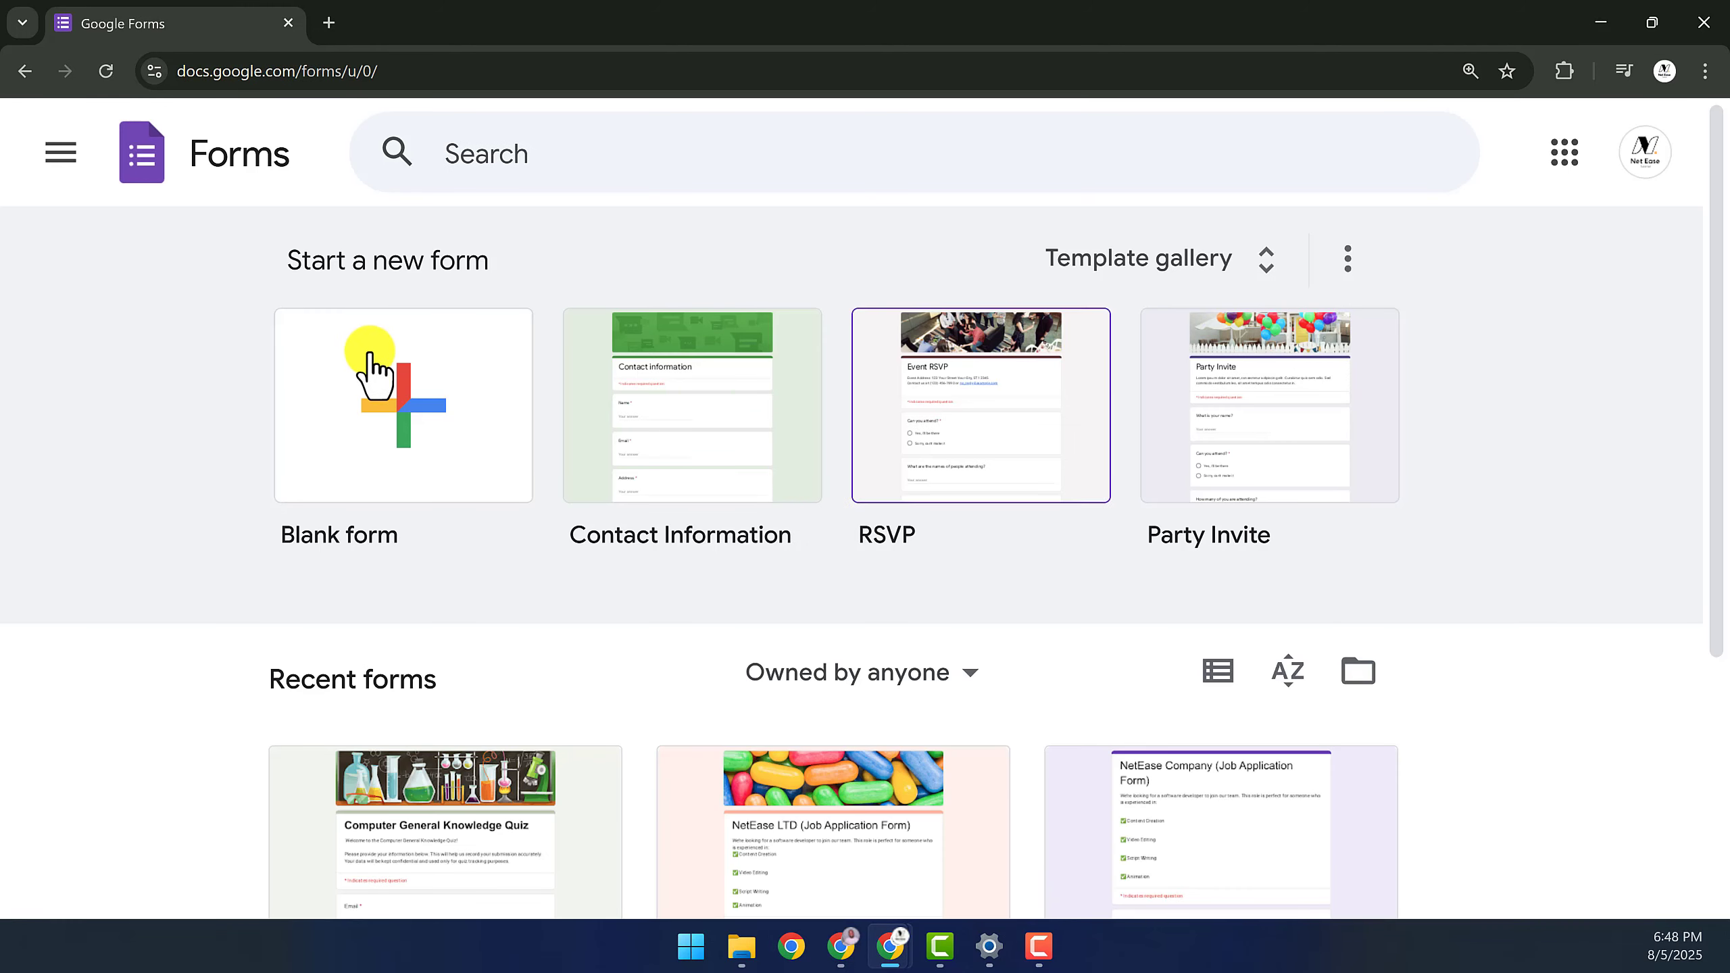
# Go to drive.google.com and show the Google Forms choices for creating a new file
pyautogui.click(444, 60)
pyautogui.write('drive')
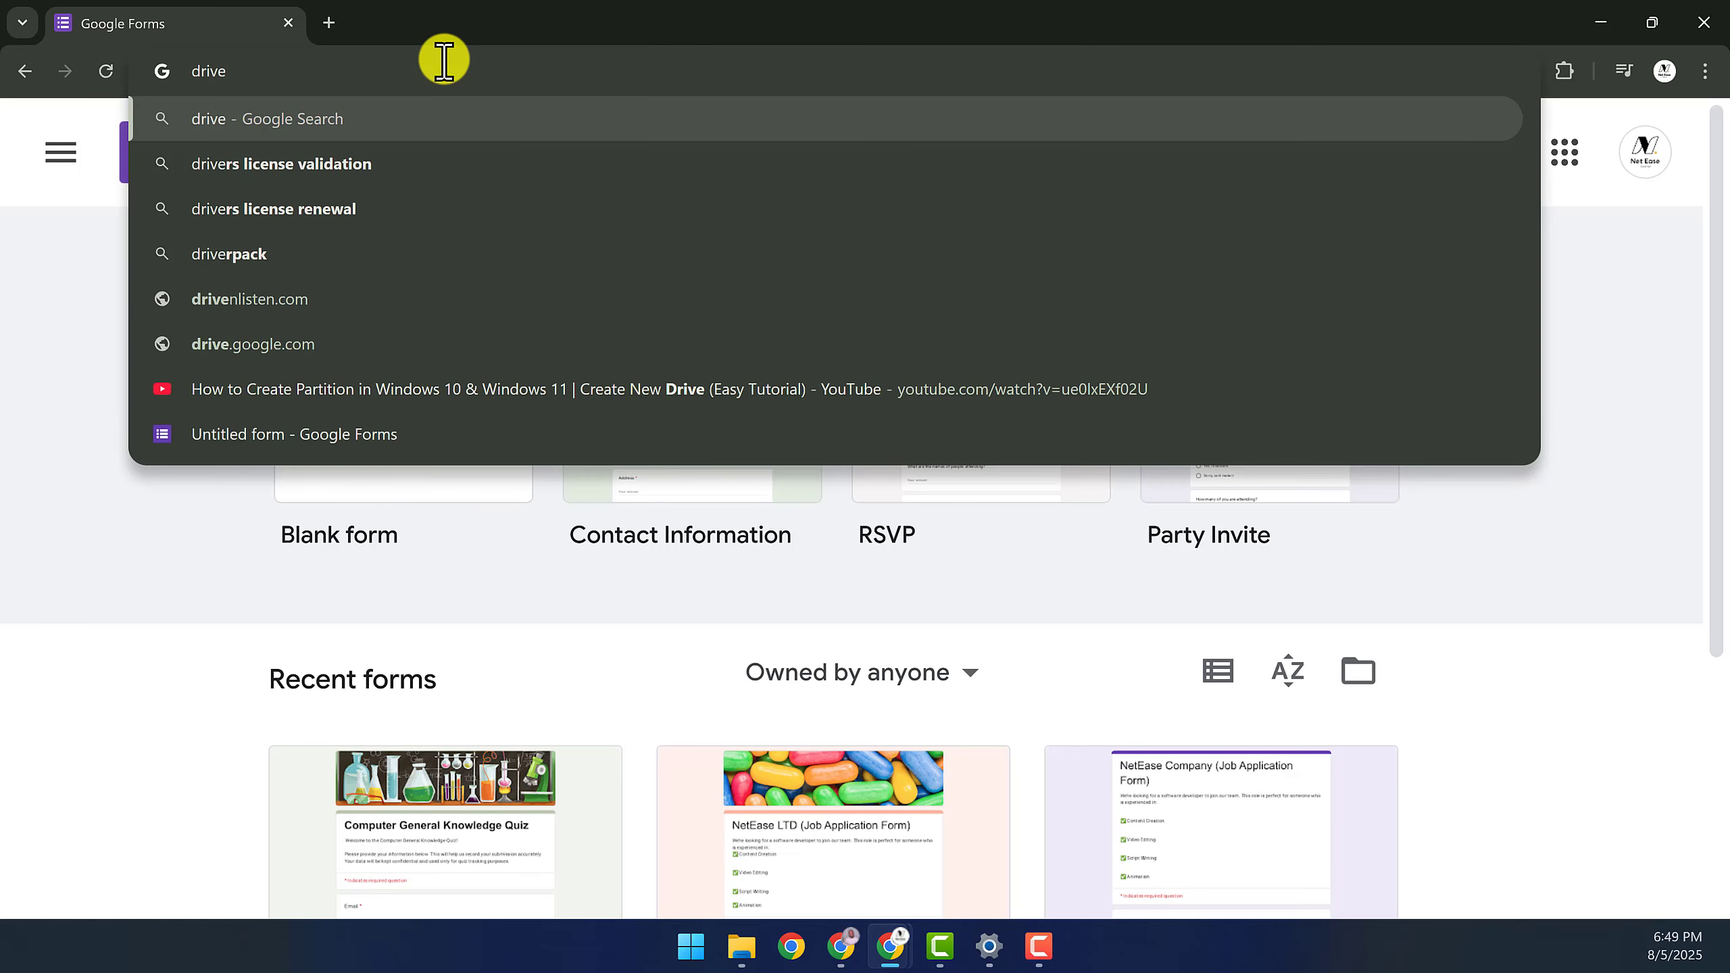
pyautogui.click(259, 350)
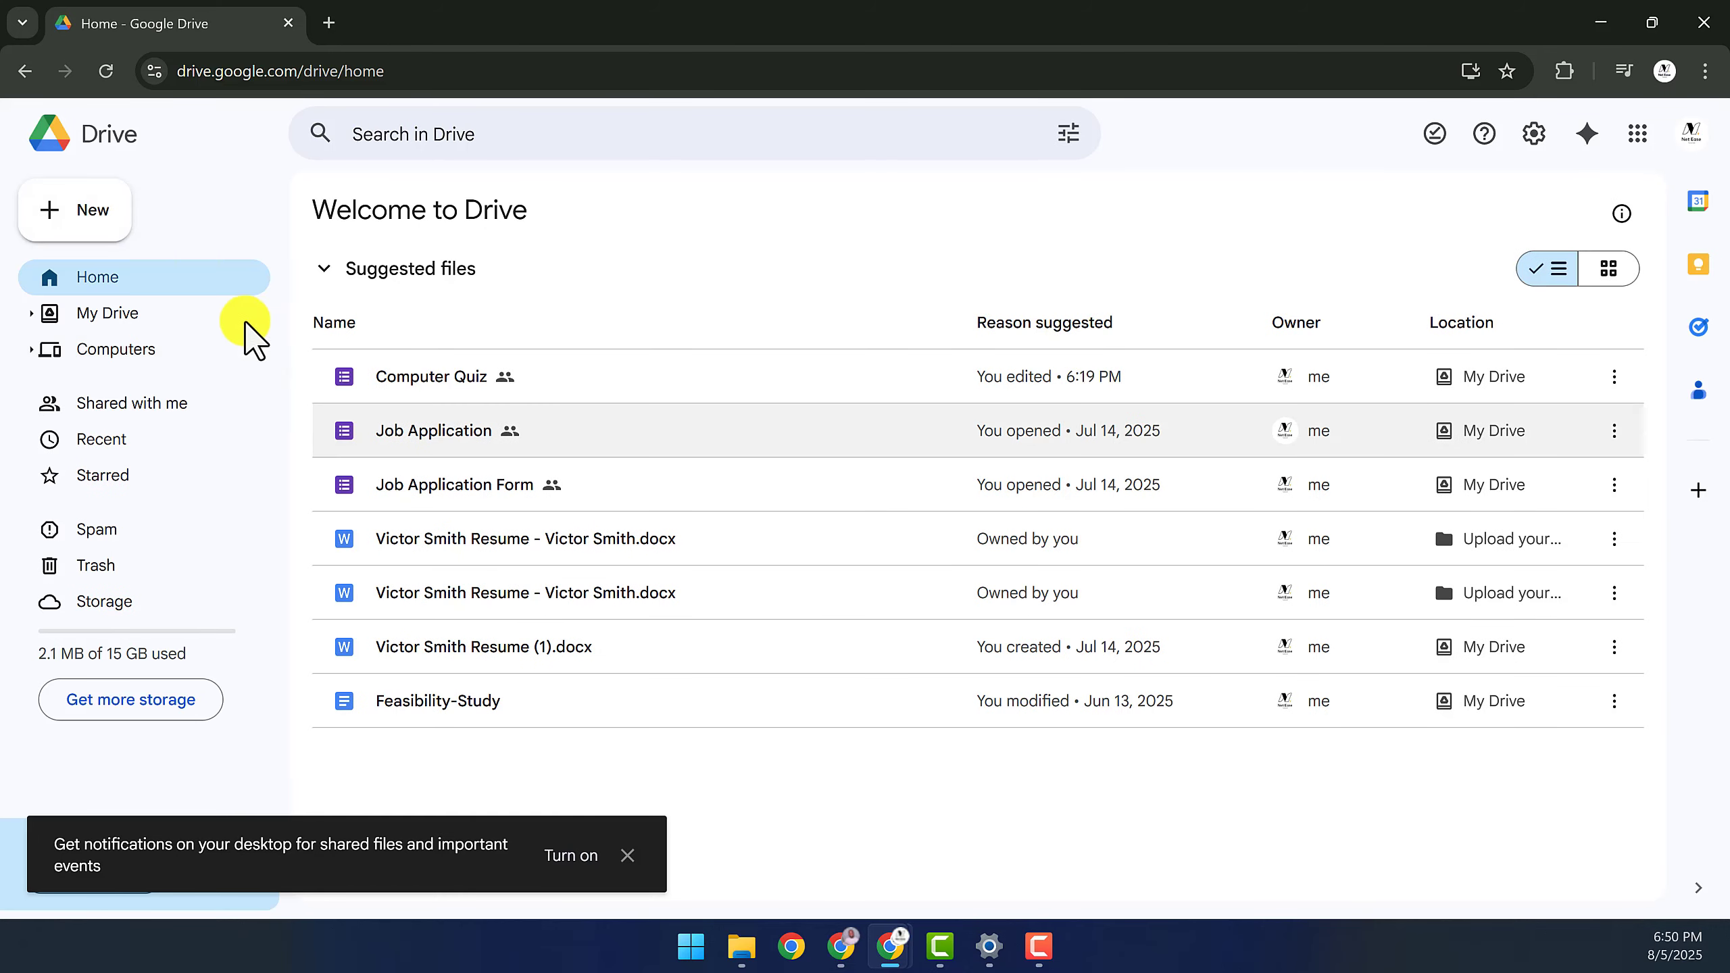
pyautogui.click(96, 212)
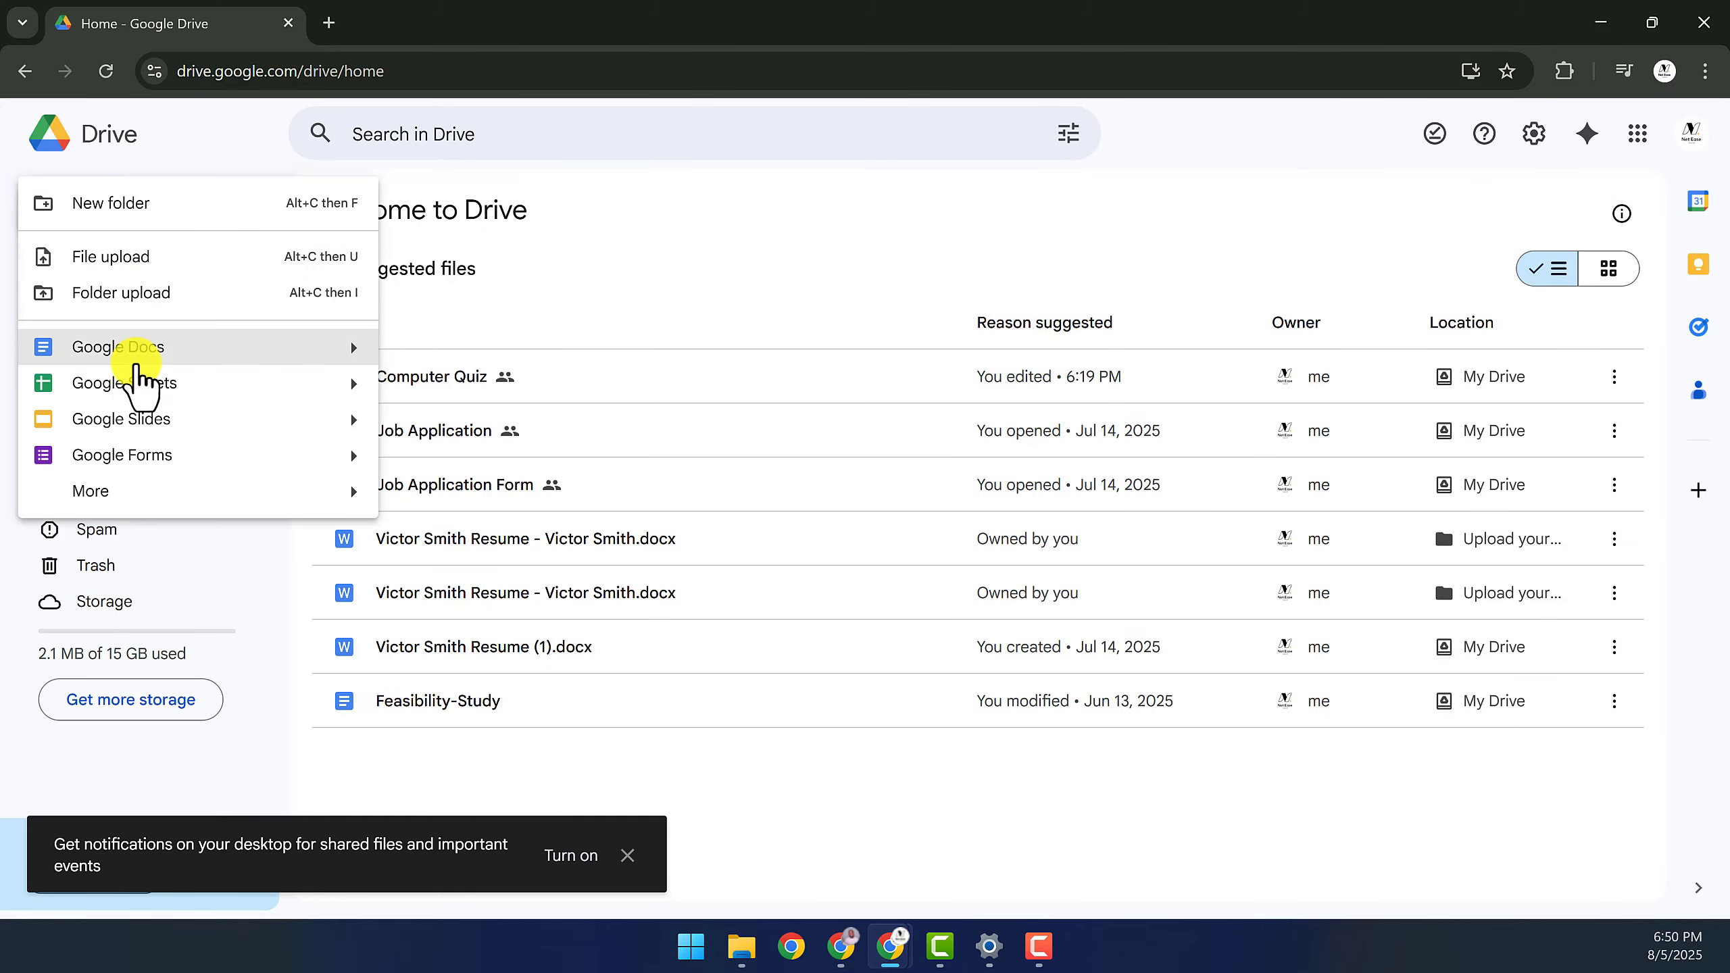
pyautogui.moveTo(341, 466)
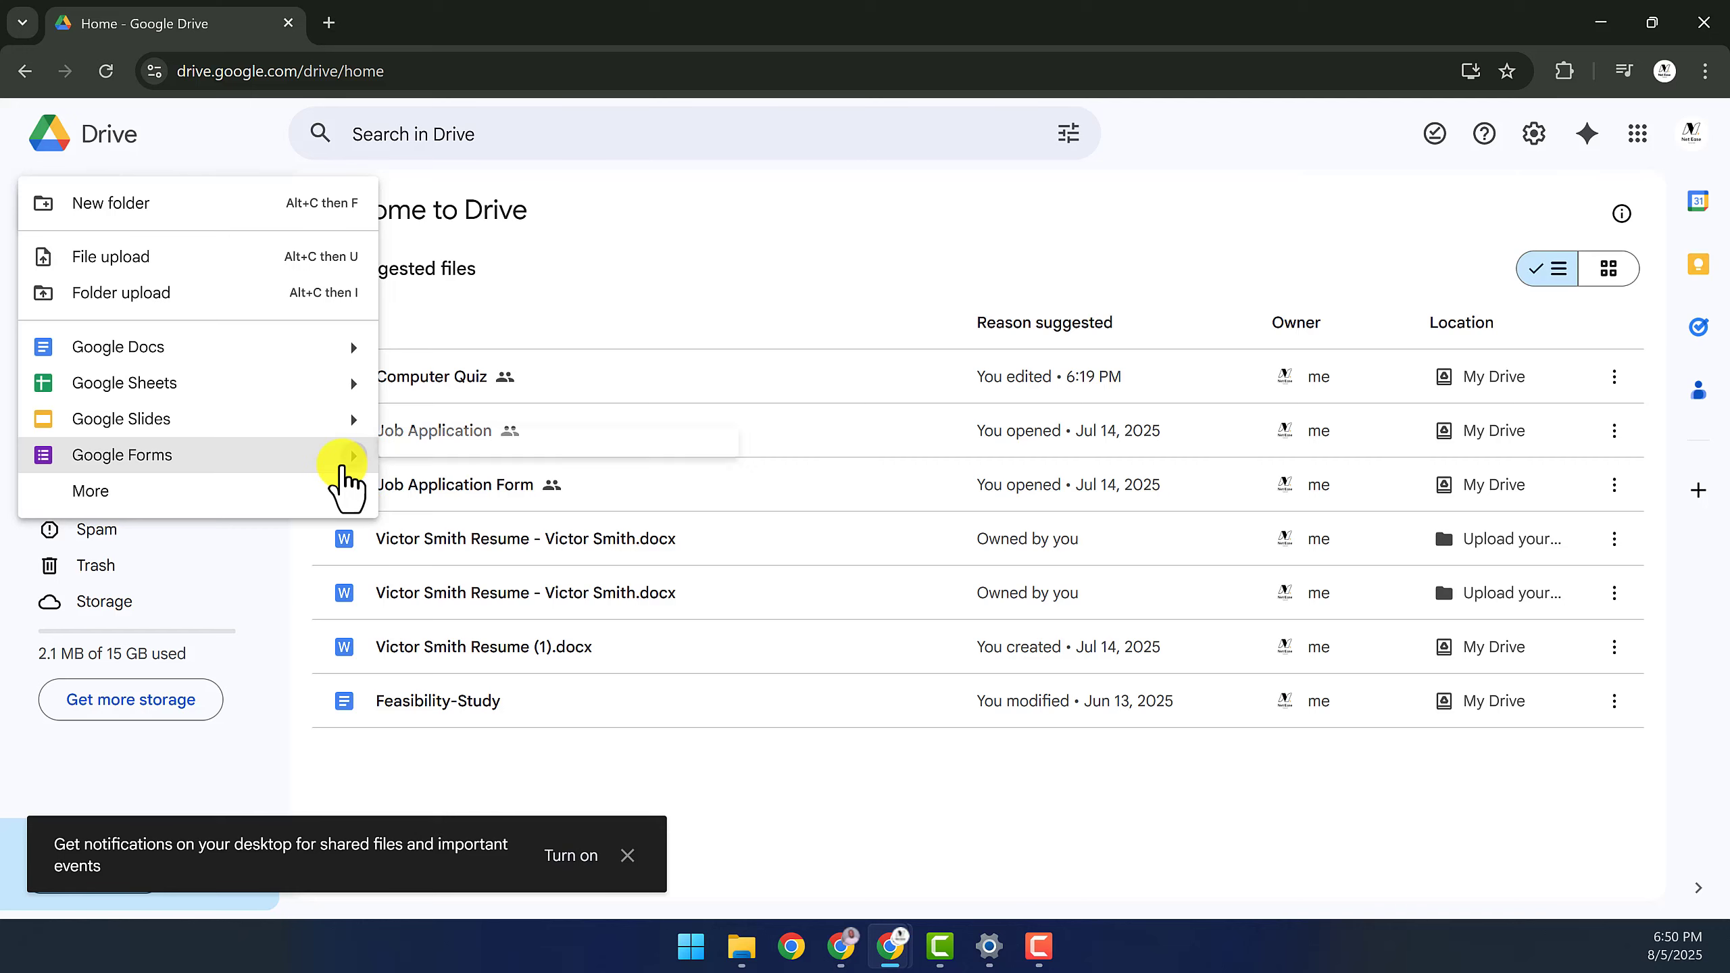
# Open the Google Forms home page through its web address, forms.google.com
pyautogui.click(343, 87)
pyautogui.write('for')
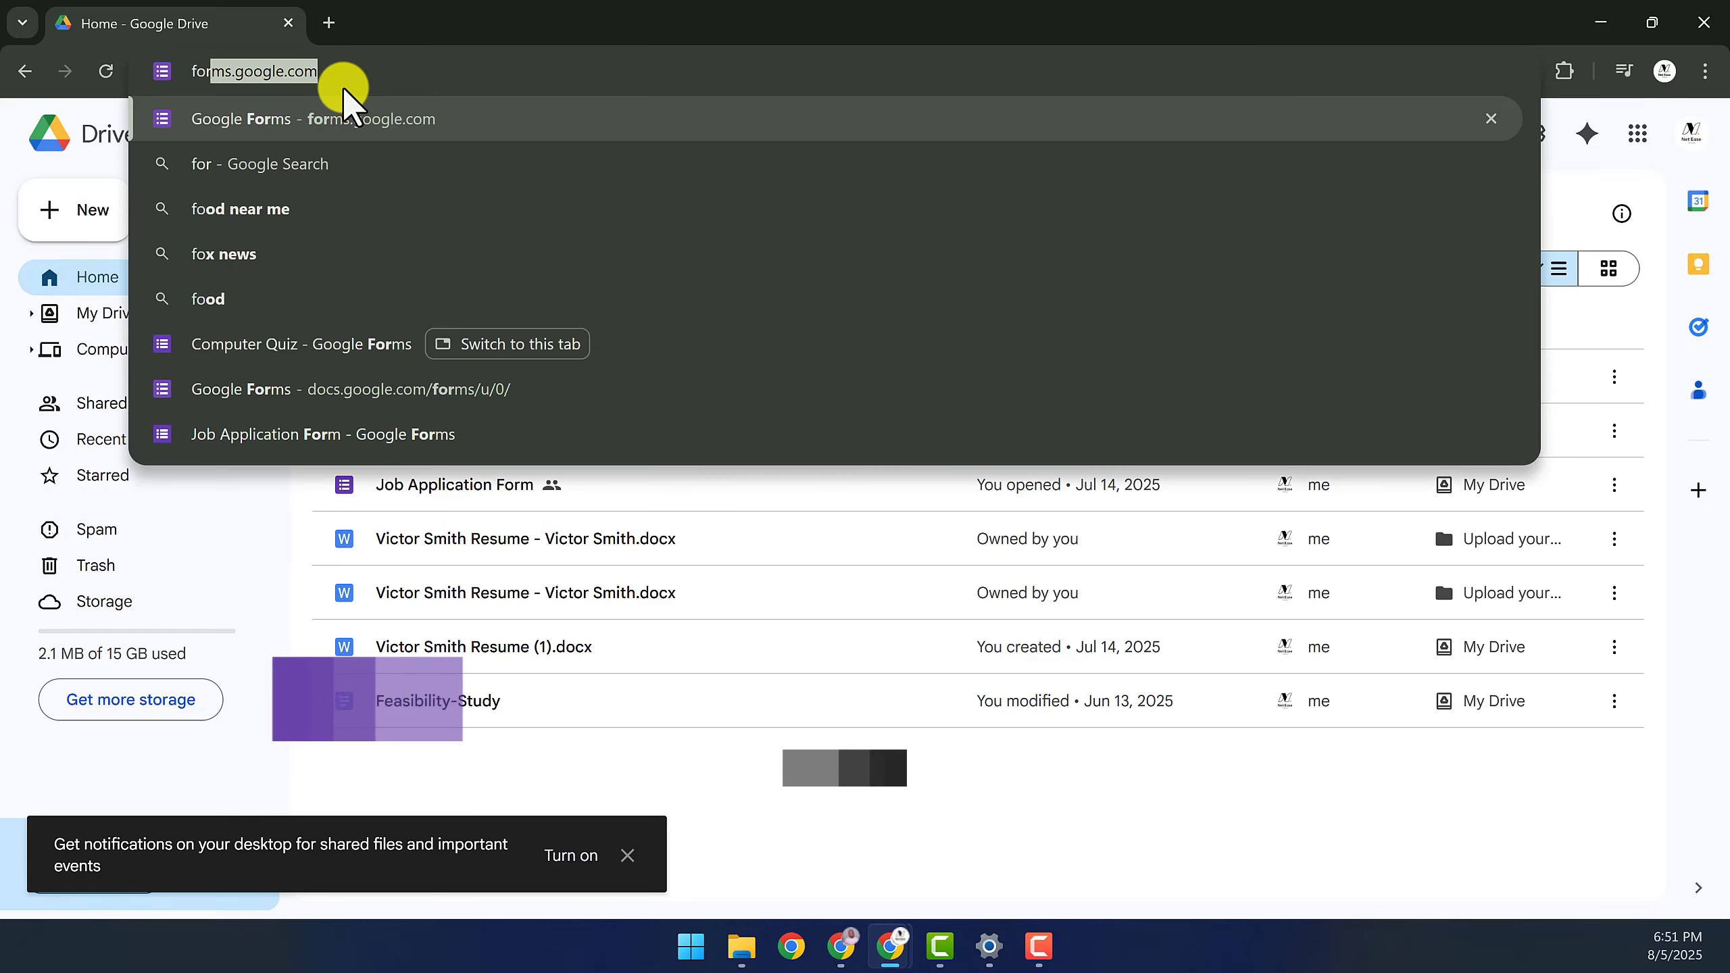
pyautogui.write('ms')
pyautogui.press('Return')
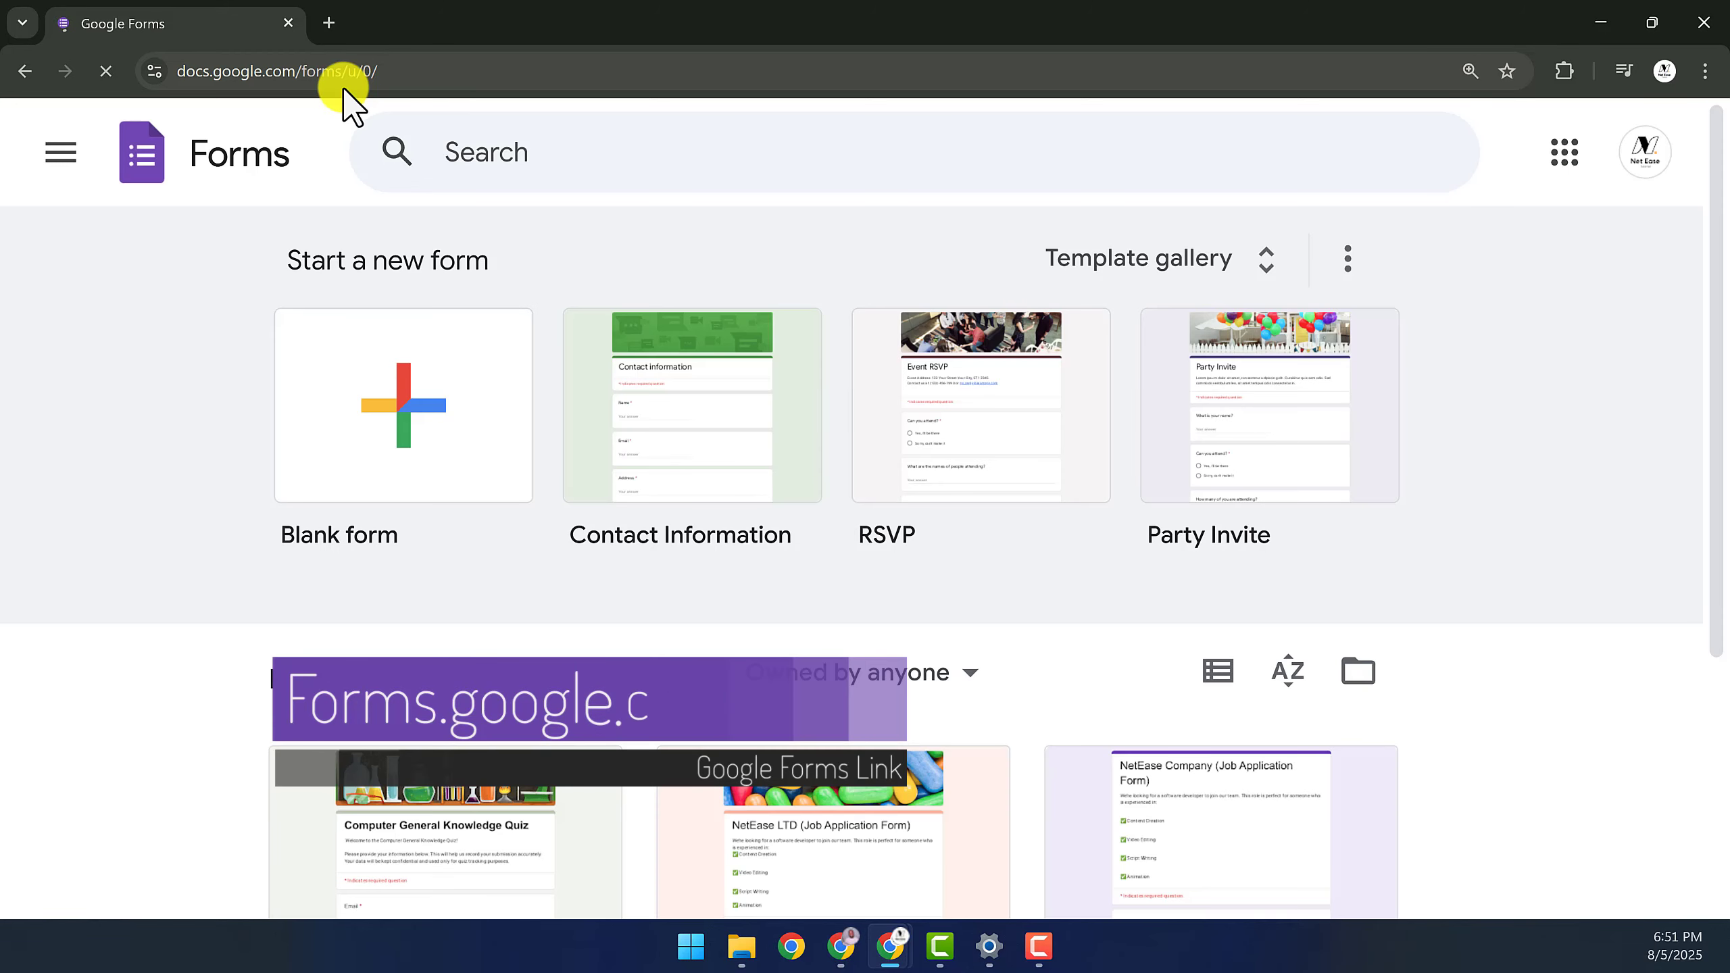
# Create a new blank form by going to the web address forms.new
pyautogui.click(284, 63)
pyautogui.write('forms.new')
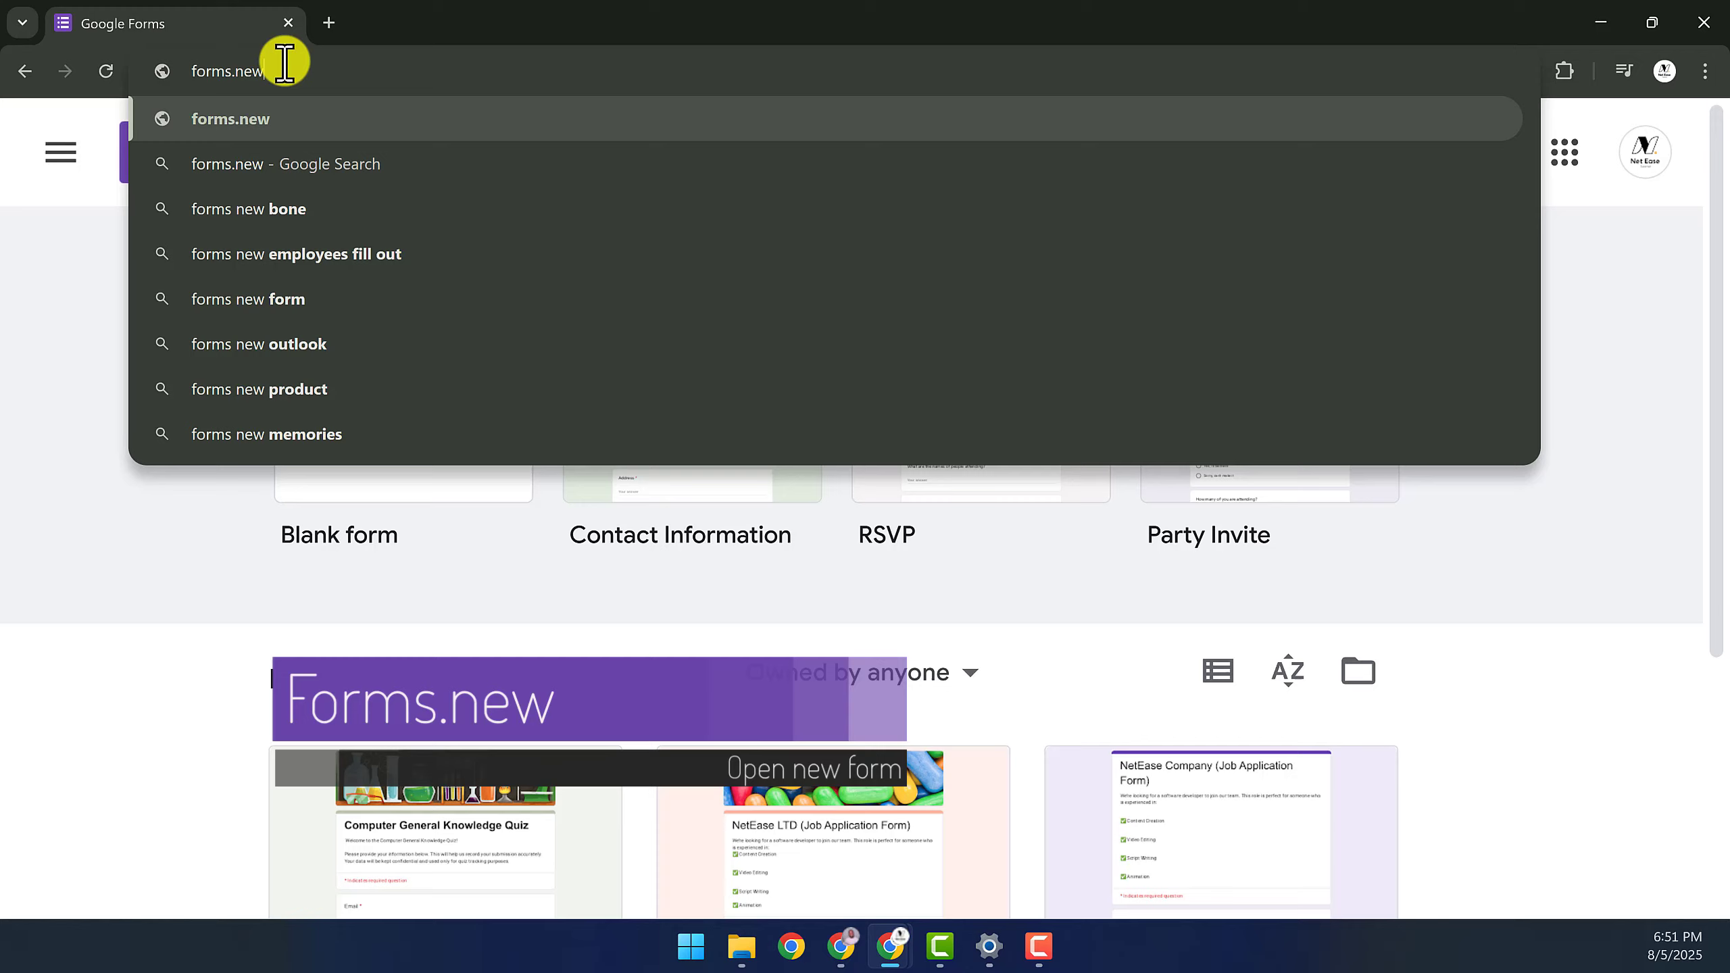
pyautogui.press('Return')
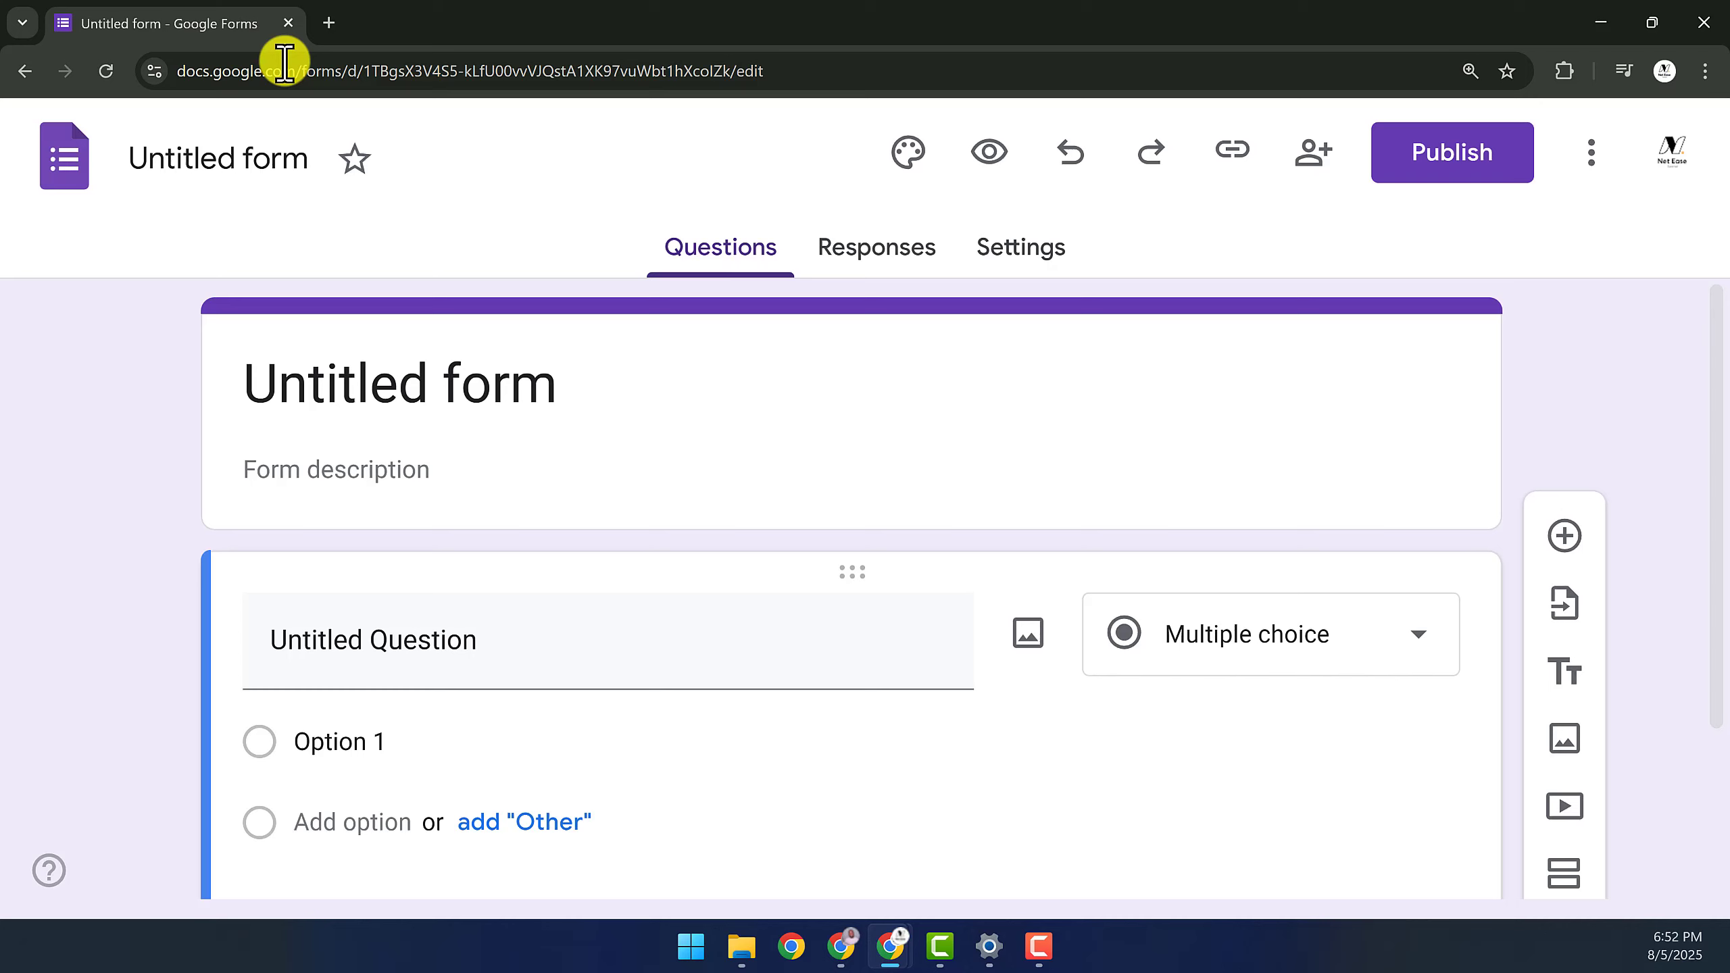
# Rename the untitled form file as "Computer Quiz 1"
pyautogui.click(234, 173)
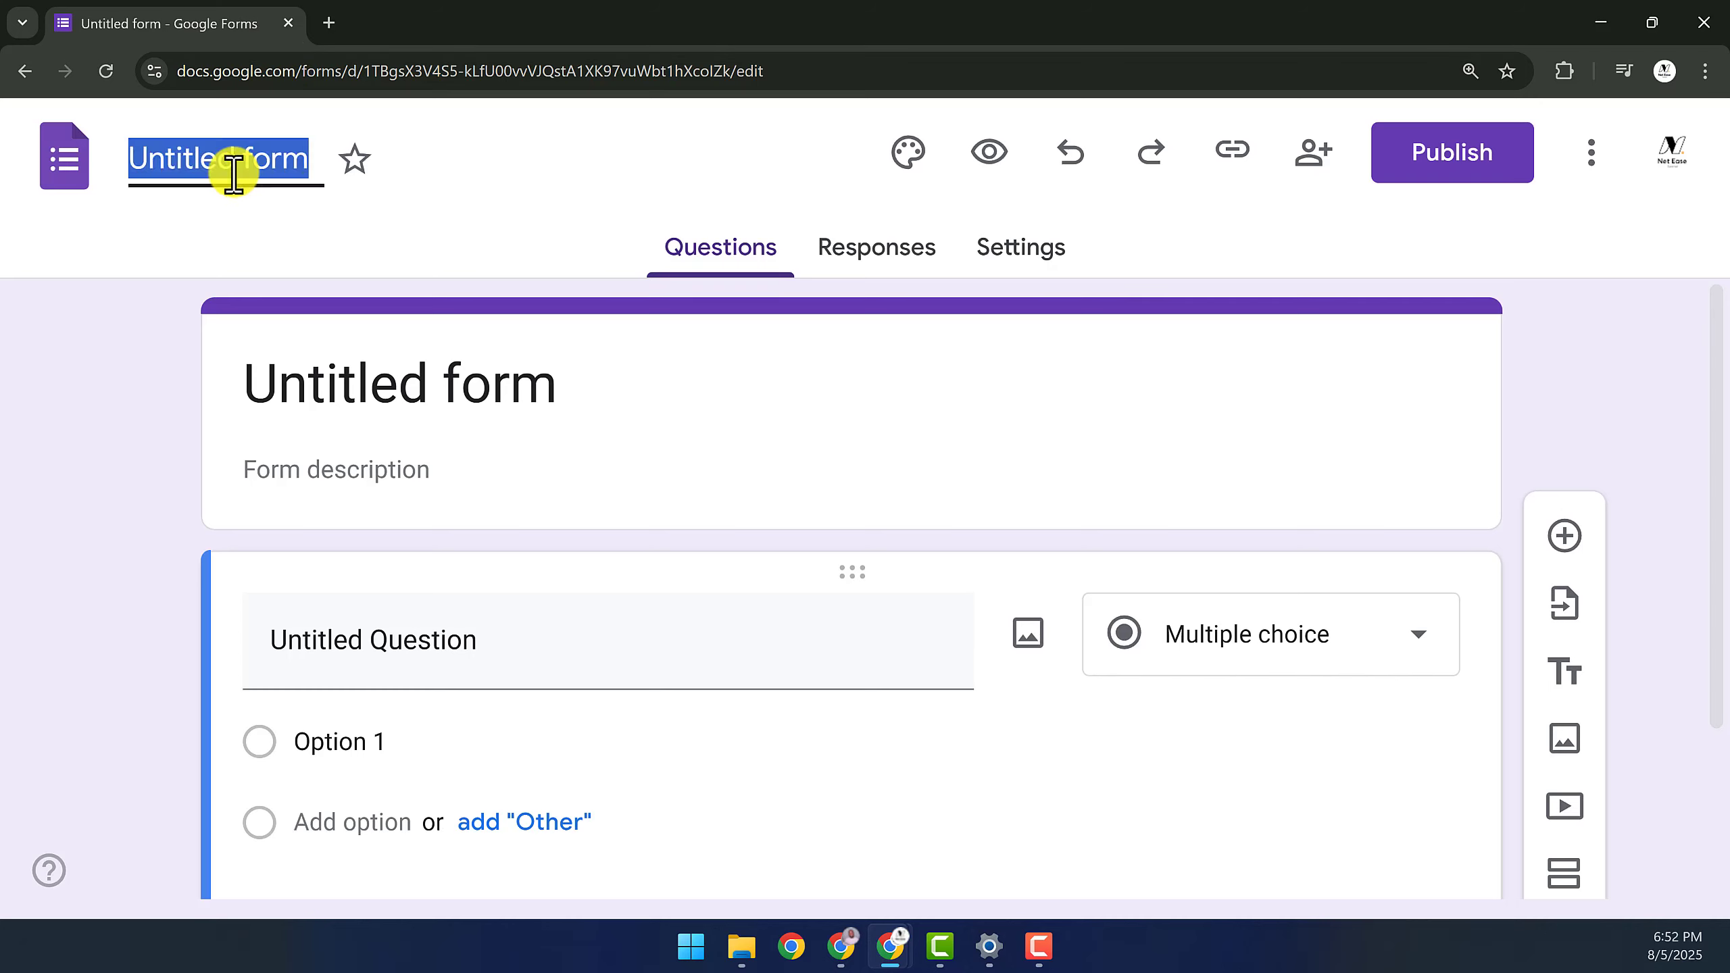
pyautogui.write('Compute')
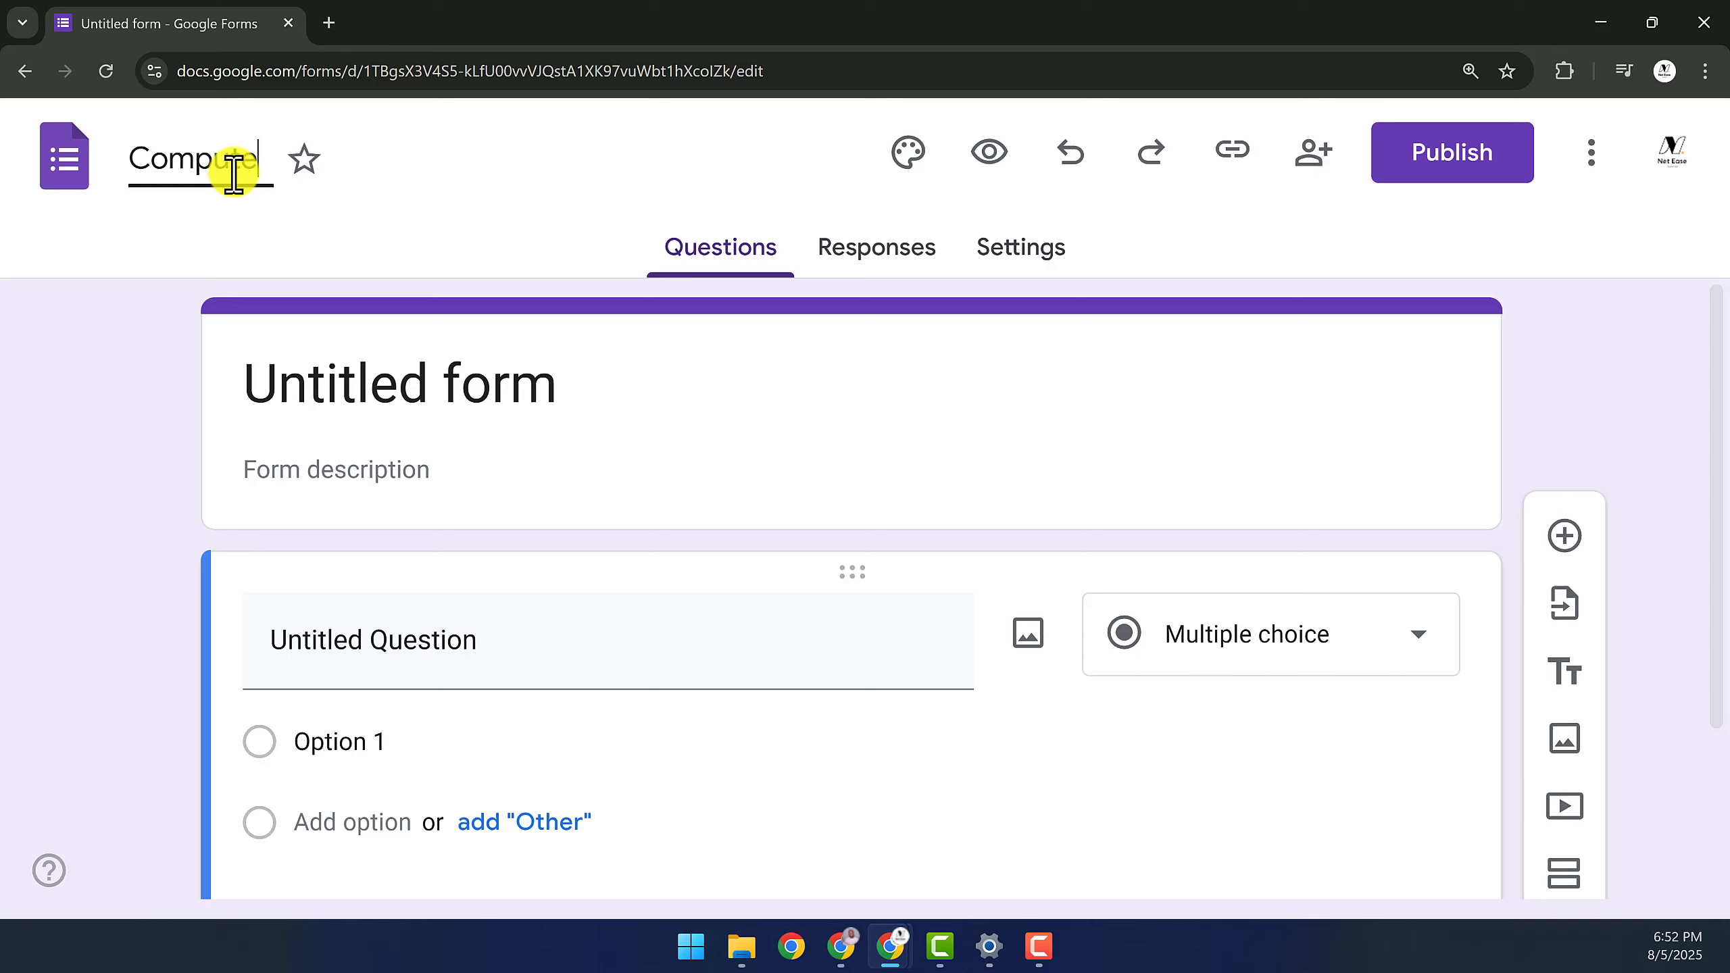
pyautogui.write('r Quiz 1')
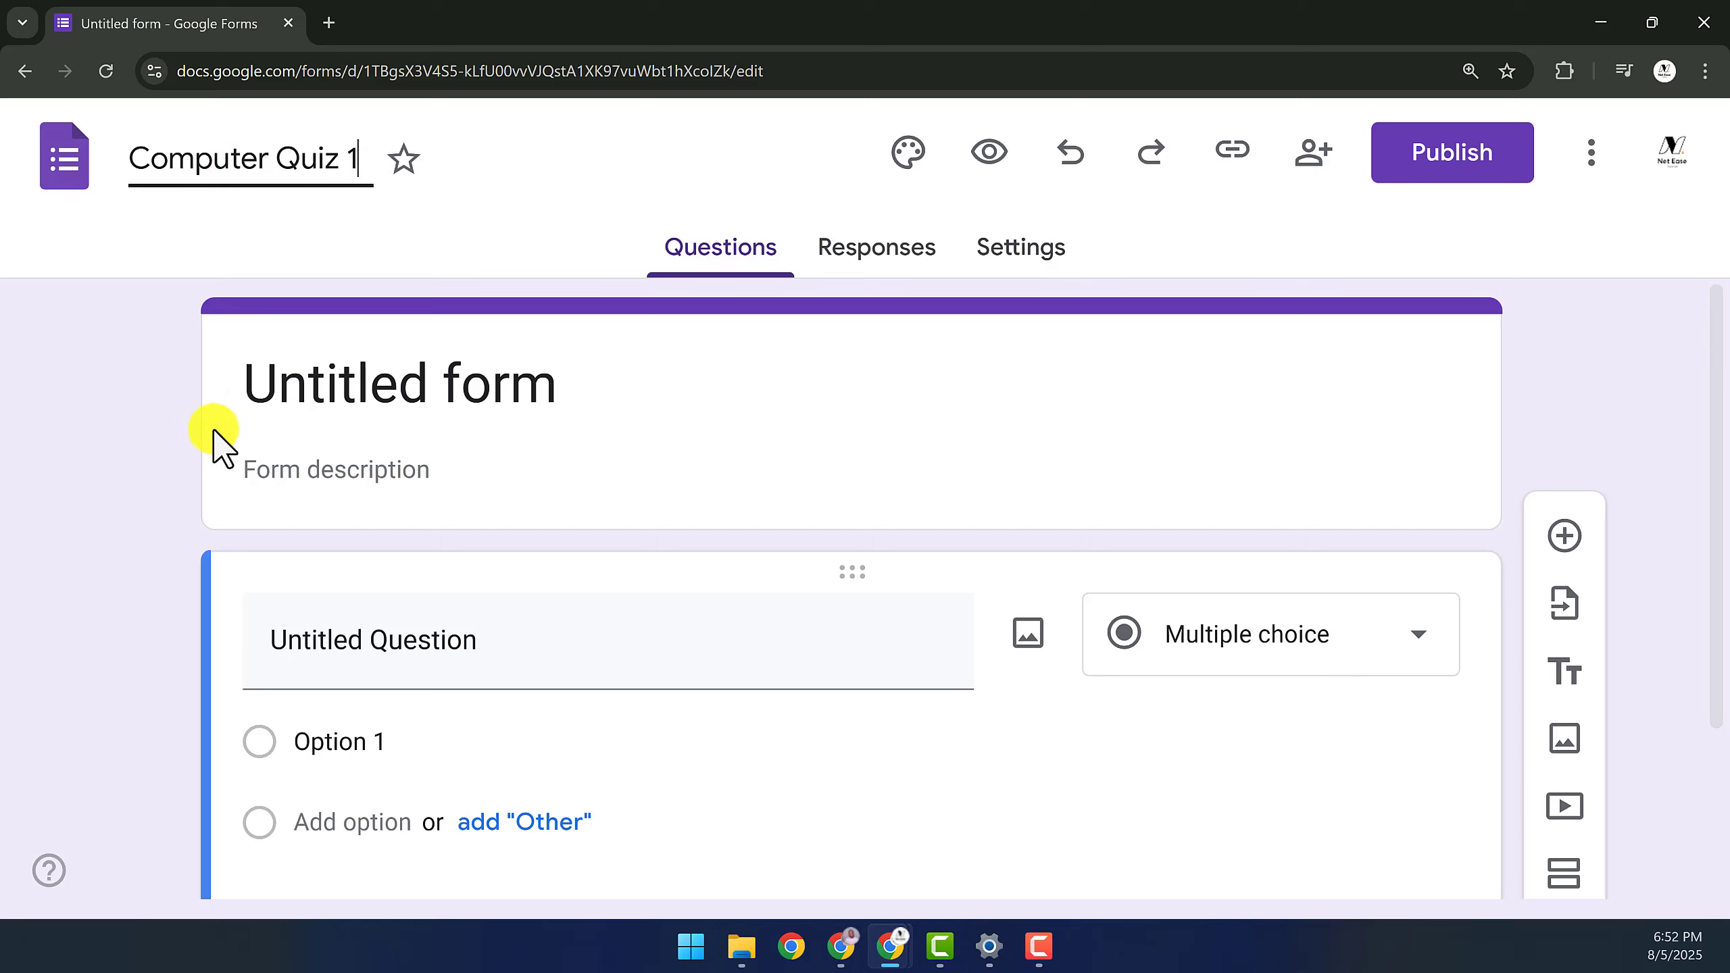
# Replace the title in the form's header card with a bold "Computer General Knowledge Quiz"
pyautogui.click(513, 407)
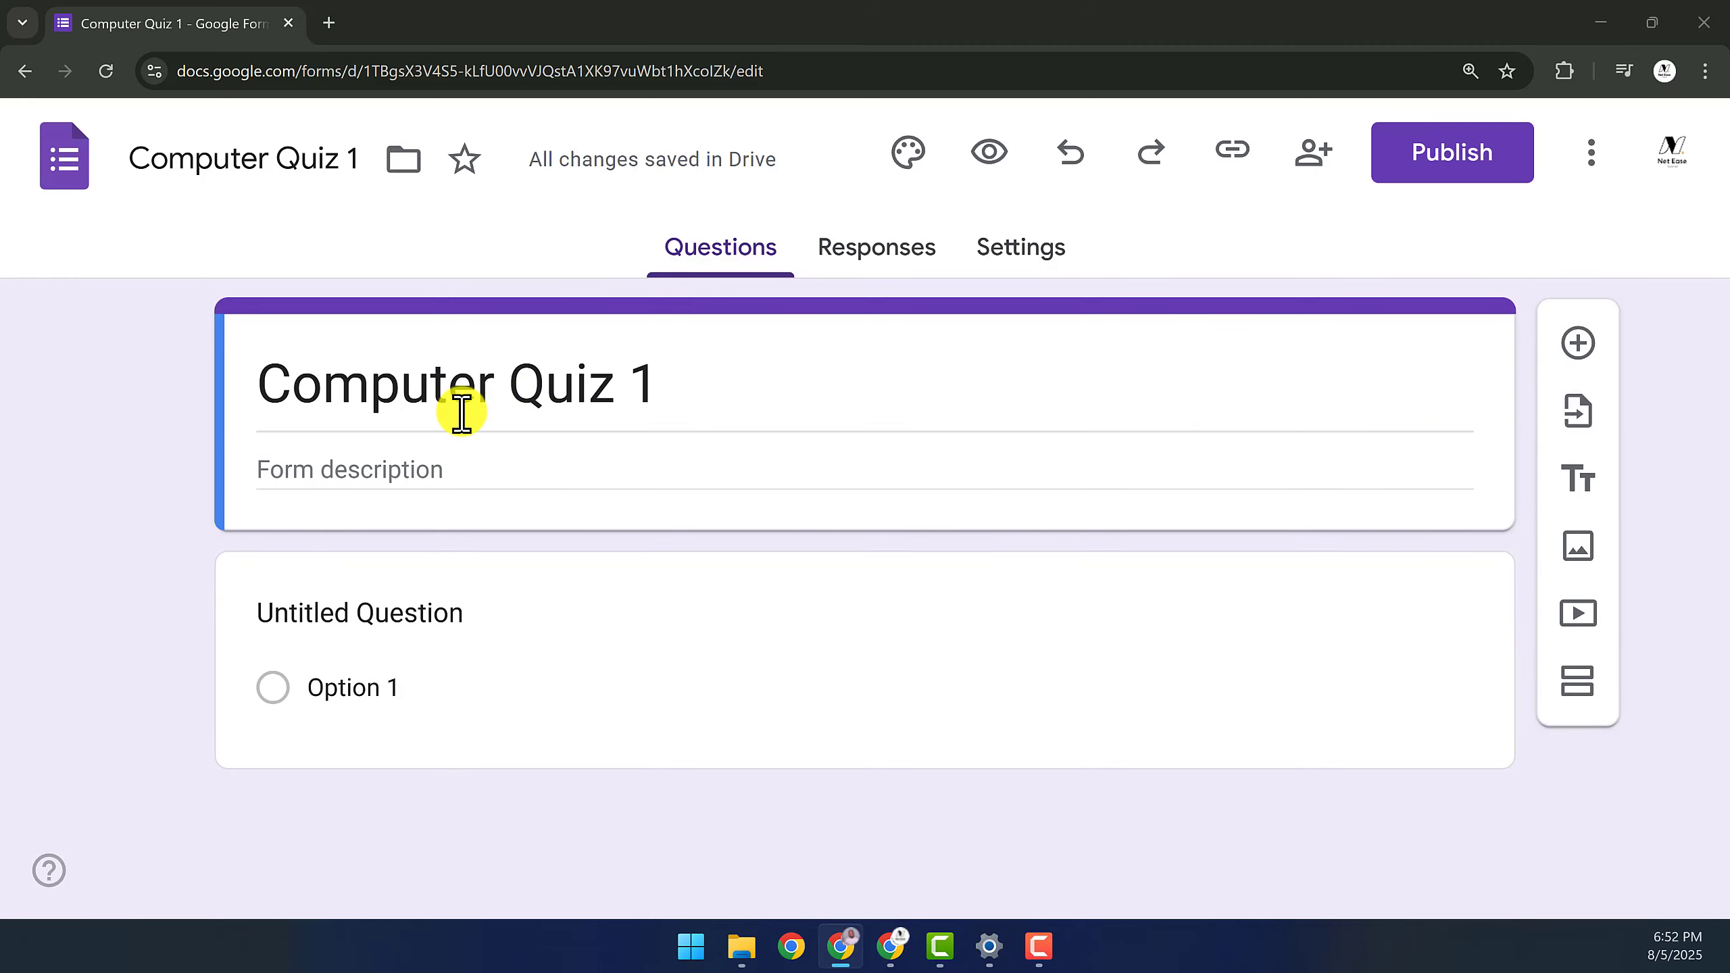
pyautogui.tripleClick(458, 409)
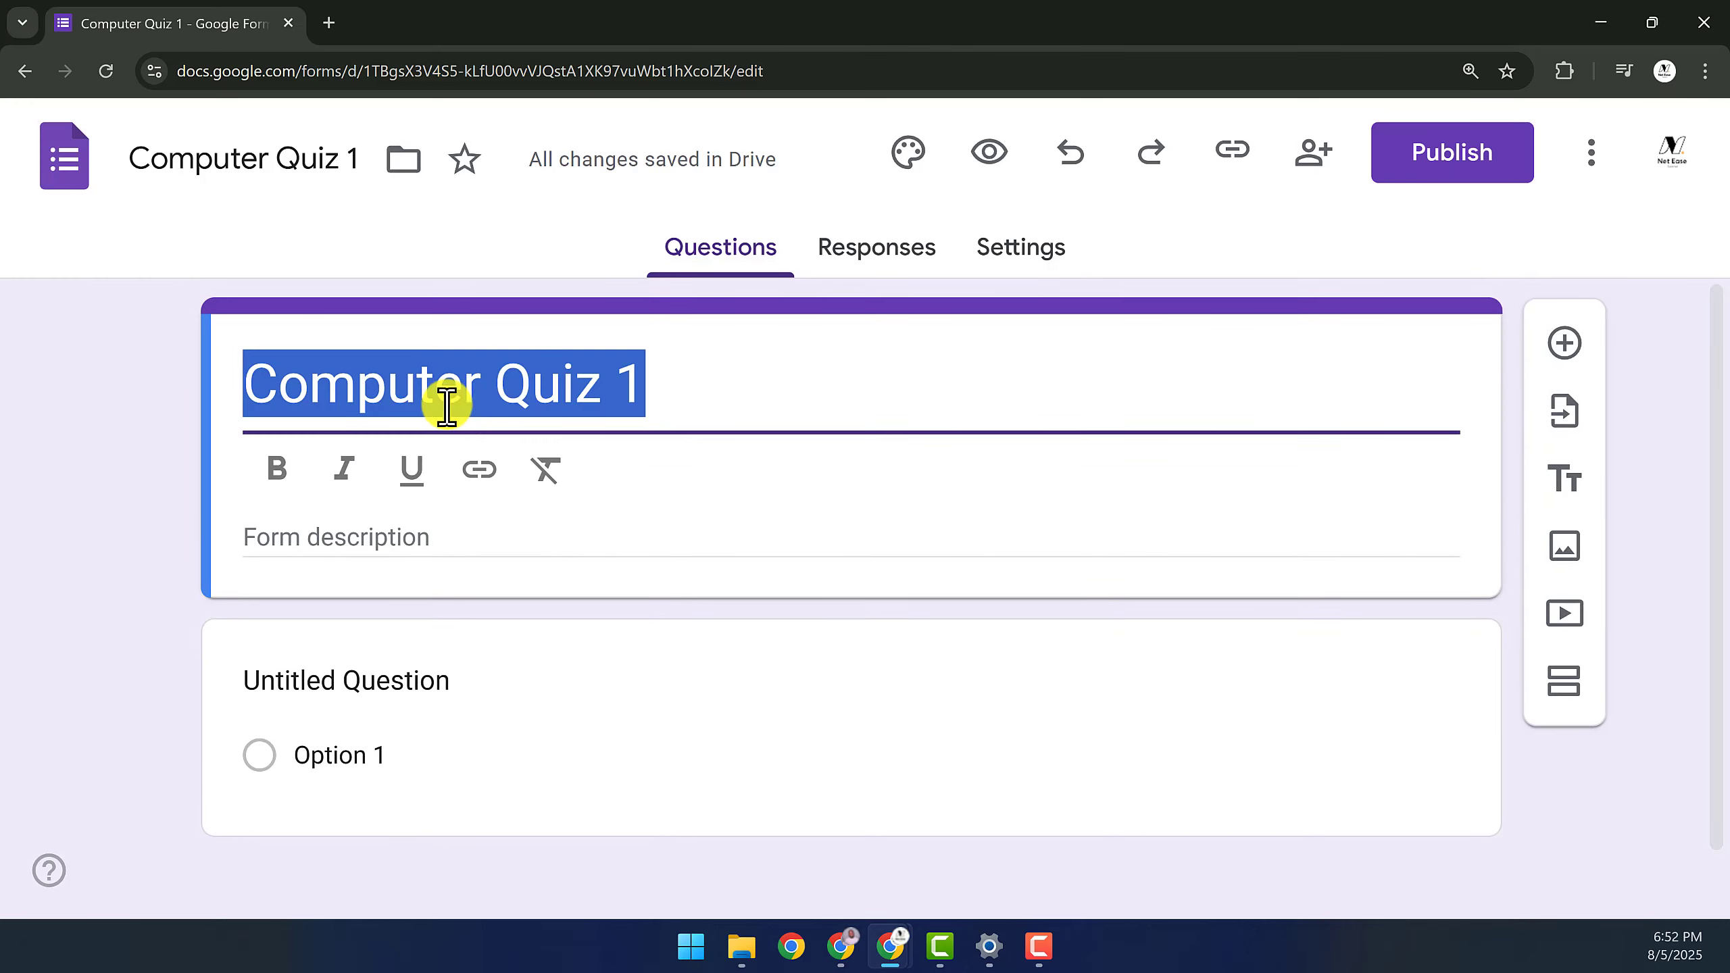
pyautogui.write('Computer General Knowledge Quiz')
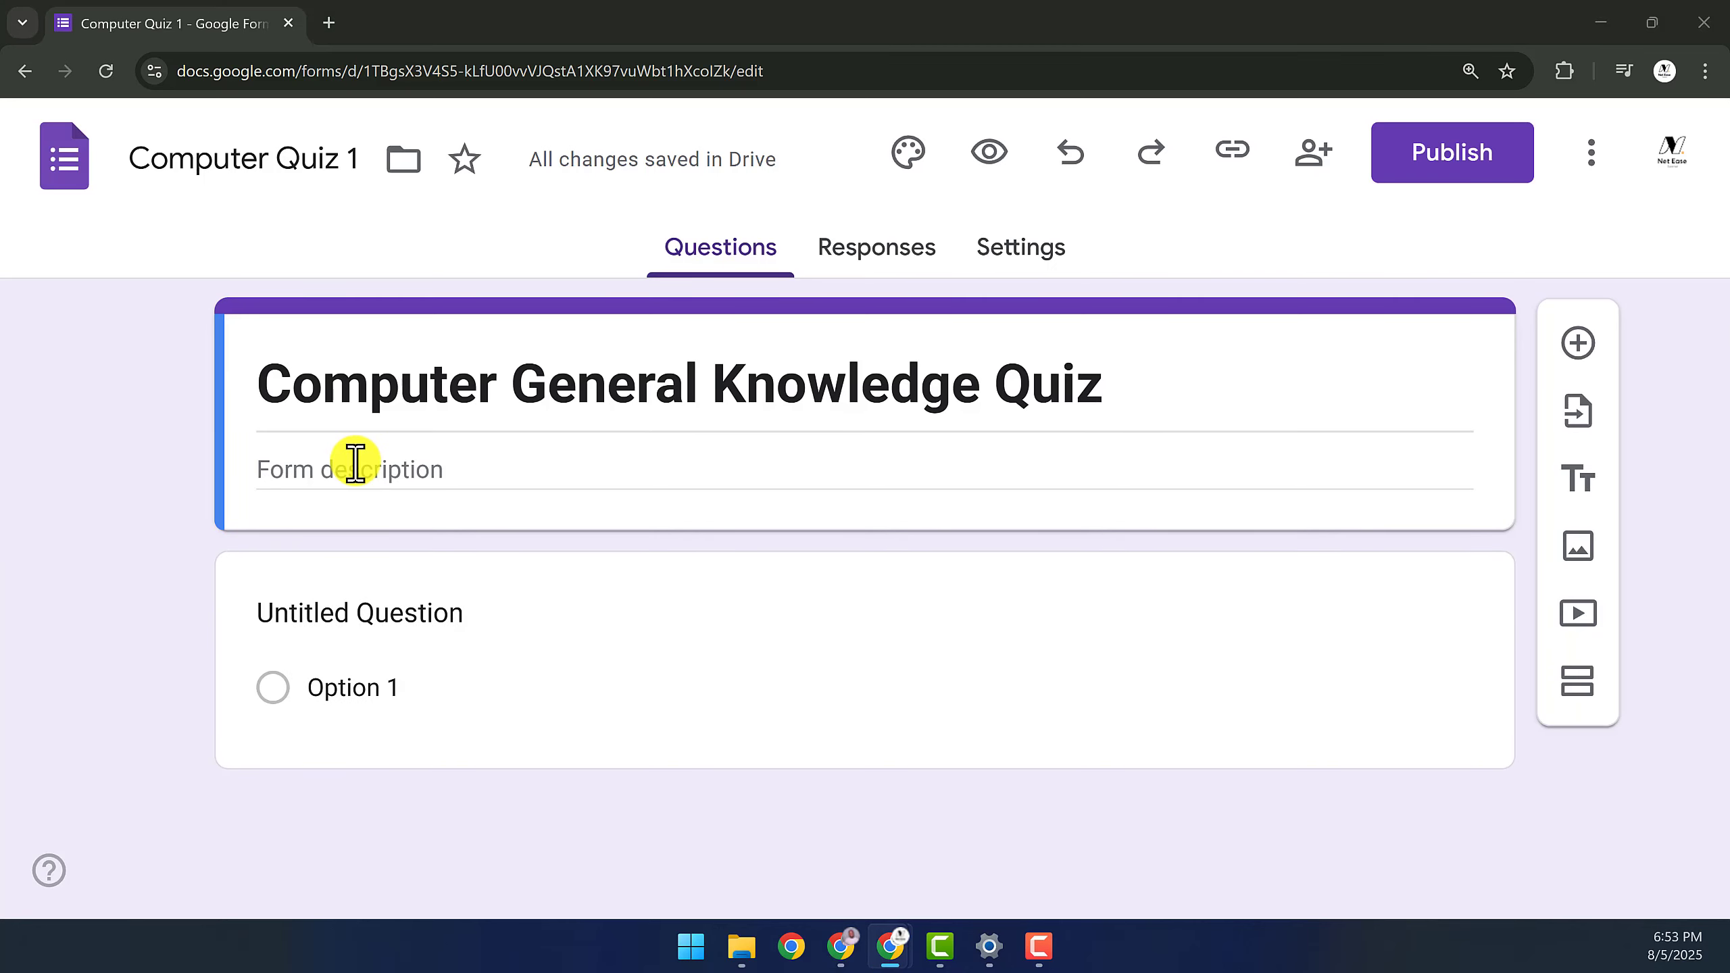
# Add a form description starting "Welcome to the Computer General Knowledge Quiz! Please provide your information below." and delete one extra space before "Welcome"
pyautogui.click(355, 463)
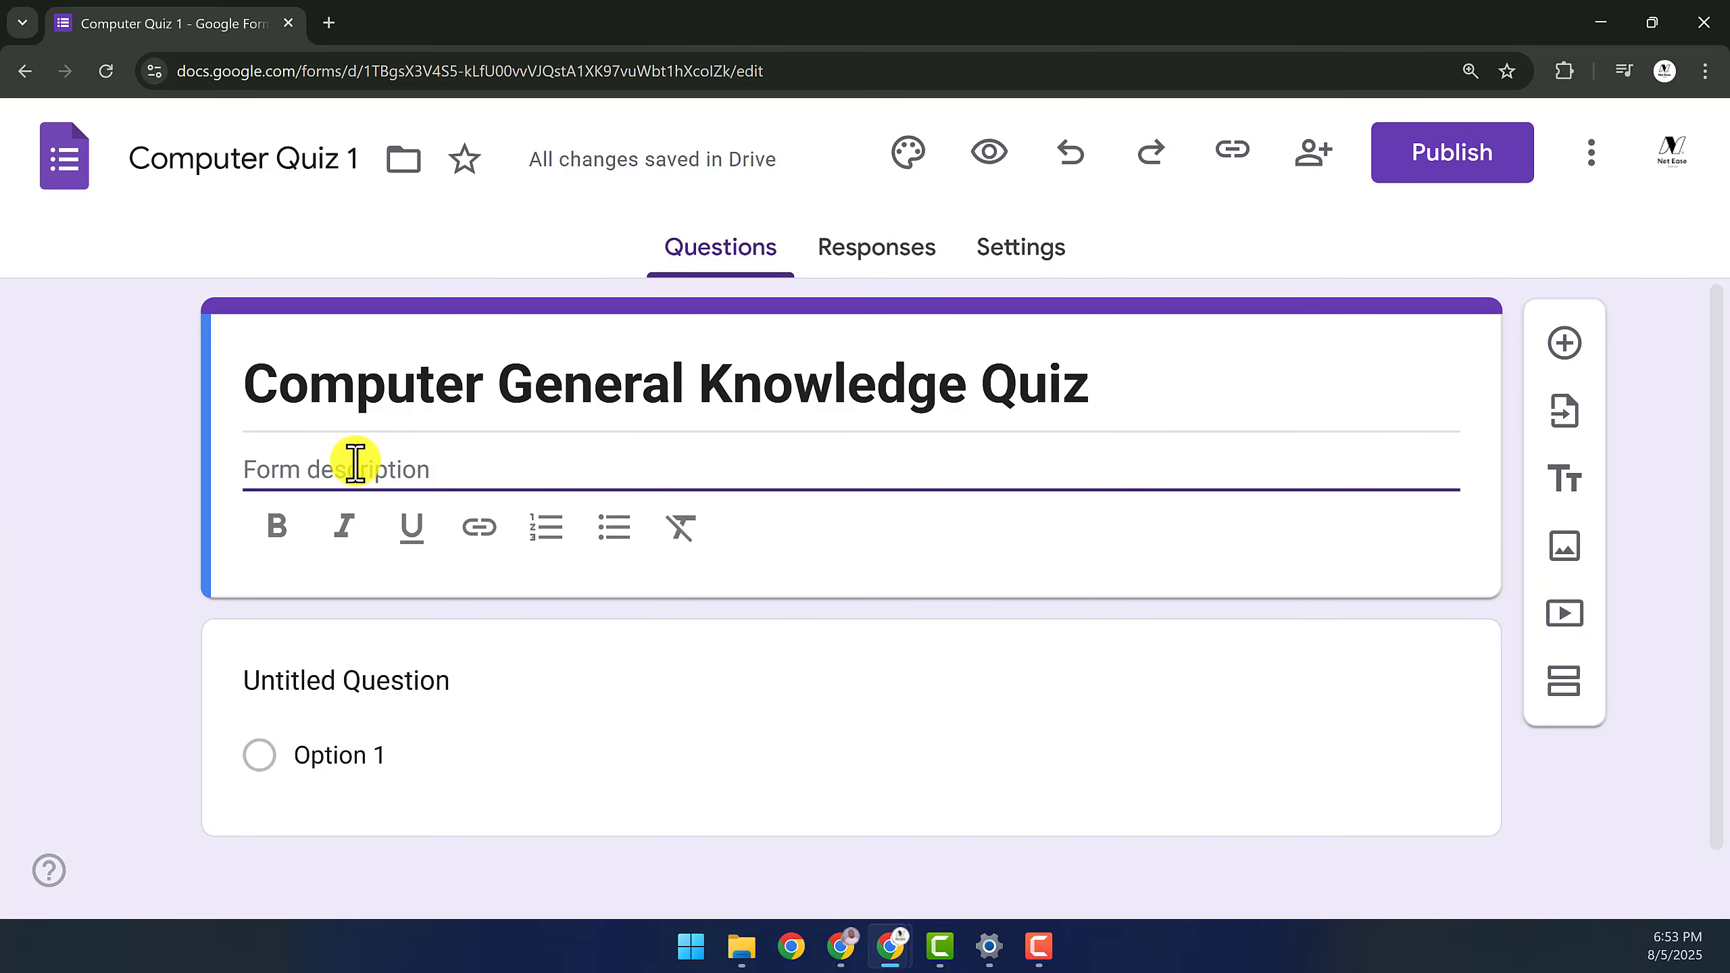
pyautogui.write('Welcome to the Computer General Knowledge Quiz! Please provide your information below. This will help us record your submission accurately. Your data will be kept confidential and used only for quiz tracking purposes.')
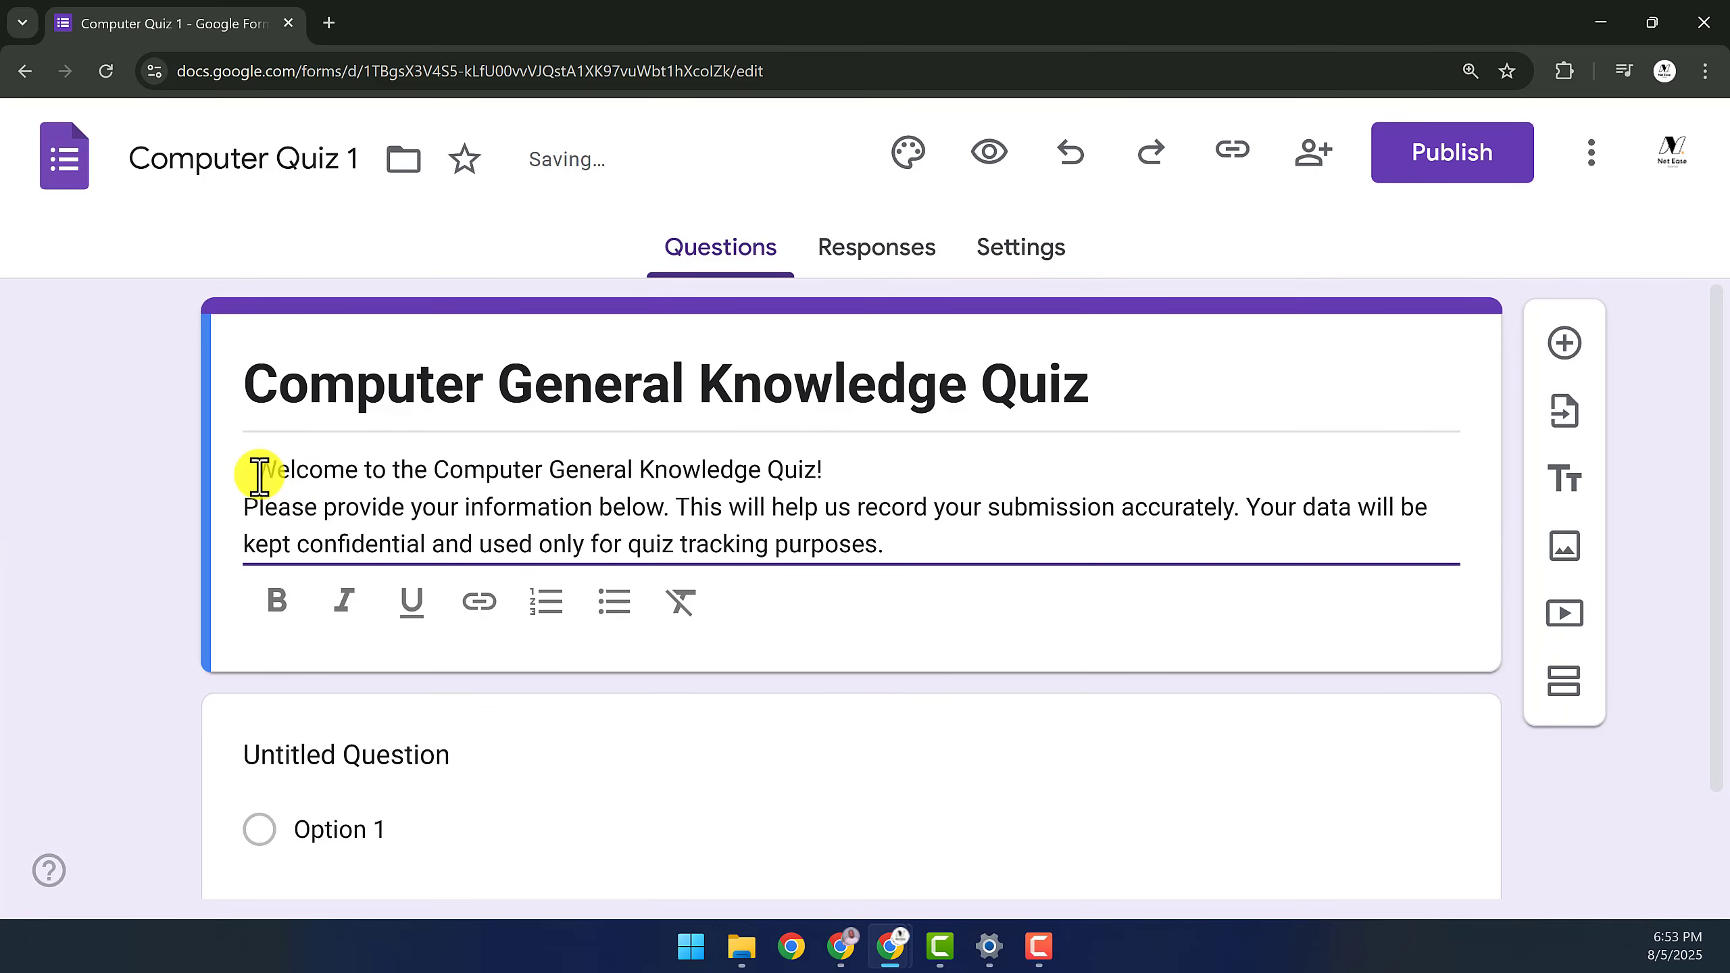
pyautogui.click(259, 471)
pyautogui.press('BackSpace')
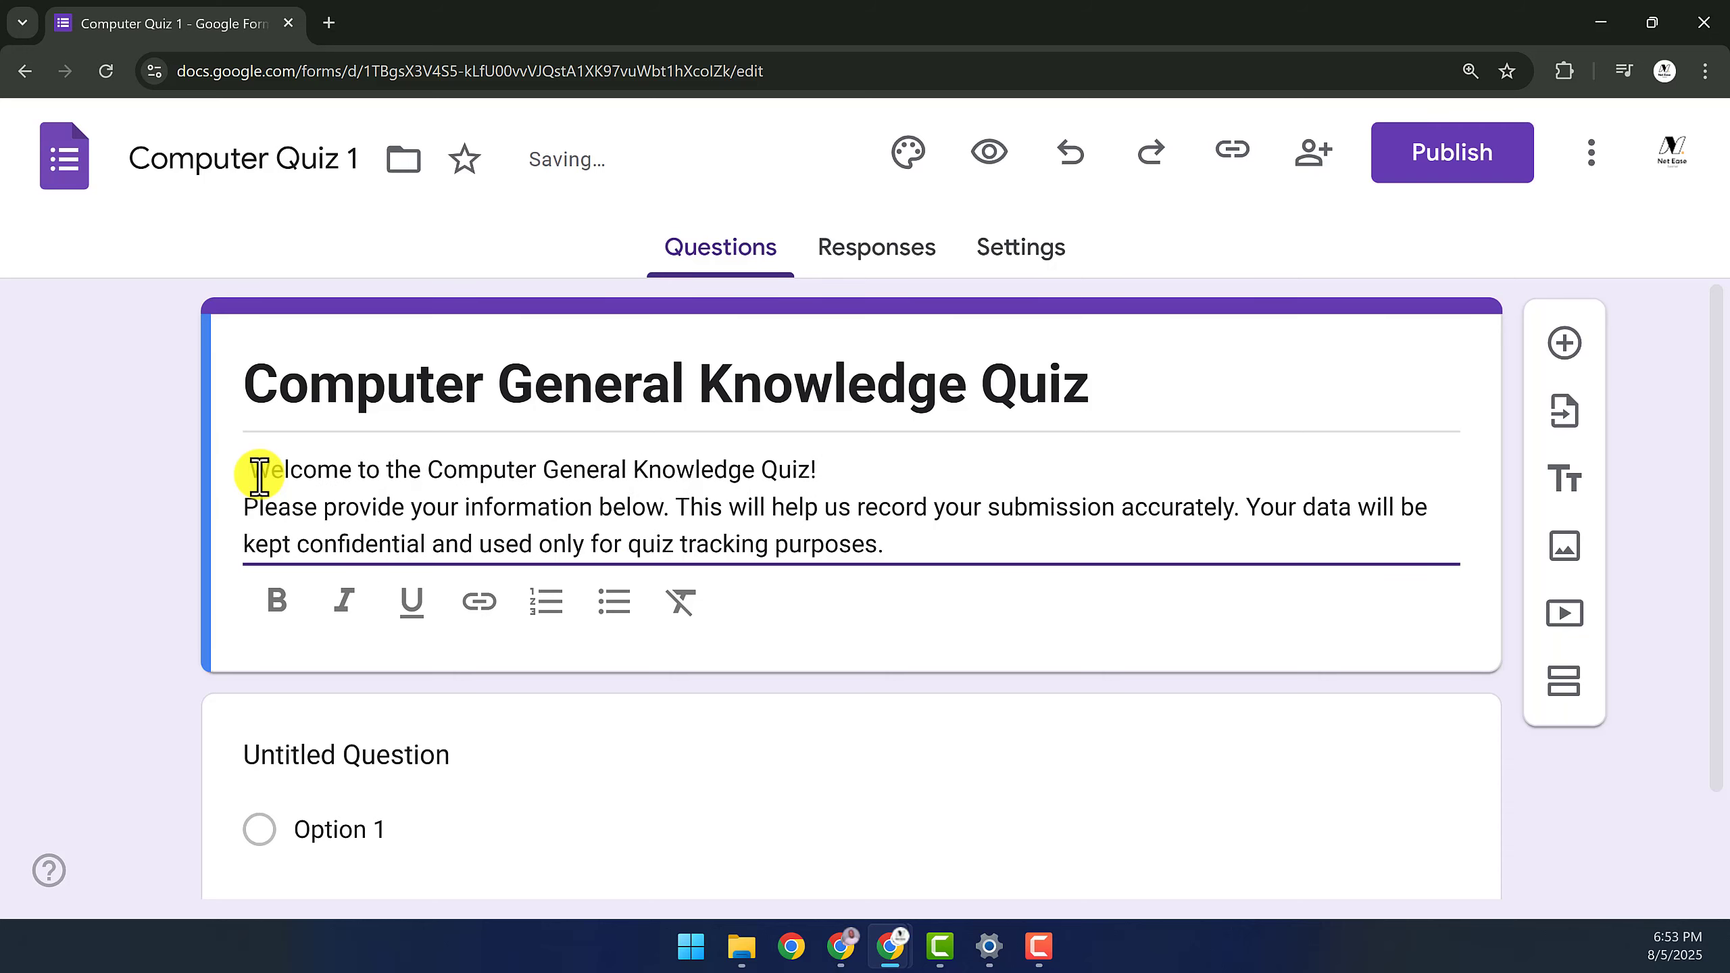
# Upload "computer class.png" from the Pictures folder as the form theme's header image, keeping the full crop area
pyautogui.click(913, 164)
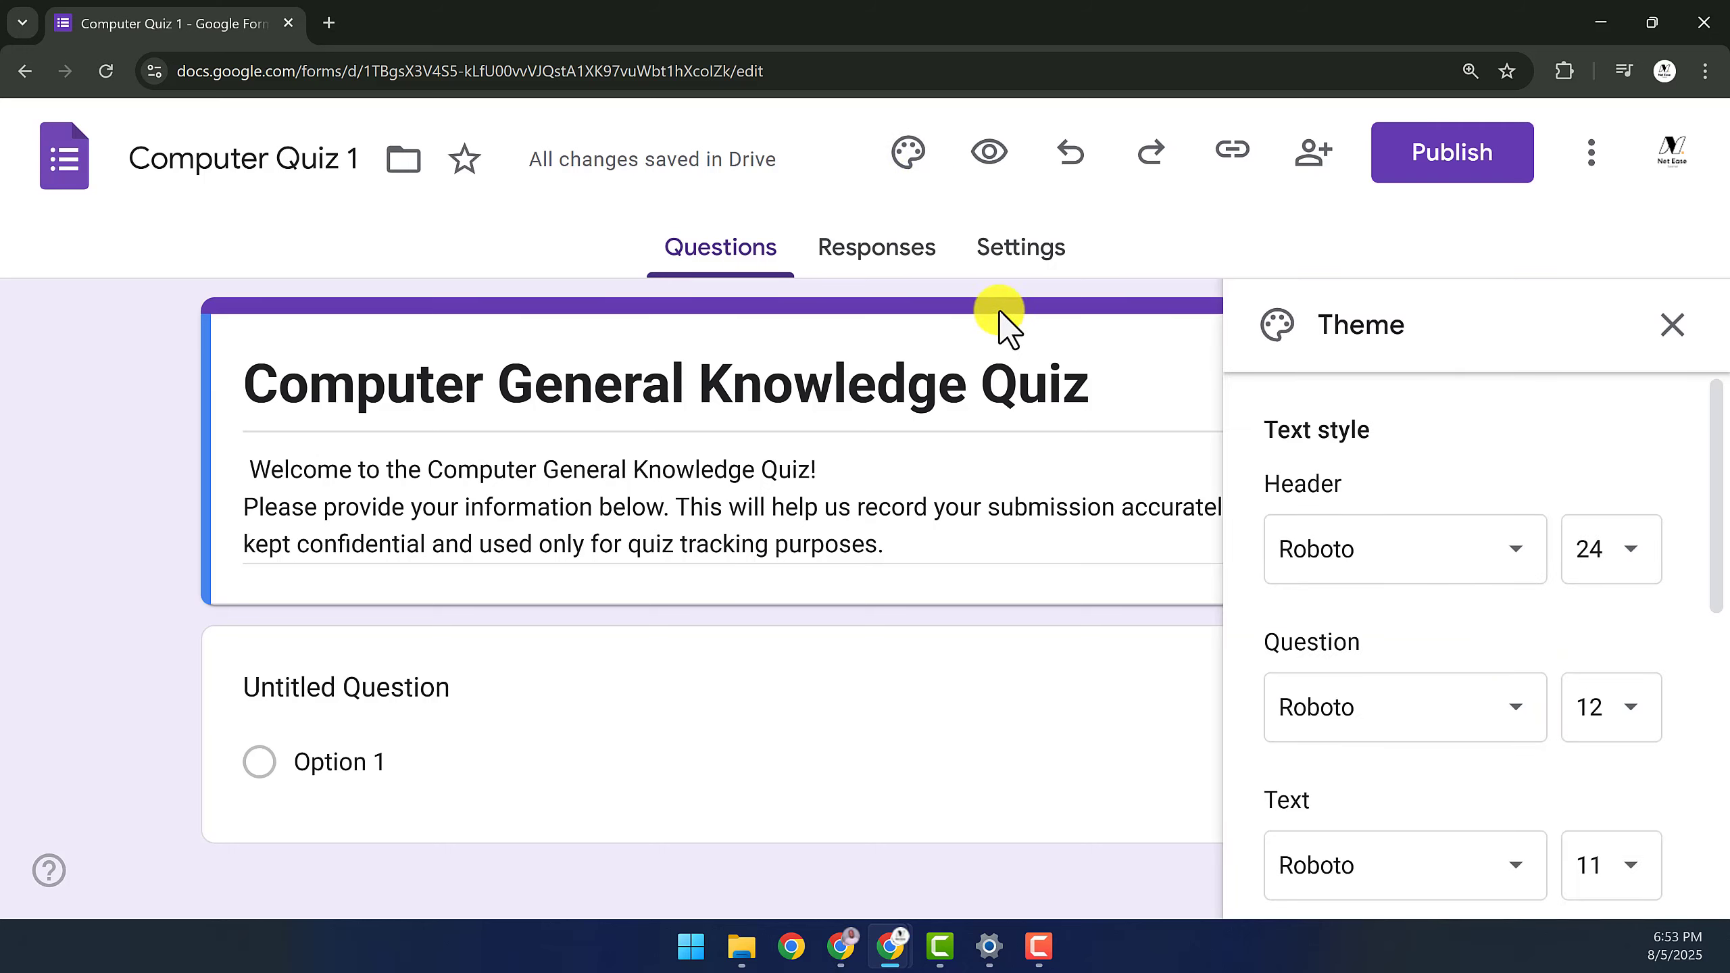
pyautogui.moveTo(1717, 422); pyautogui.dragTo(1712, 617)
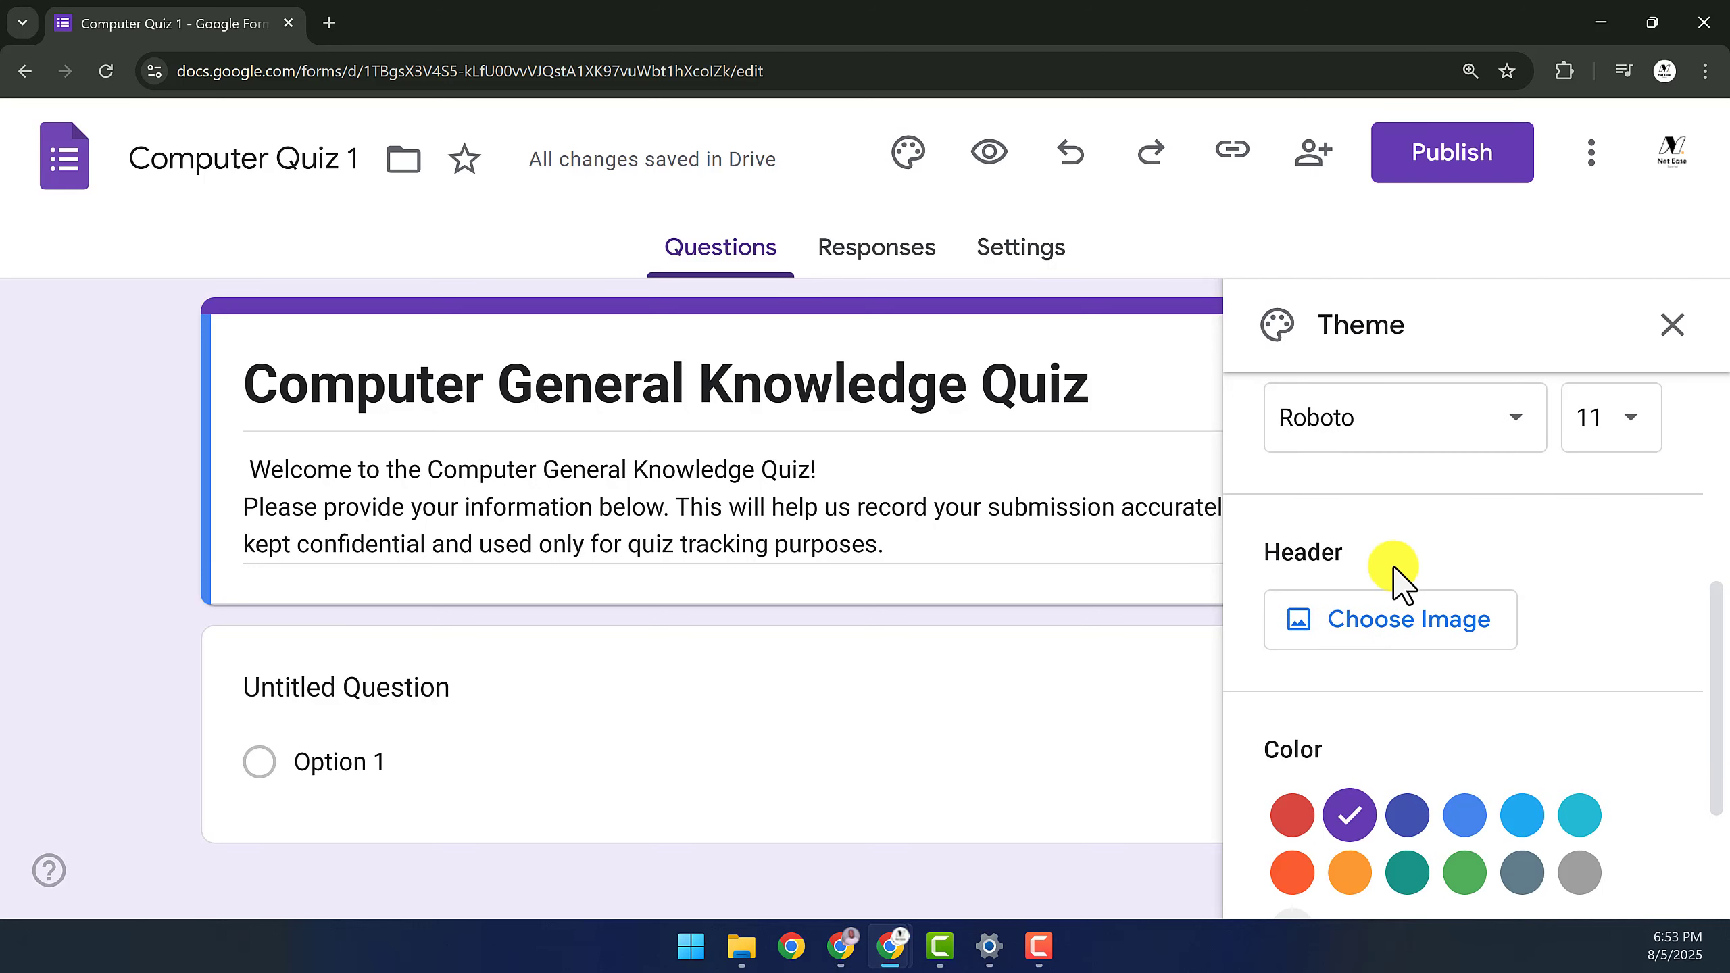
pyautogui.click(1381, 640)
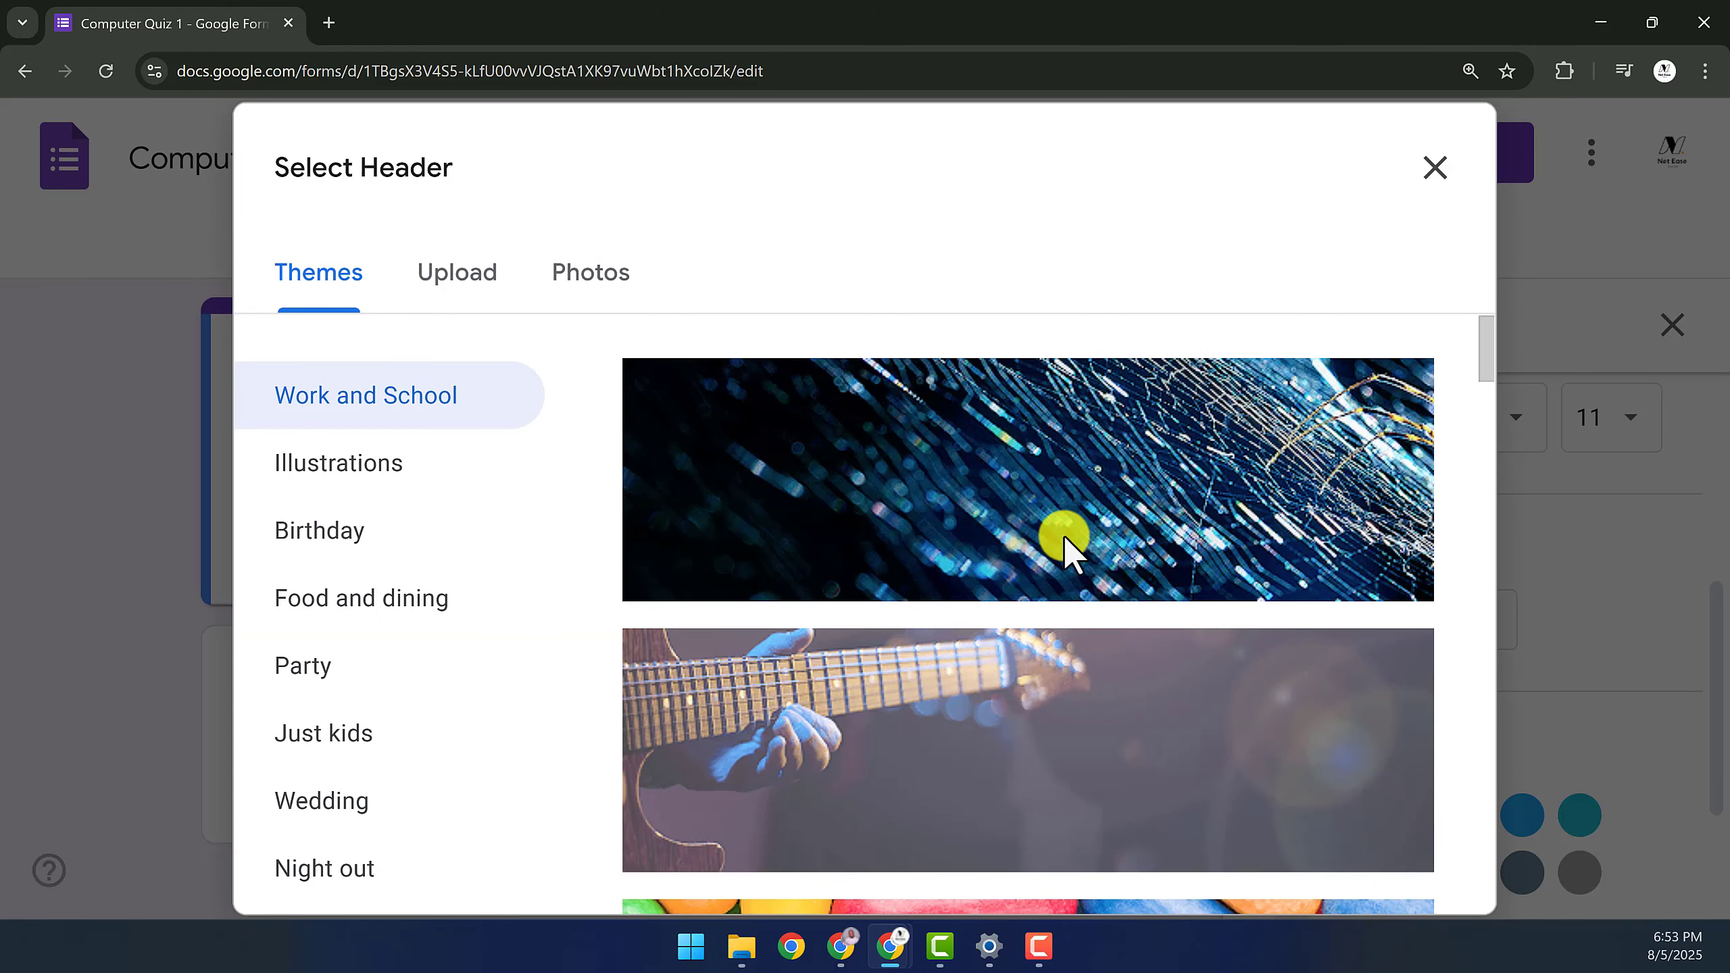
pyautogui.click(457, 279)
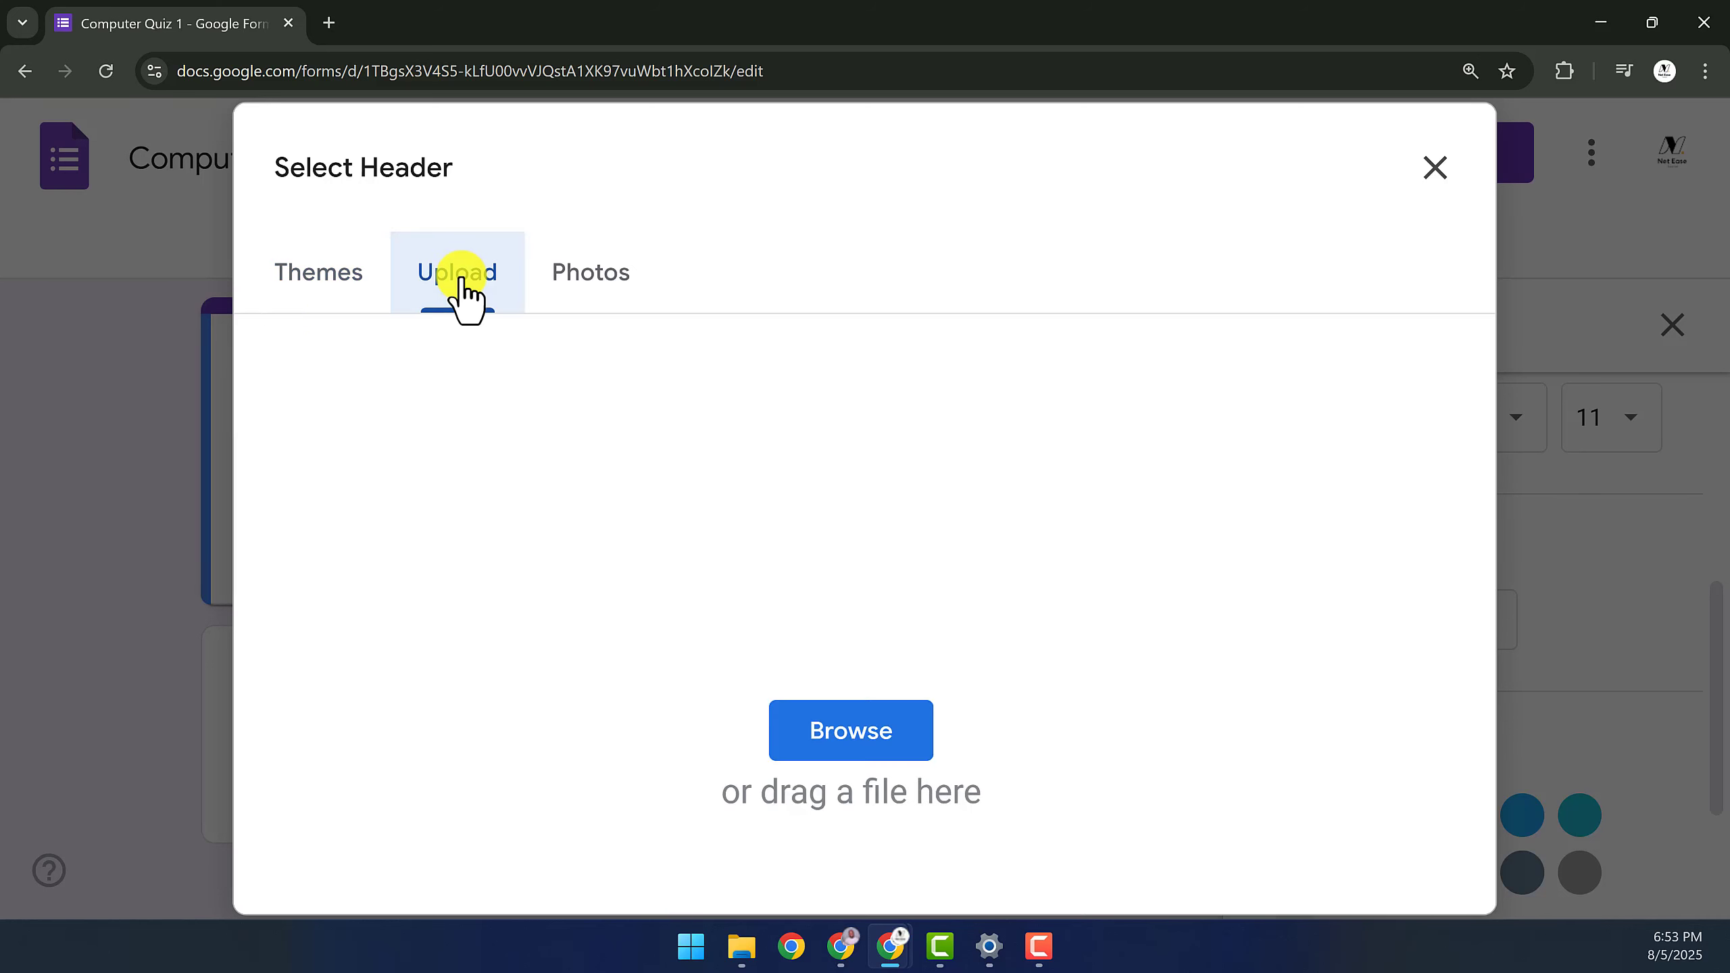
pyautogui.click(841, 737)
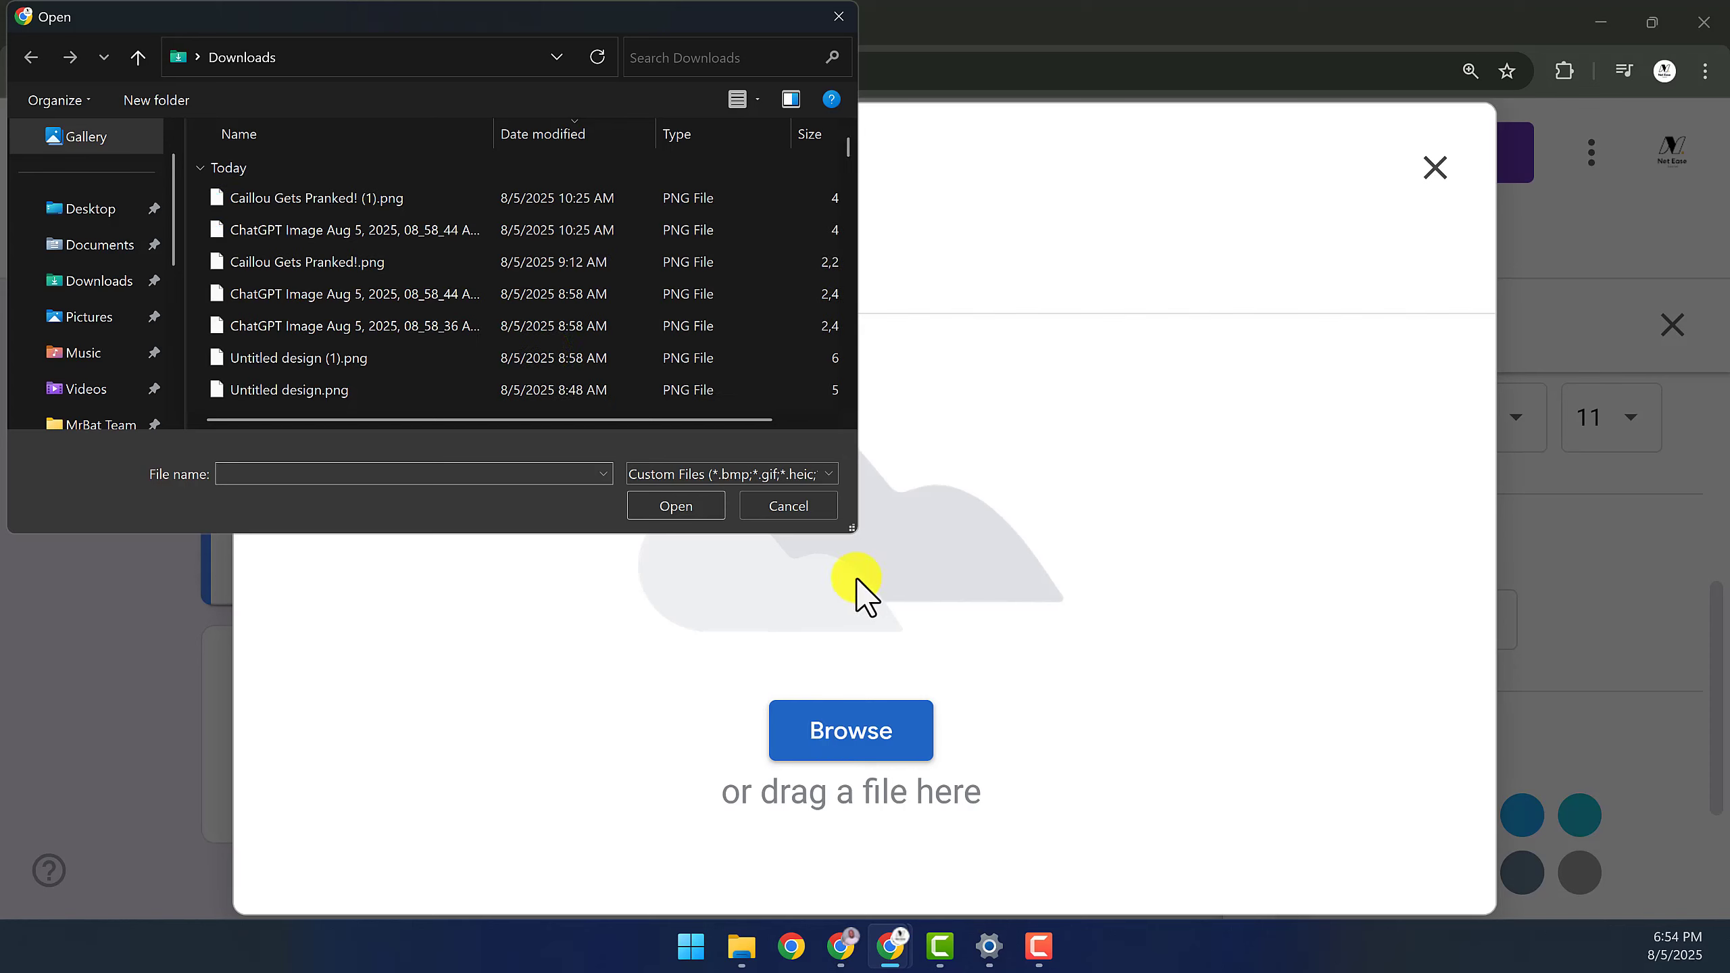
pyautogui.click(86, 316)
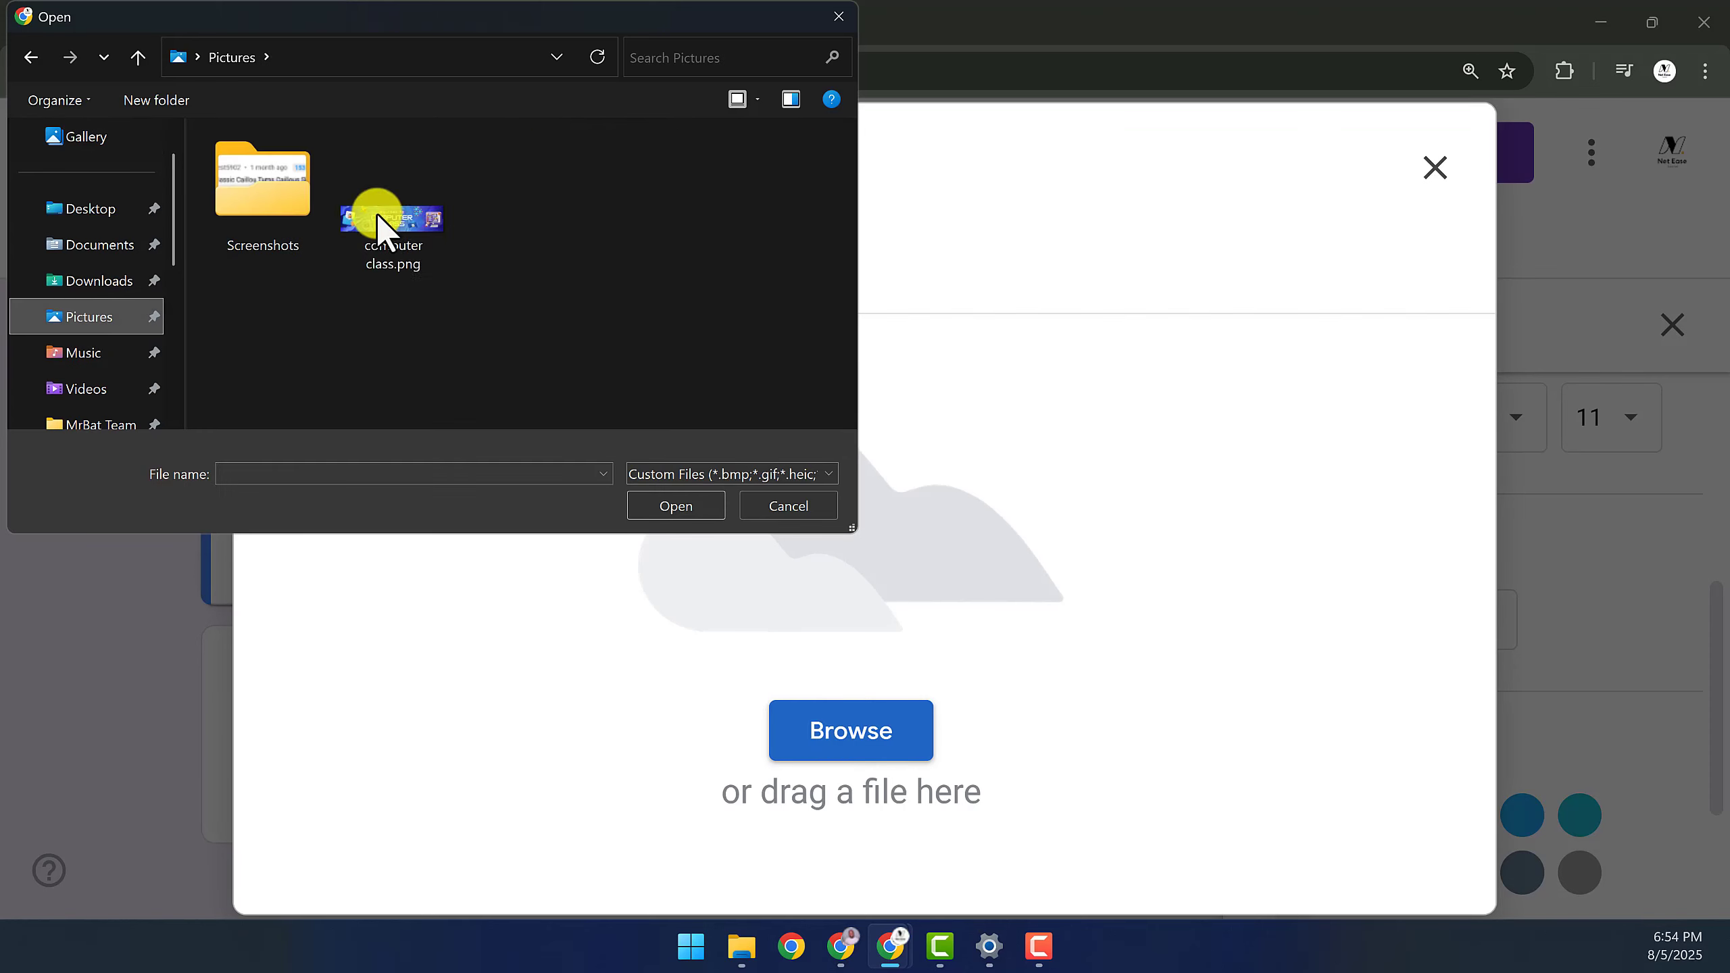
pyautogui.click(410, 206)
pyautogui.click(639, 504)
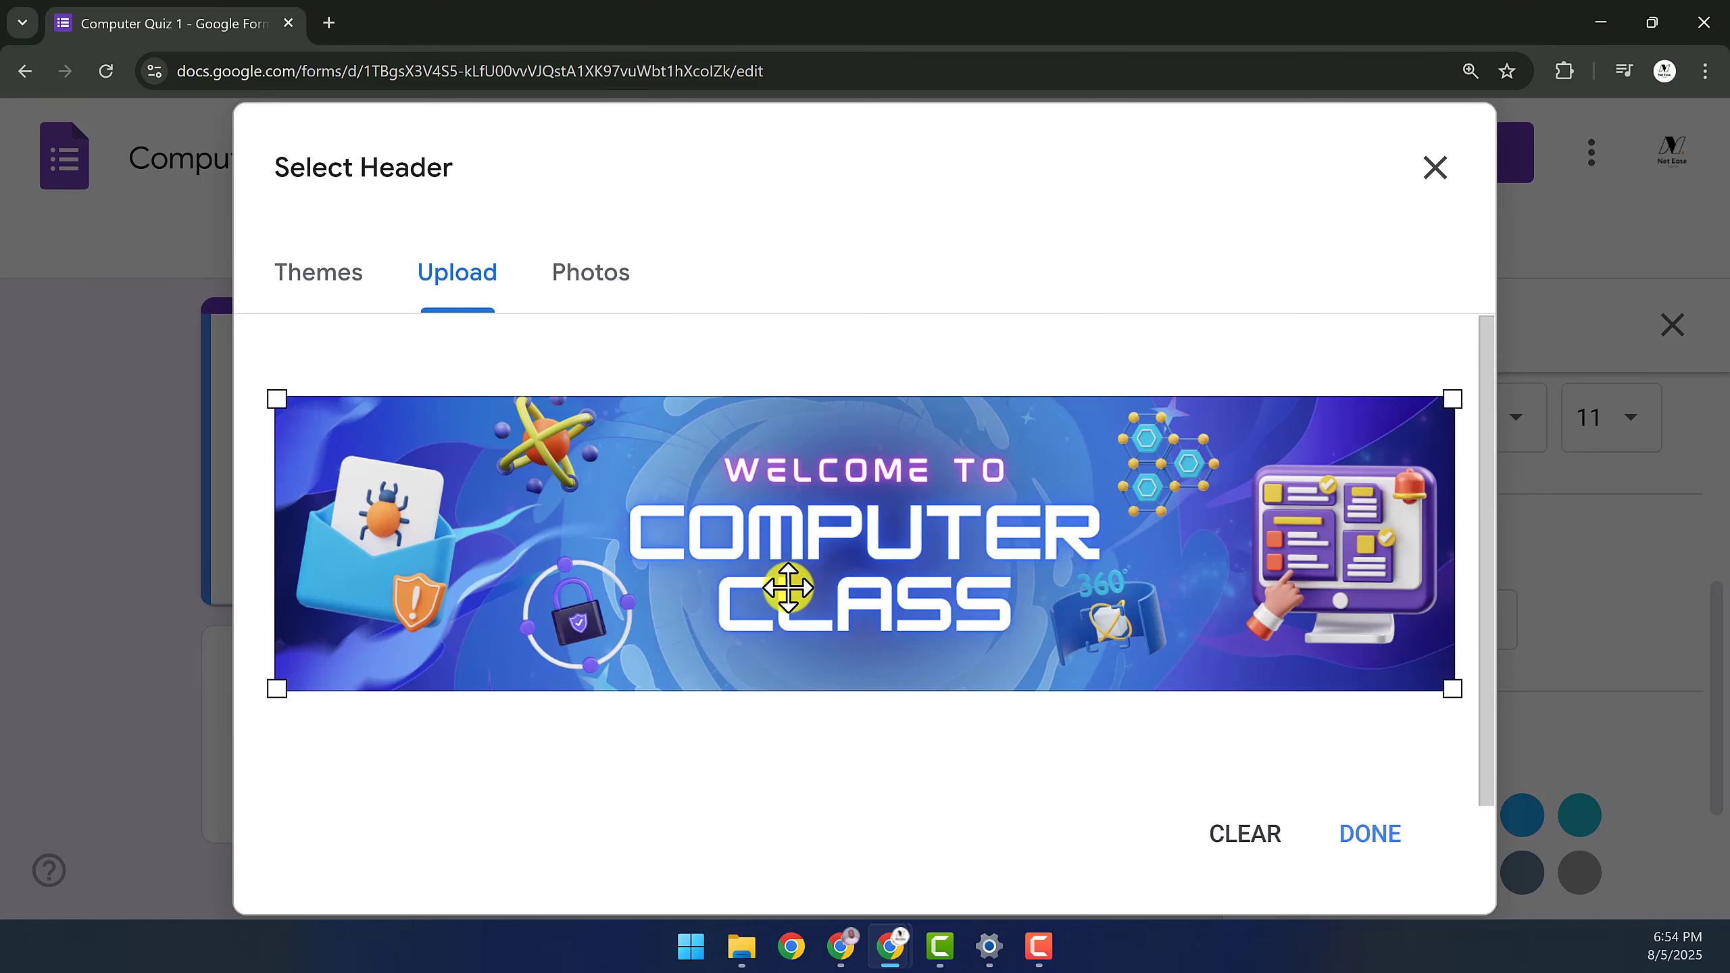
pyautogui.click(1358, 834)
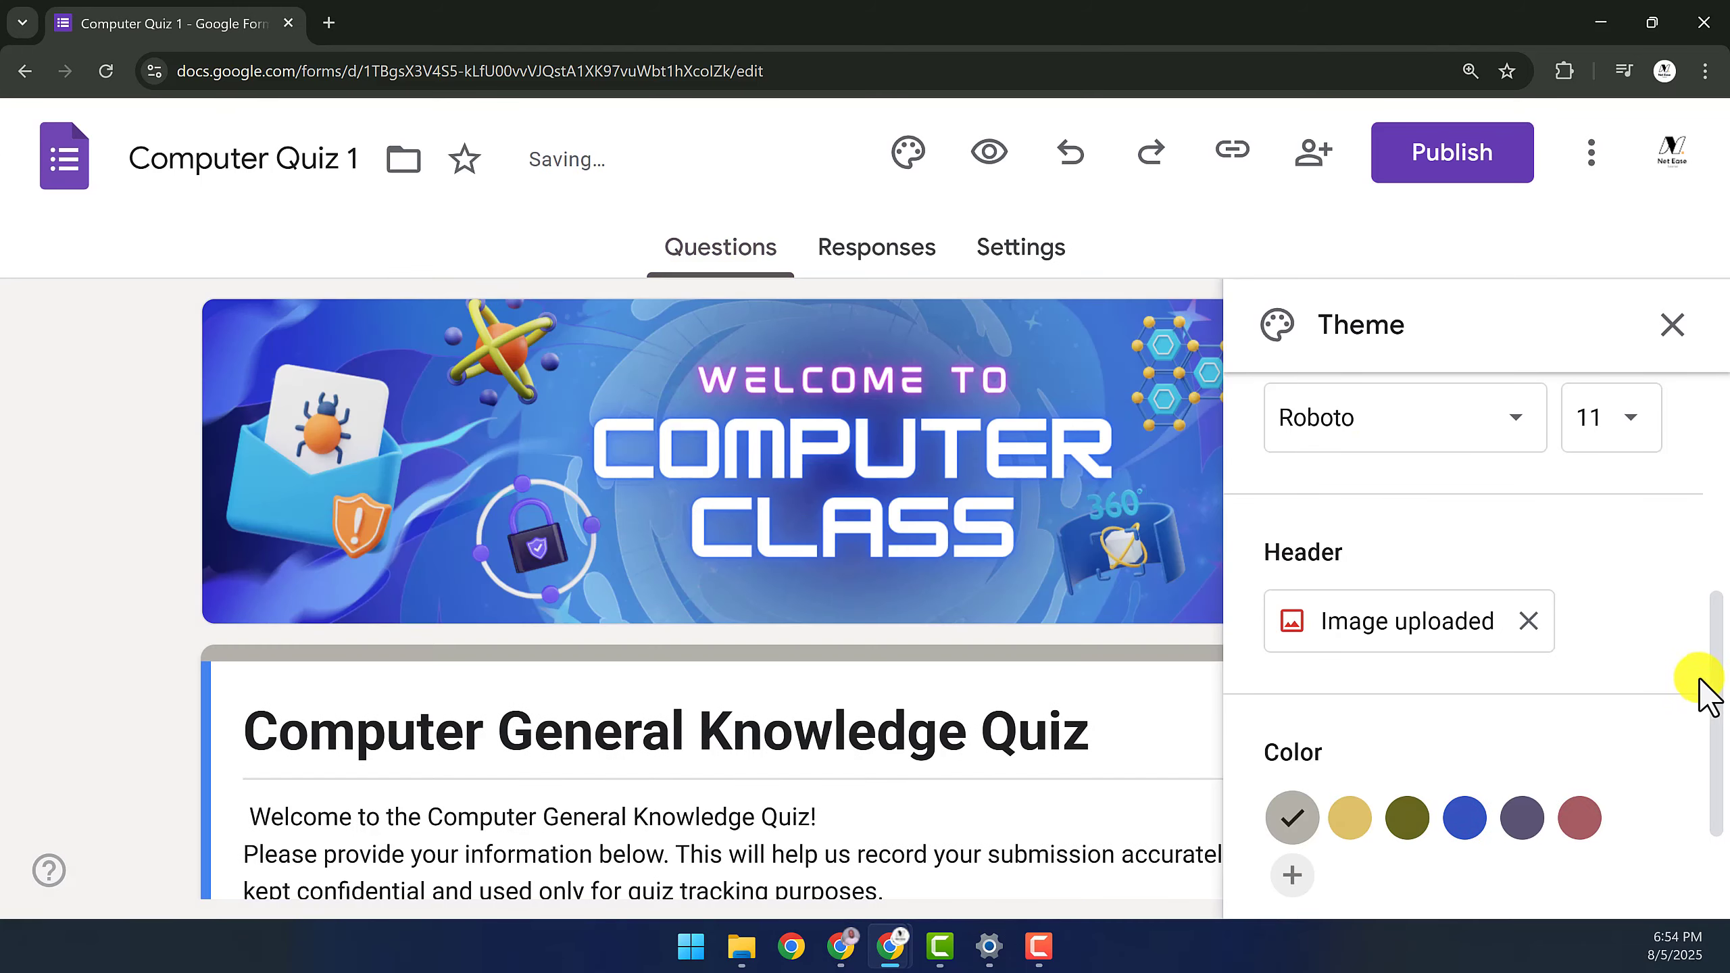
# Set the form's theme color to the blue swatch
pyautogui.scroll(-1, 1714, 637)
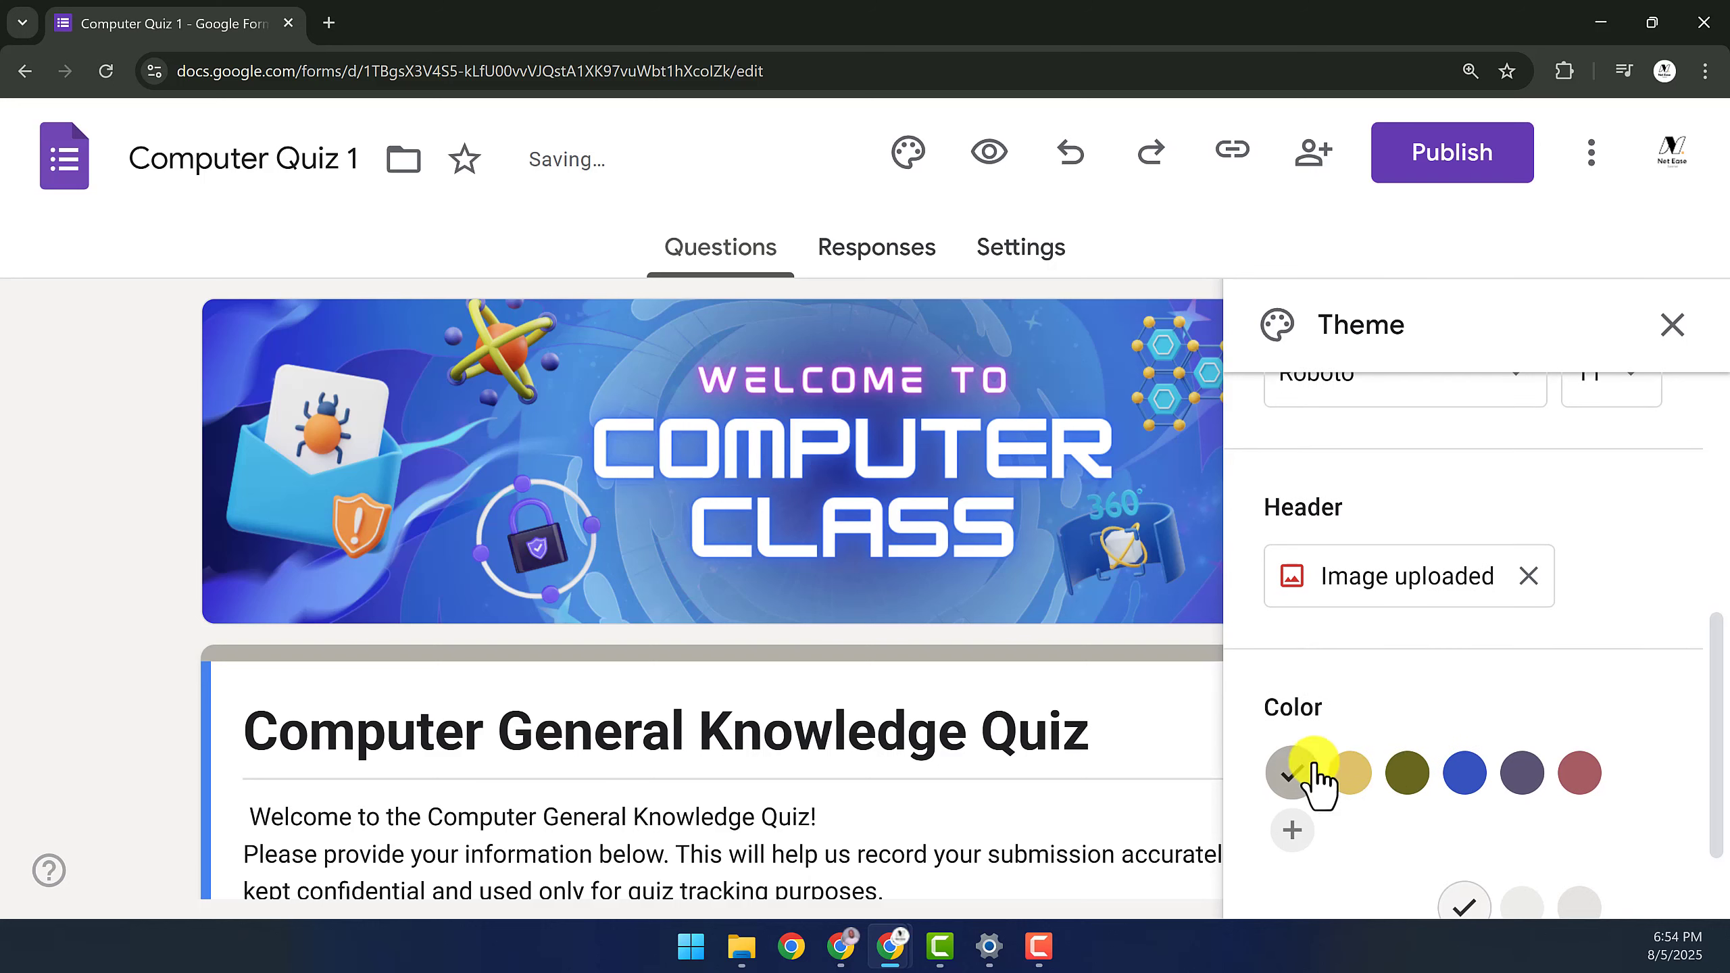
pyautogui.click(1465, 784)
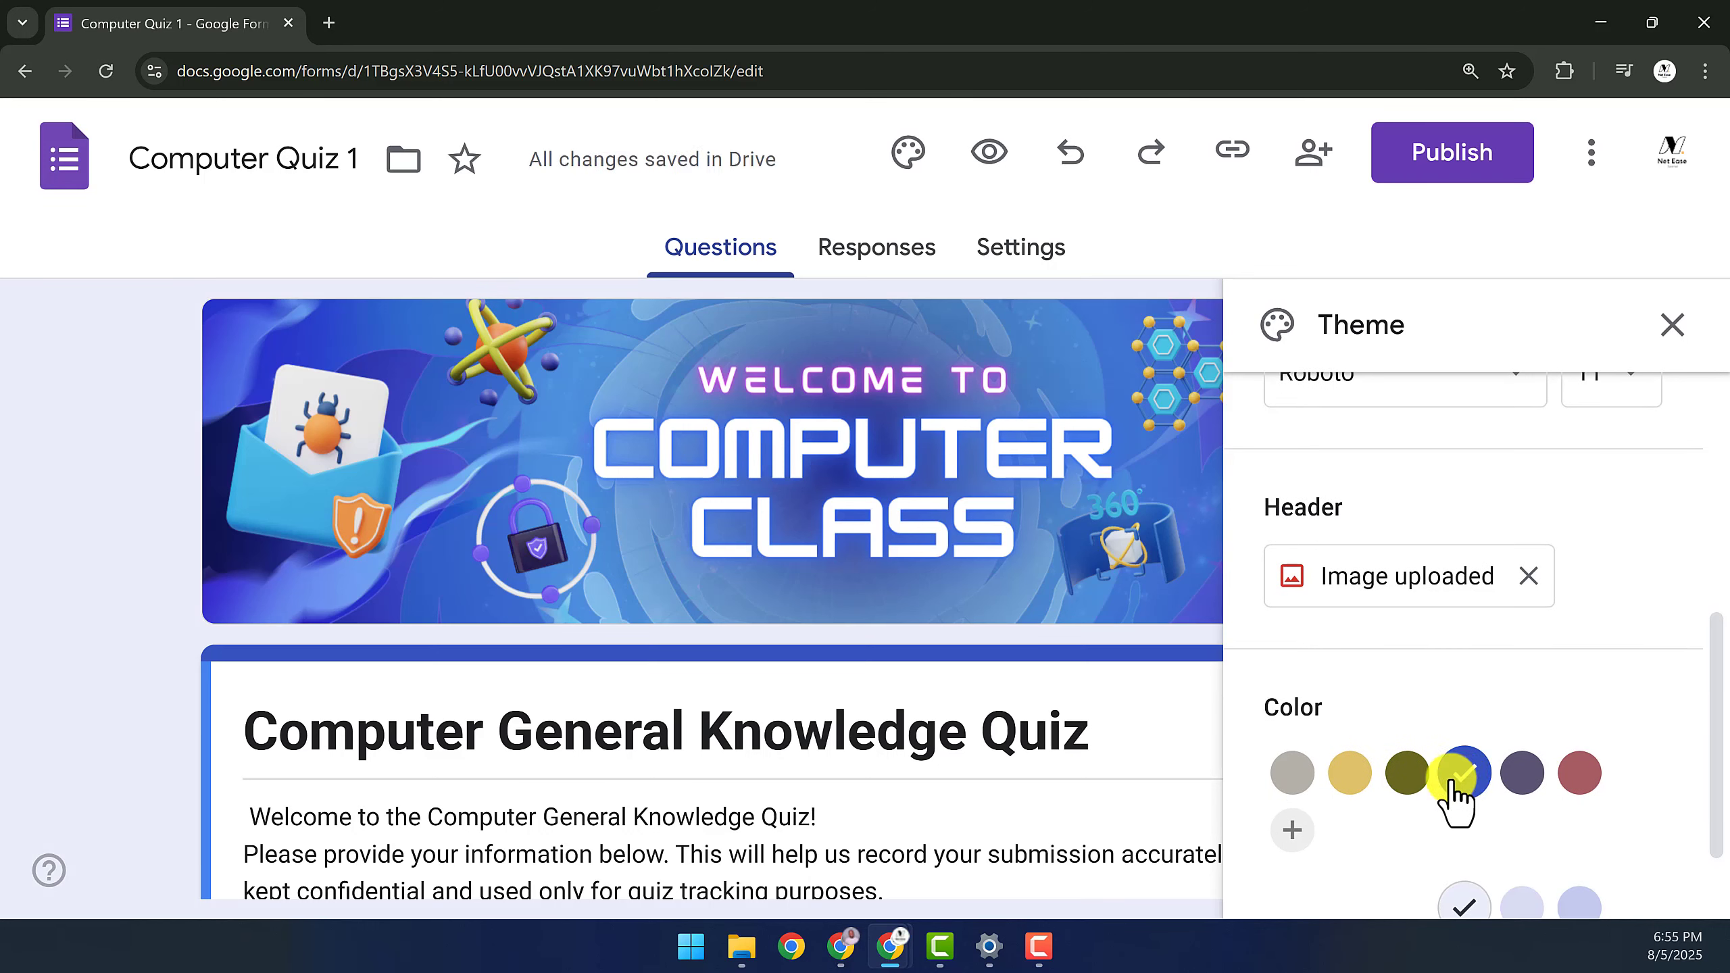
# Try the olive swatch as the form's theme color, ending on the muted red swatch
pyautogui.click(1406, 782)
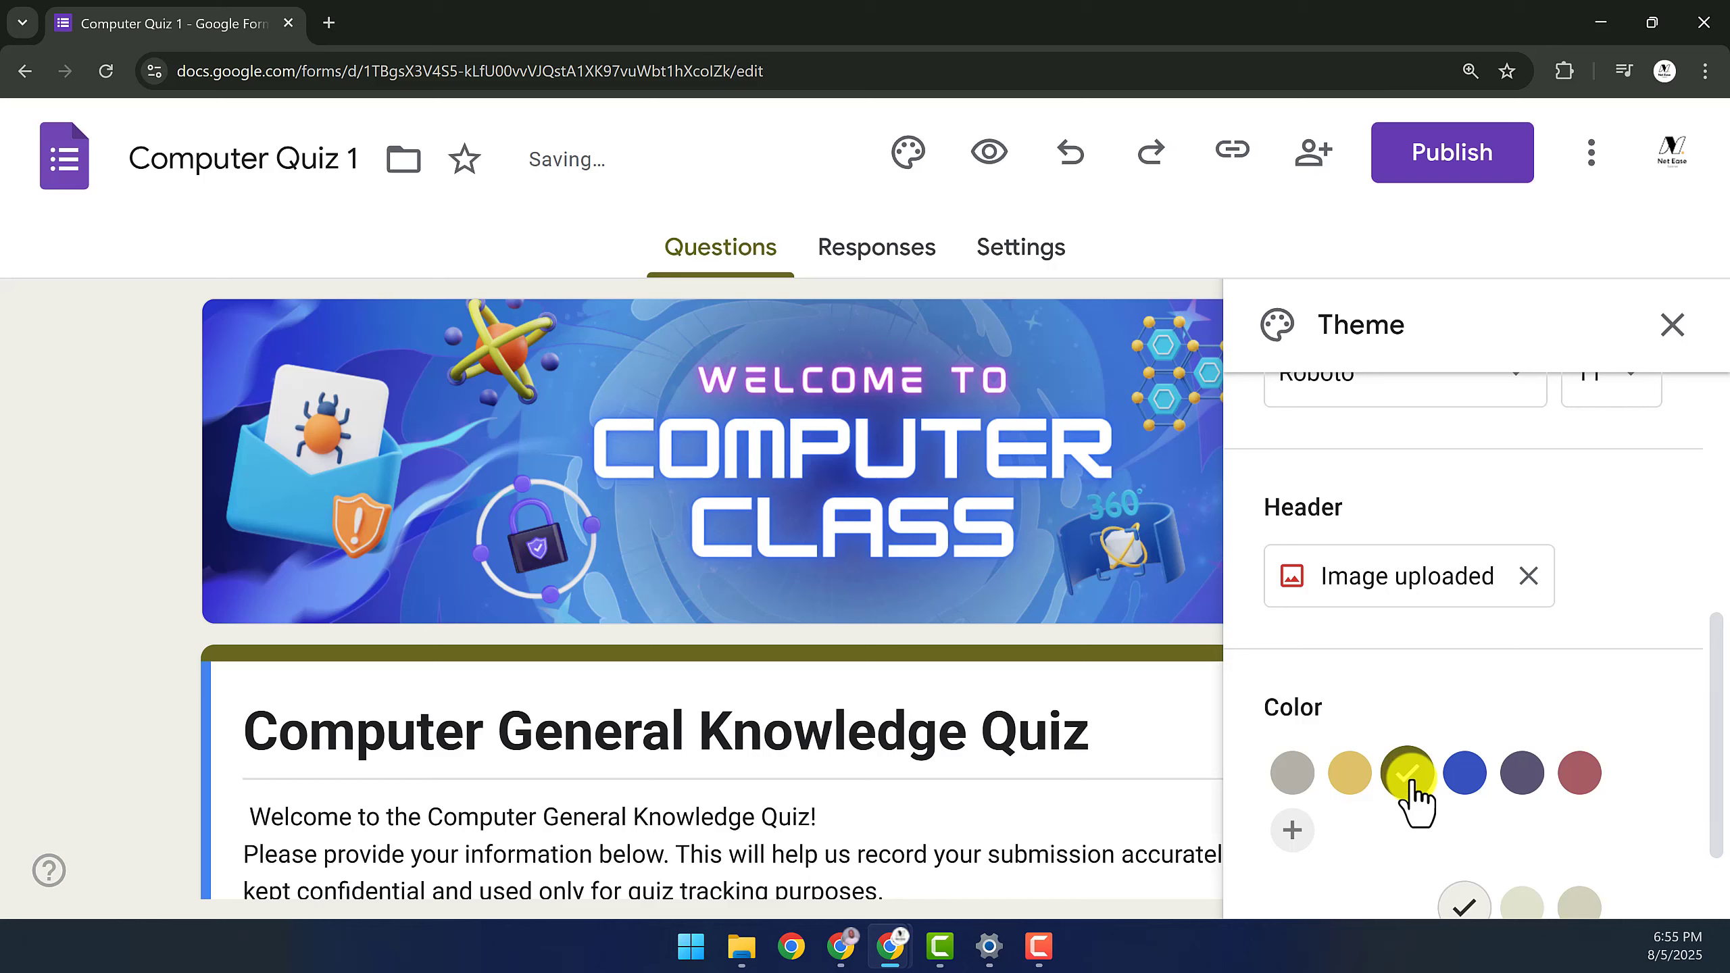
pyautogui.click(1576, 777)
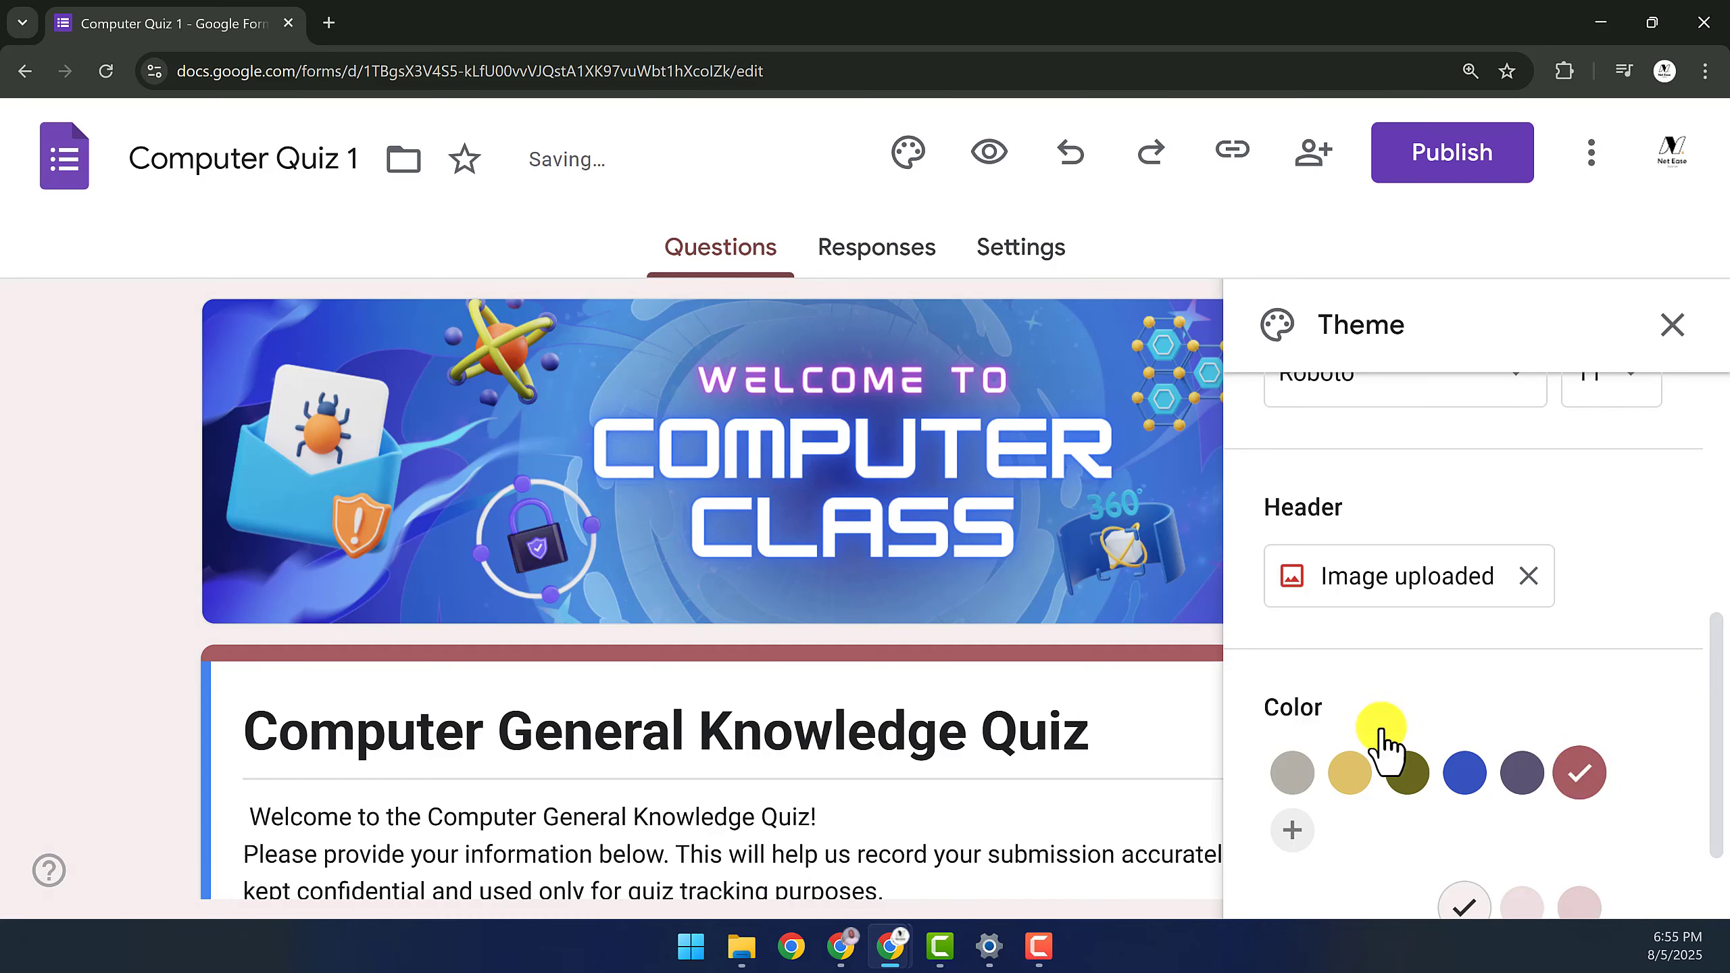
pyautogui.scroll(-2, 1293, 712)
pyautogui.click(1288, 713)
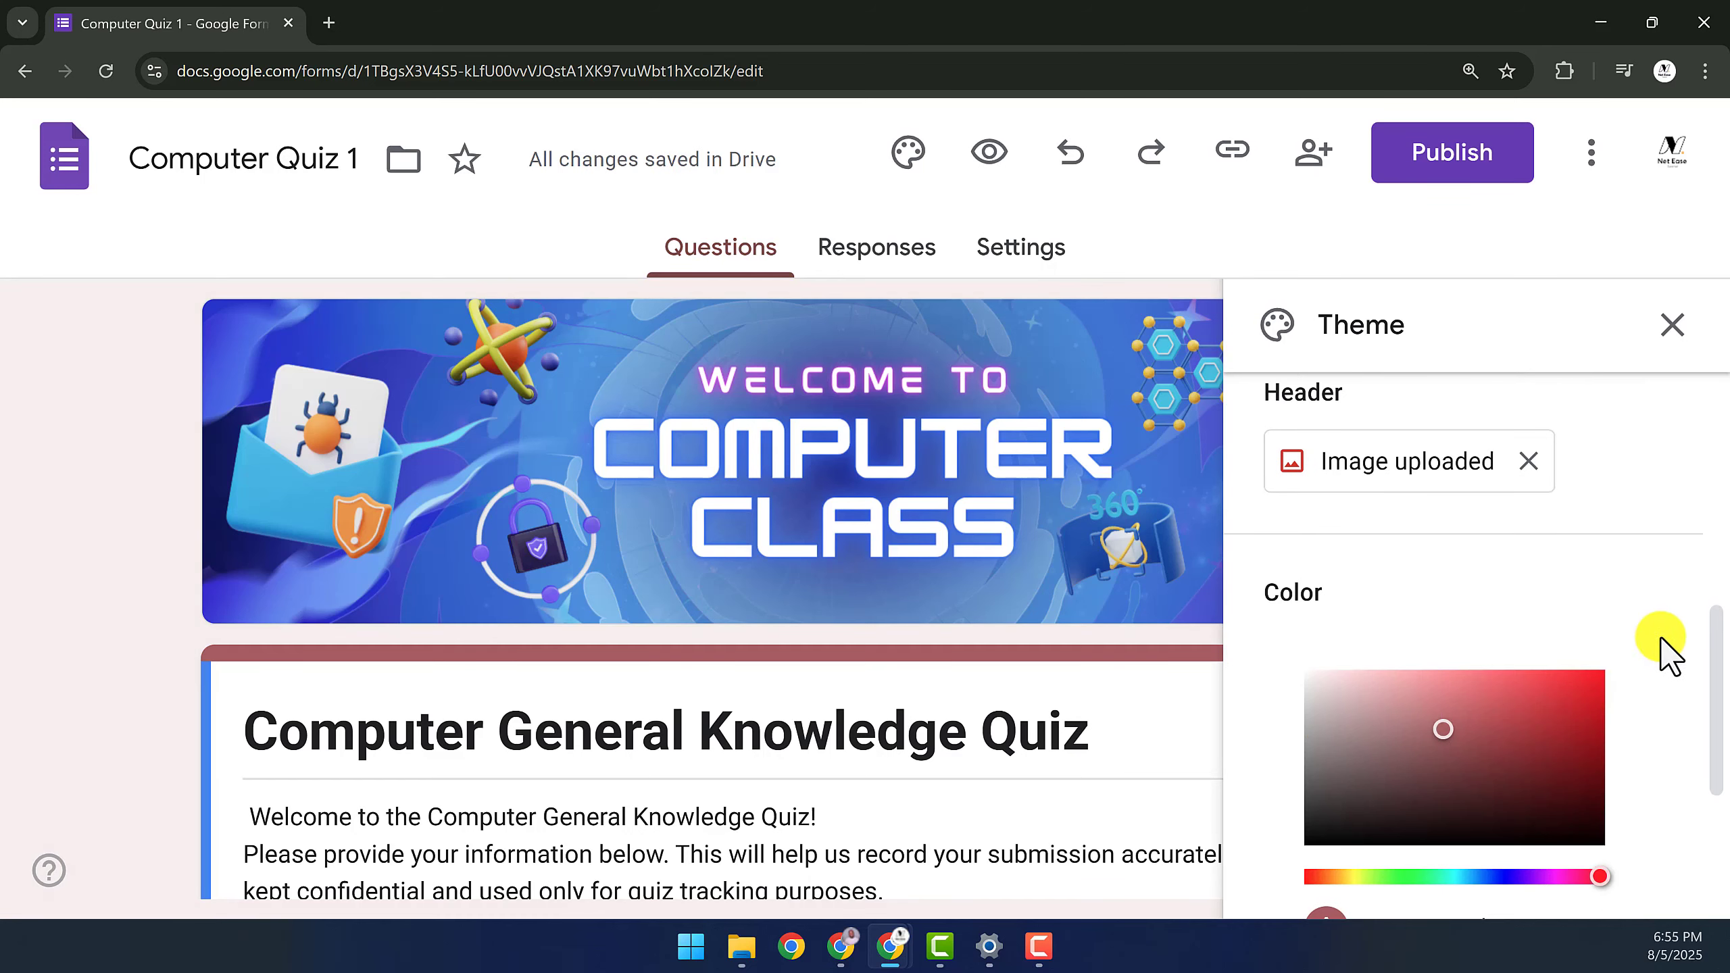
pyautogui.moveTo(1711, 630); pyautogui.dragTo(1702, 734)
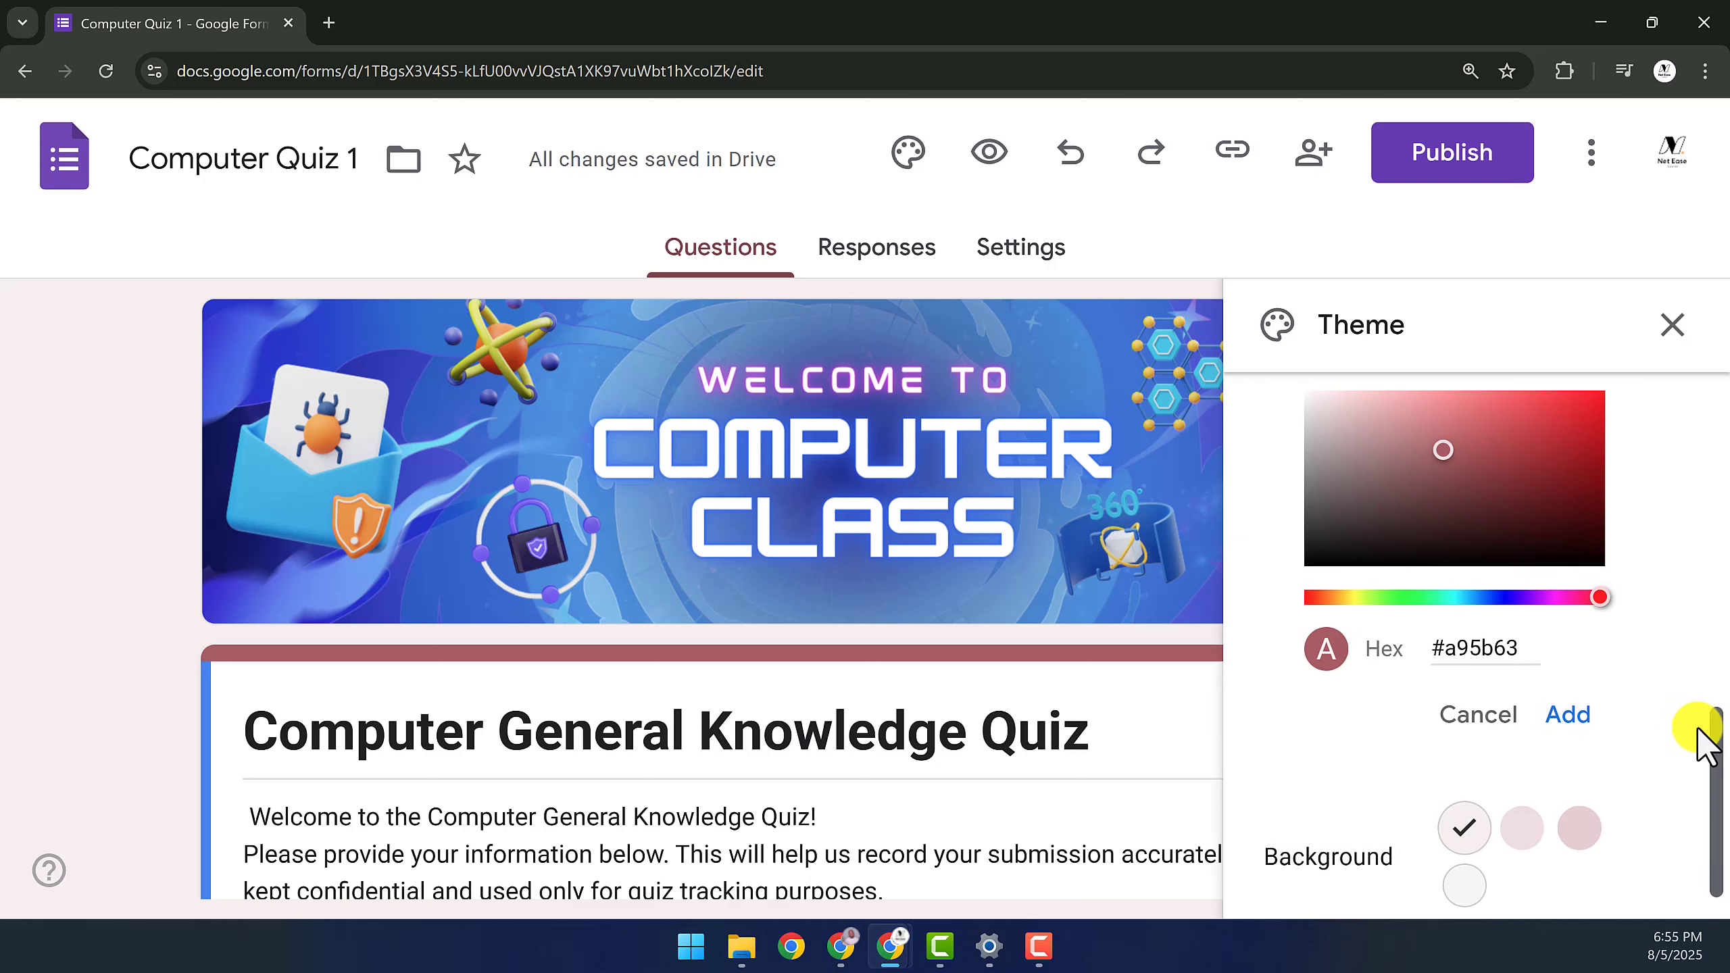
pyautogui.click(1464, 717)
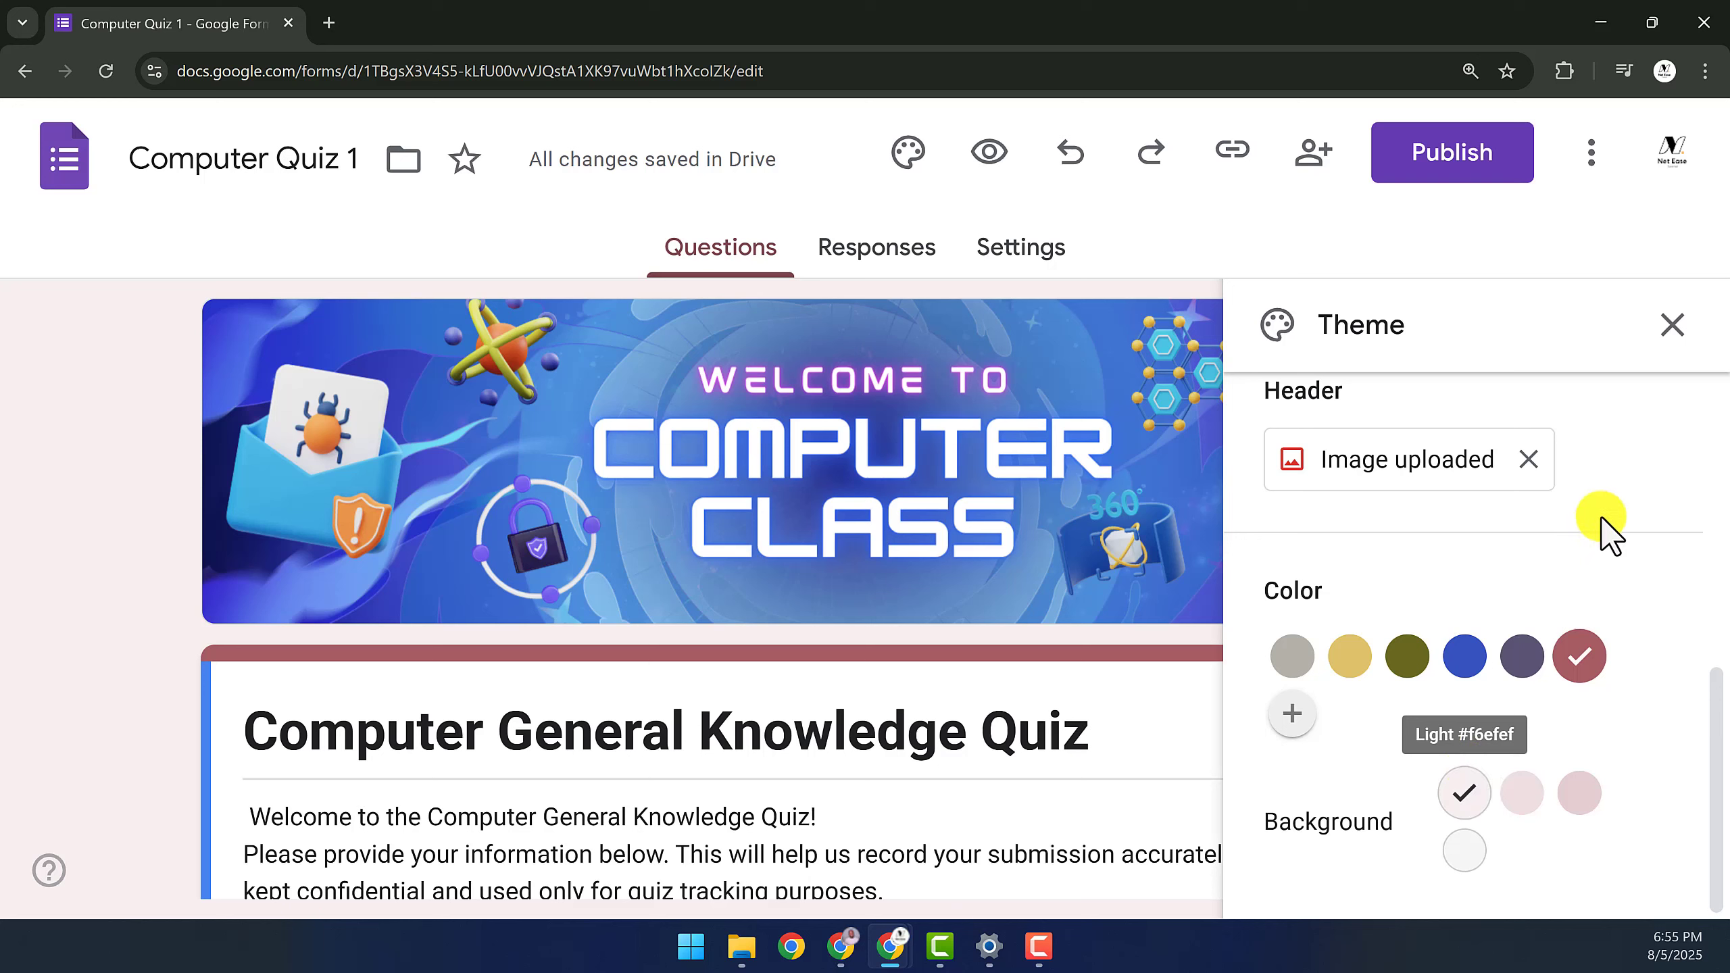
# Close the theme settings and make the form a quiz with grades released immediately after each submission
pyautogui.click(1669, 326)
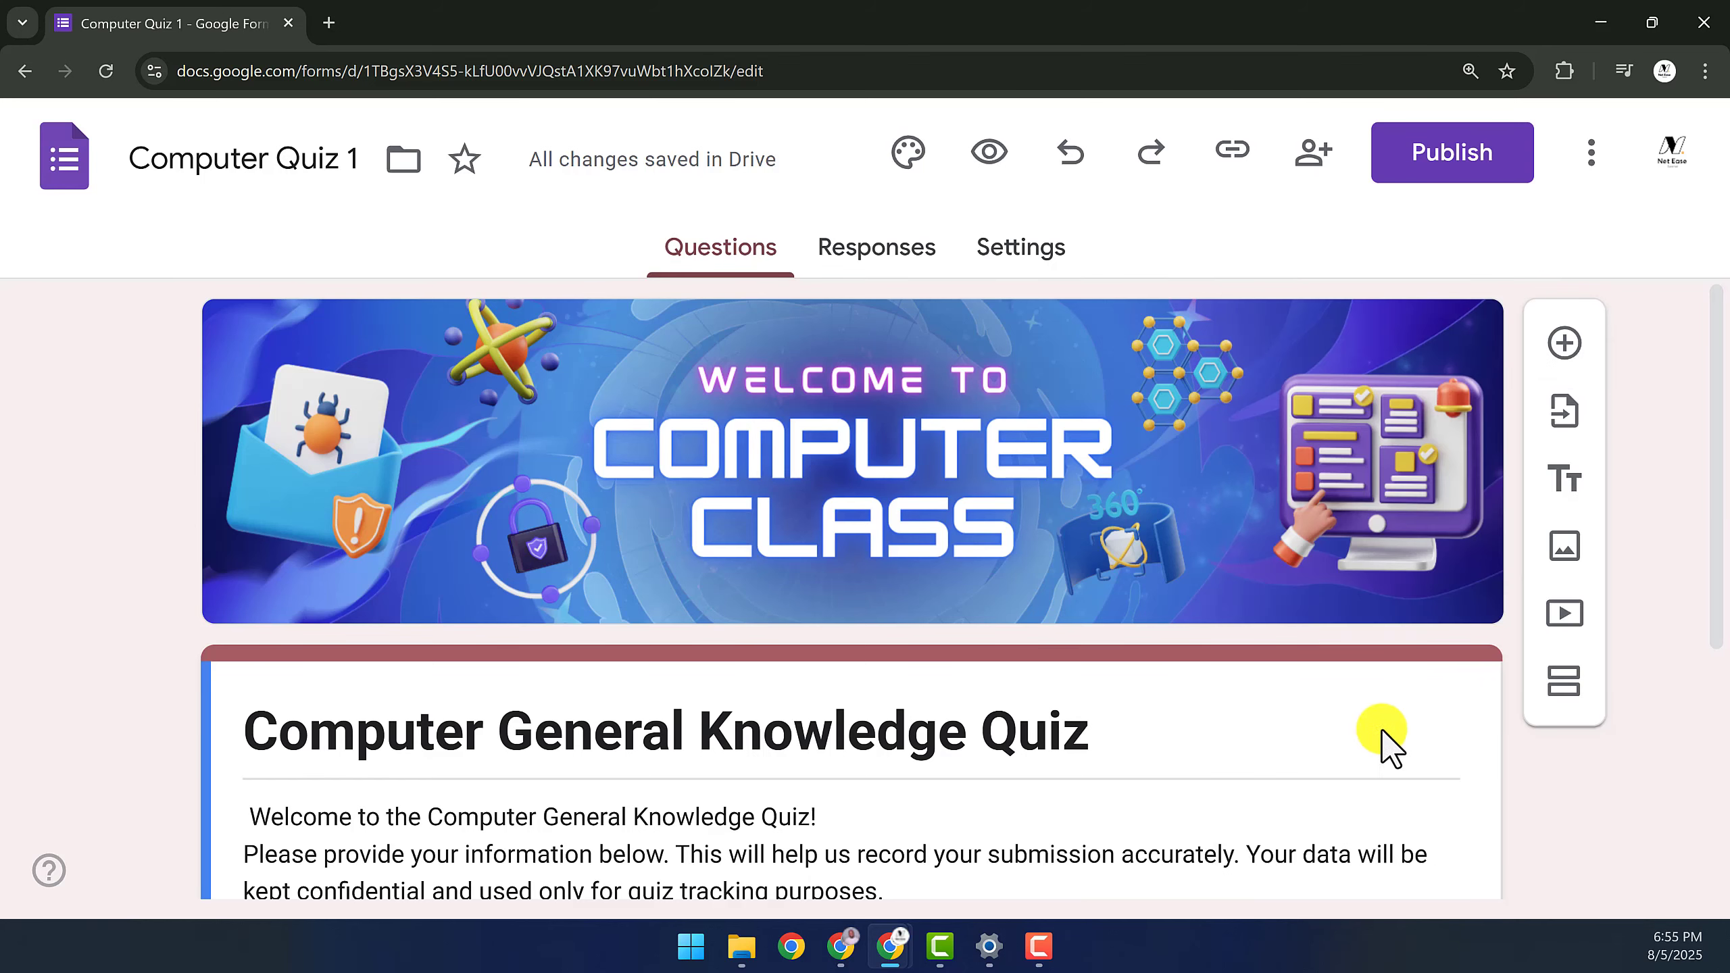
pyautogui.moveTo(1720, 402); pyautogui.dragTo(1707, 545)
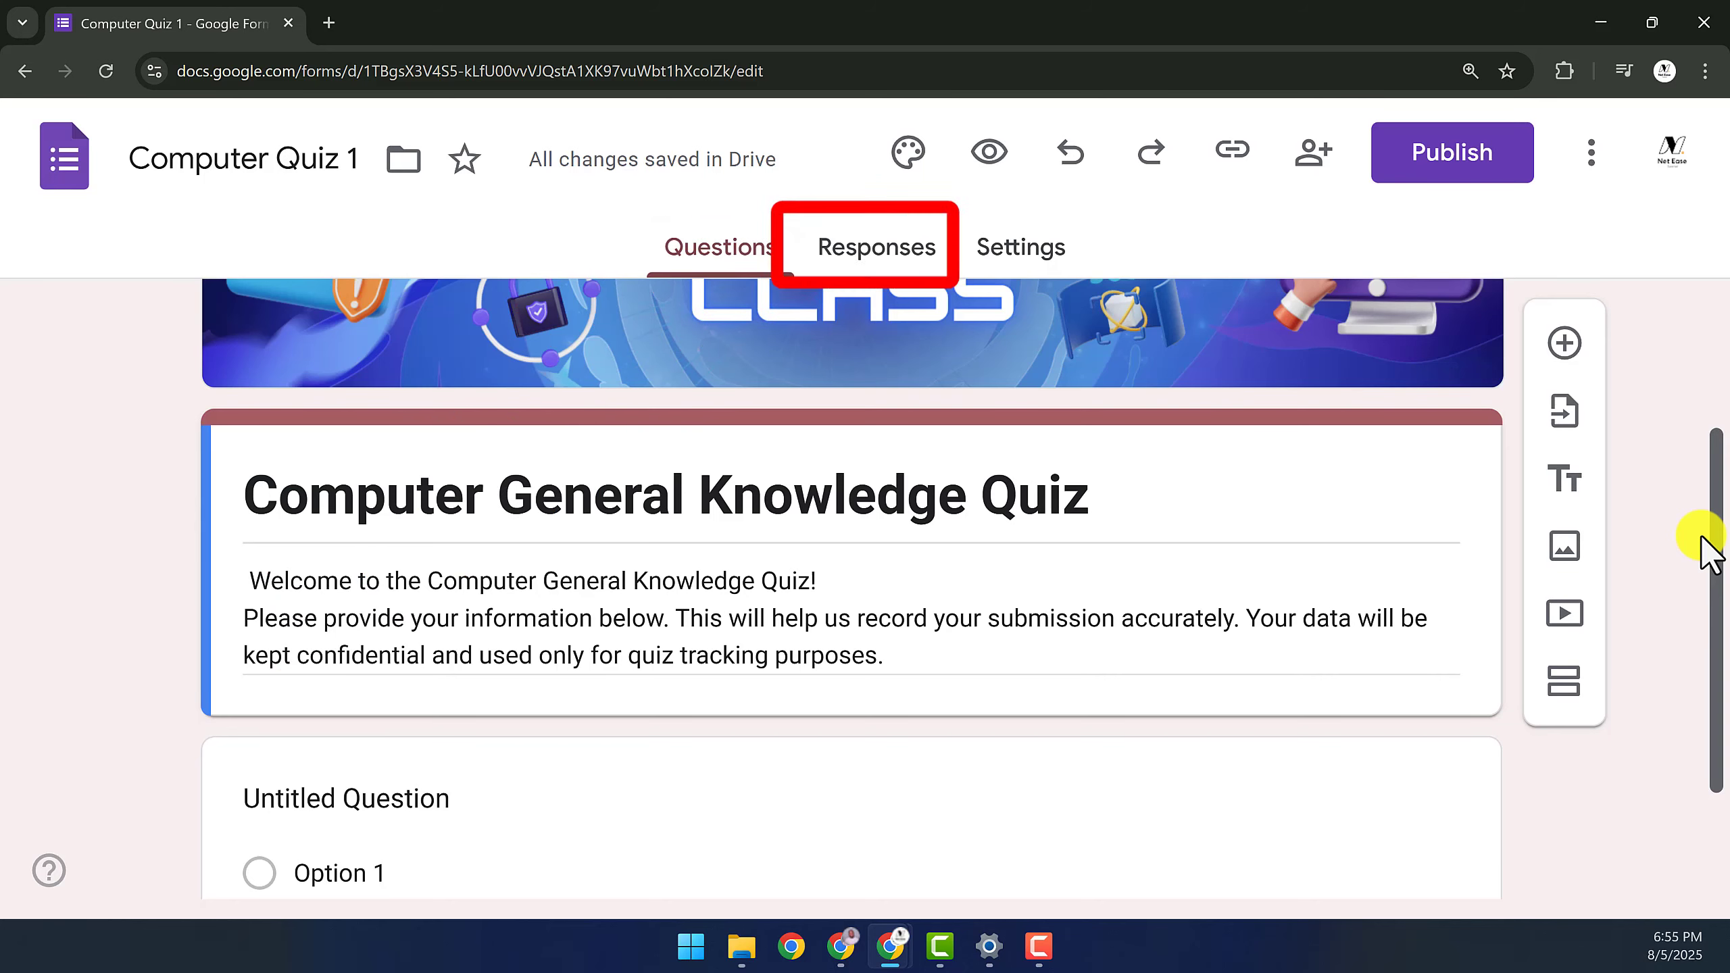
pyautogui.click(1042, 255)
pyautogui.moveTo(1709, 387); pyautogui.dragTo(1709, 441)
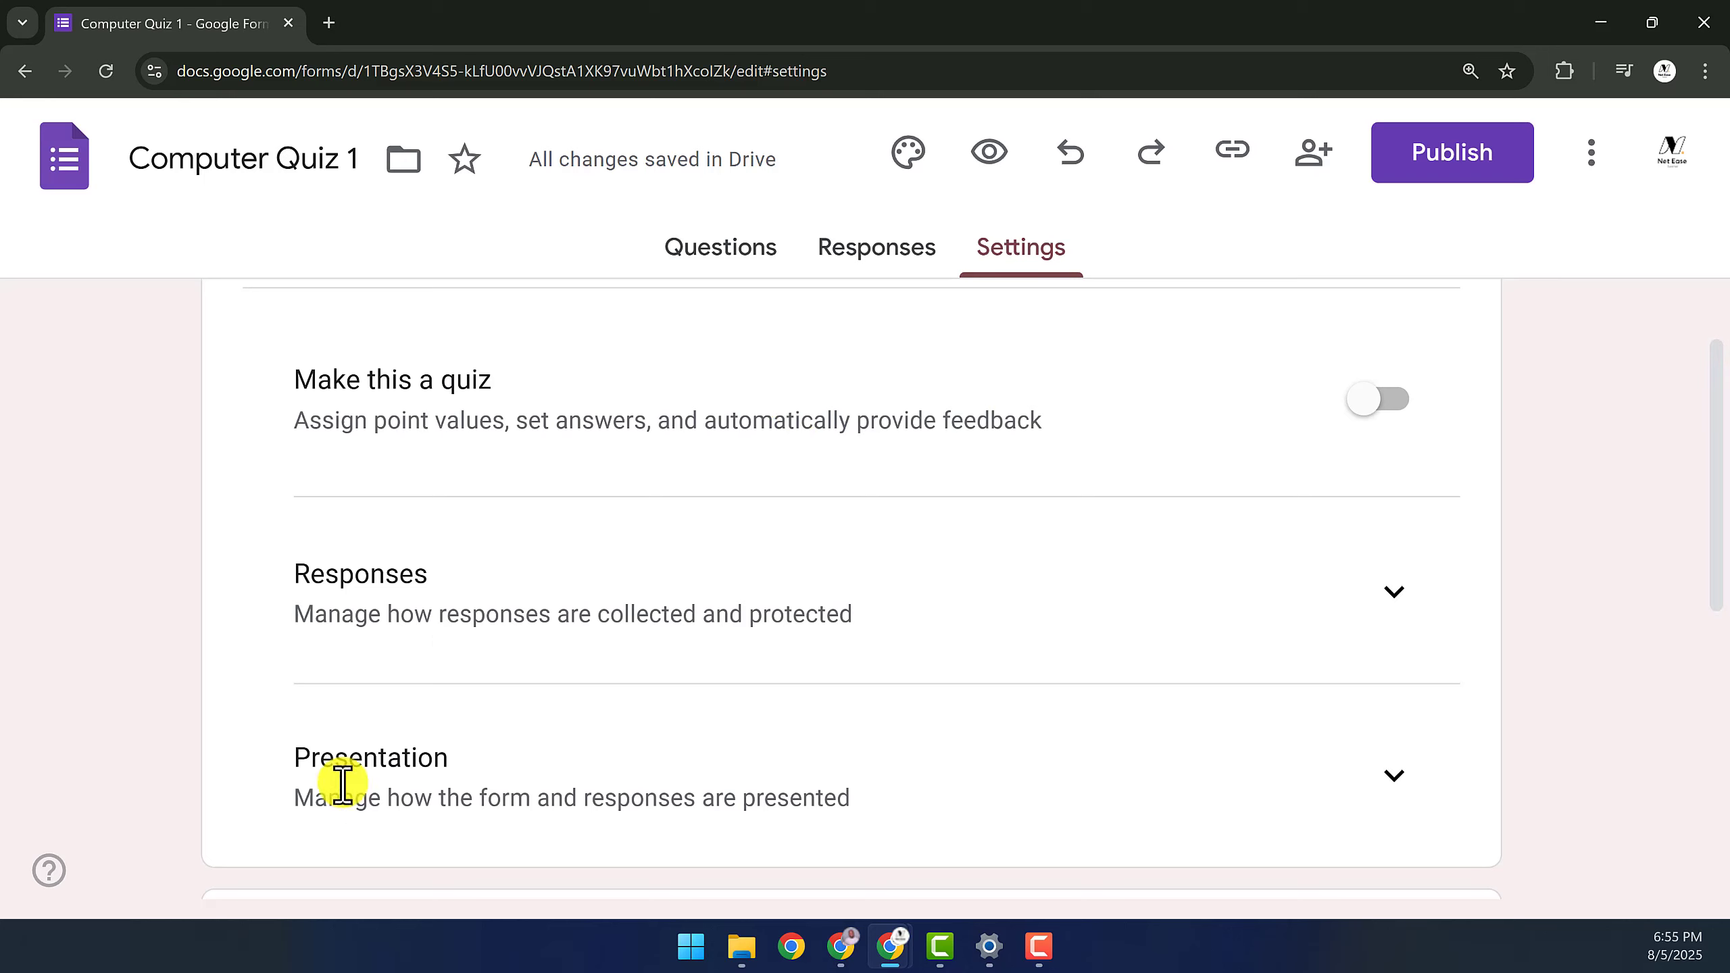
pyautogui.click(1383, 408)
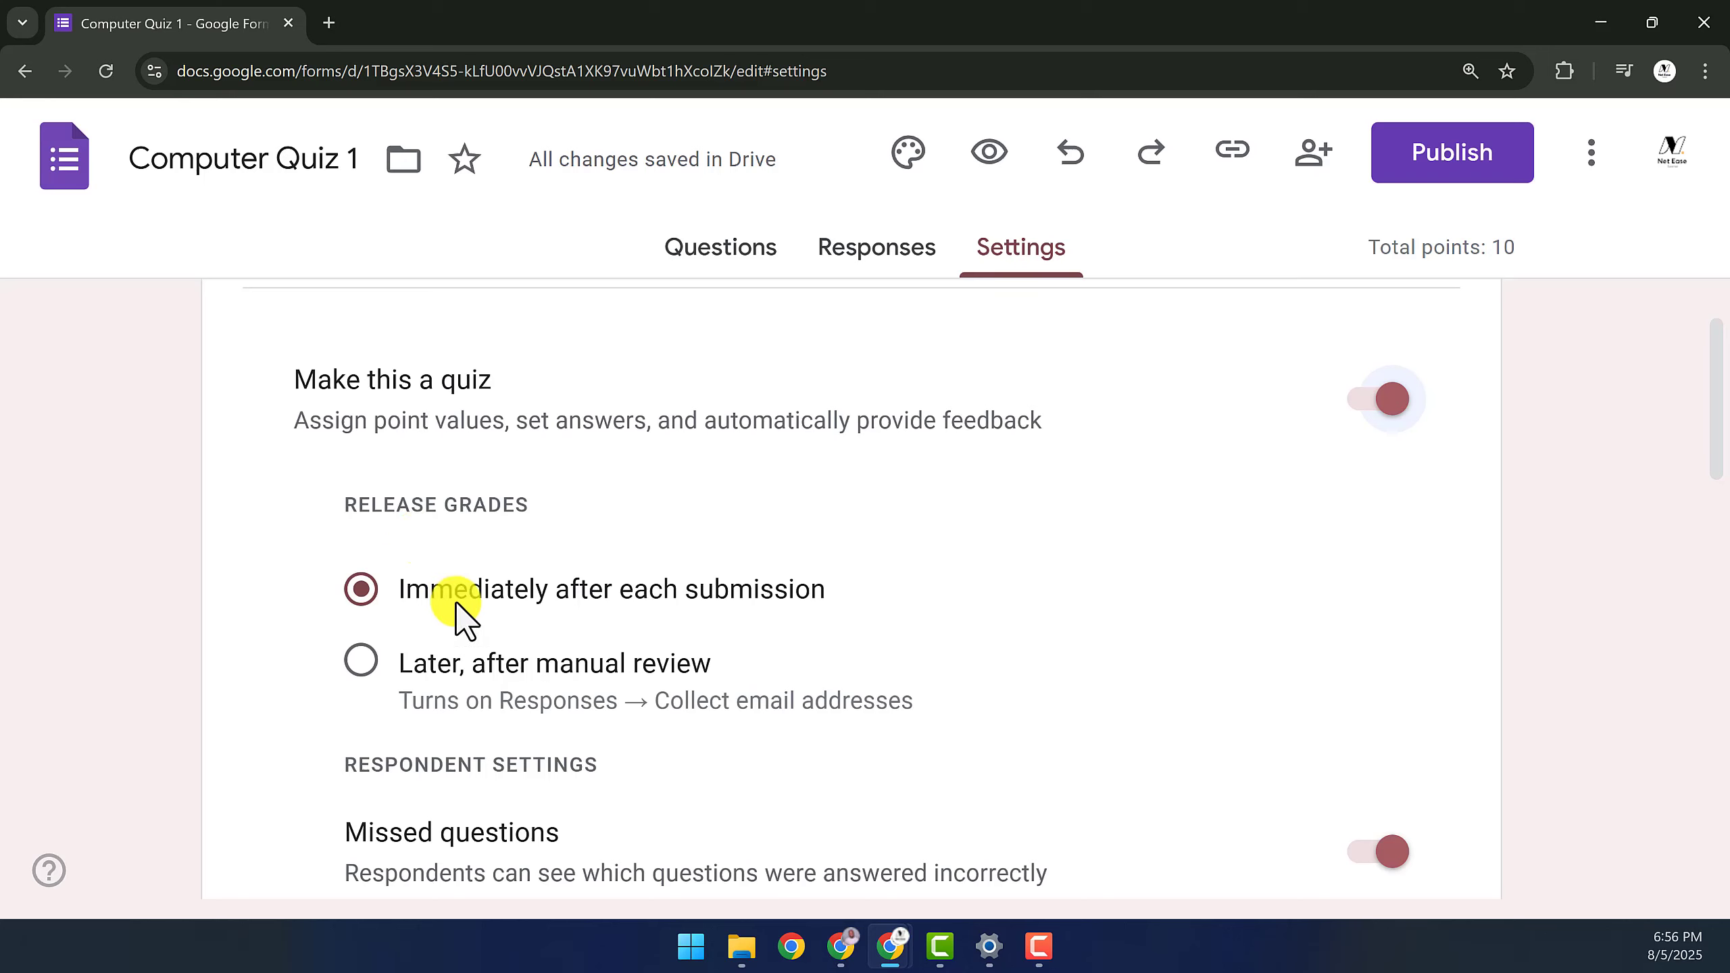
pyautogui.rightClick(742, 603)
pyautogui.click(573, 591)
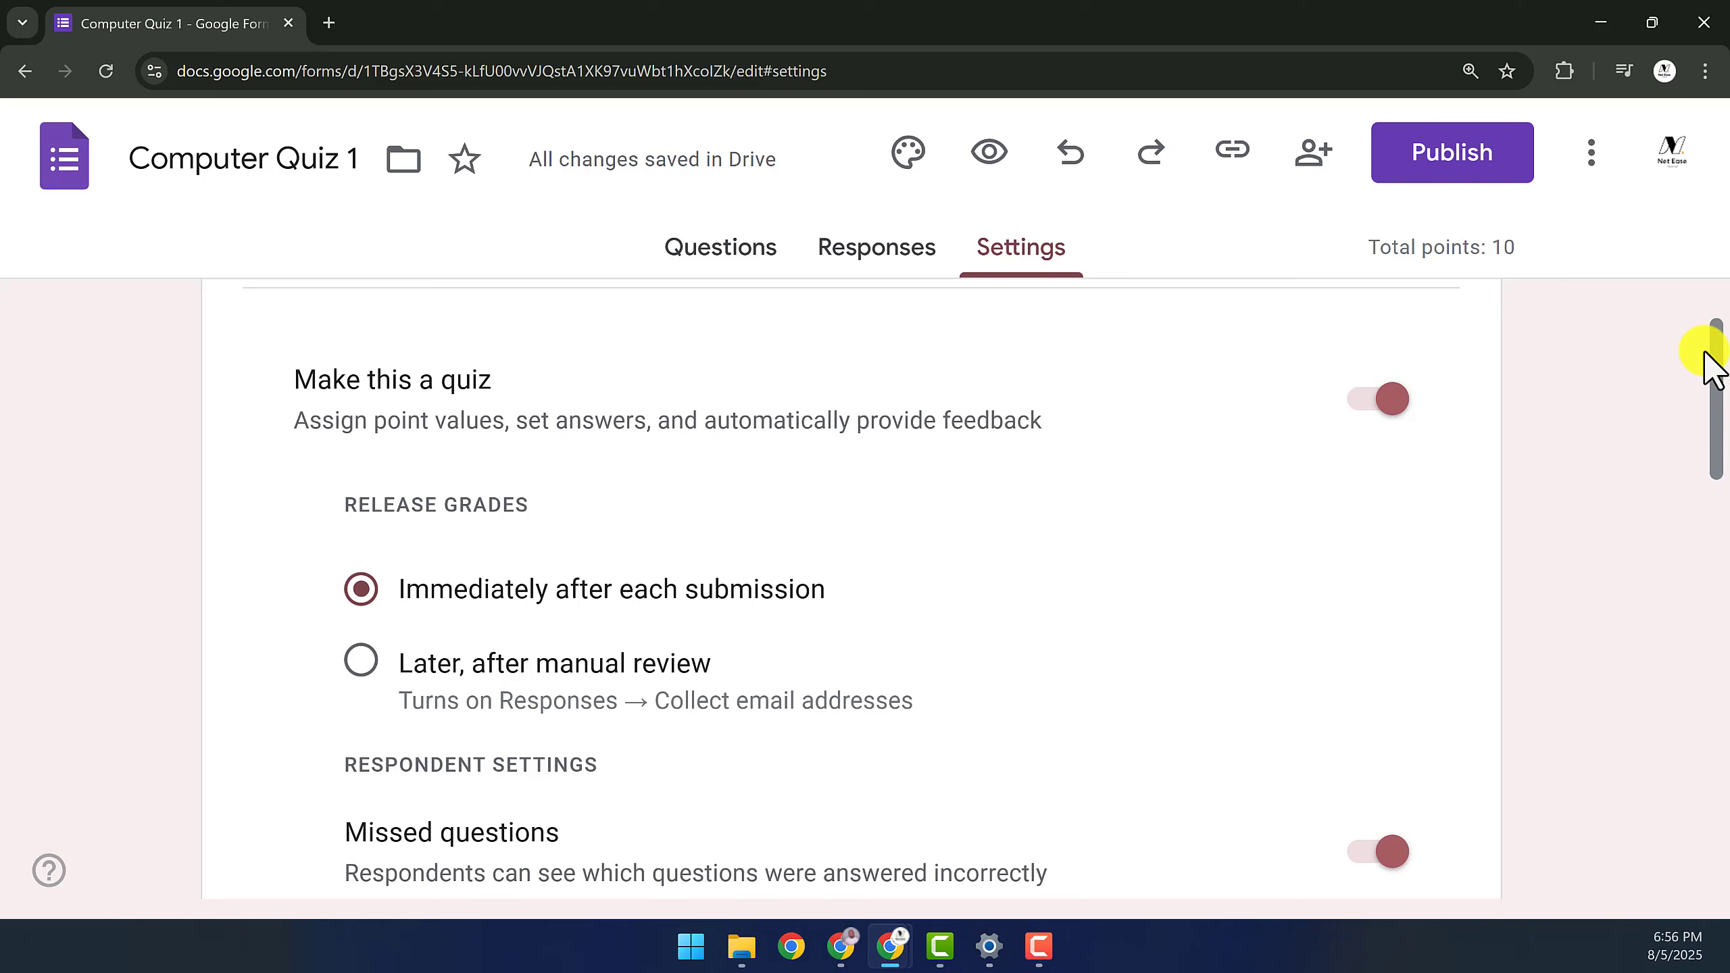
# Set email address collection to Verified in the response settings and check how the form's header card reflects it
pyautogui.moveTo(1719, 375); pyautogui.dragTo(1658, 657)
pyautogui.click(1393, 458)
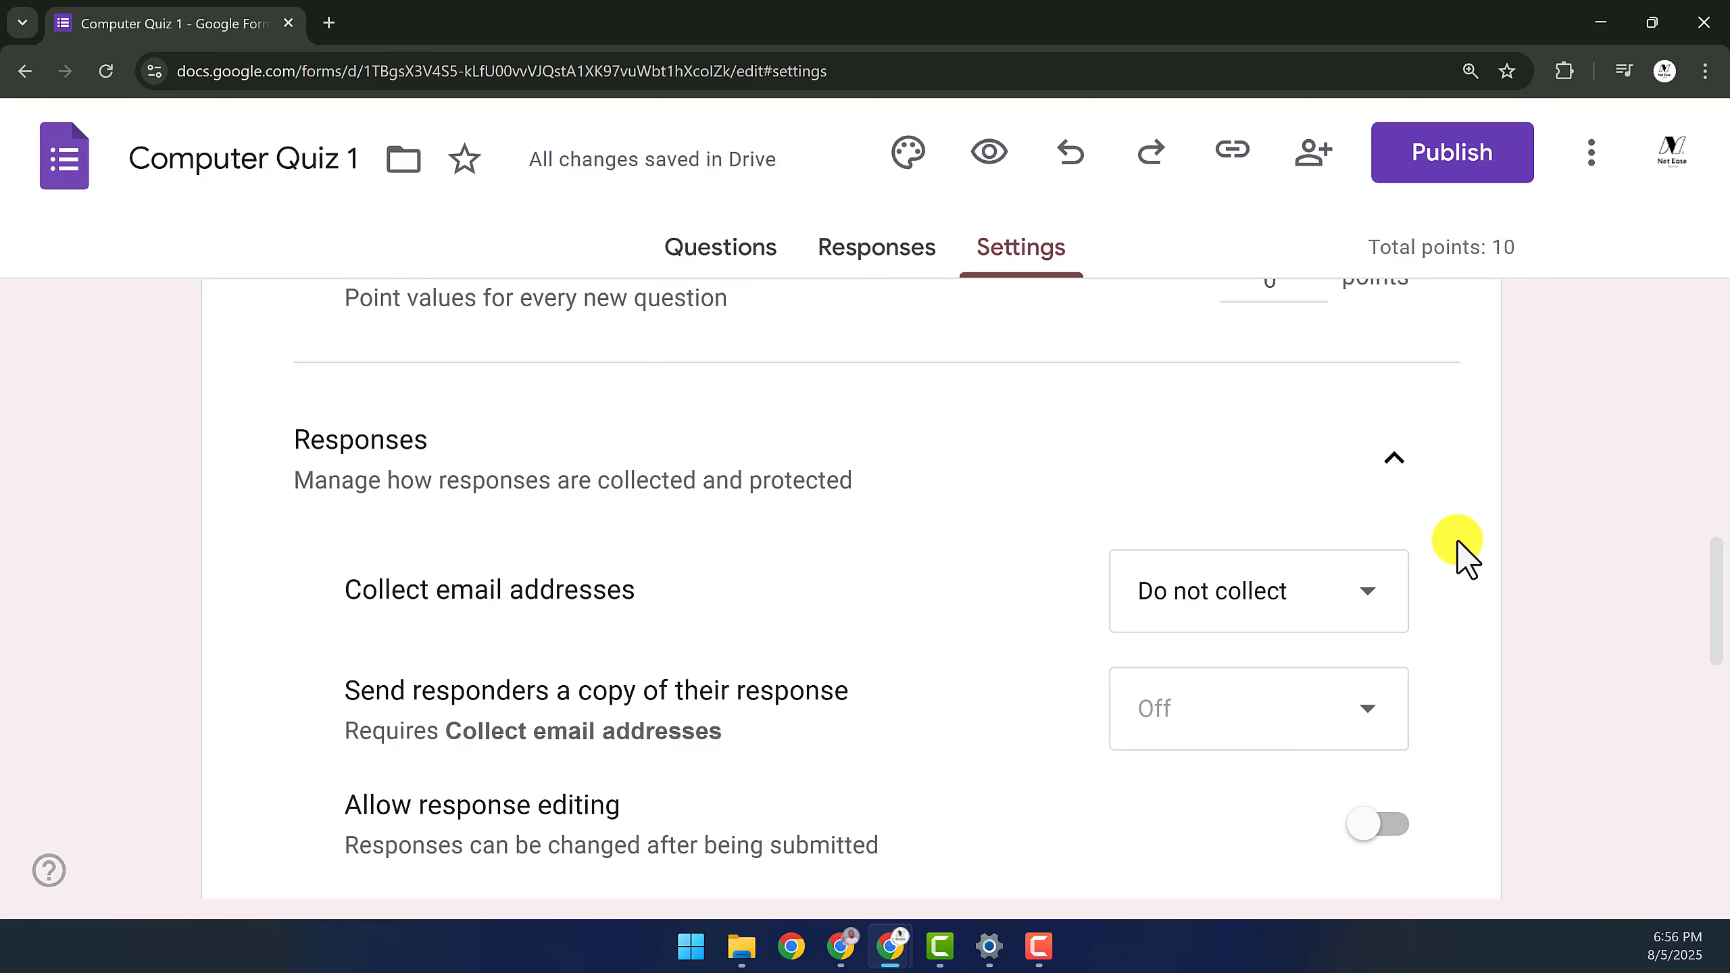
pyautogui.click(1312, 606)
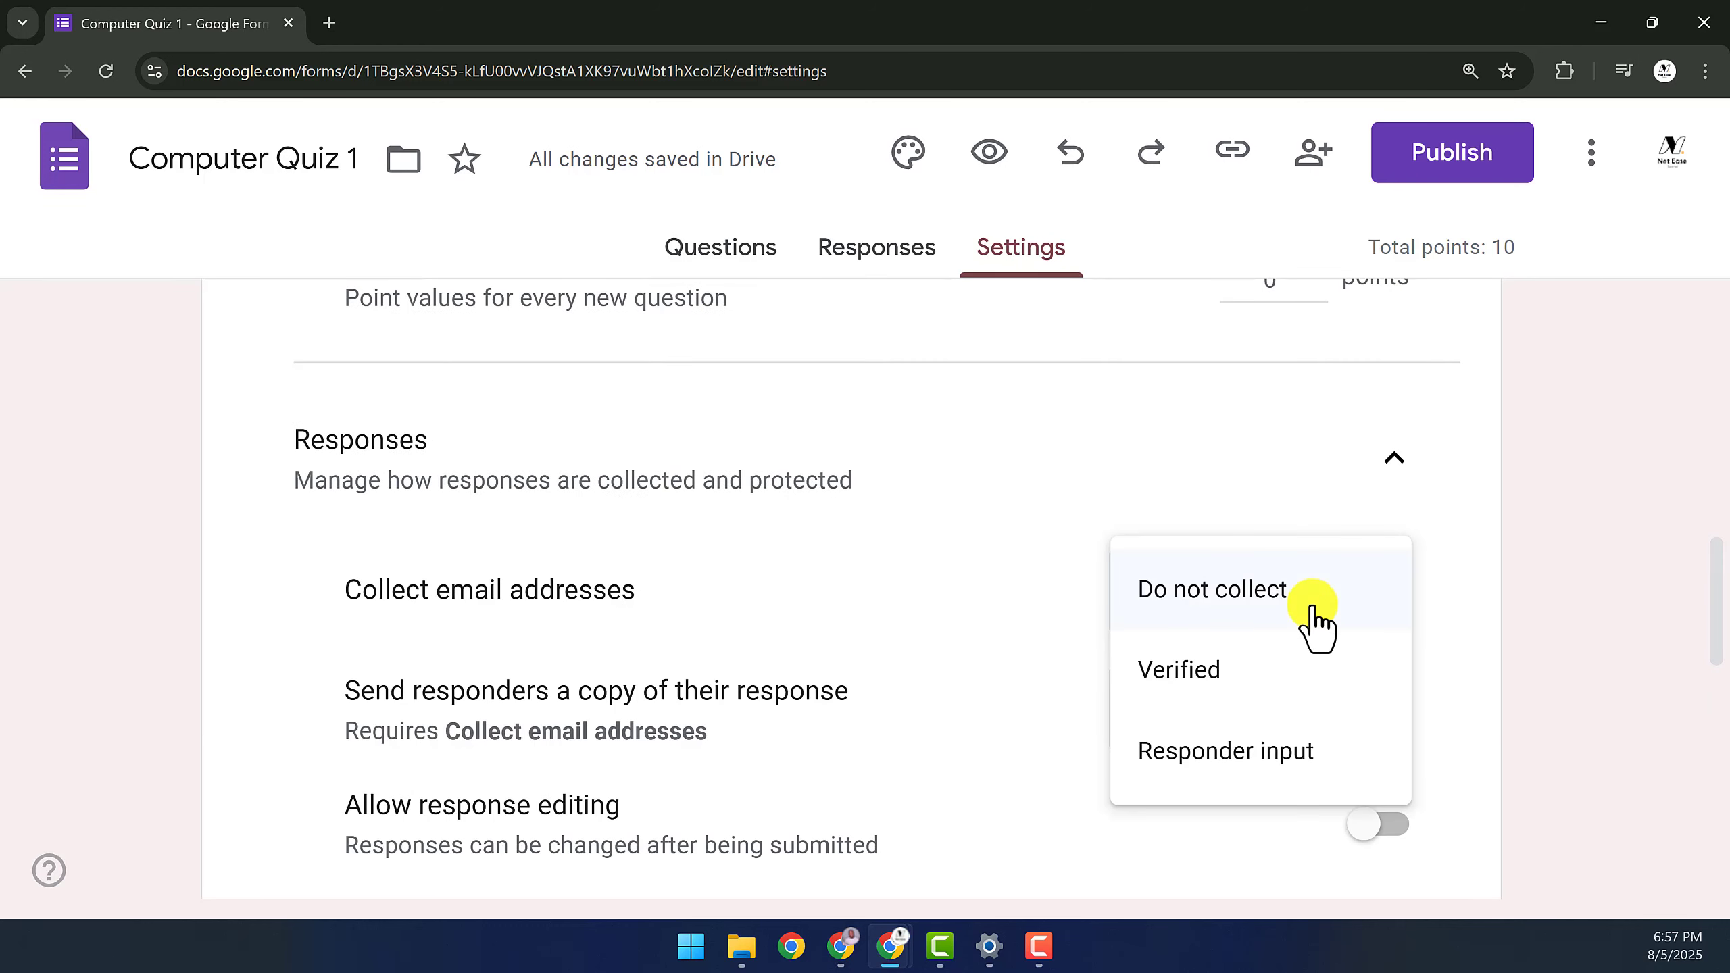
pyautogui.click(1210, 674)
pyautogui.scroll(-5, 1209, 699)
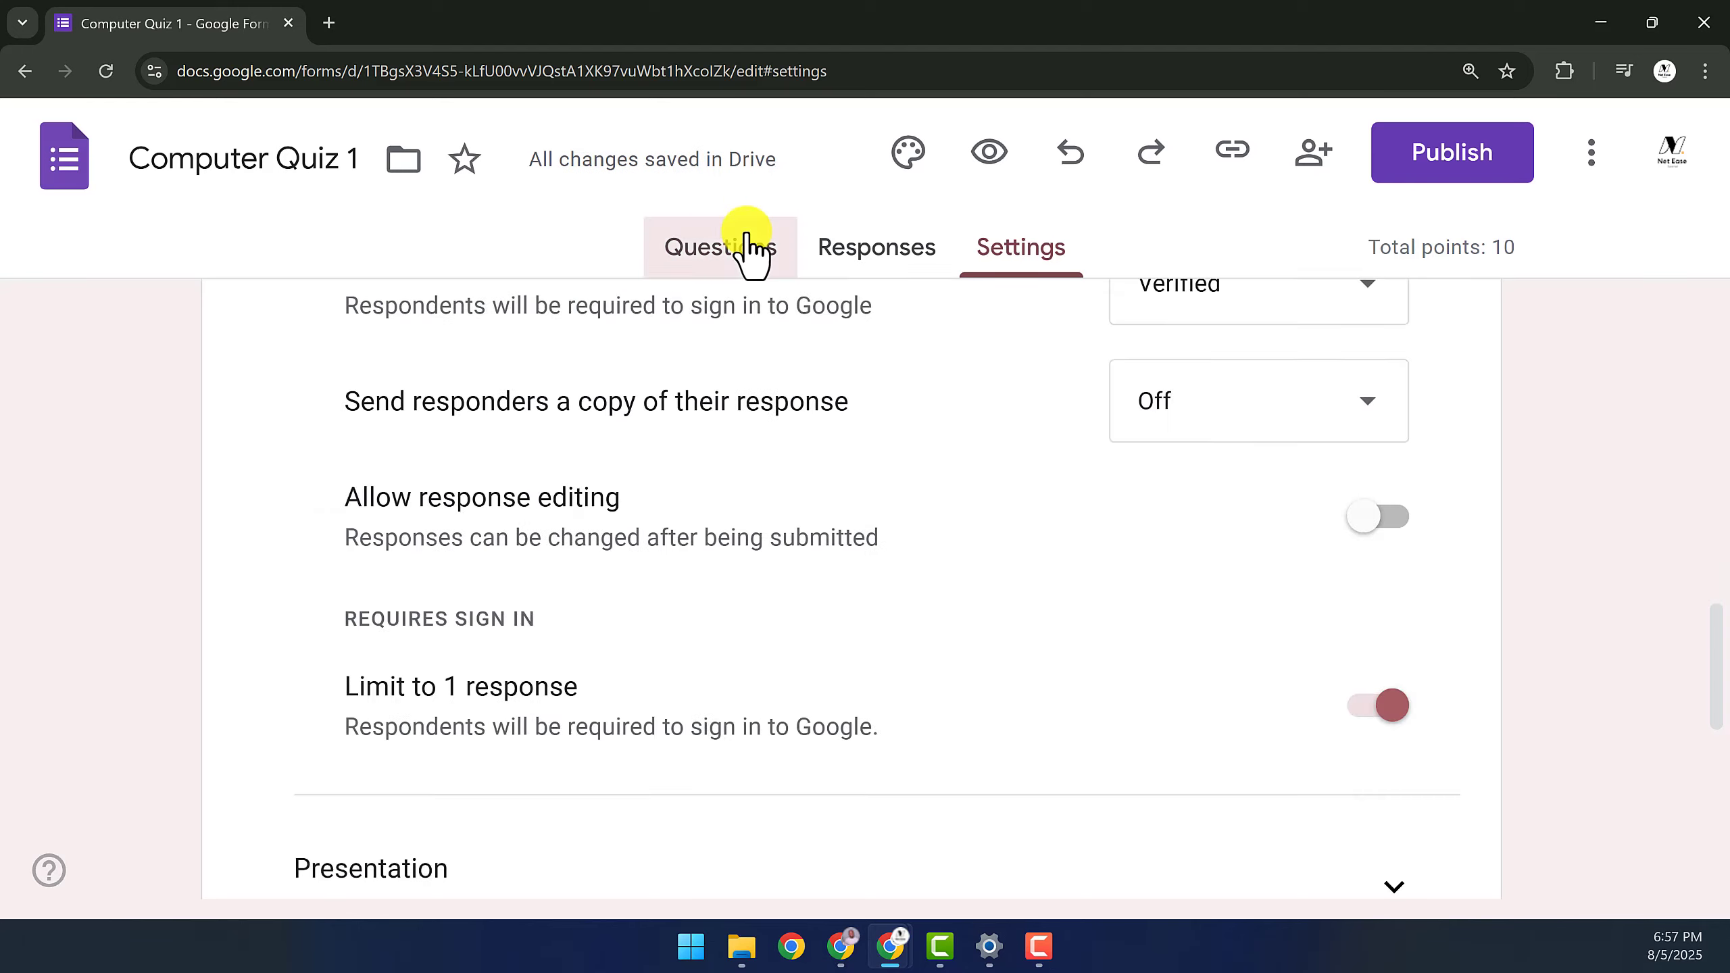
pyautogui.click(746, 247)
pyautogui.moveTo(1717, 412); pyautogui.dragTo(1718, 542)
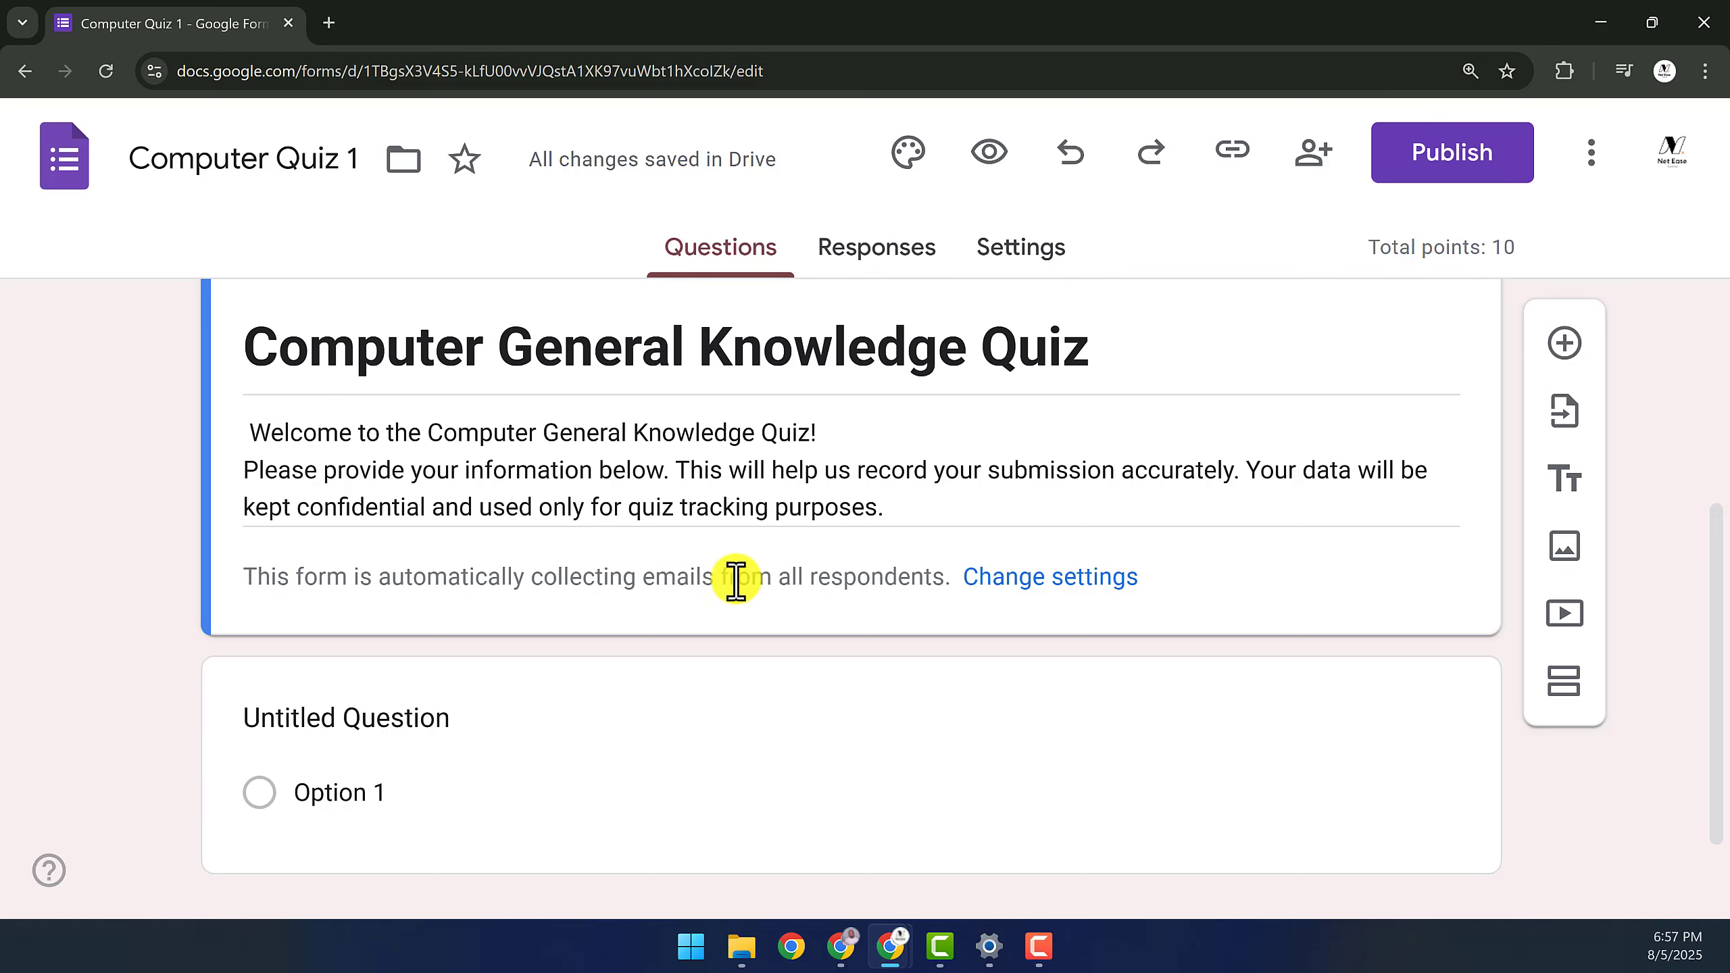
# Make sure Limit to 1 response is turned on in the response settings
pyautogui.click(1027, 261)
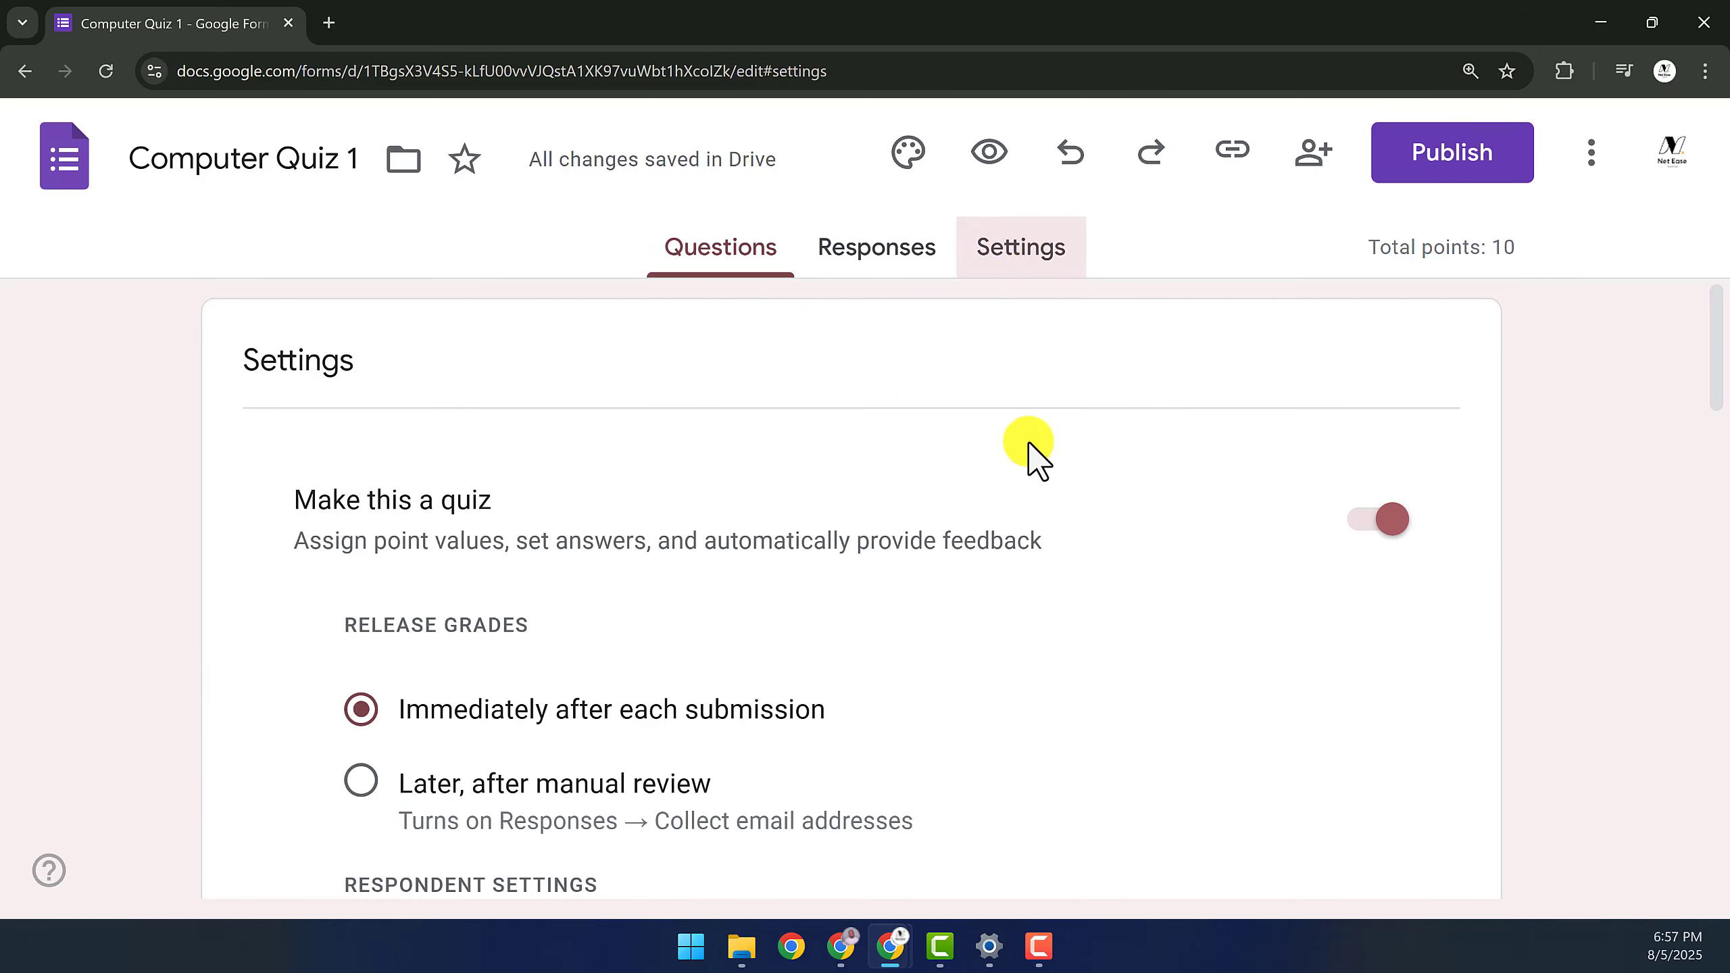
pyautogui.moveTo(1711, 325); pyautogui.dragTo(1706, 599)
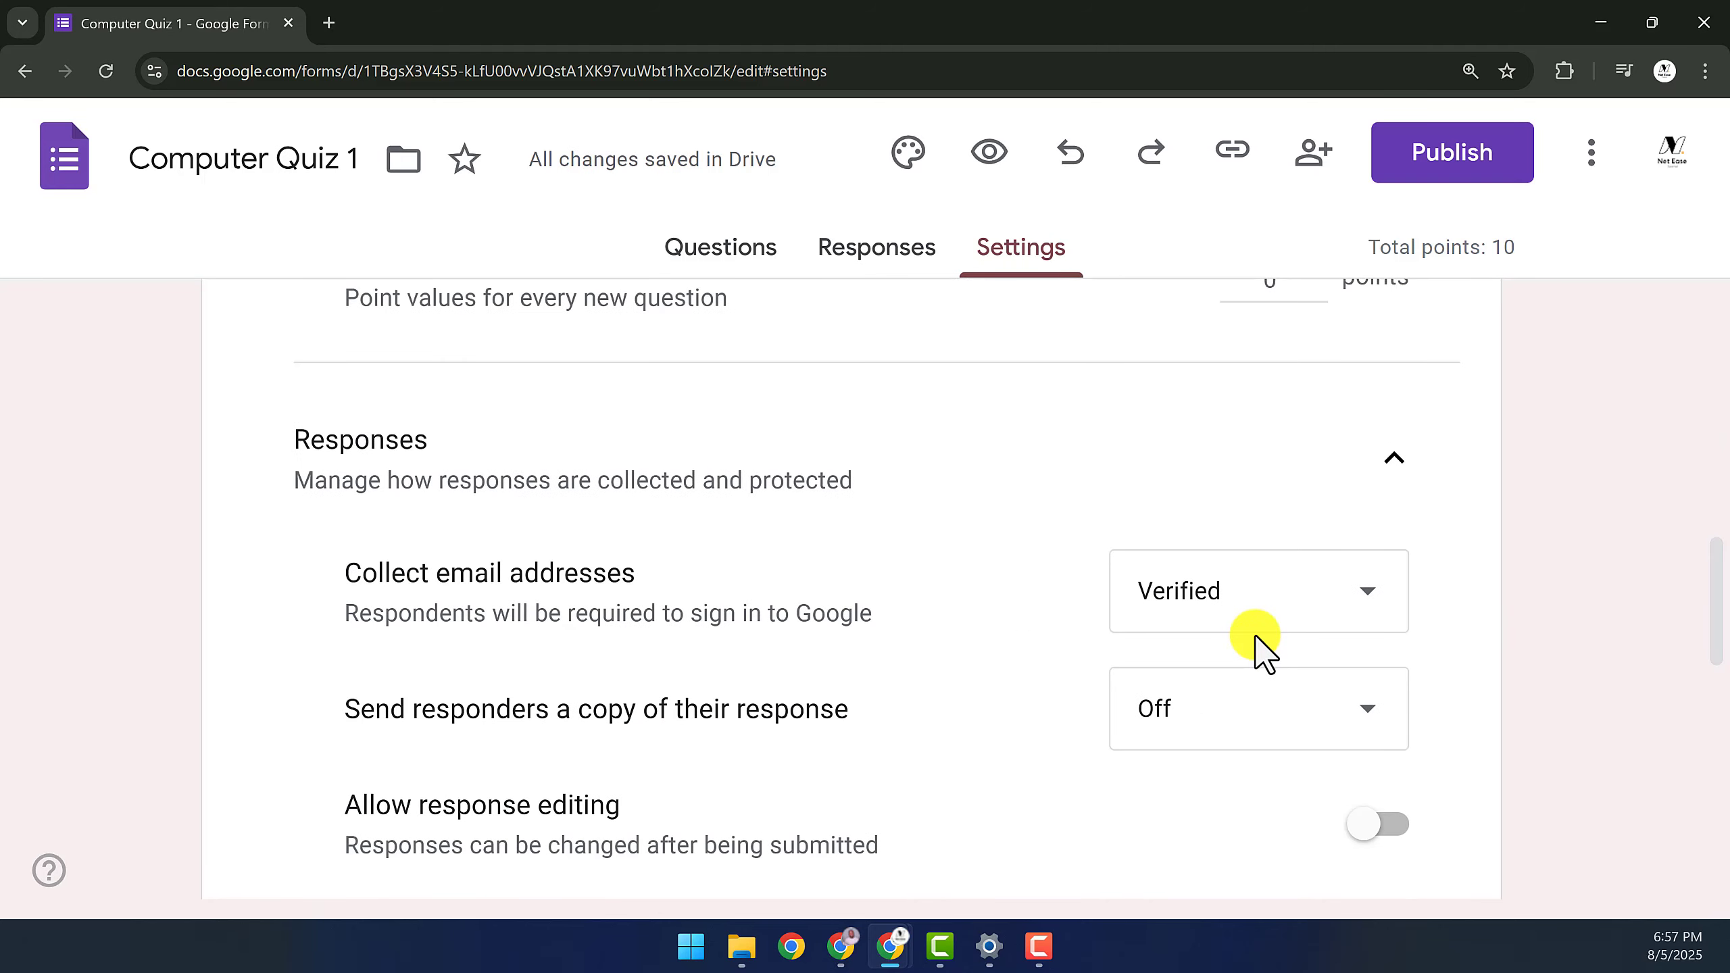
pyautogui.moveTo(1721, 599); pyautogui.dragTo(1717, 685)
pyautogui.click(1380, 696)
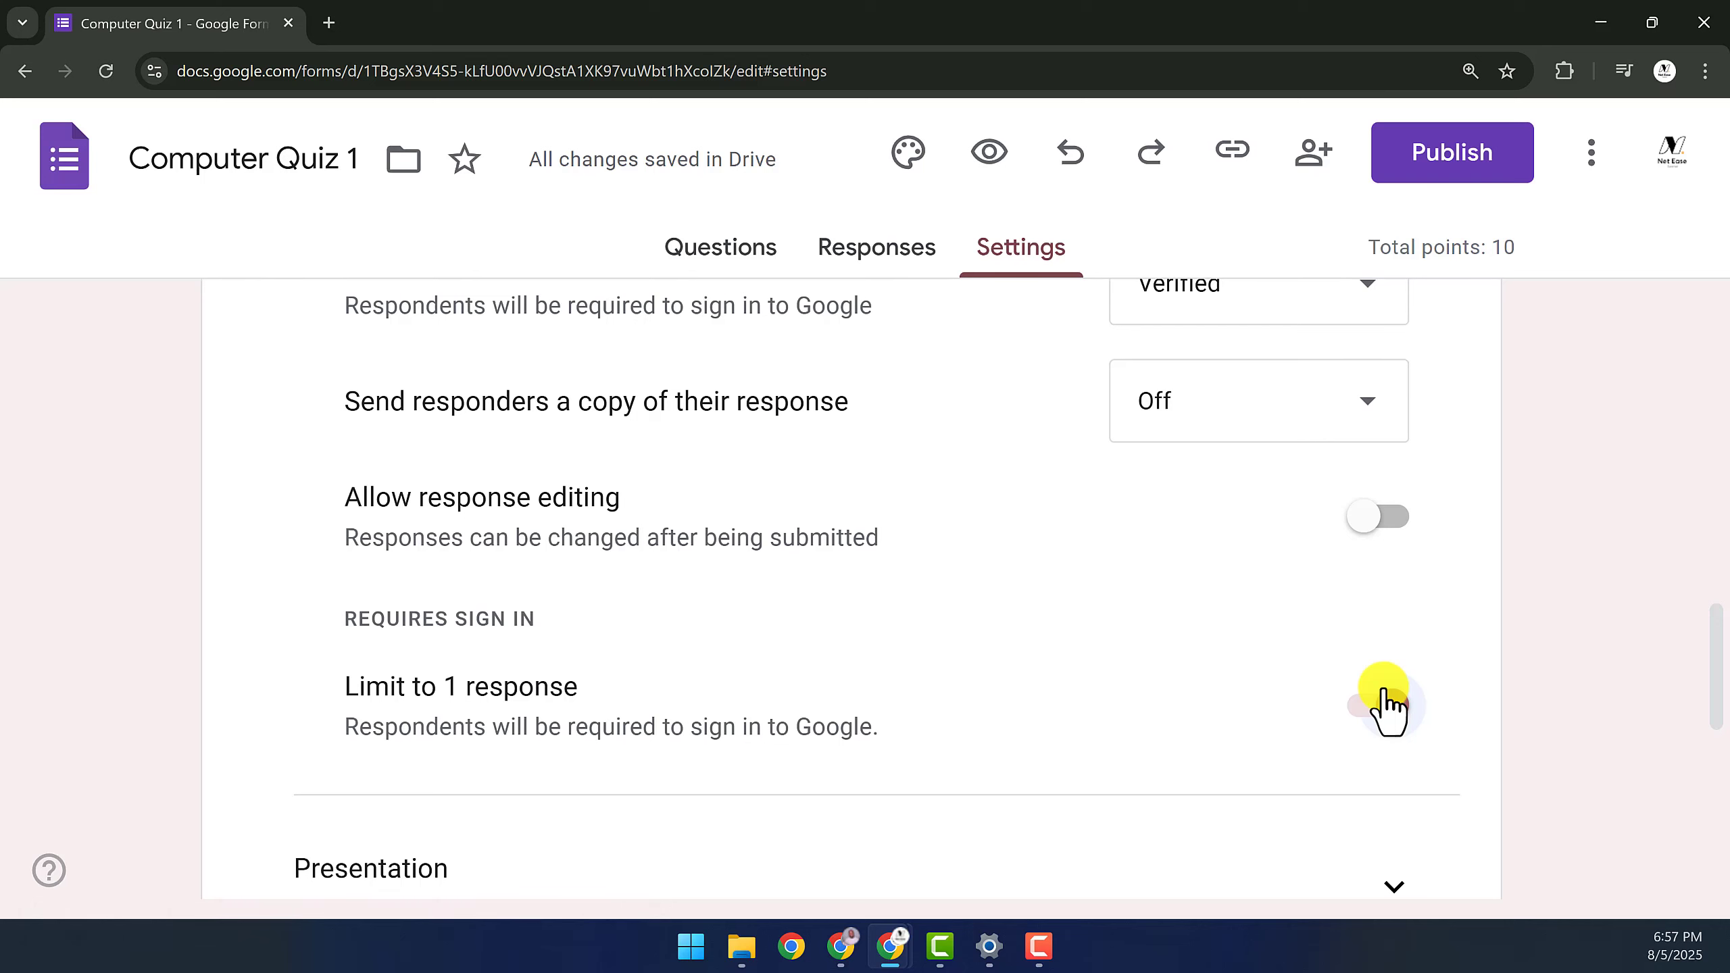
# Switch email address collection to Responder input and check the email field in the form's header card
pyautogui.moveTo(1716, 657); pyautogui.dragTo(1706, 599)
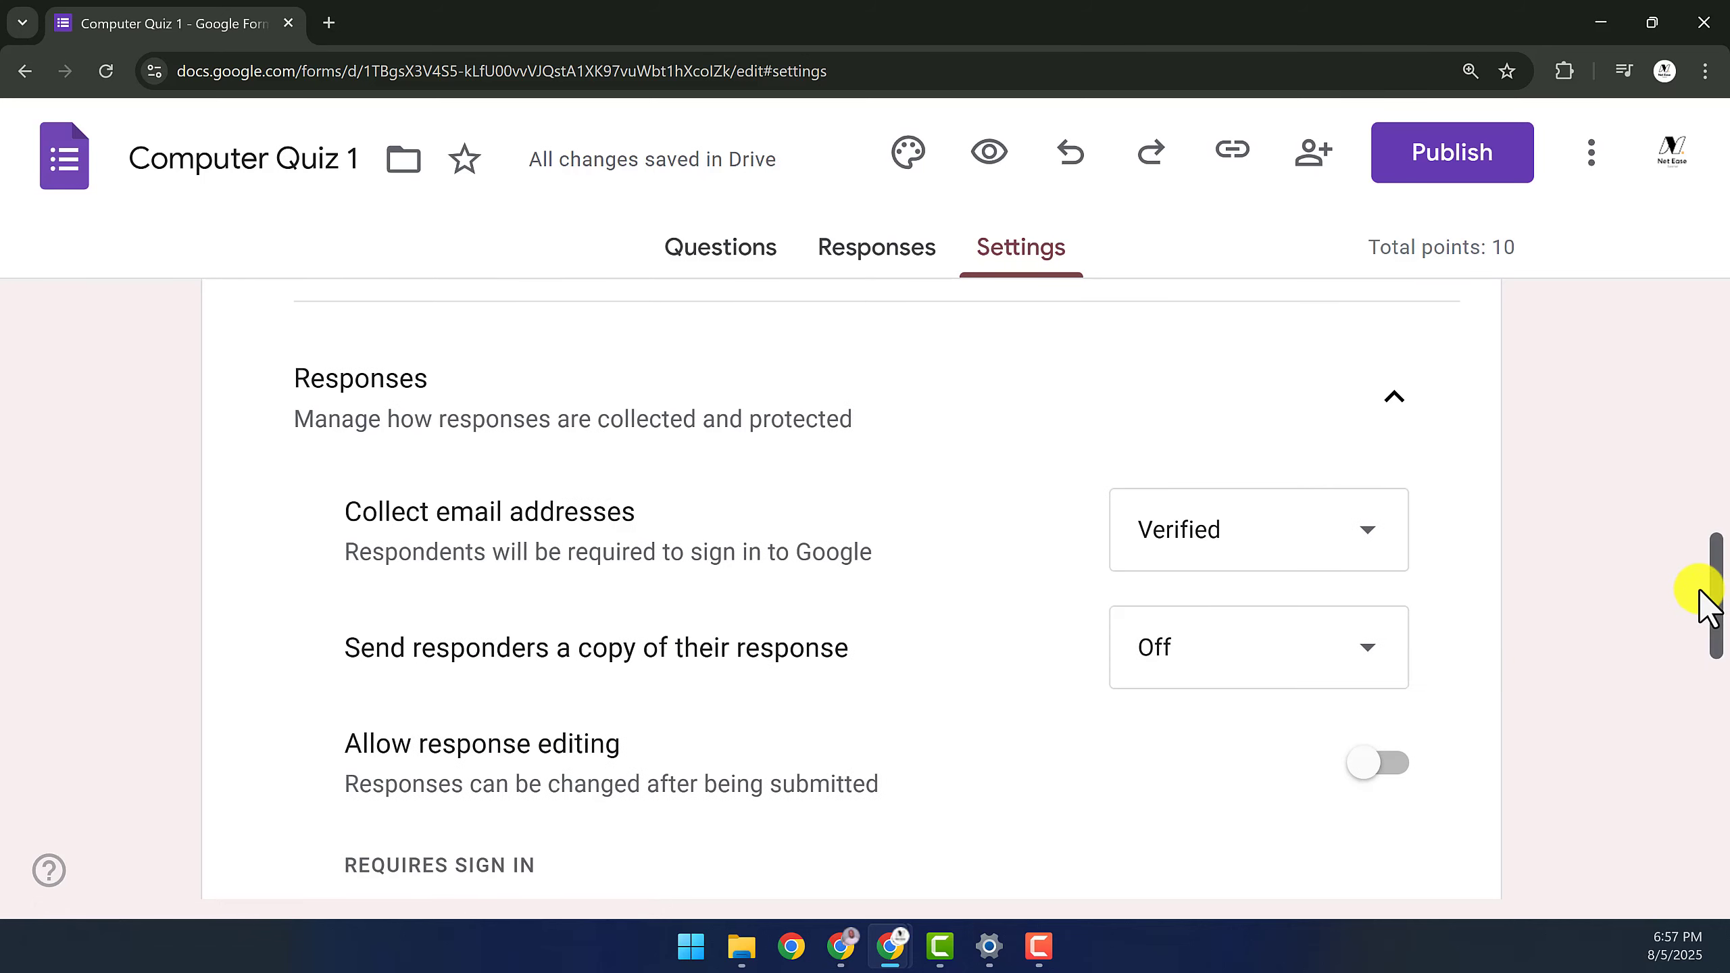
pyautogui.click(1157, 567)
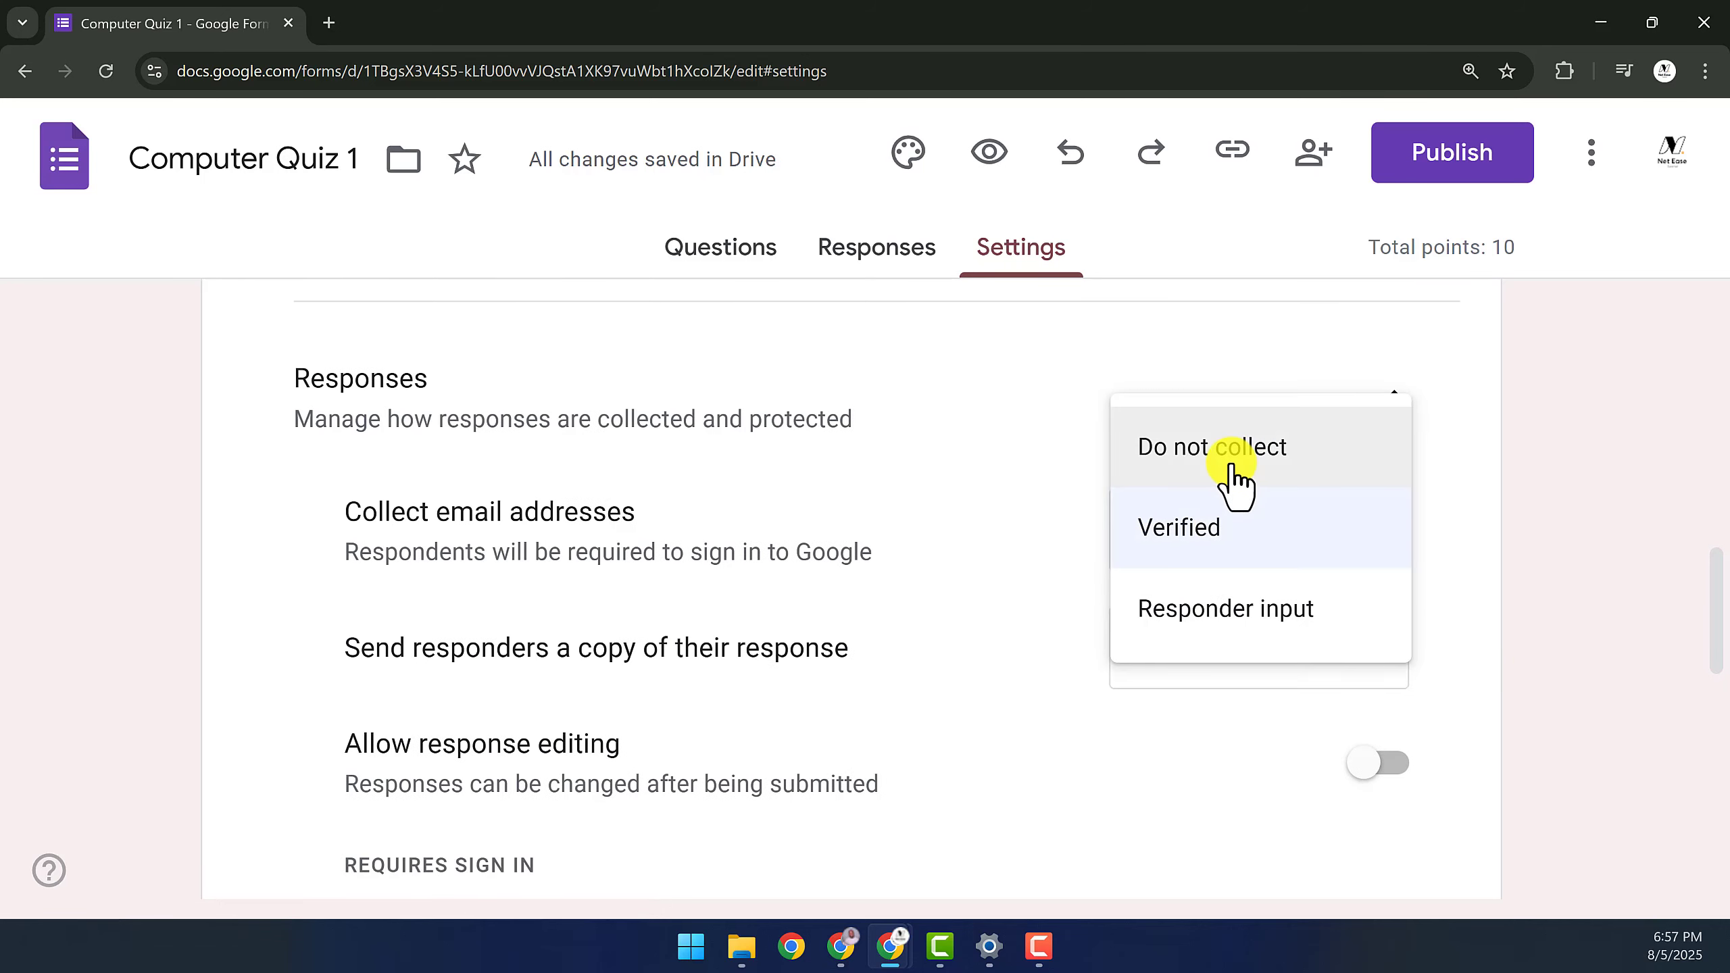
pyautogui.click(1180, 622)
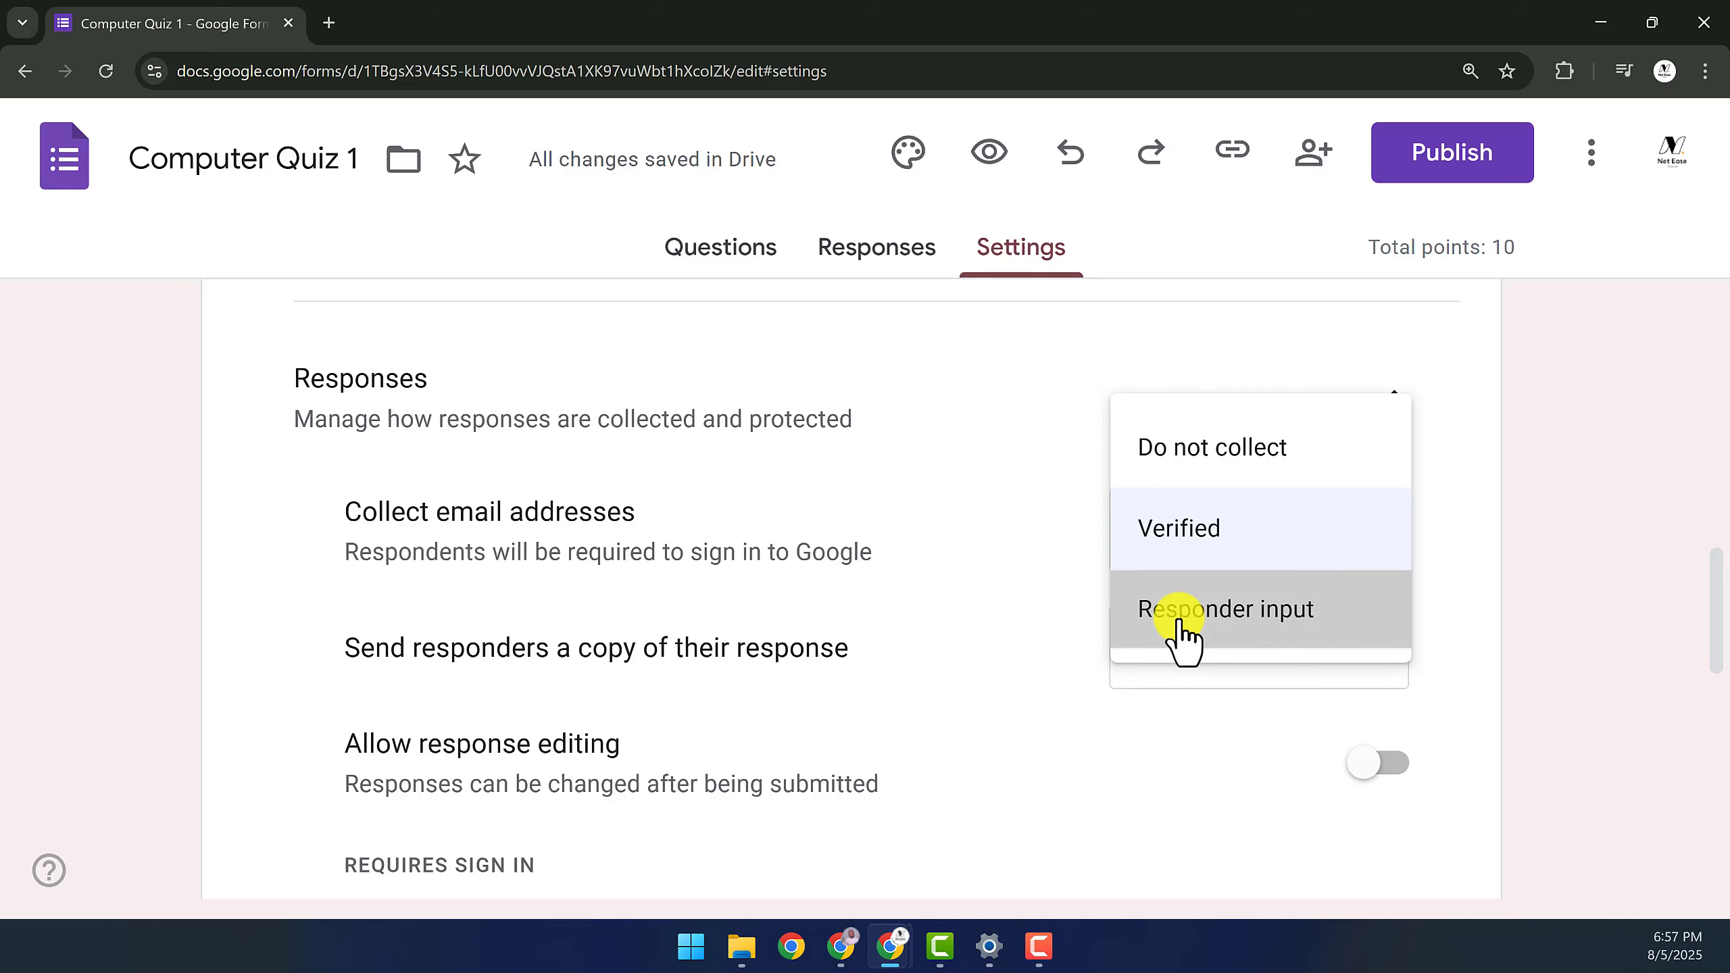
pyautogui.click(708, 255)
pyautogui.moveTo(1721, 368); pyautogui.dragTo(1703, 533)
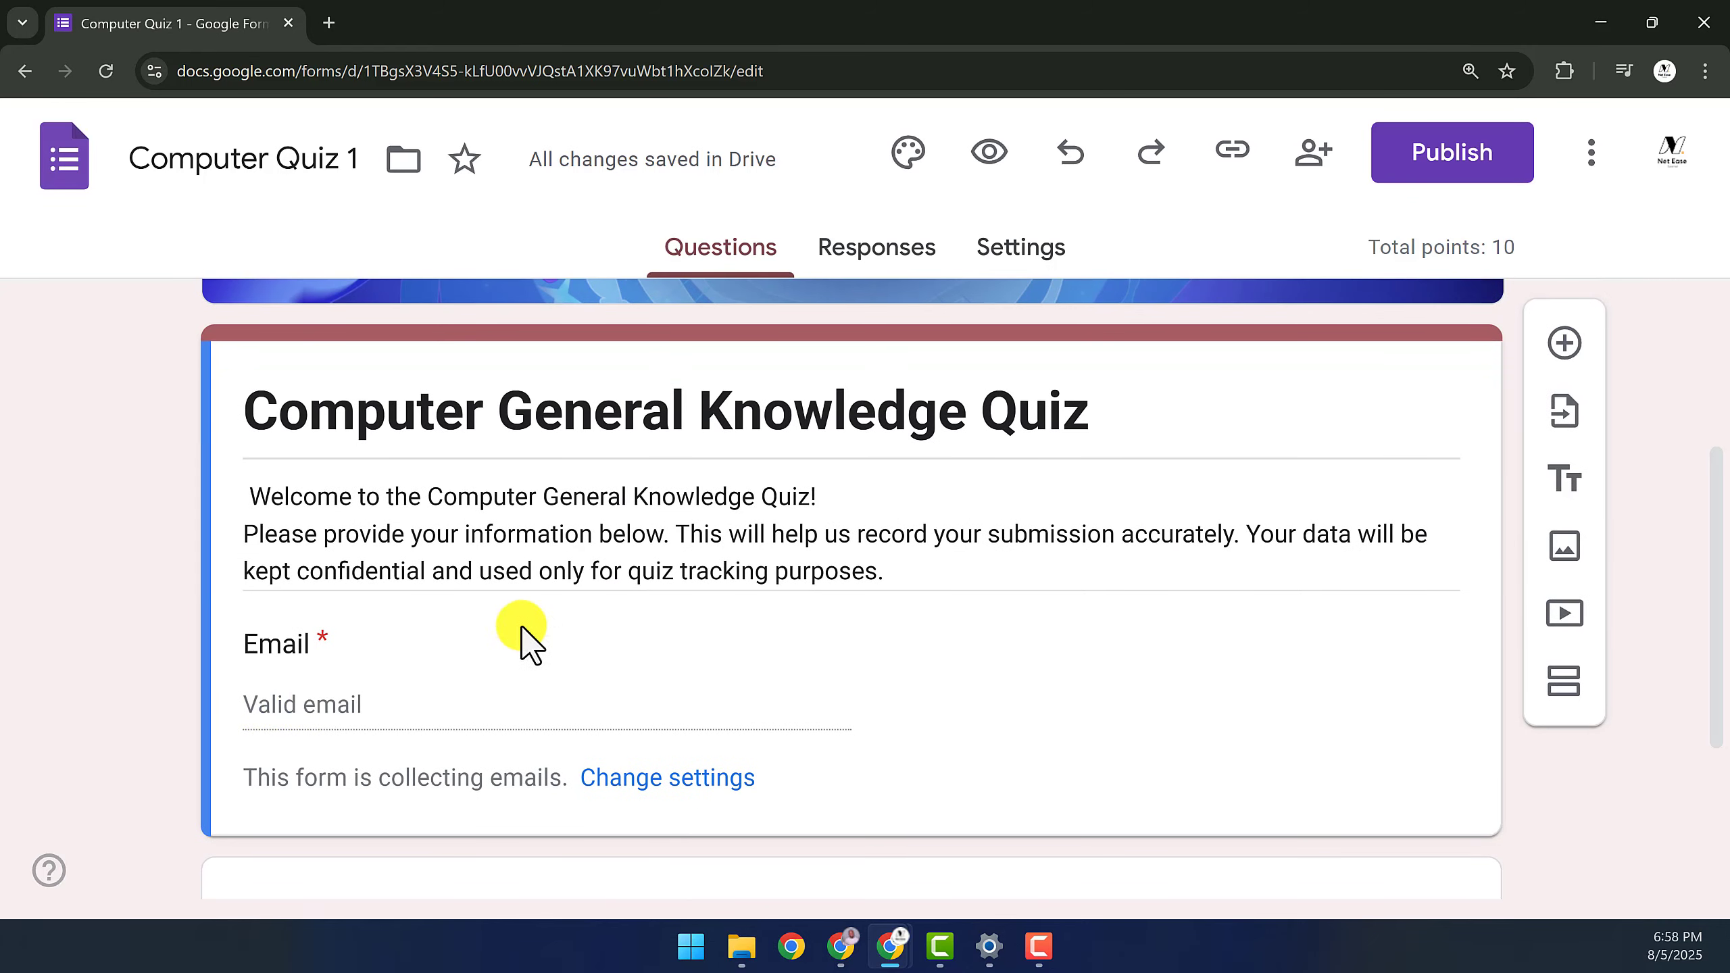
# Return the form's email address collection to Verified in the response settings
pyautogui.click(1032, 254)
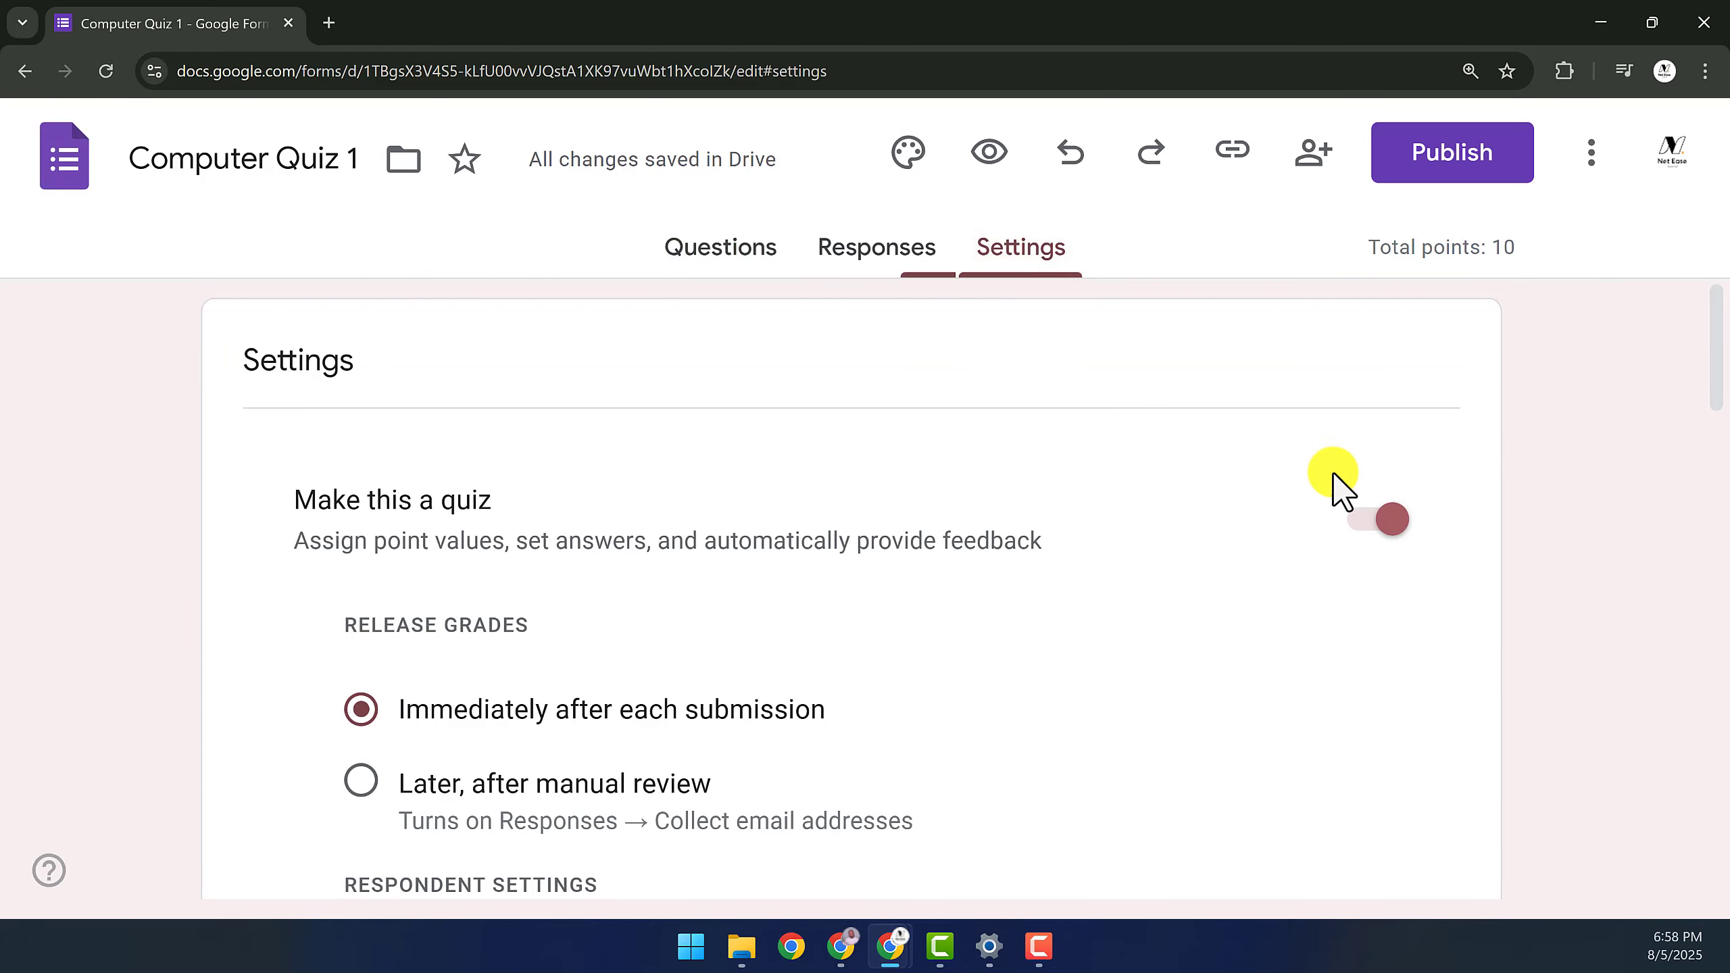
pyautogui.moveTo(1716, 334); pyautogui.dragTo(1691, 606)
pyautogui.click(1255, 449)
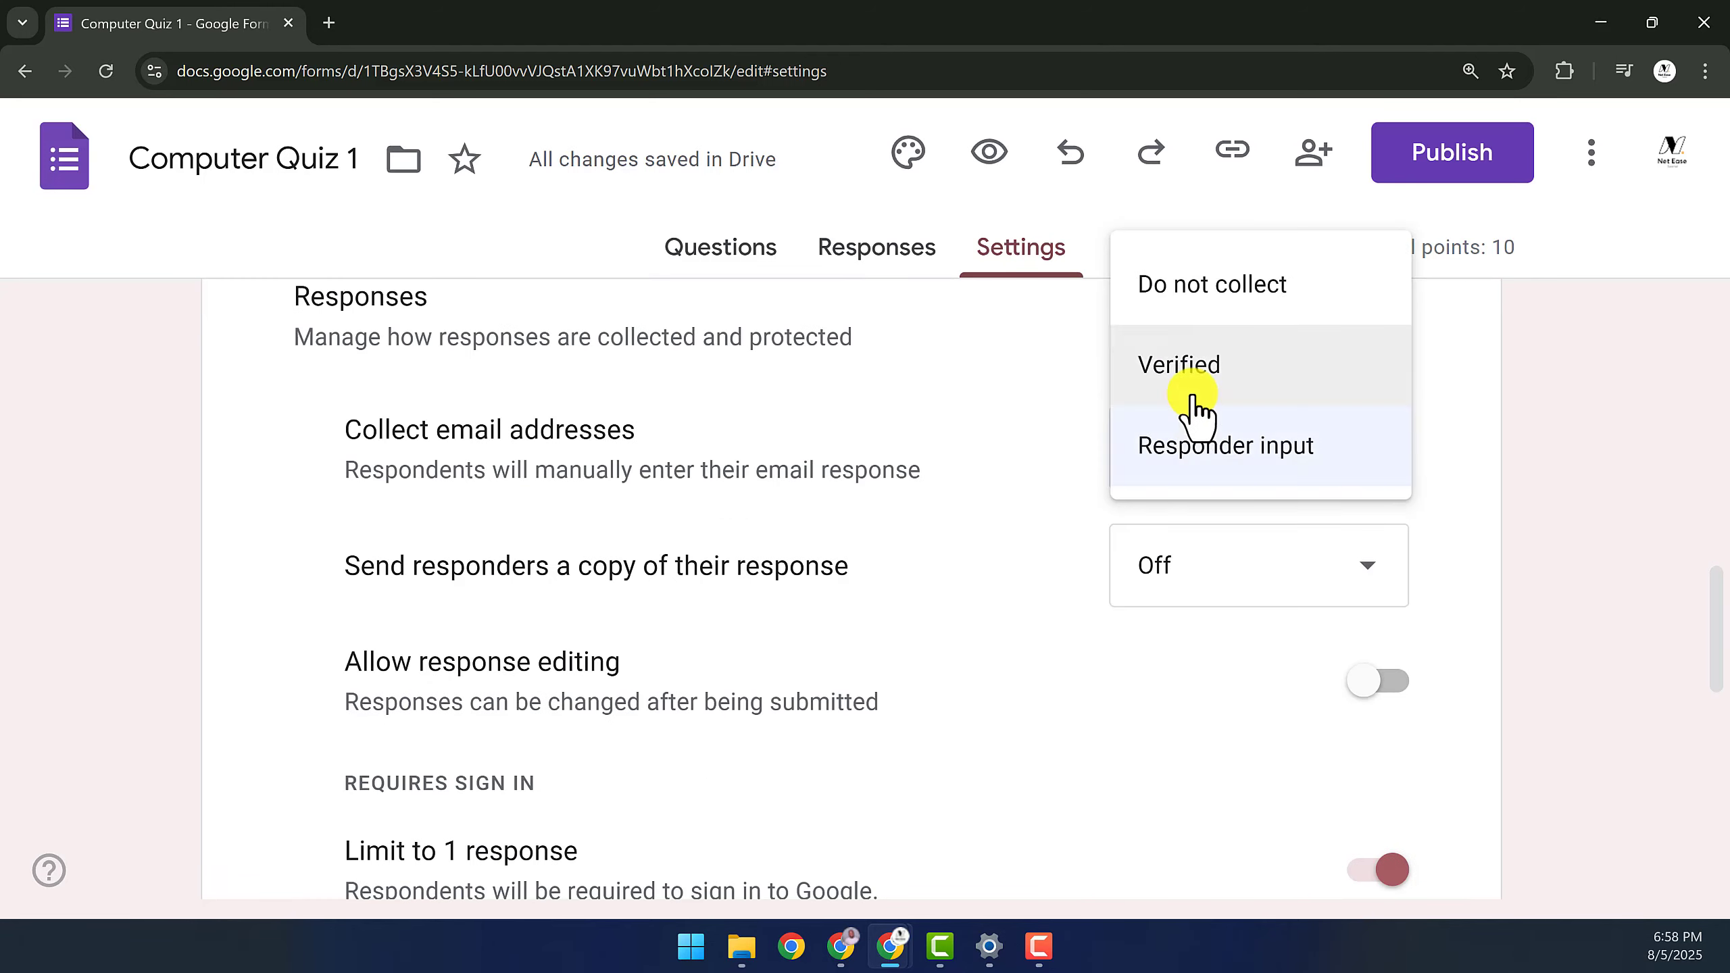
pyautogui.click(1189, 382)
# Turn on Show progress bar in the form's presentation settings
pyautogui.scroll(-7, 1236, 423)
pyautogui.scroll(-2, 1715, 734)
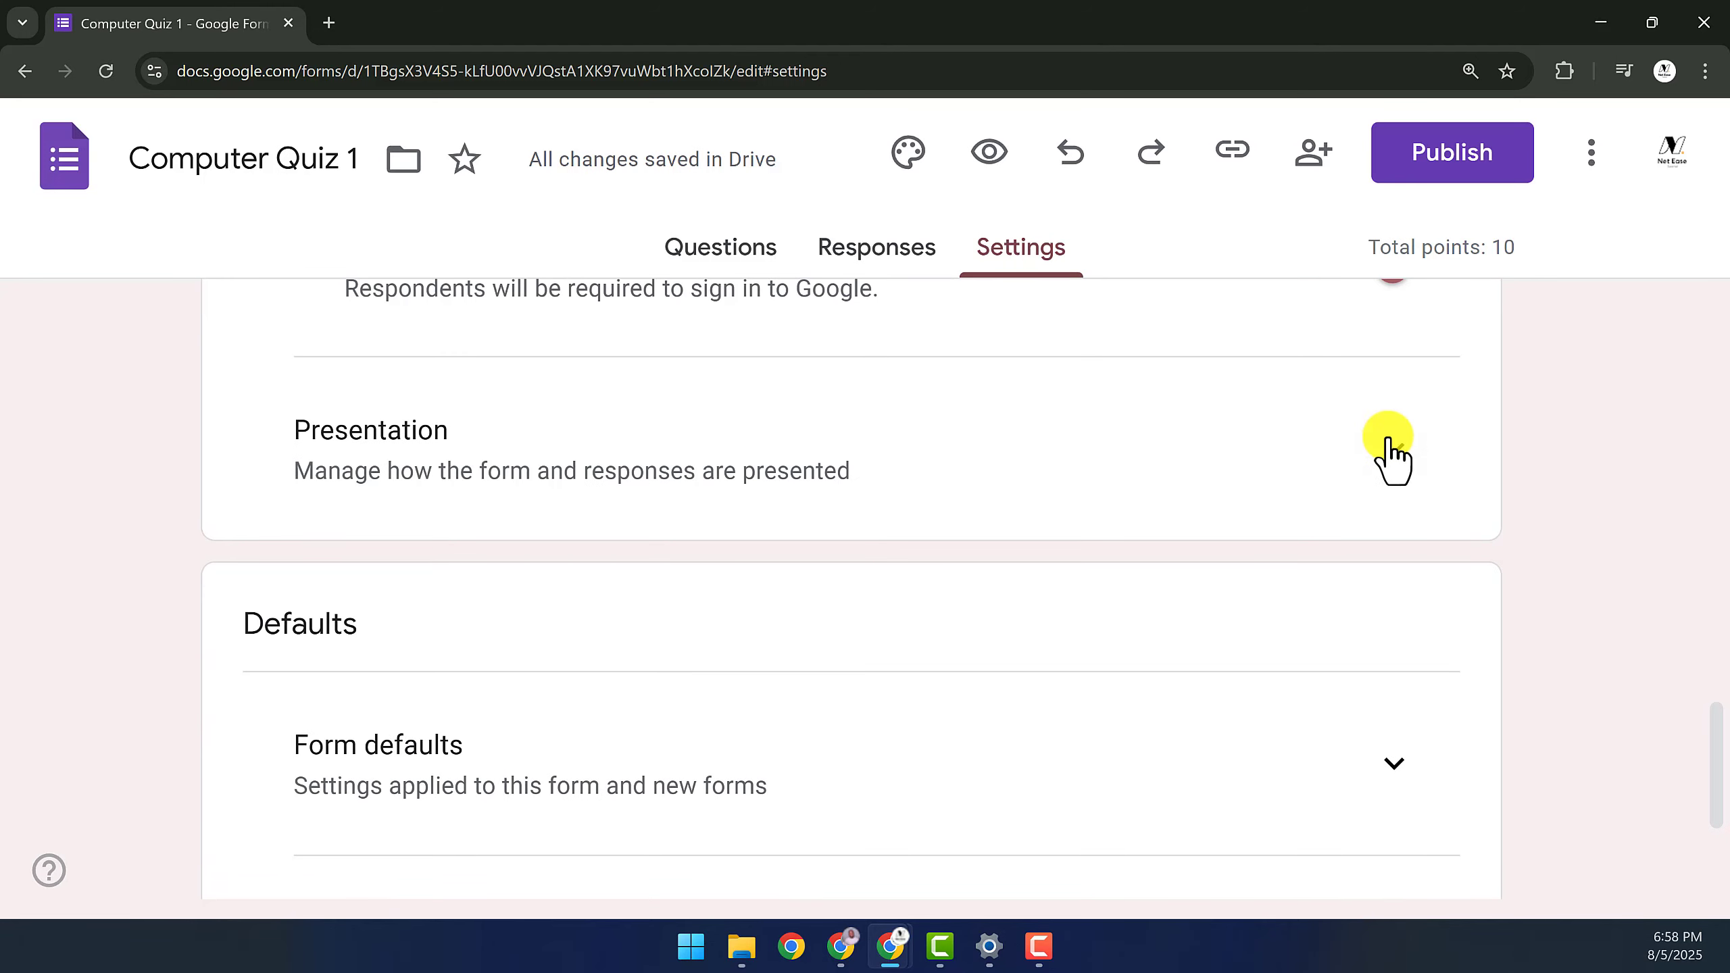
pyautogui.click(1392, 450)
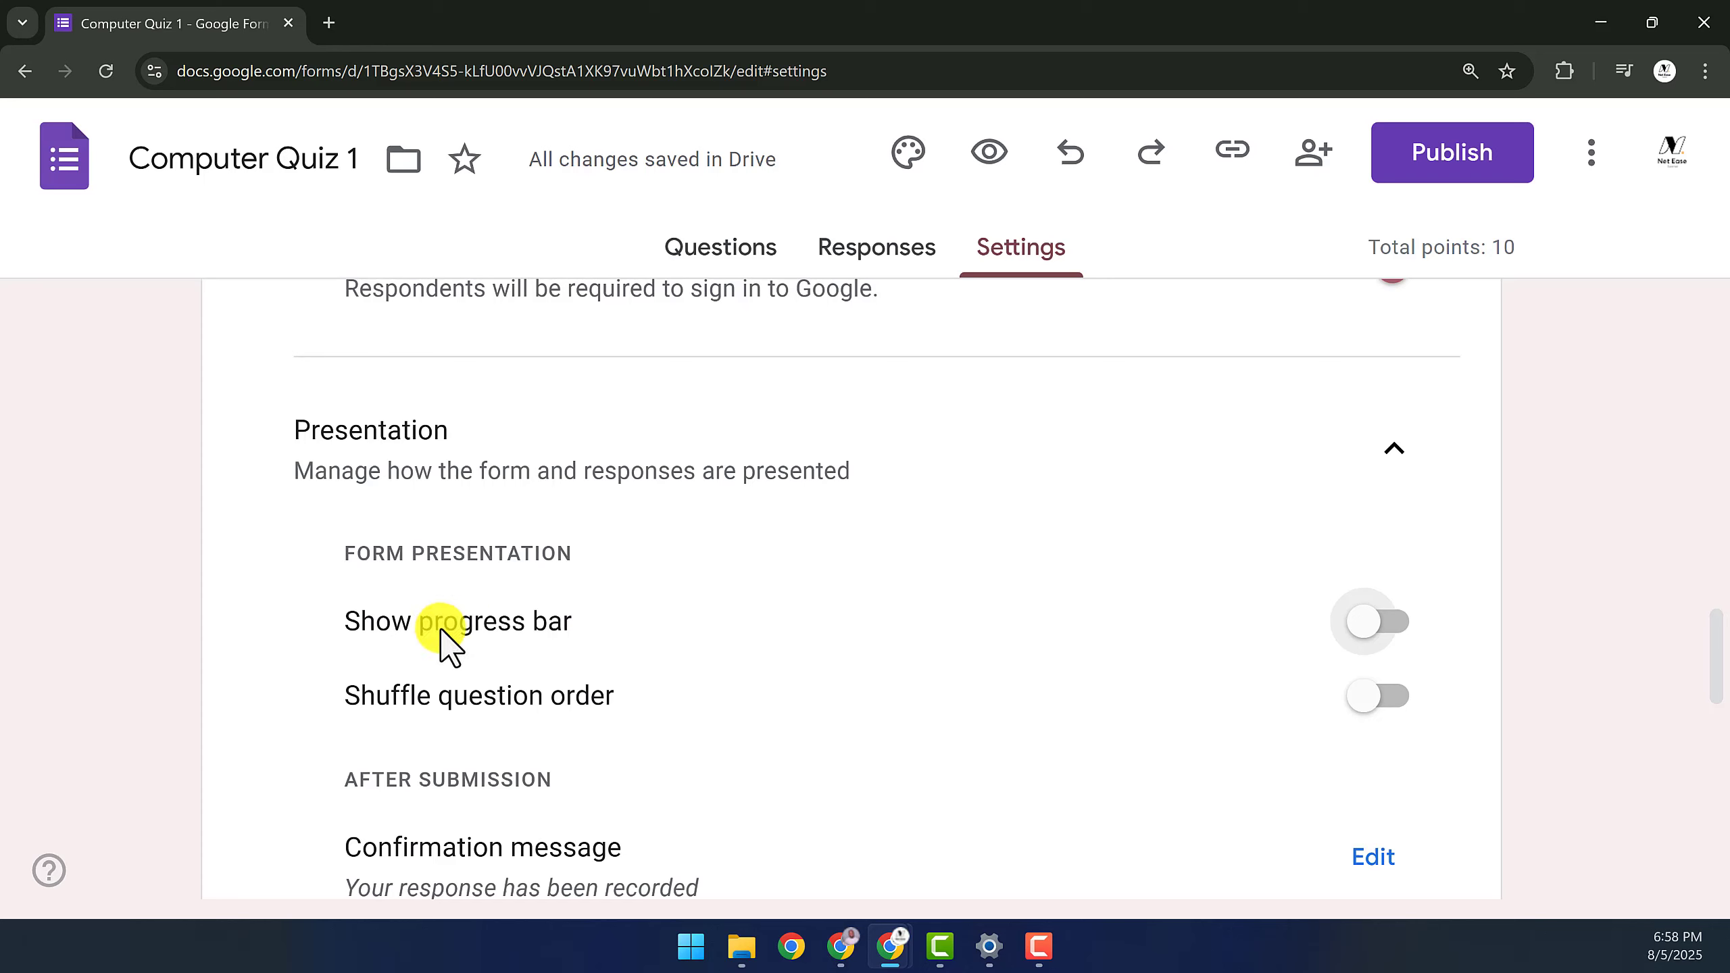
pyautogui.click(1376, 628)
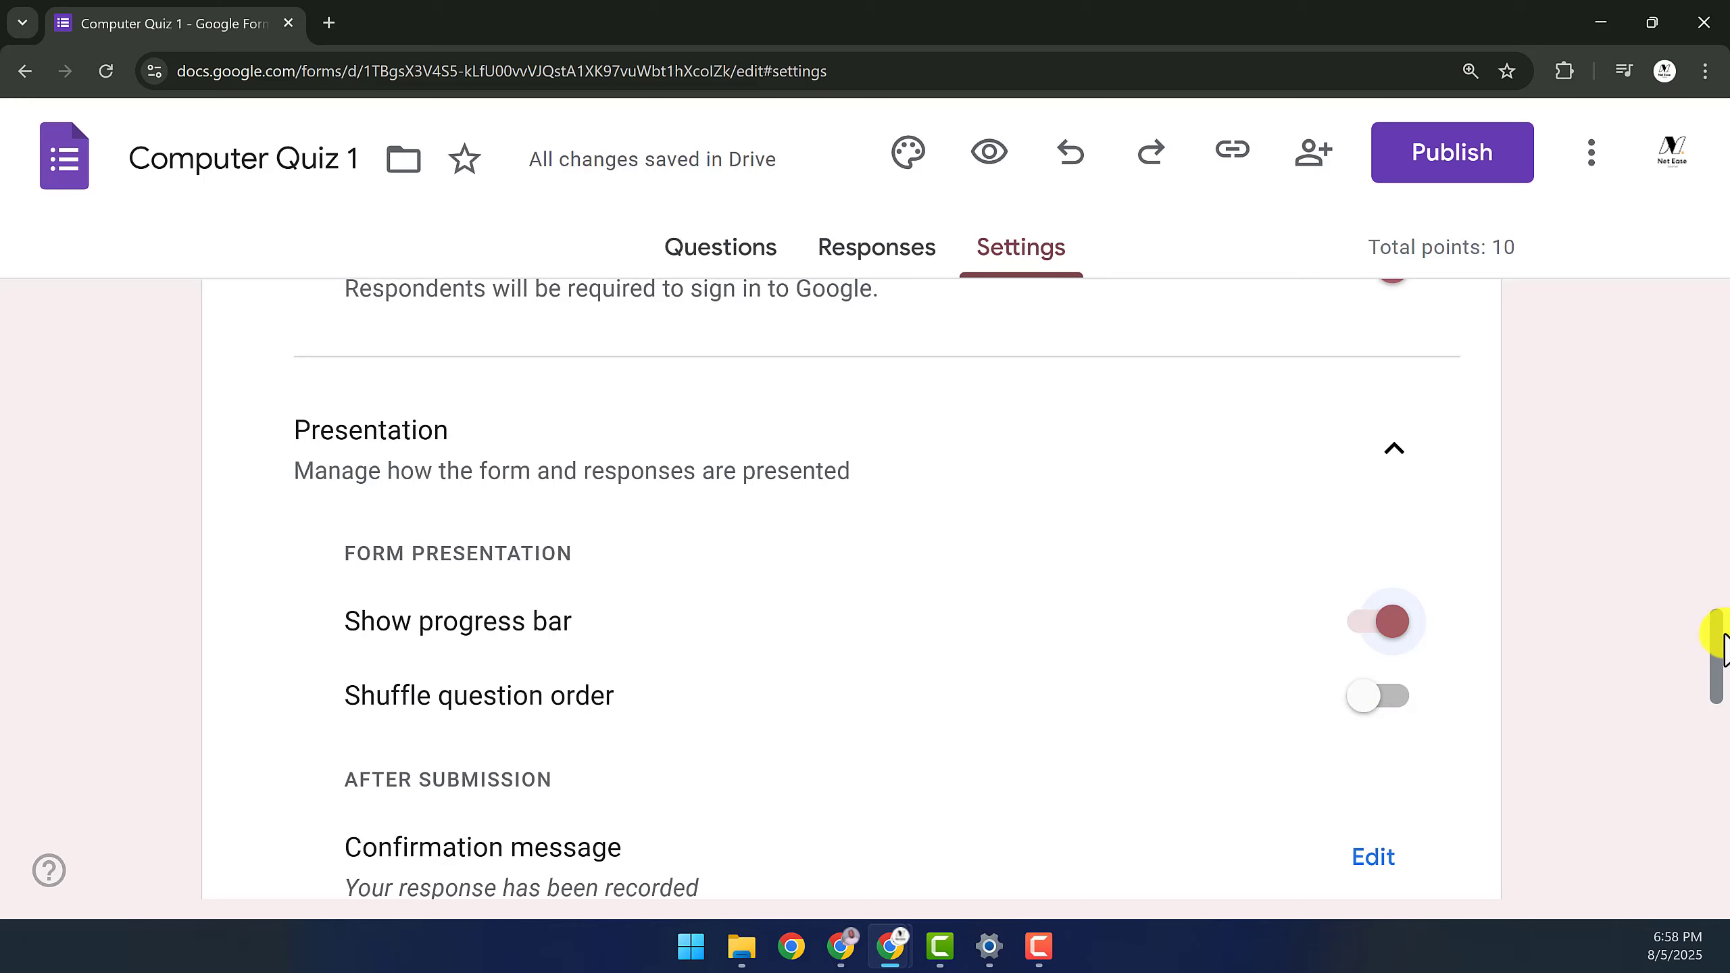
# Set the form's confirmation message to "Great job on this quiz! Impressive!" and save it
pyautogui.scroll(-3, 1718, 664)
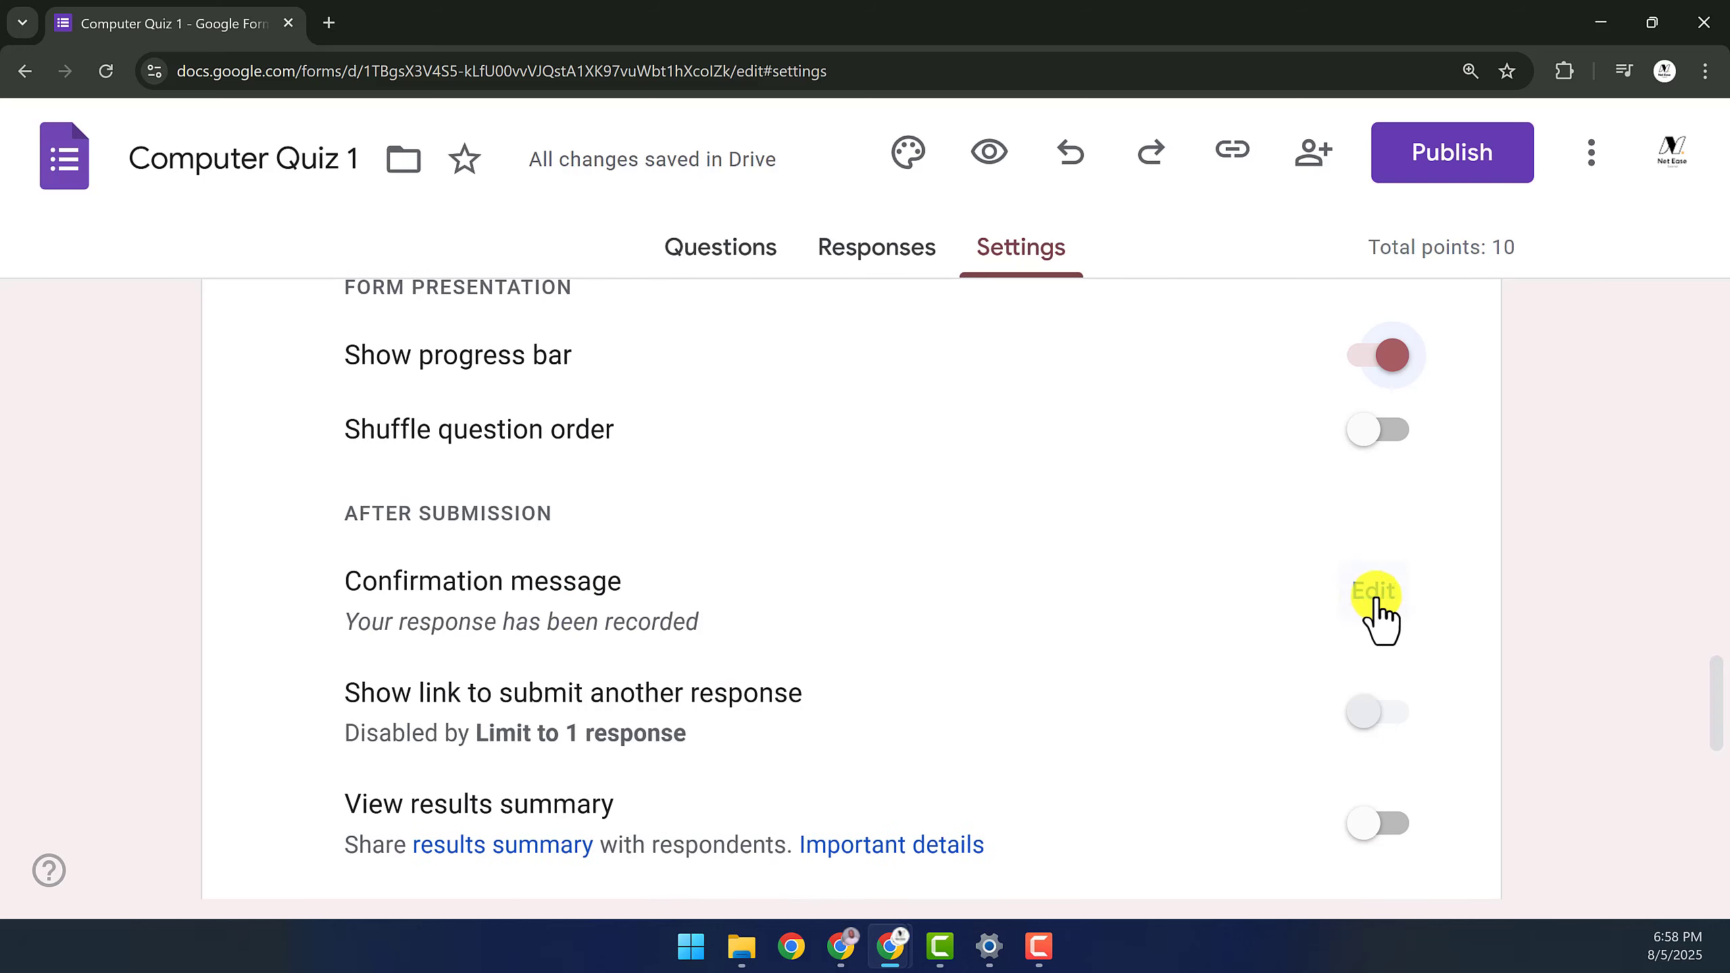
pyautogui.click(1373, 592)
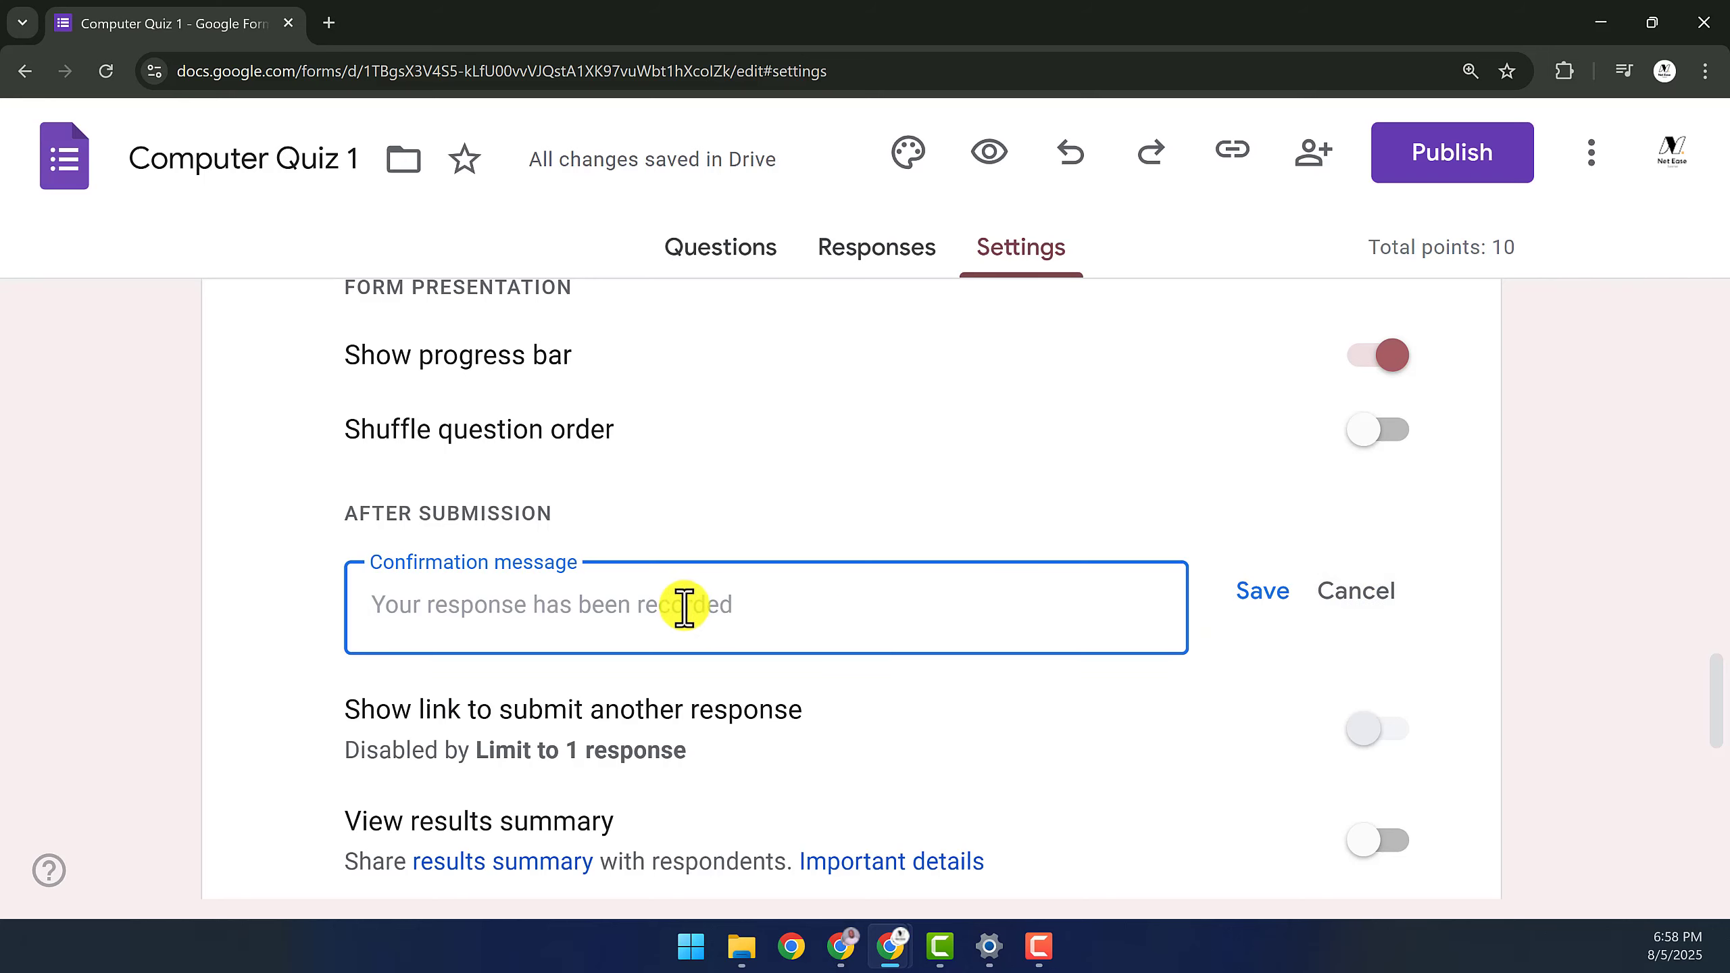
pyautogui.write('Great job on this q')
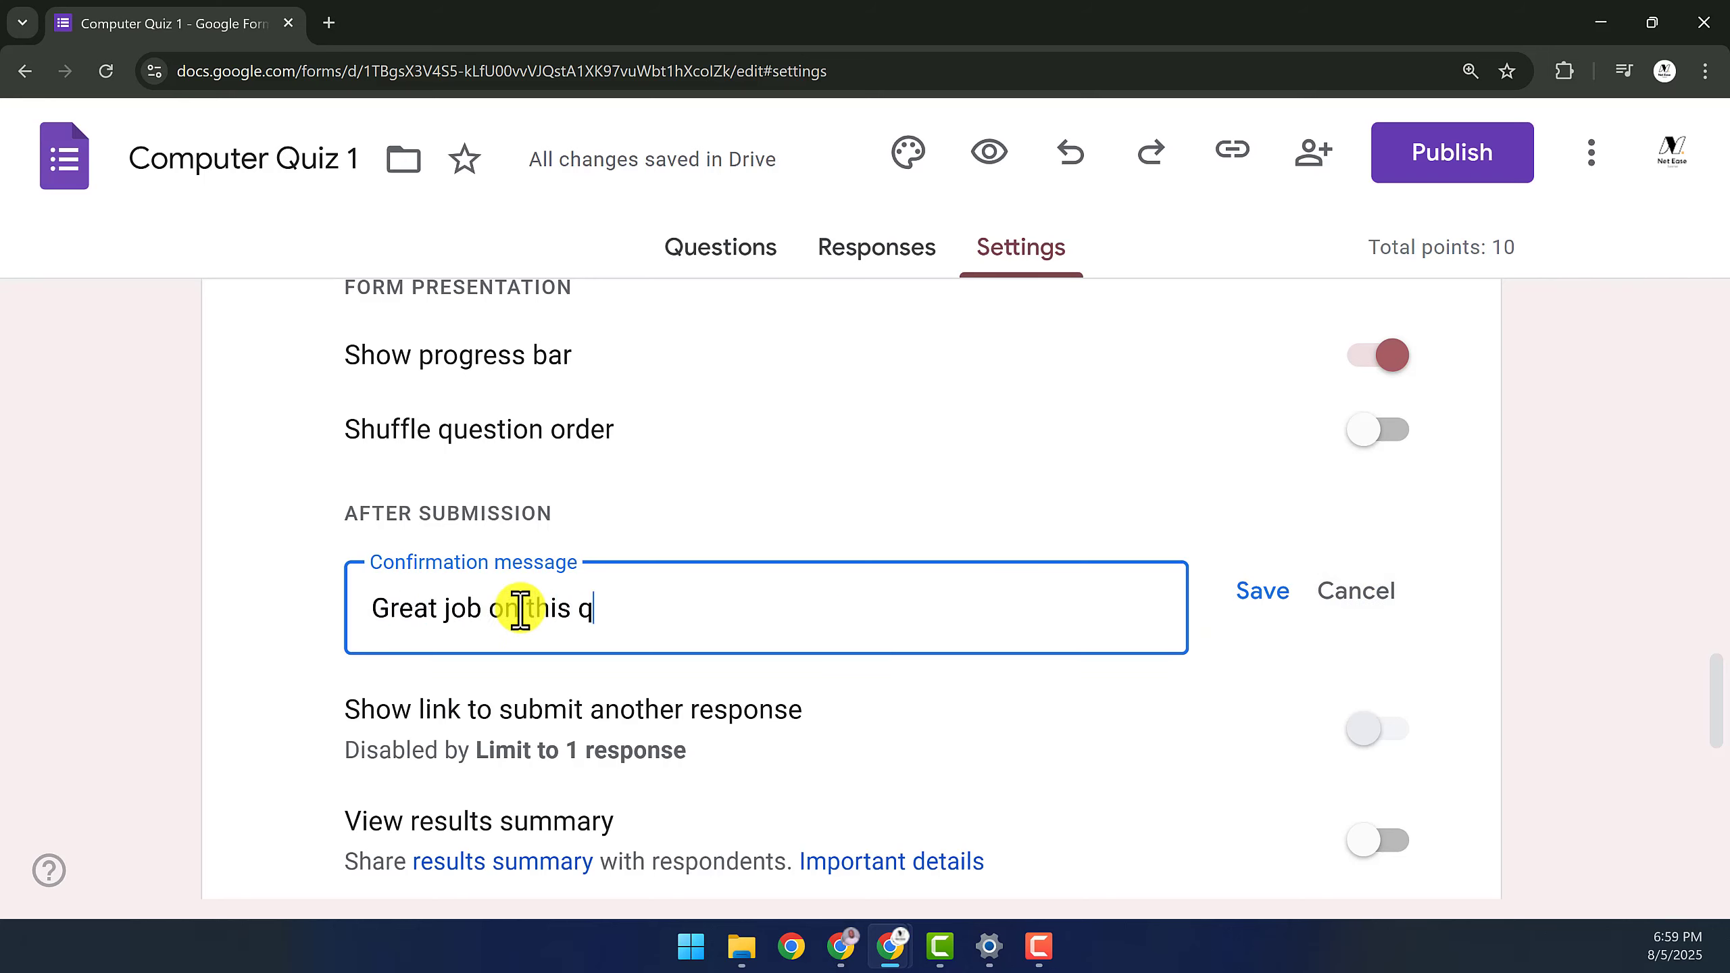
pyautogui.write('uiz!')
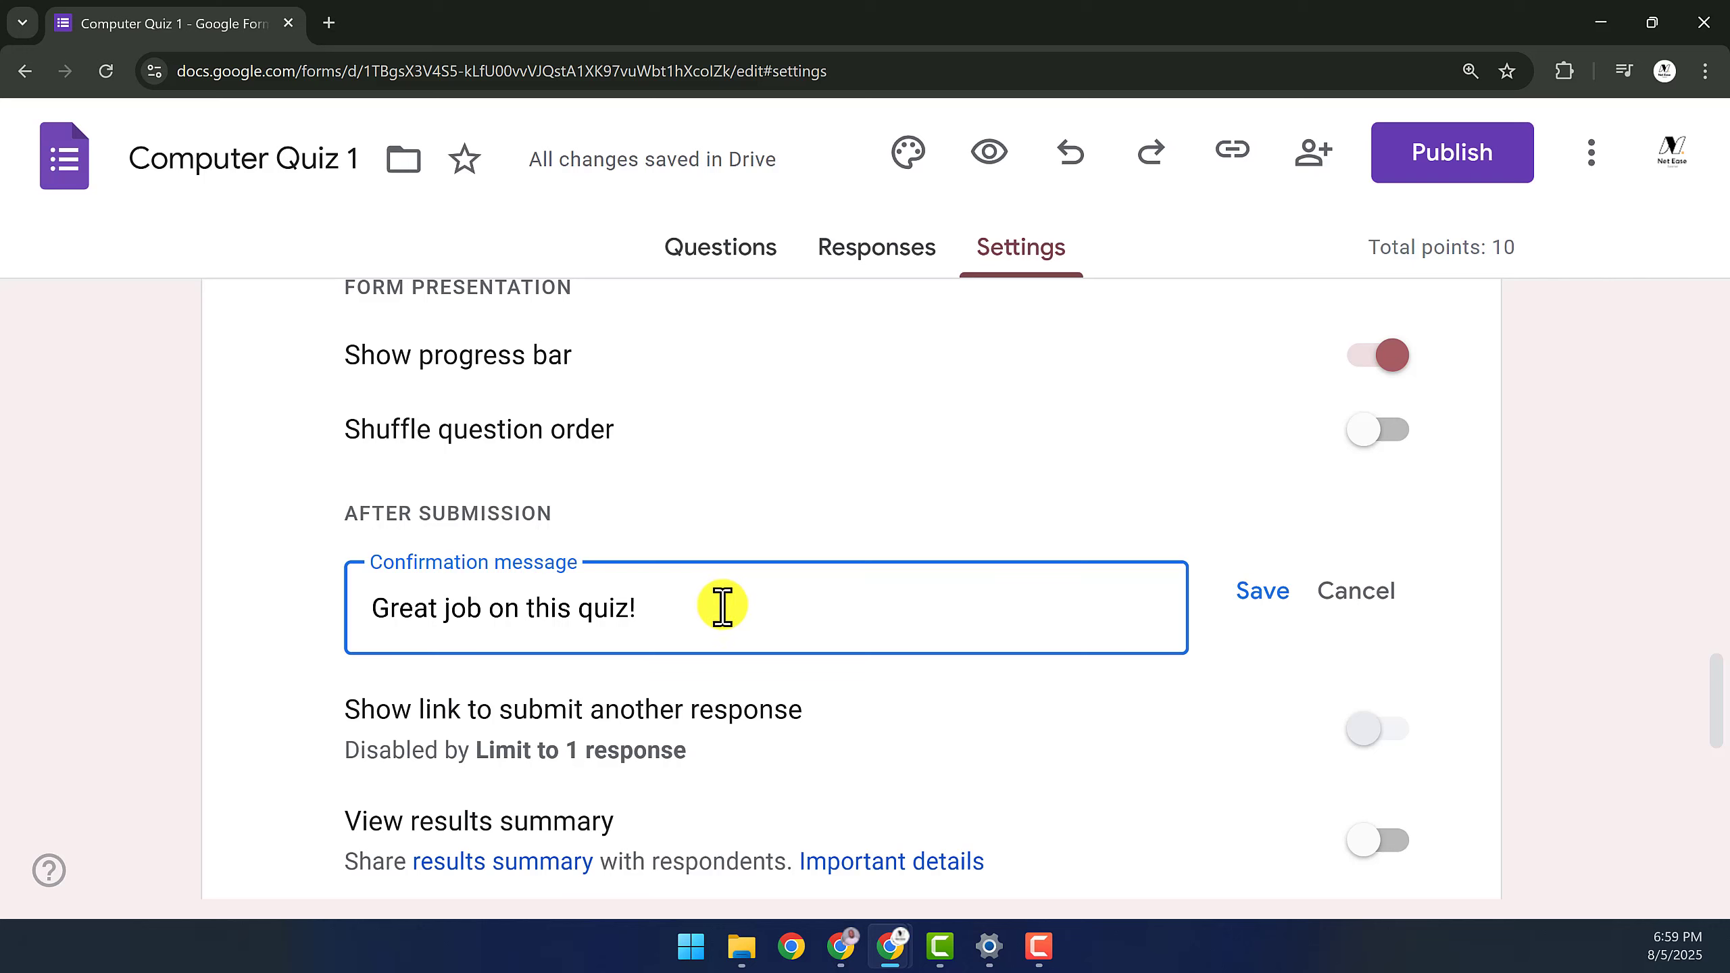
pyautogui.write(' Impressive!')
pyautogui.click(1257, 598)
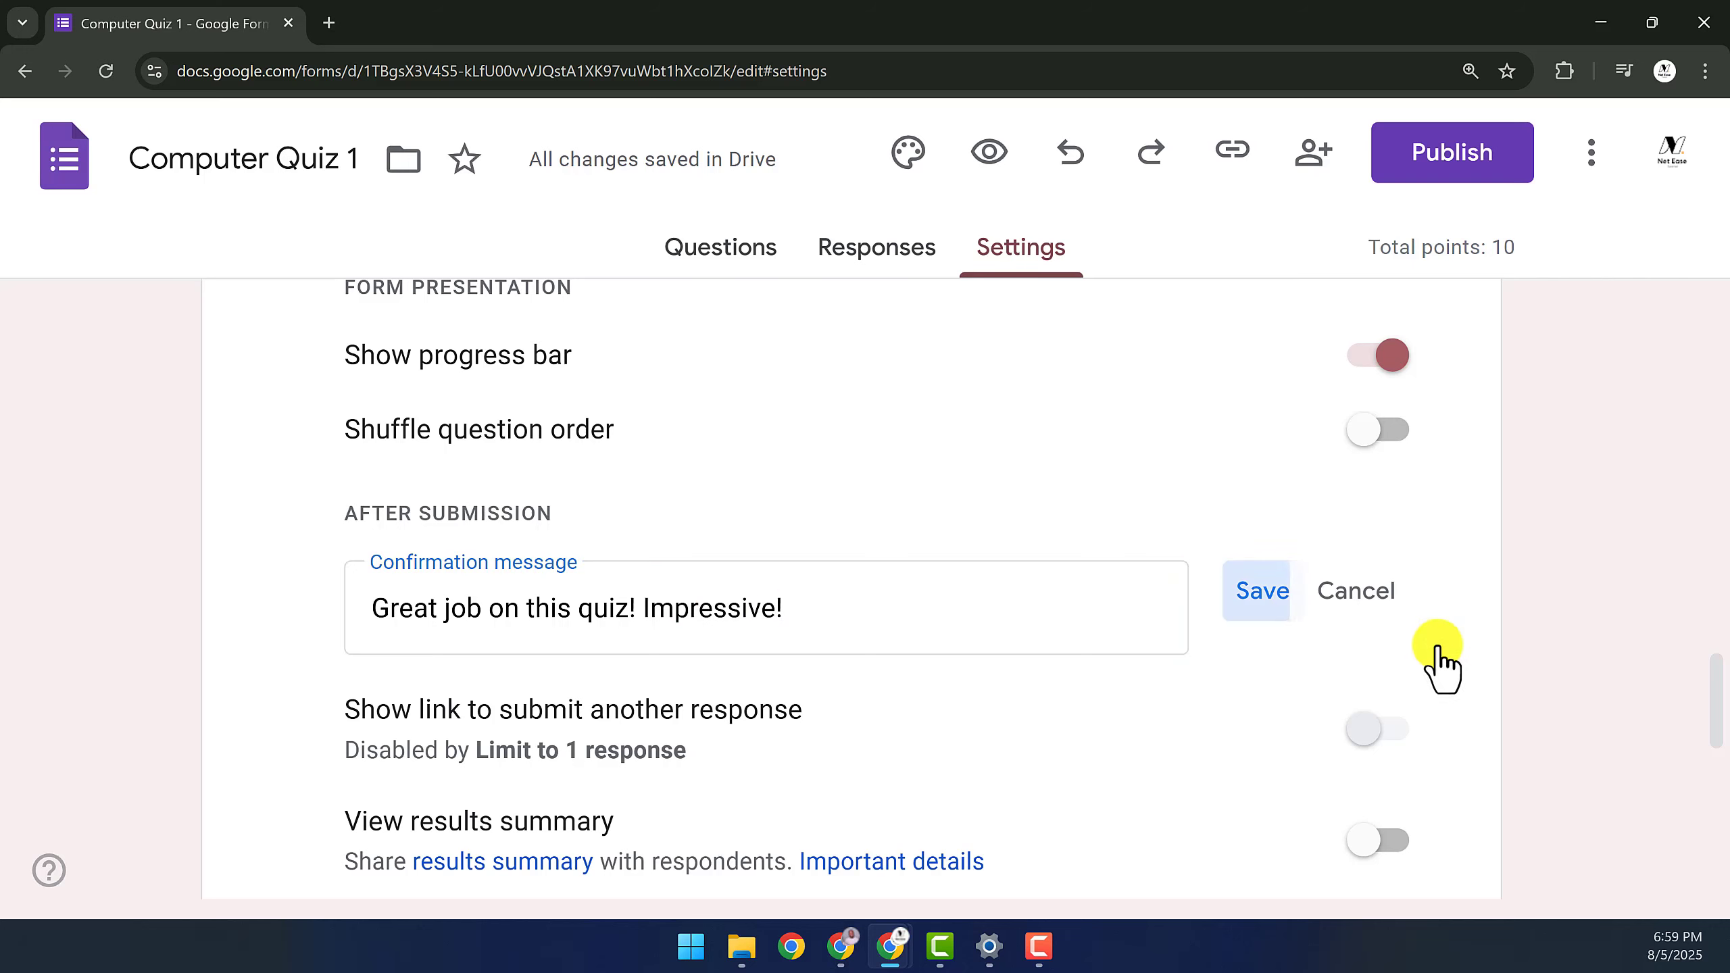
# Review the remaining presentation settings and the form's responses page, and return to the untitled question in the form
pyautogui.moveTo(1717, 683); pyautogui.dragTo(1715, 731)
pyautogui.click(1382, 555)
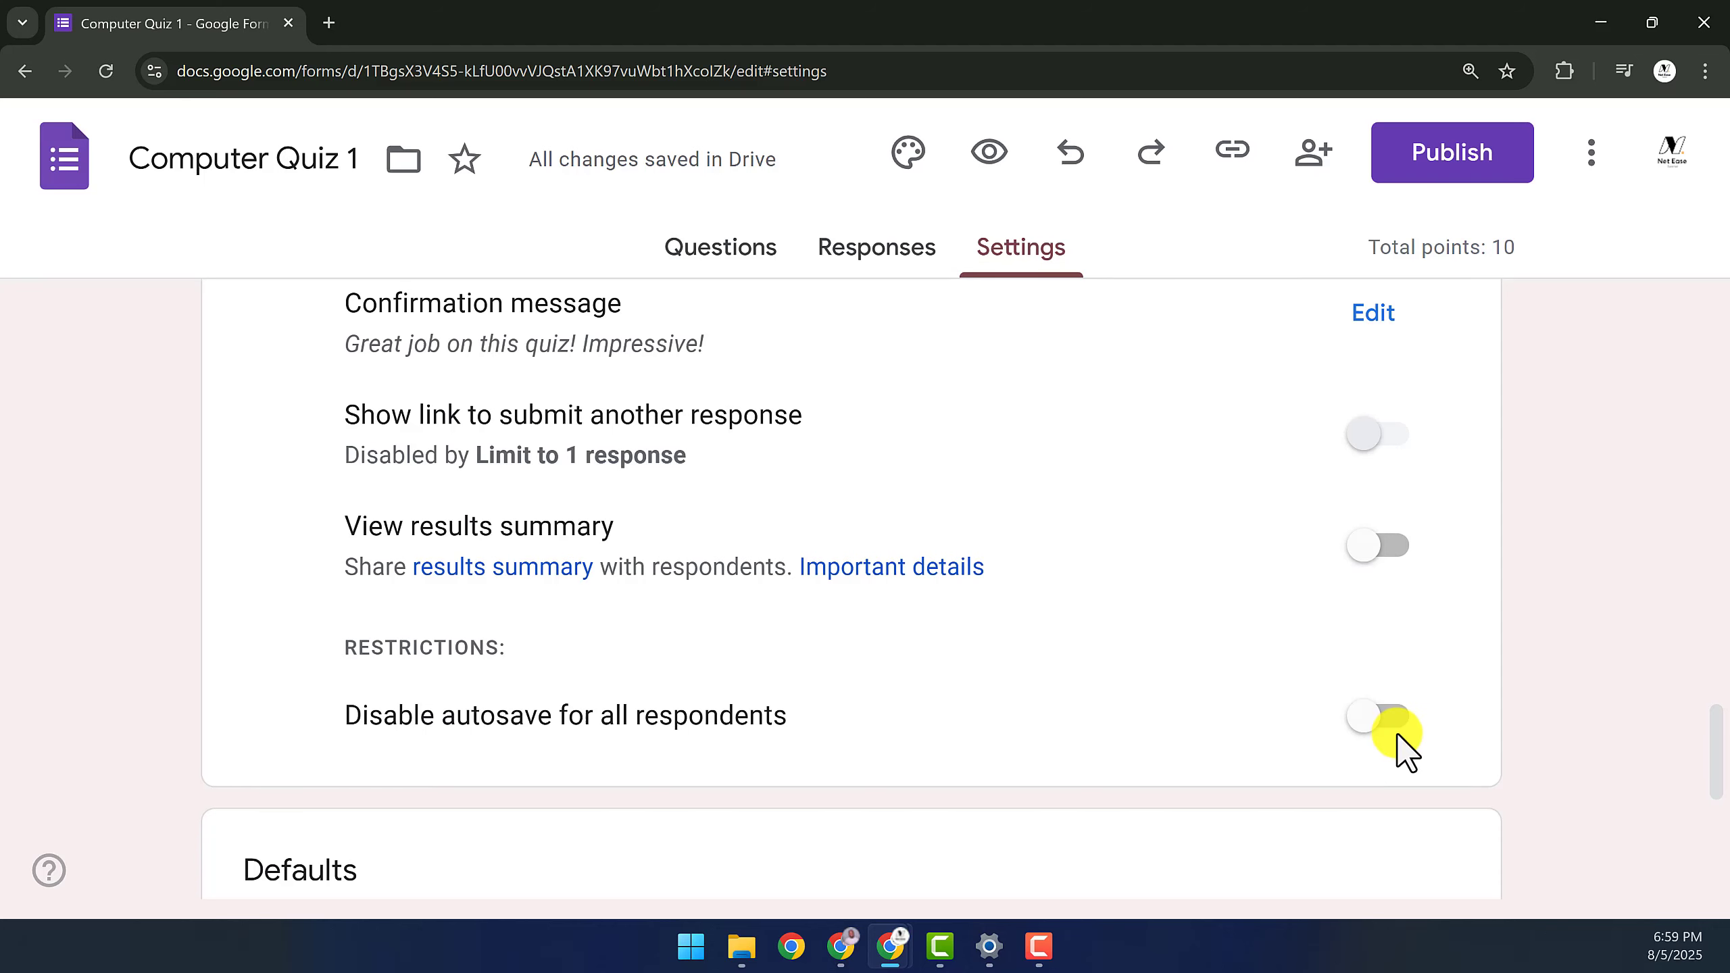
pyautogui.moveTo(1719, 756); pyautogui.dragTo(1718, 368)
pyautogui.click(891, 255)
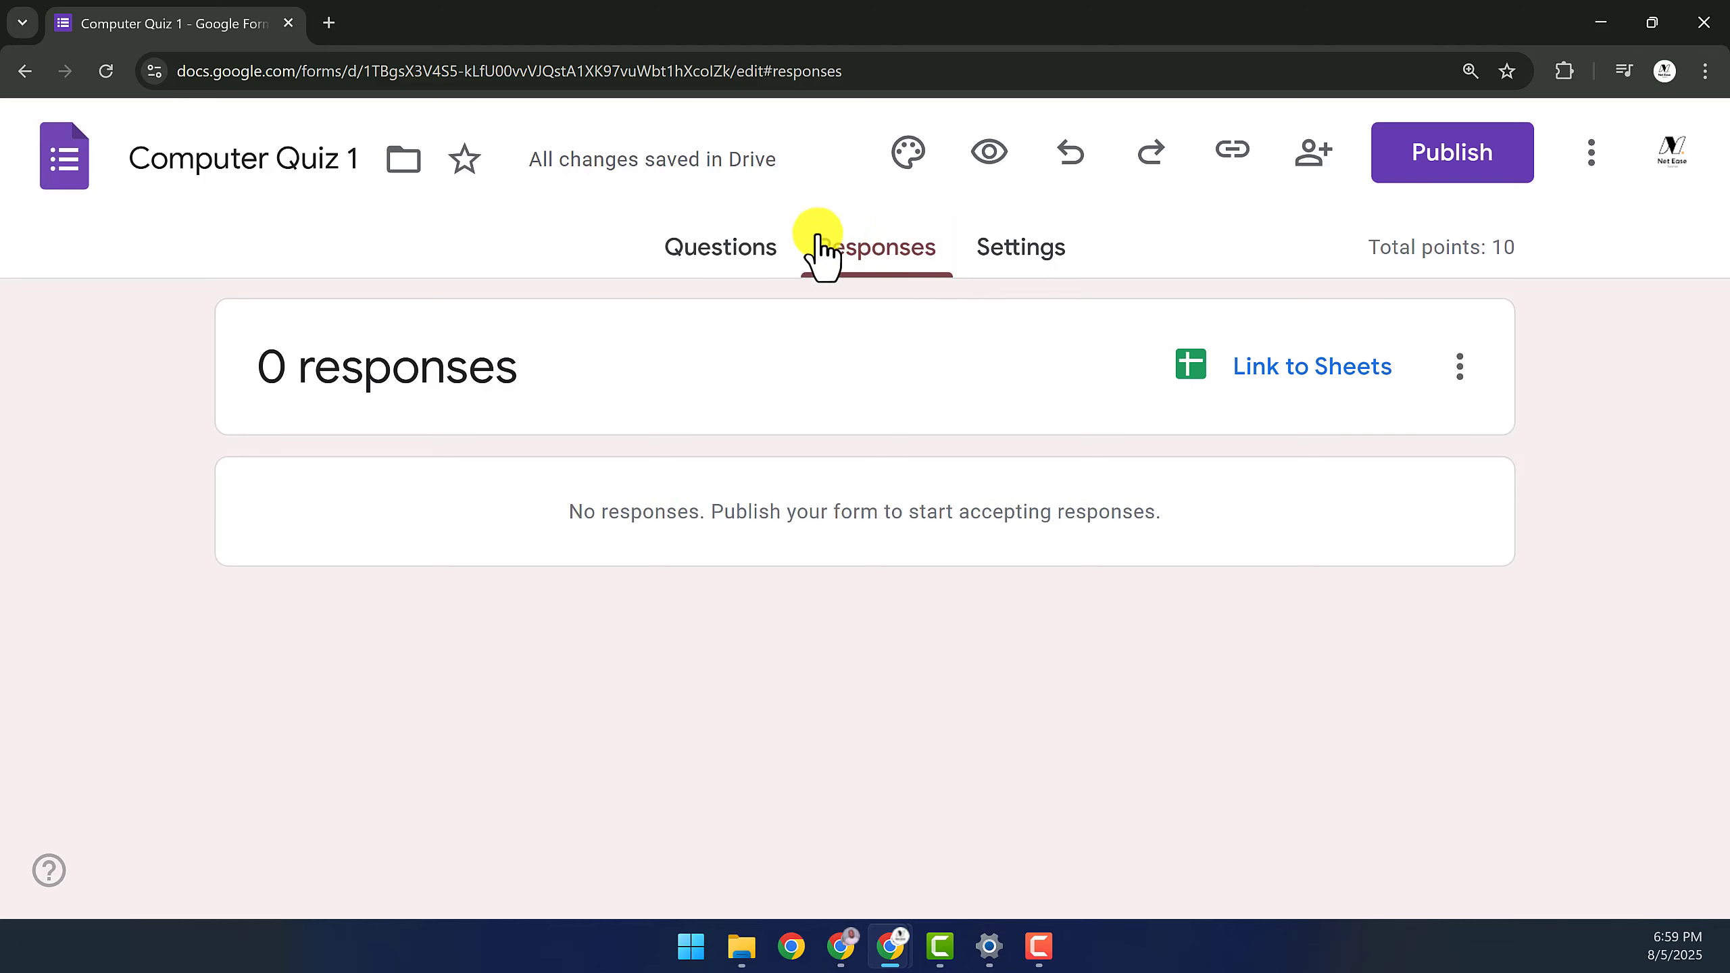
pyautogui.click(725, 235)
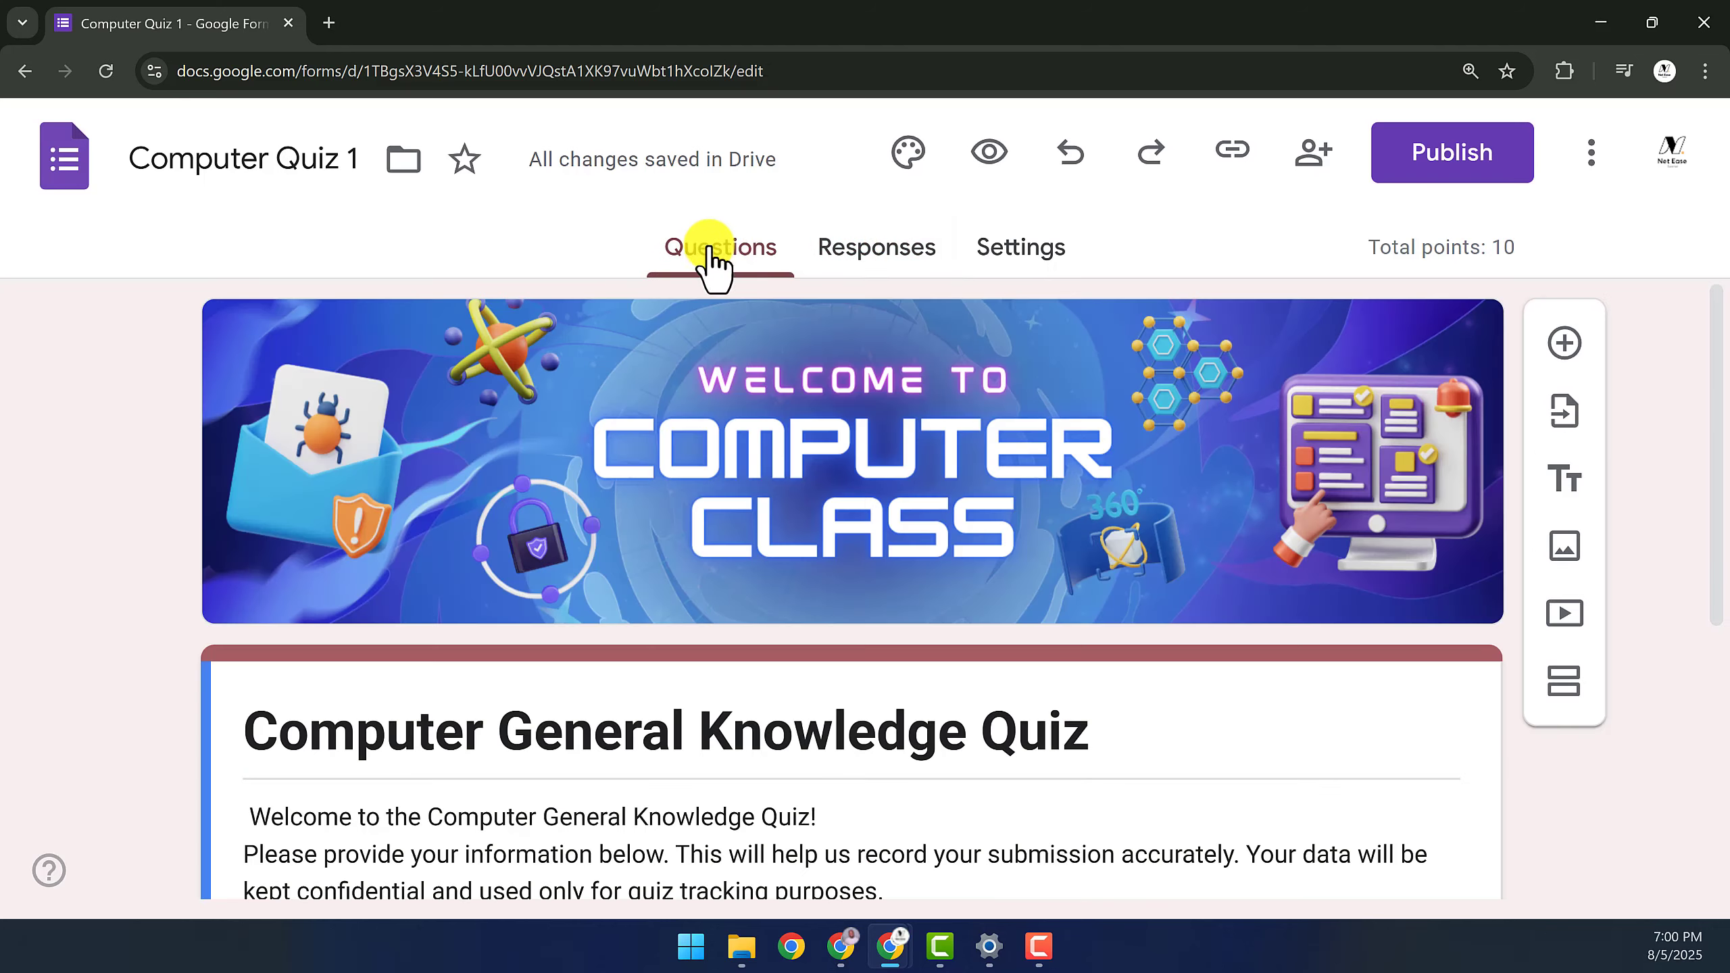
pyautogui.moveTo(1695, 309); pyautogui.dragTo(1717, 590)
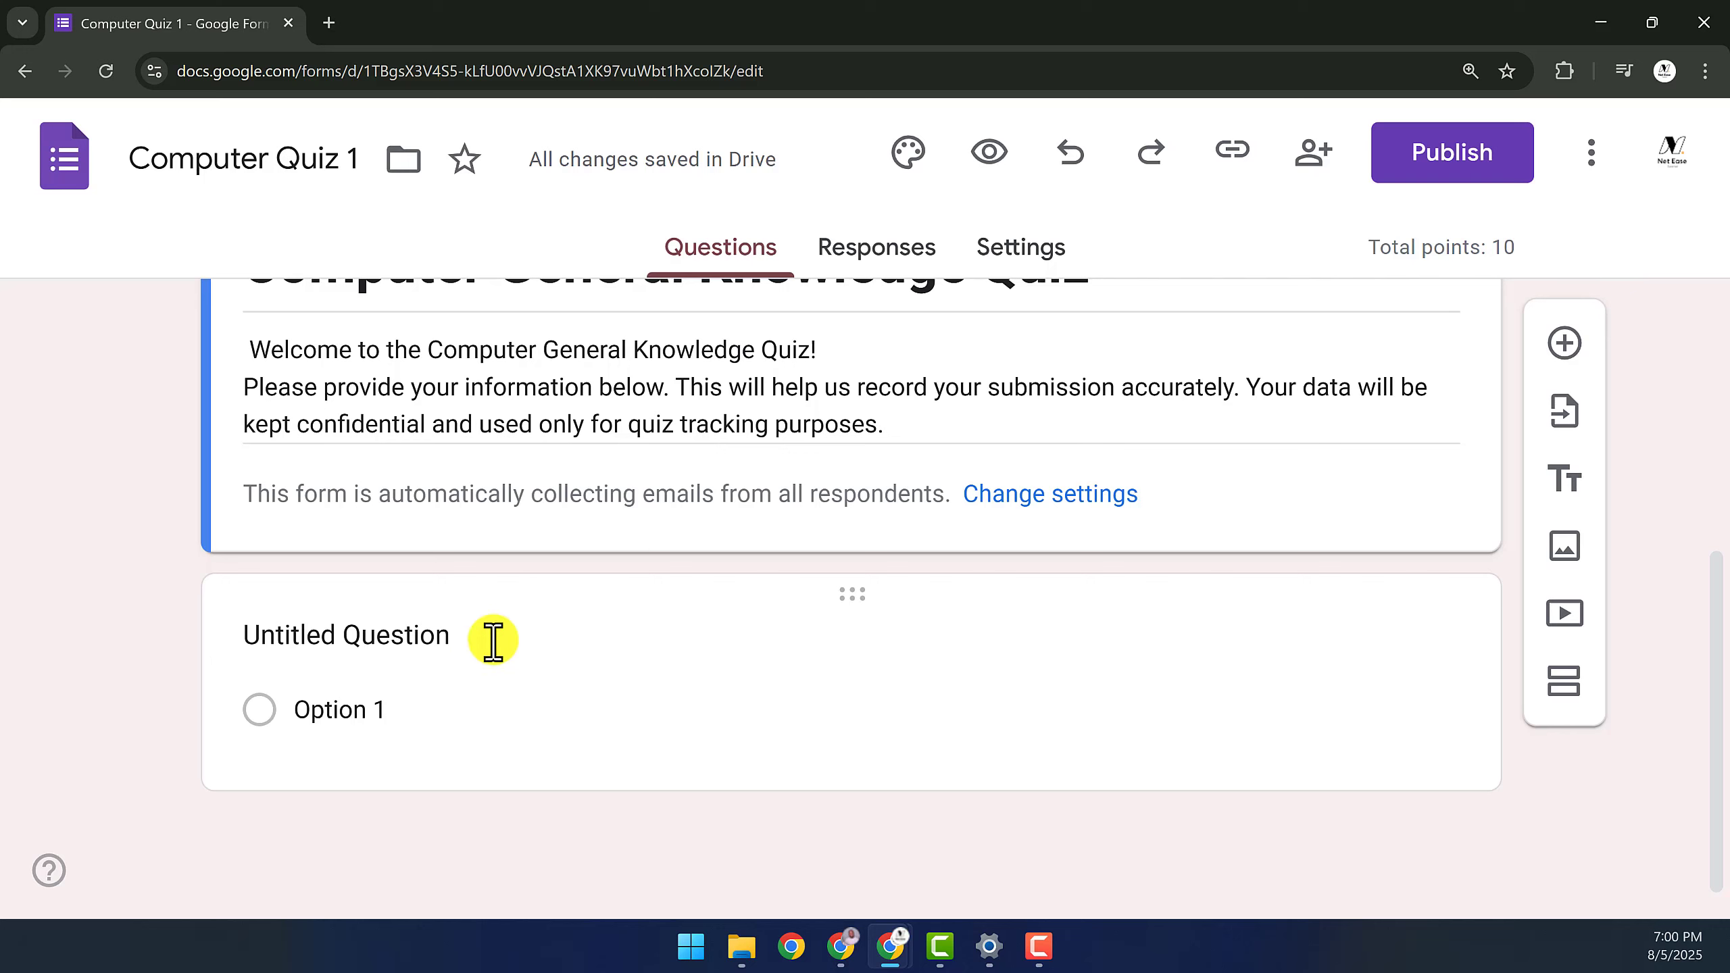
# Change the untitled question to a Short answer question and title it "Full Name"
pyautogui.click(423, 642)
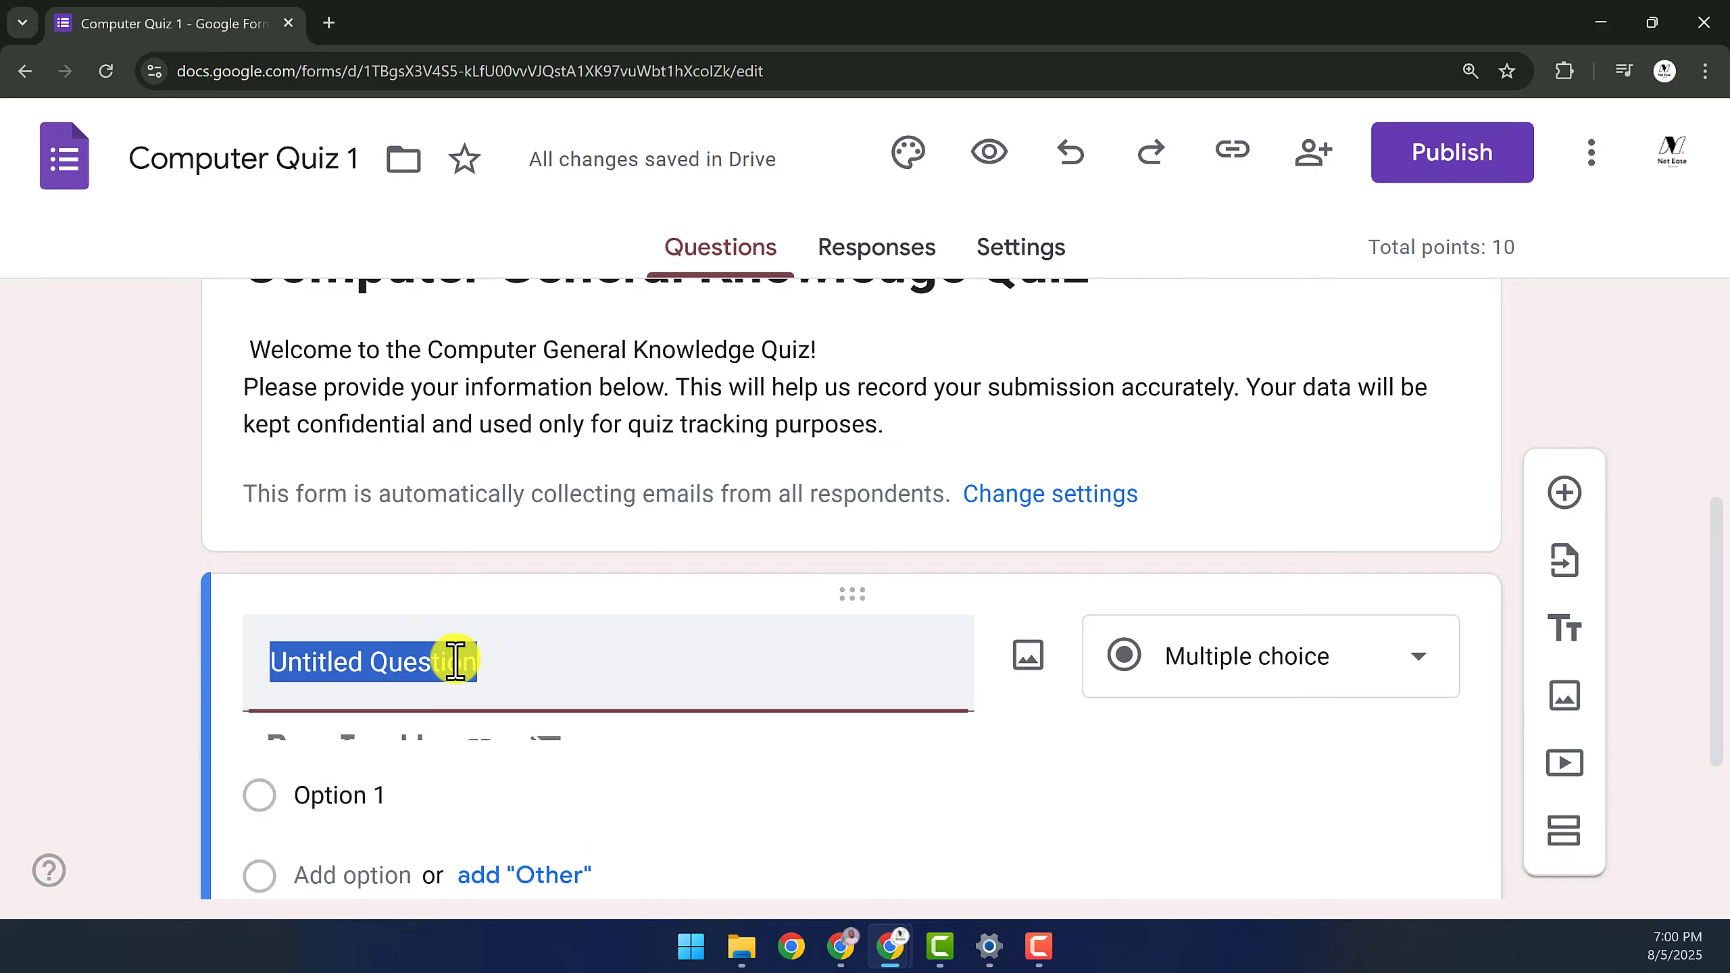
pyautogui.click(1304, 702)
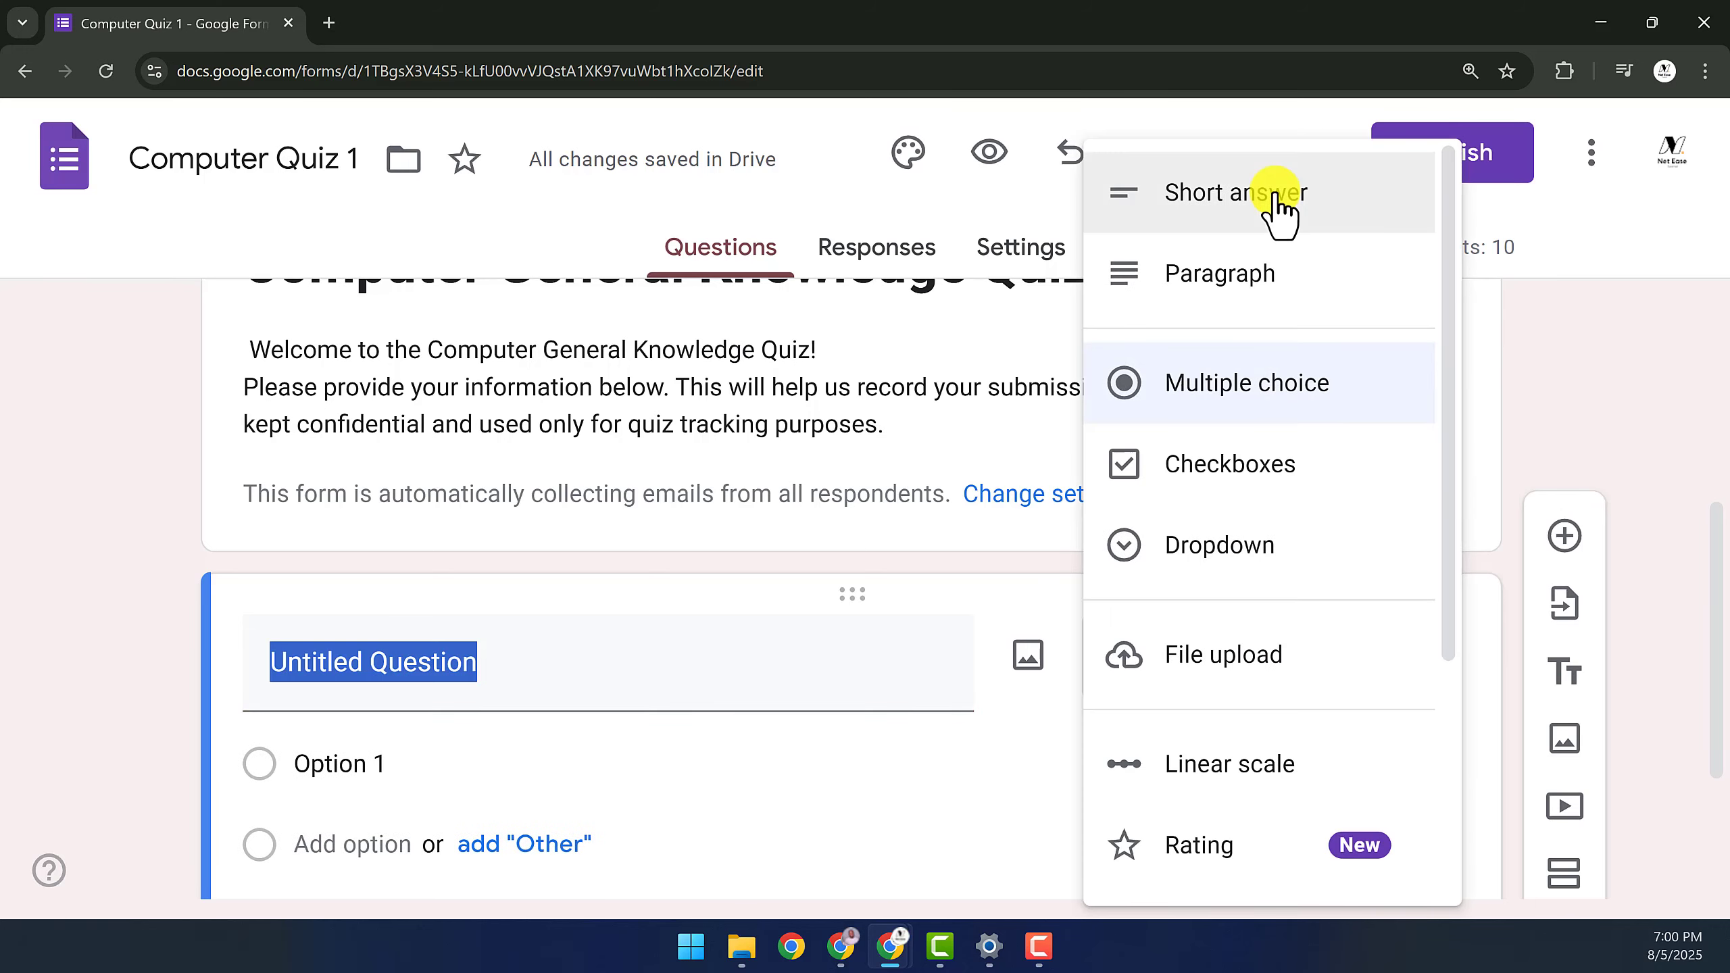
pyautogui.click(471, 653)
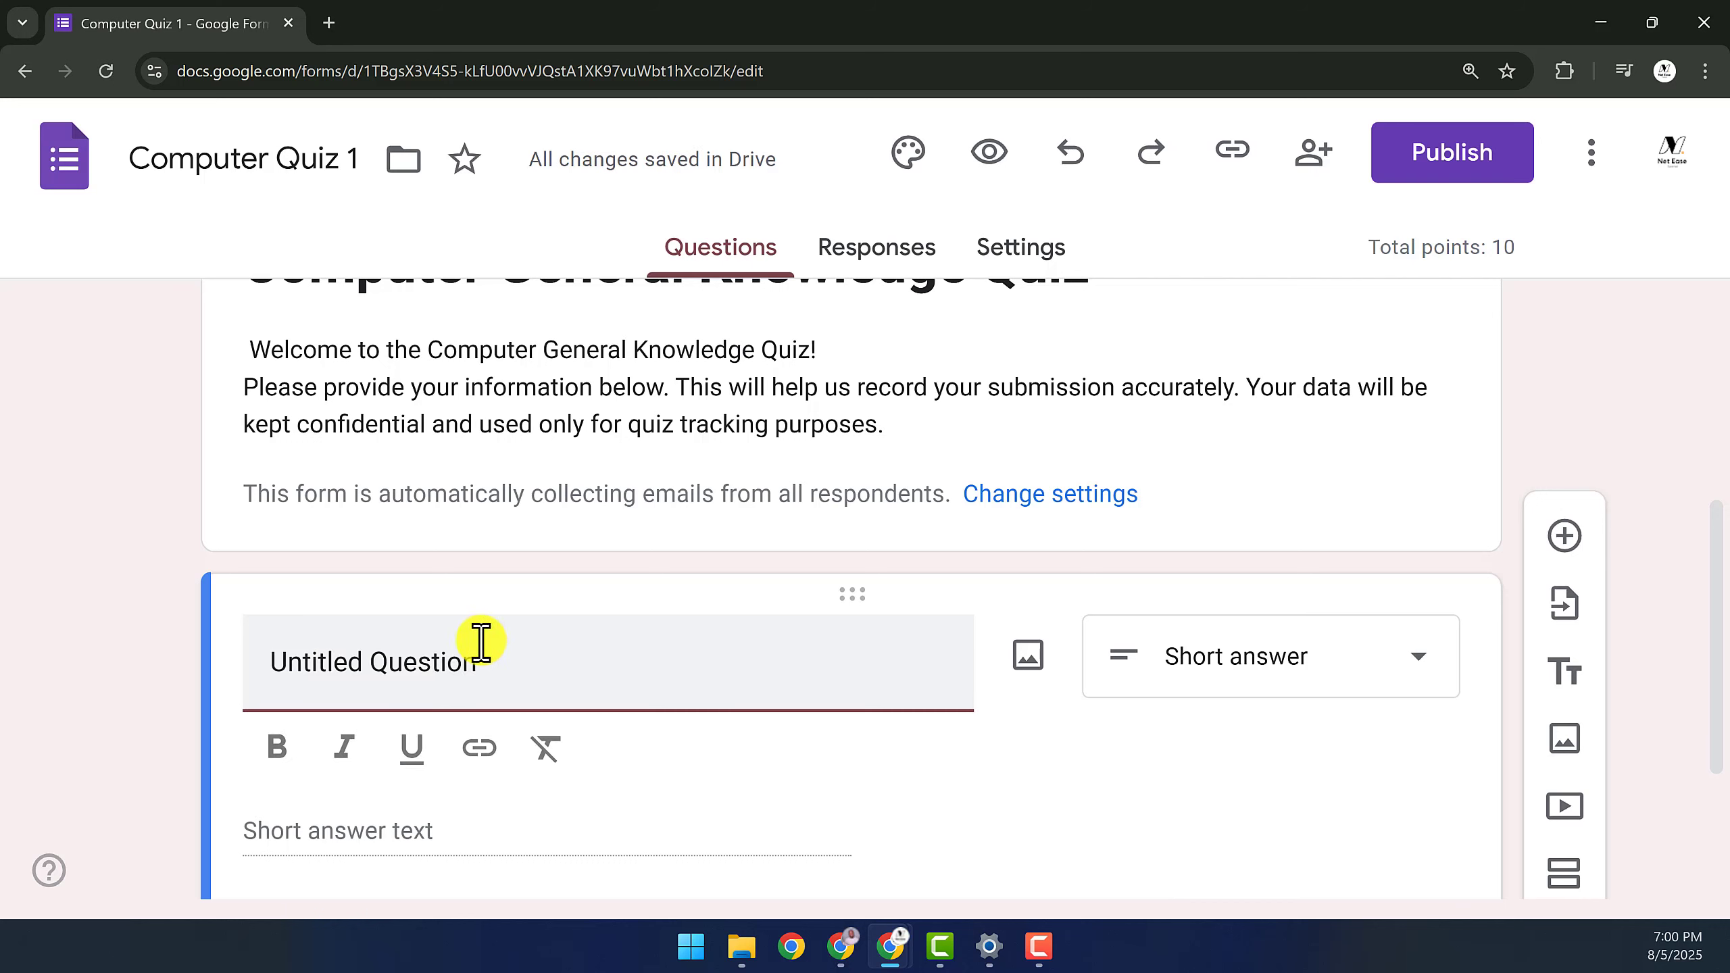
pyautogui.tripleClick(432, 671)
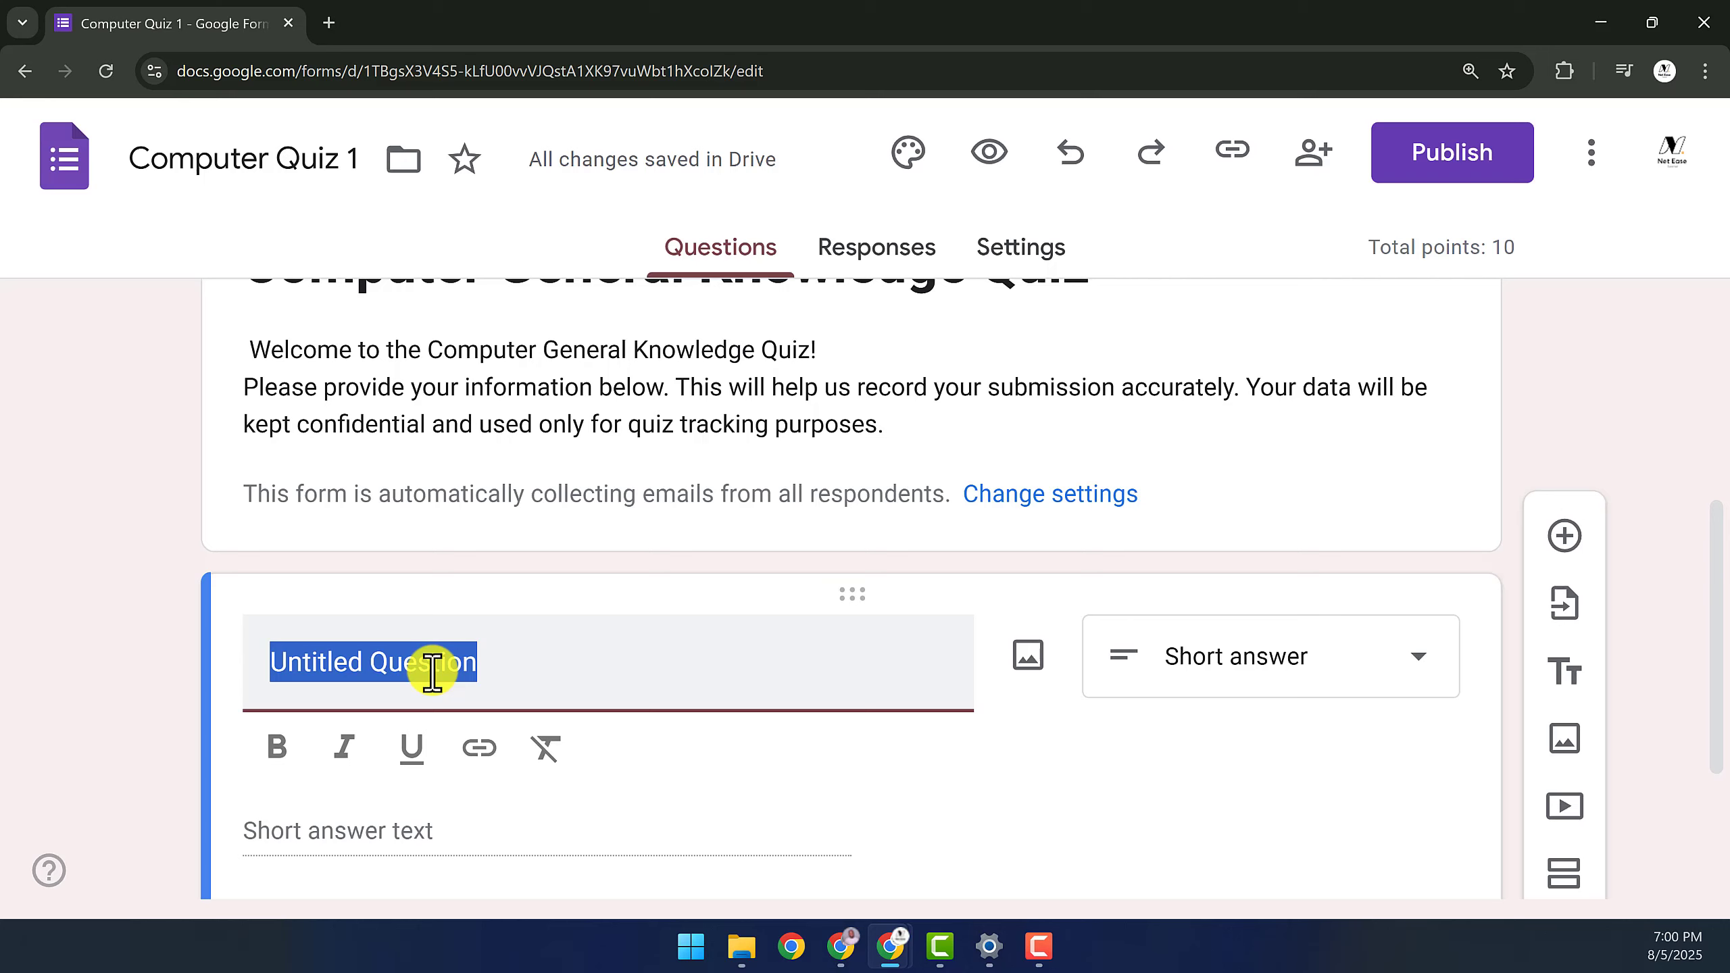
pyautogui.write('Full Name')
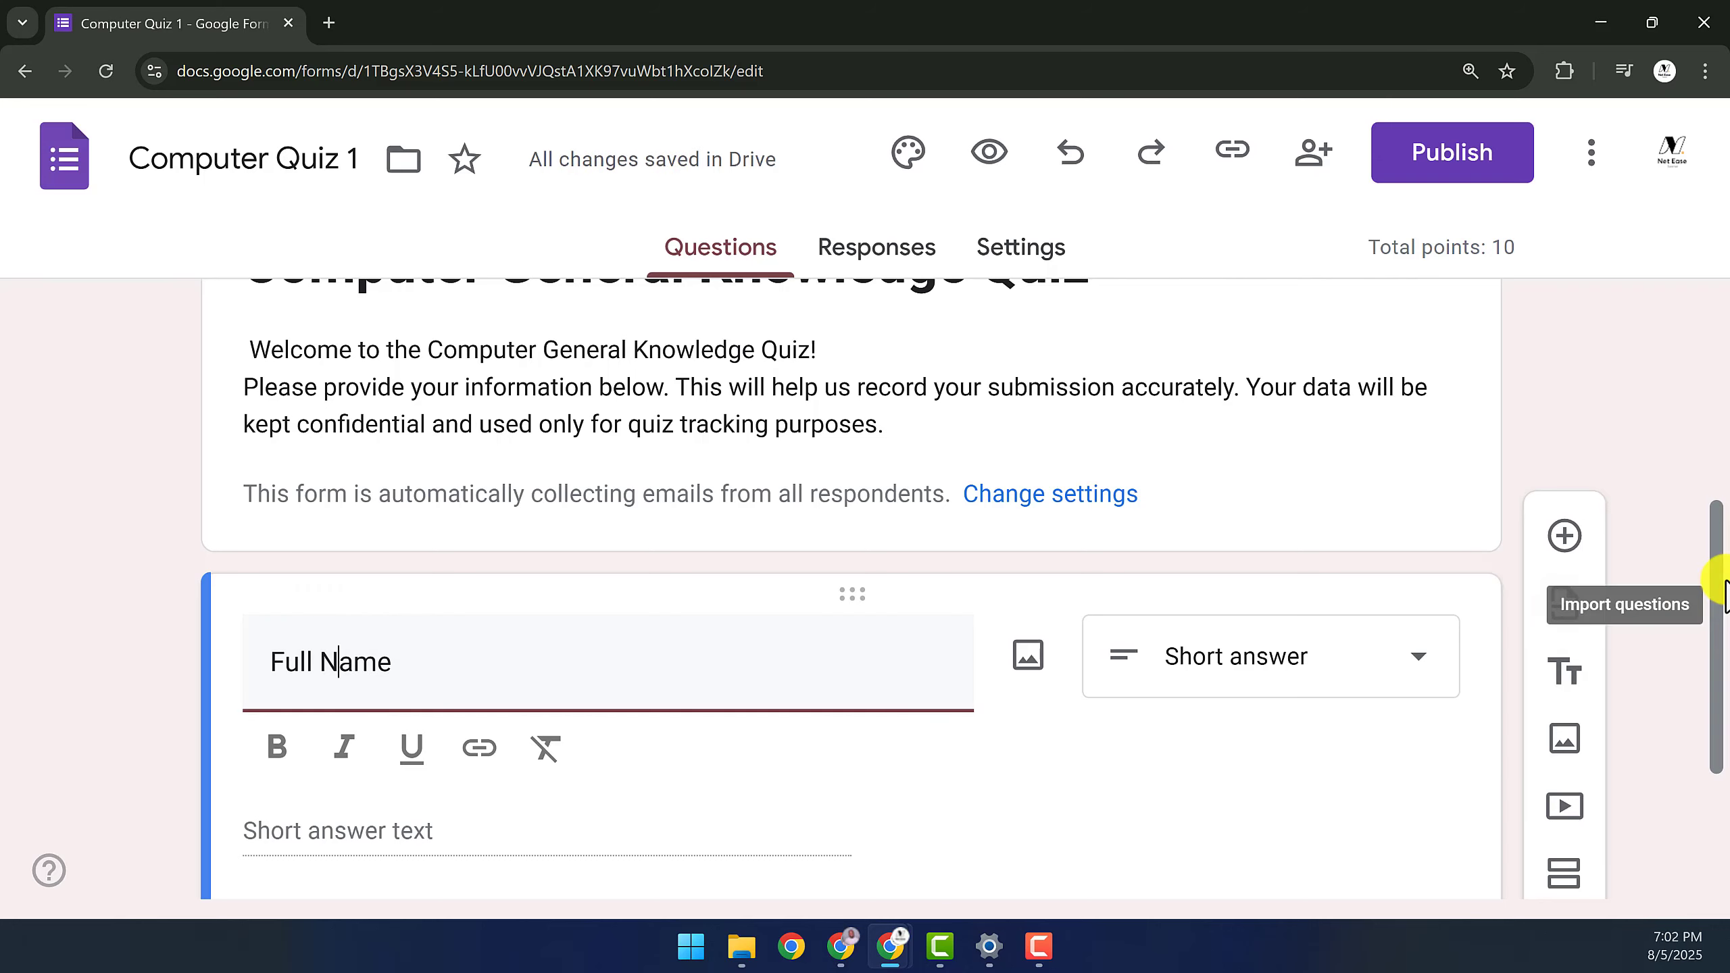
# Make the Full Name question required and add the description "Enter your full name" to it
pyautogui.moveTo(1720, 597); pyautogui.dragTo(1708, 727)
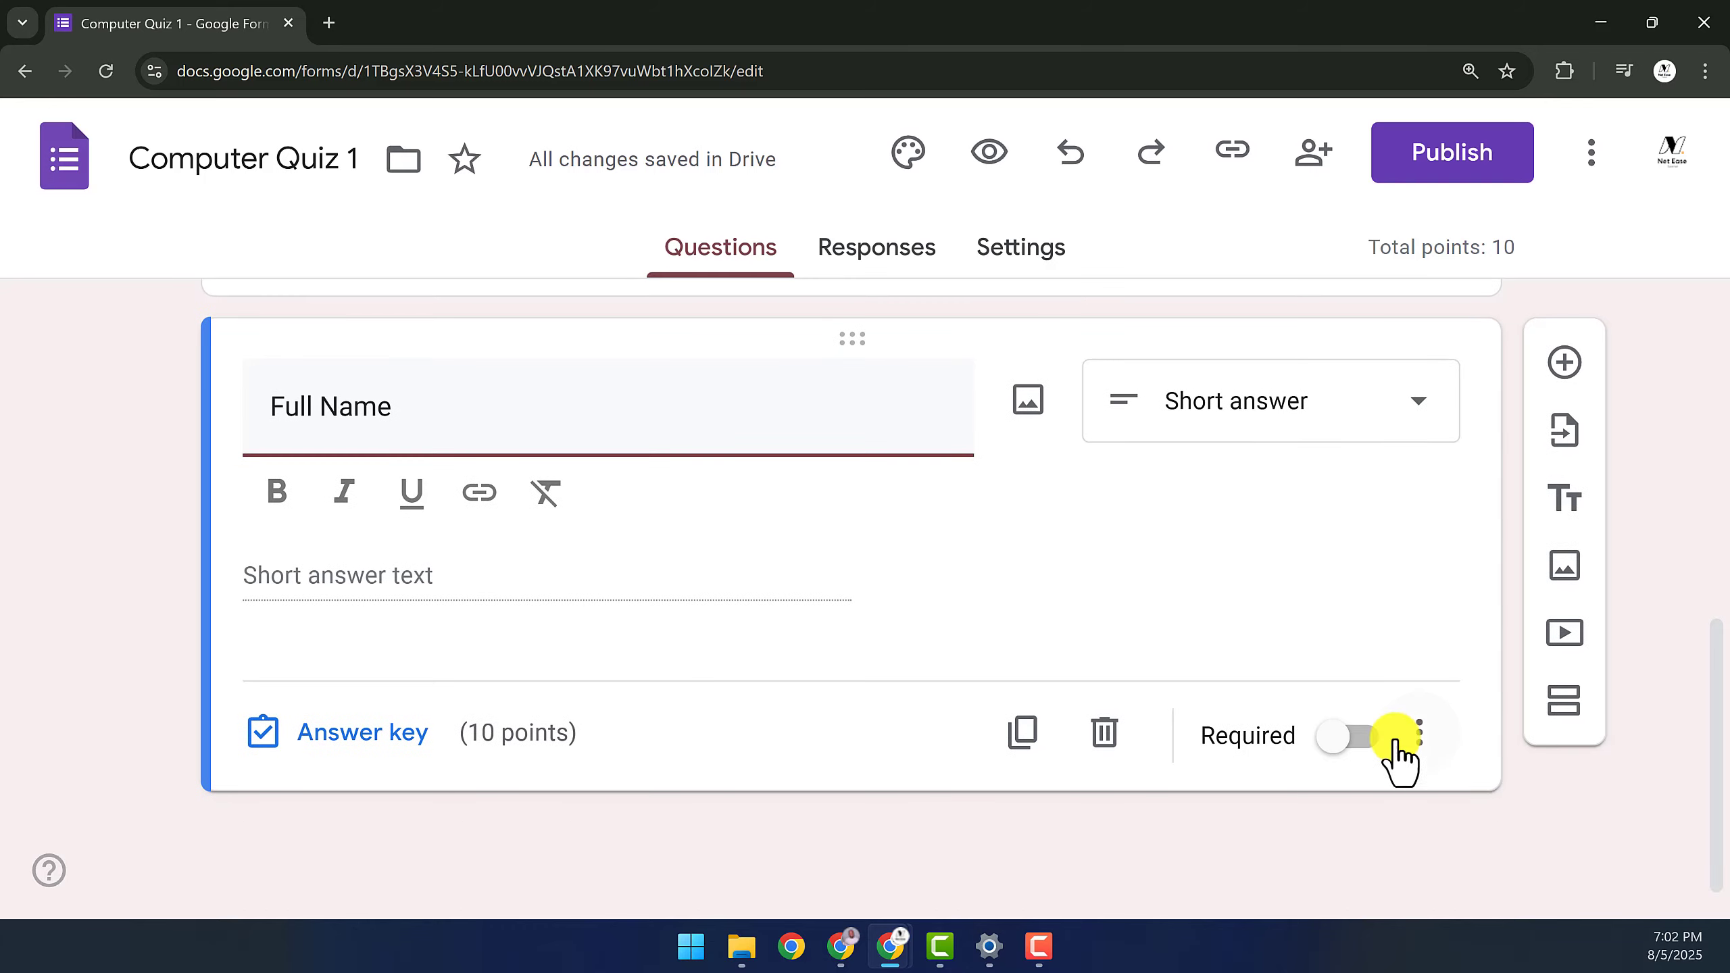
pyautogui.click(1351, 738)
pyautogui.click(1359, 739)
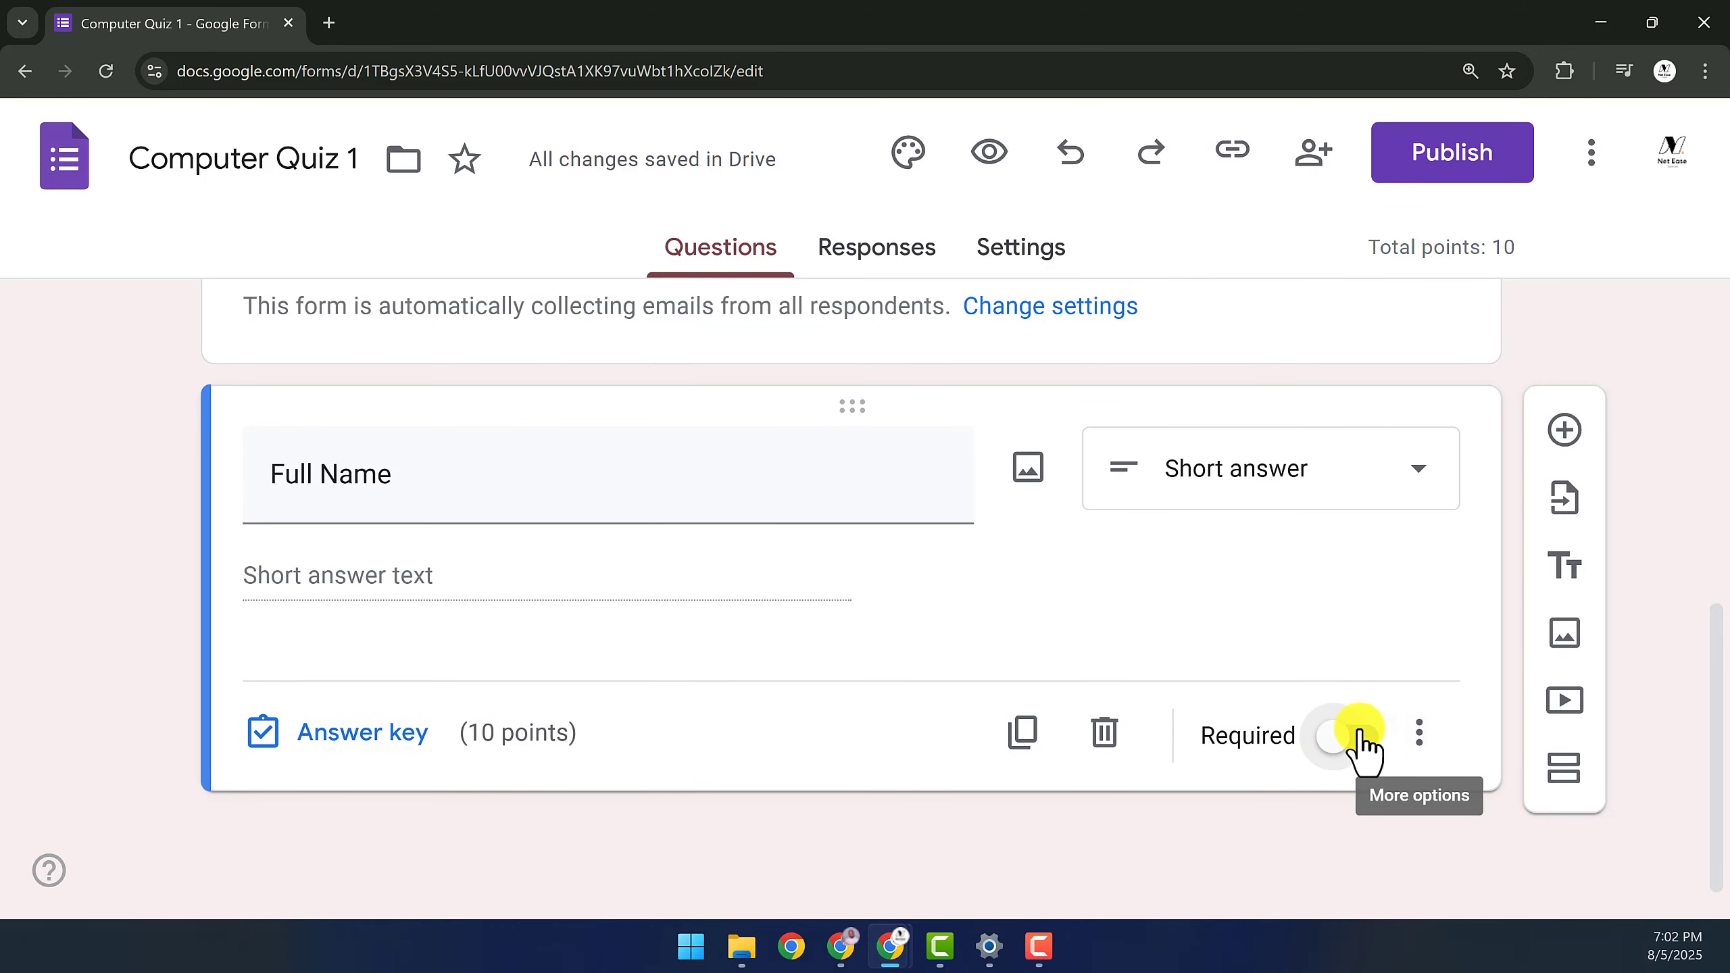
pyautogui.click(1423, 737)
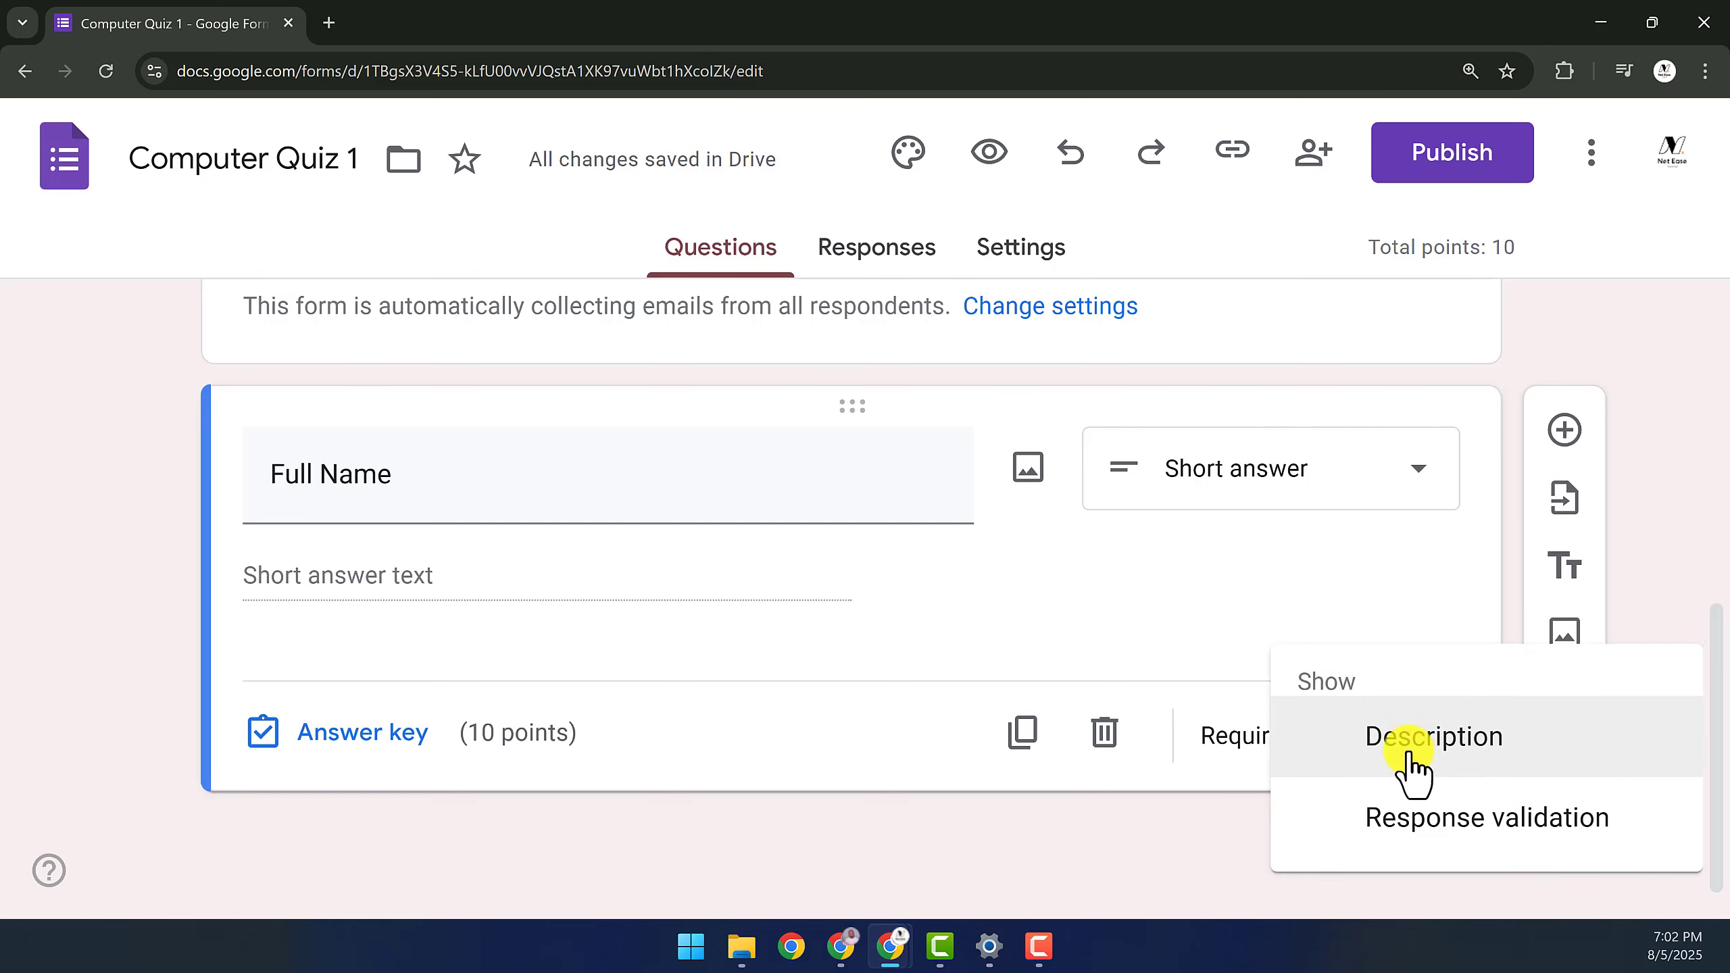
pyautogui.click(1409, 762)
pyautogui.click(340, 587)
pyautogui.write('Enter your full name')
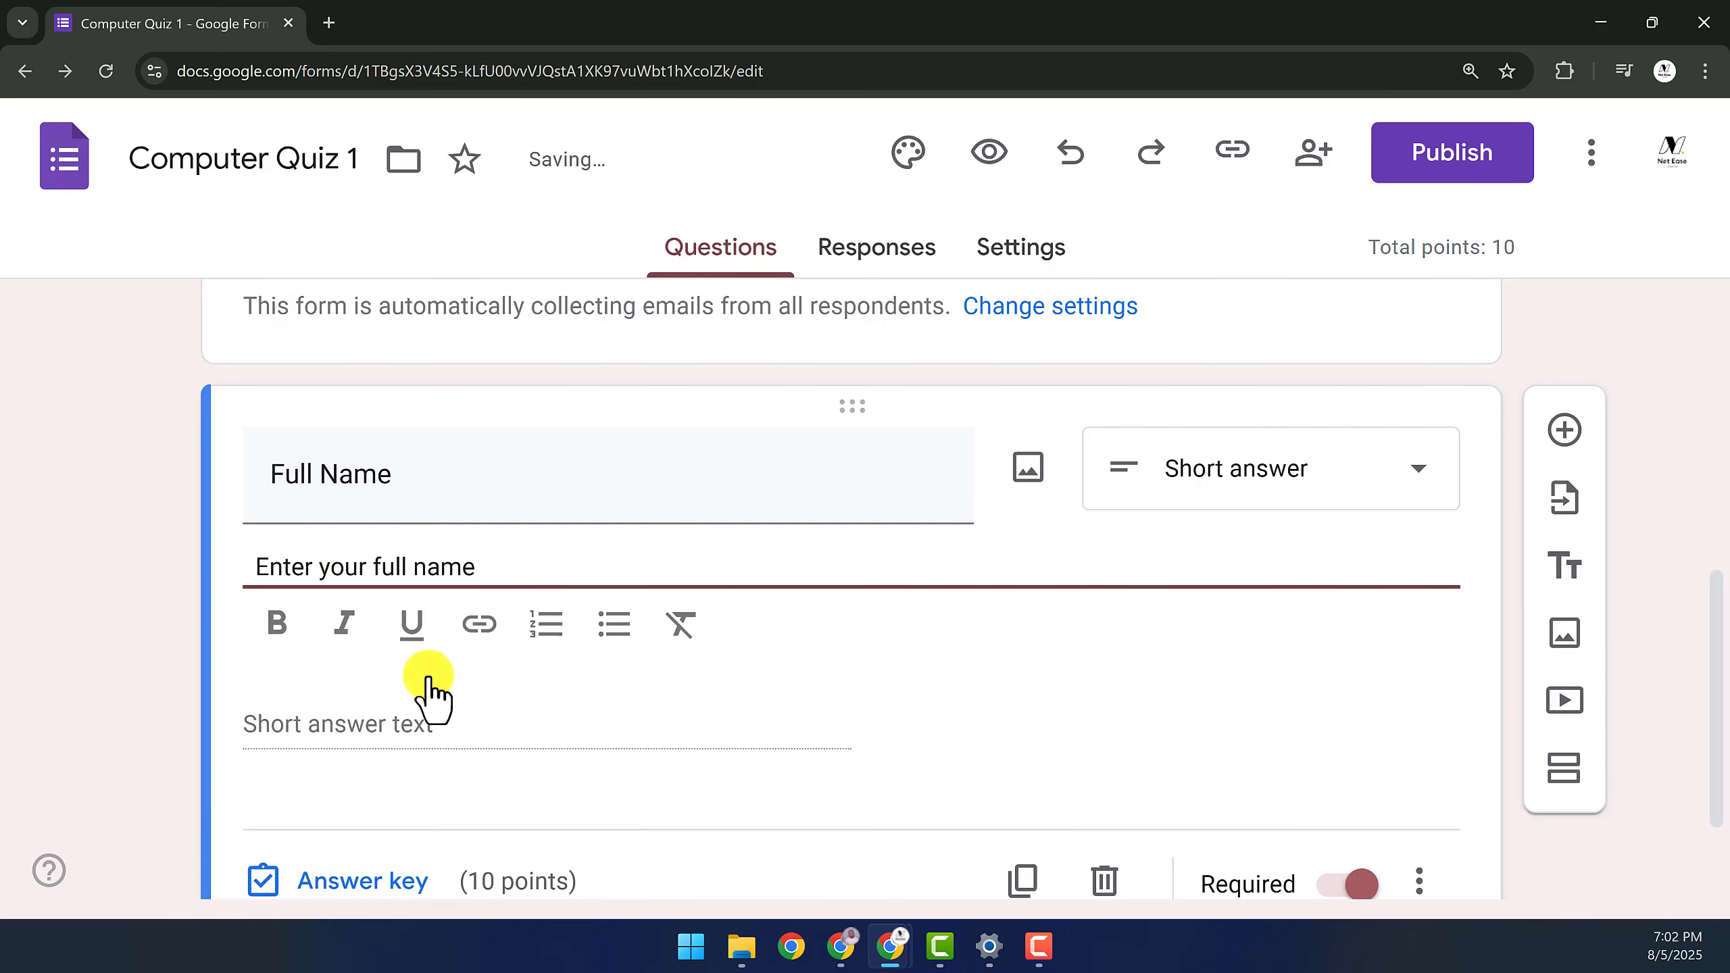
# Set the Full Name question to 0 points in its answer key
pyautogui.scroll(-2, 1719, 674)
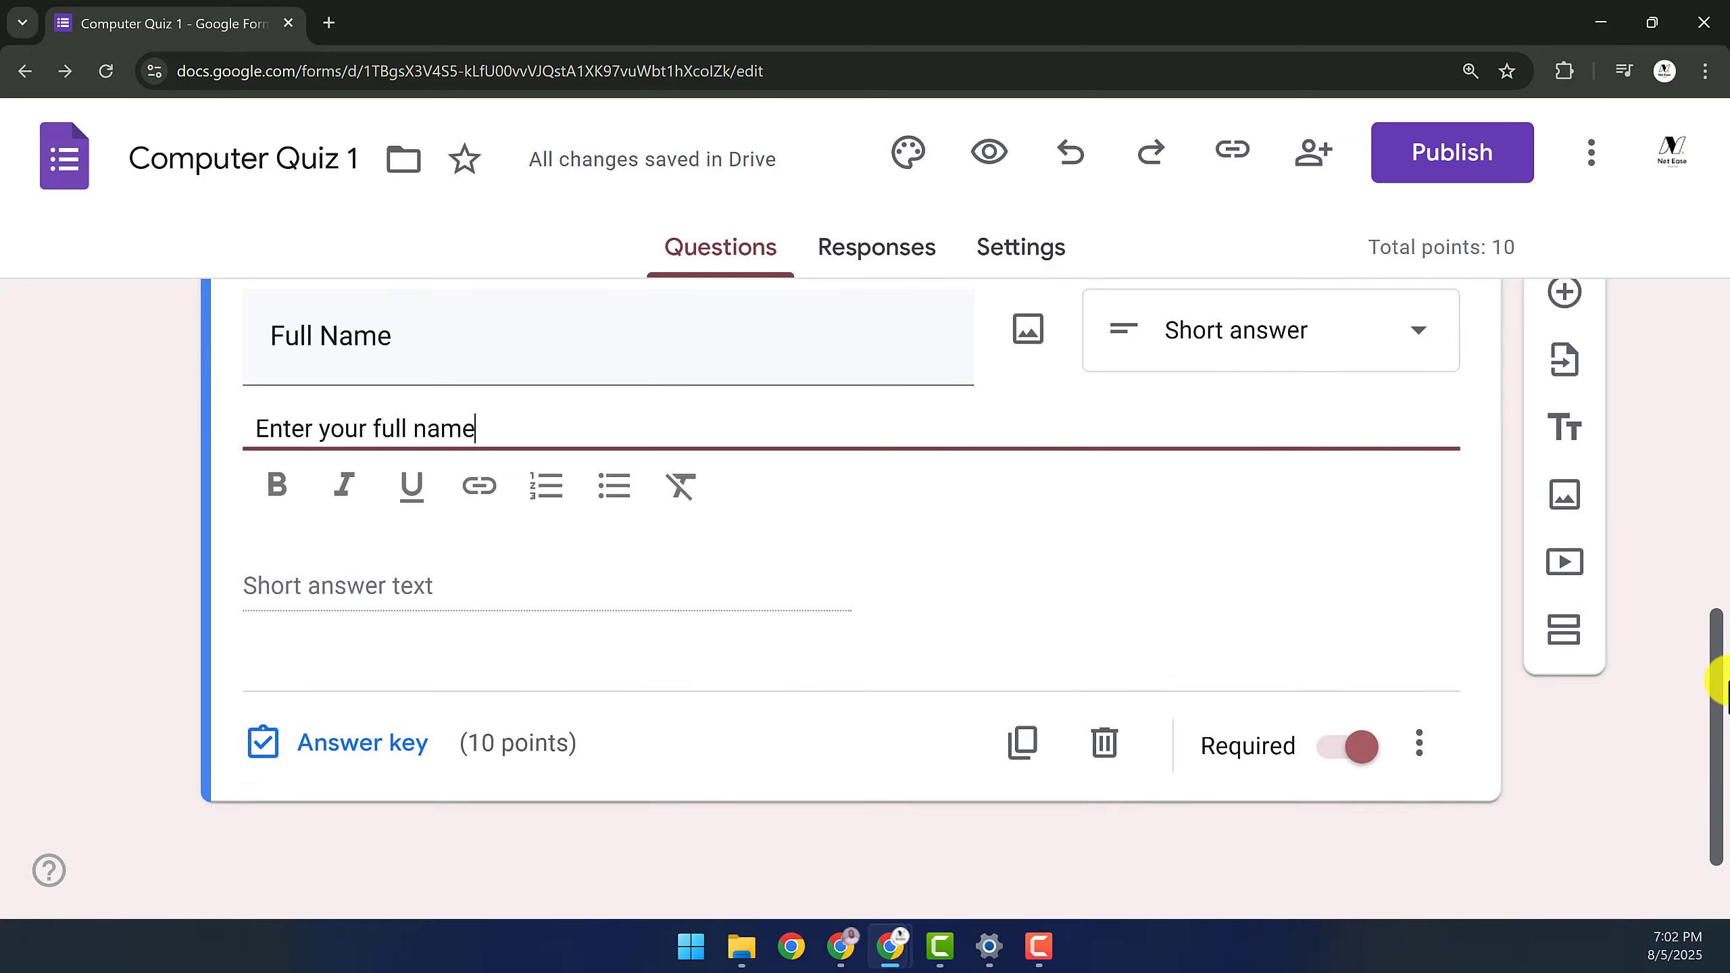
pyautogui.click(267, 752)
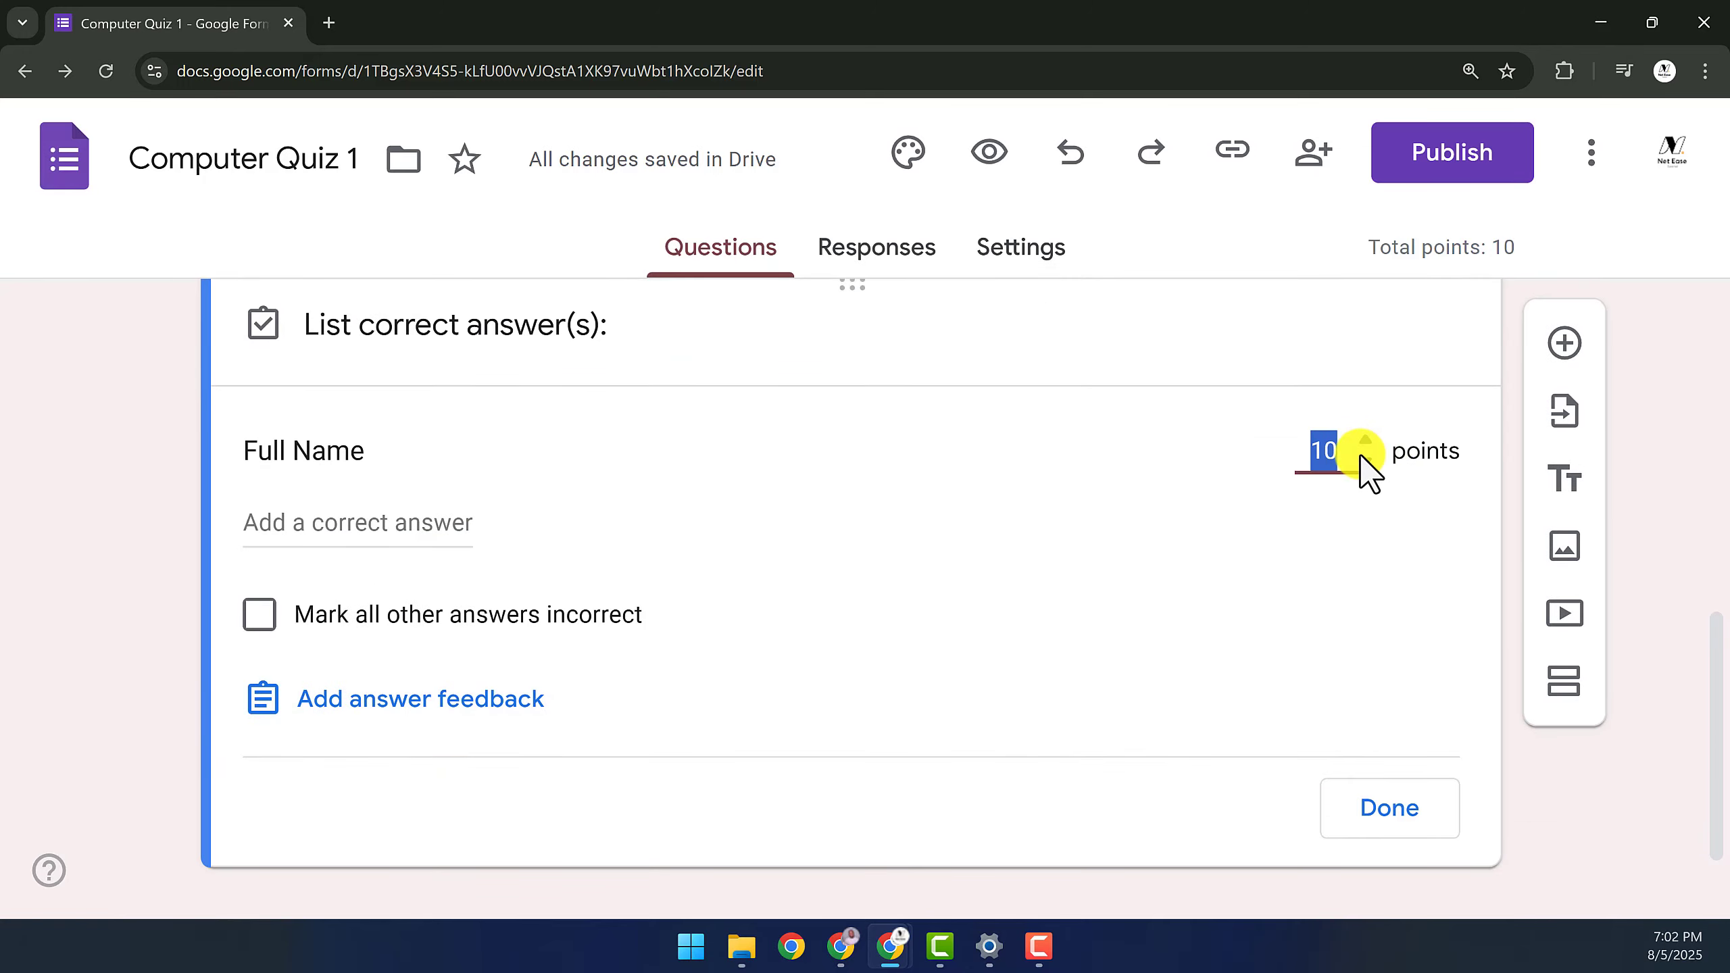
pyautogui.write('0')
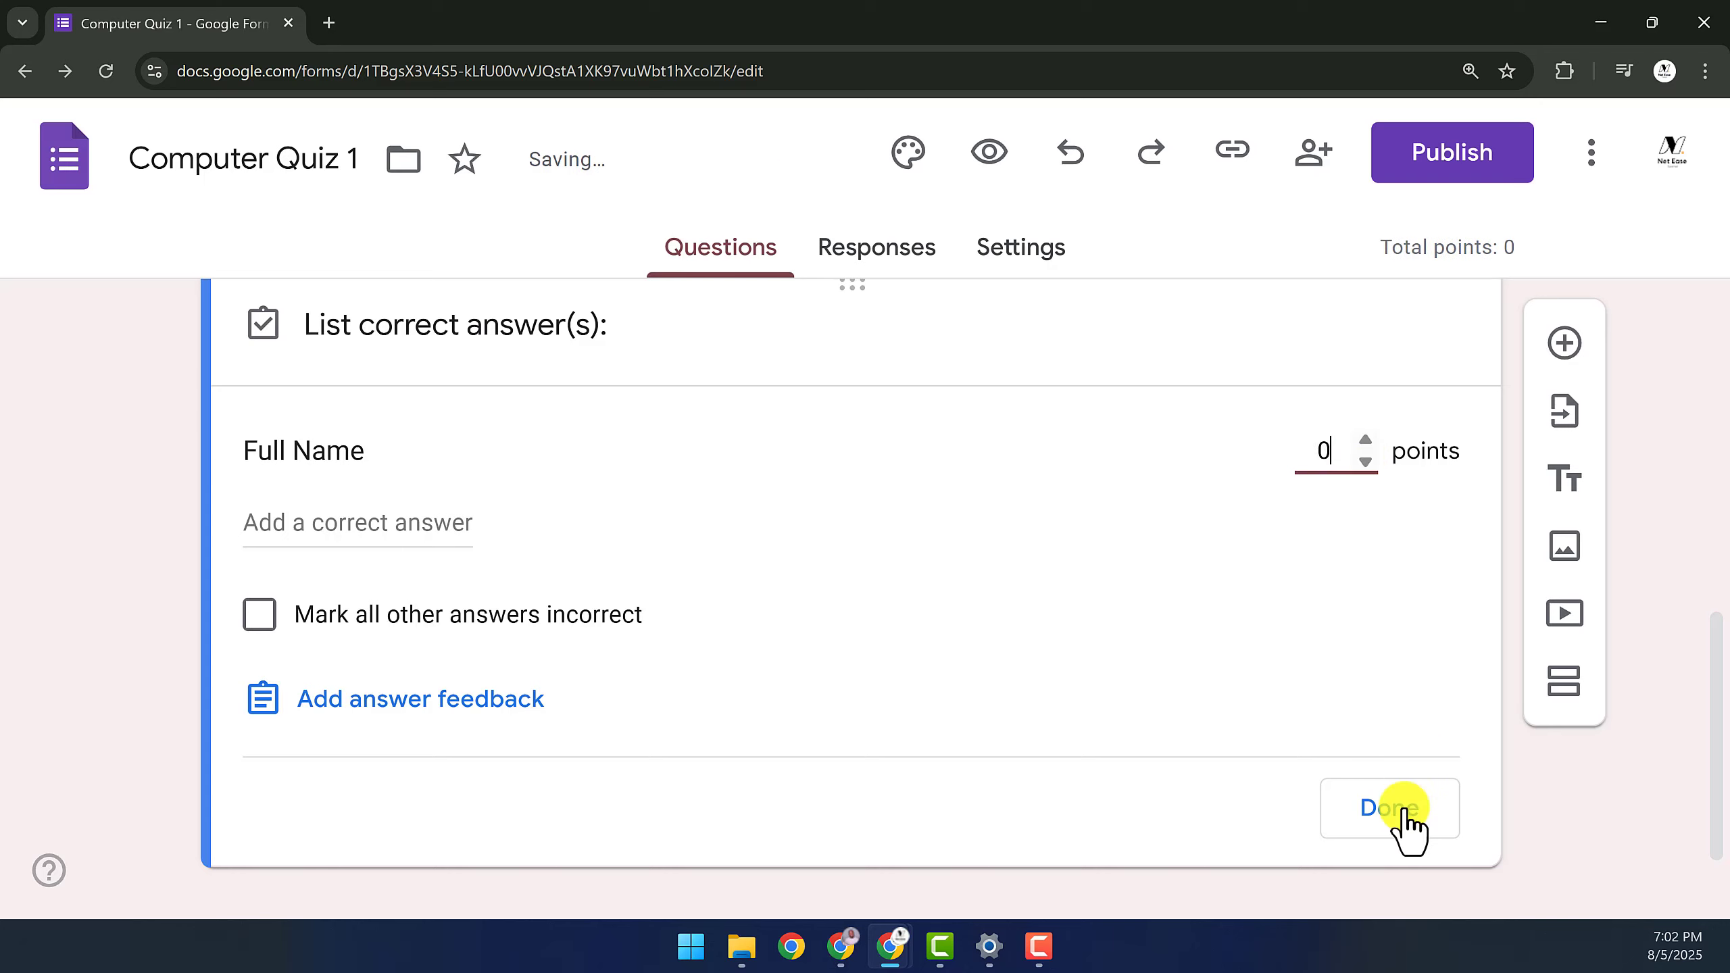
pyautogui.click(1389, 809)
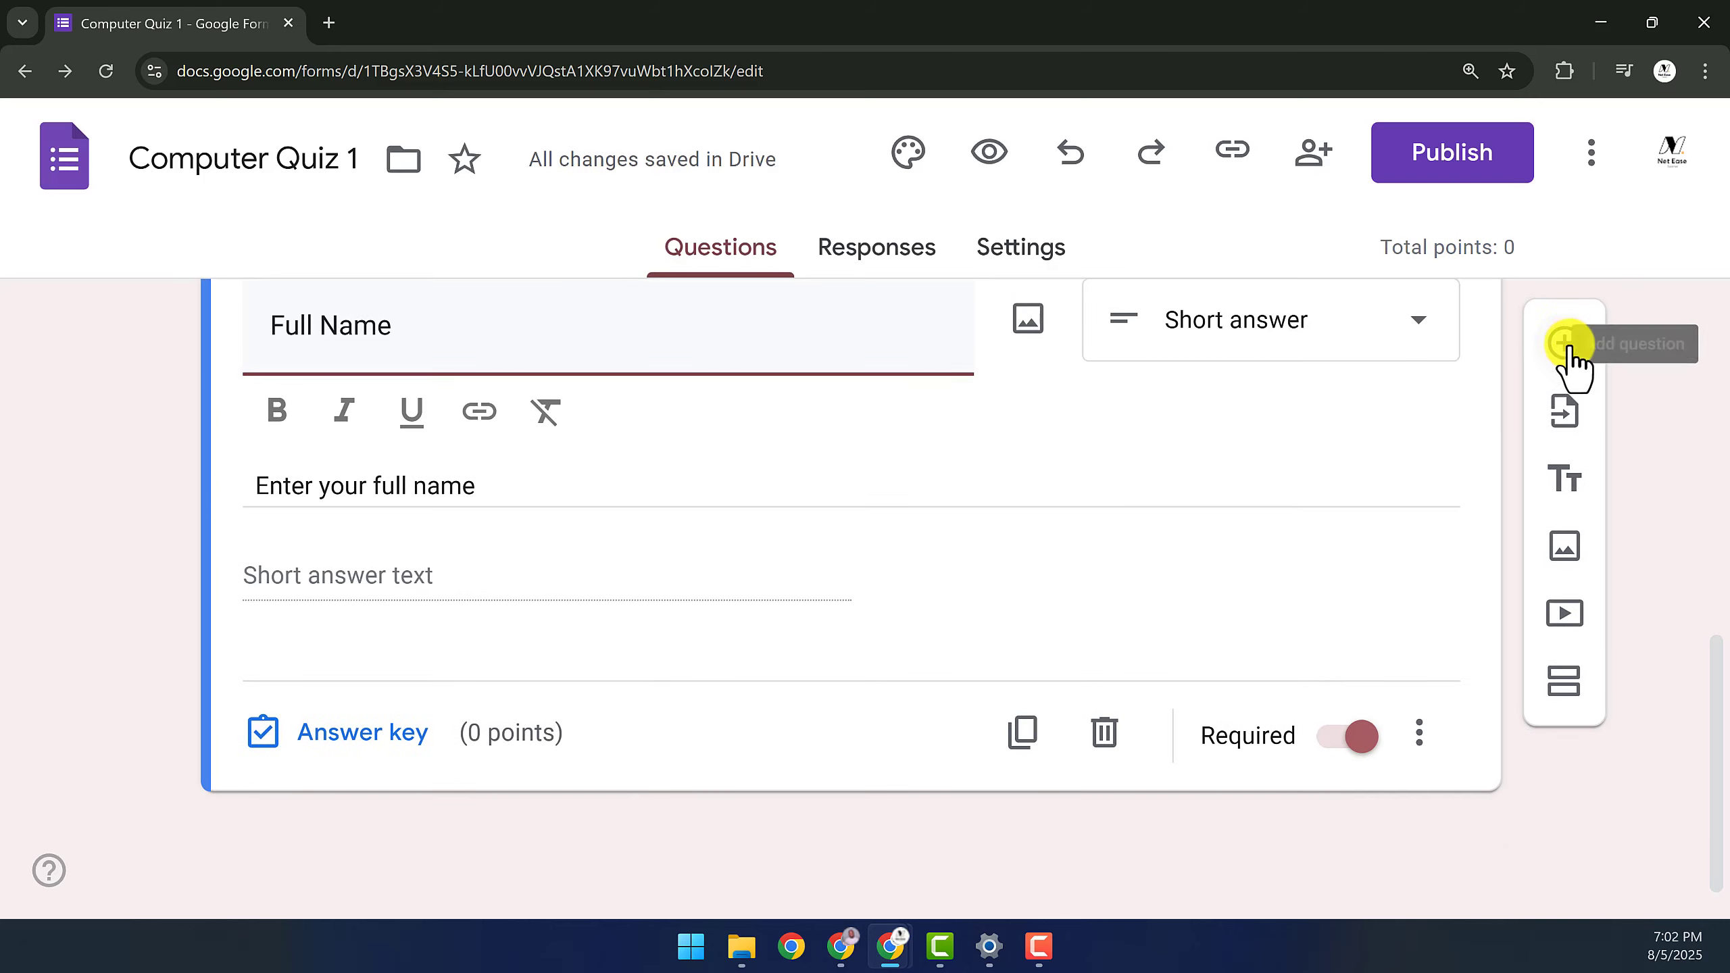
# Add a Dropdown question titled "Gender" after the Full Name question
pyautogui.click(1564, 344)
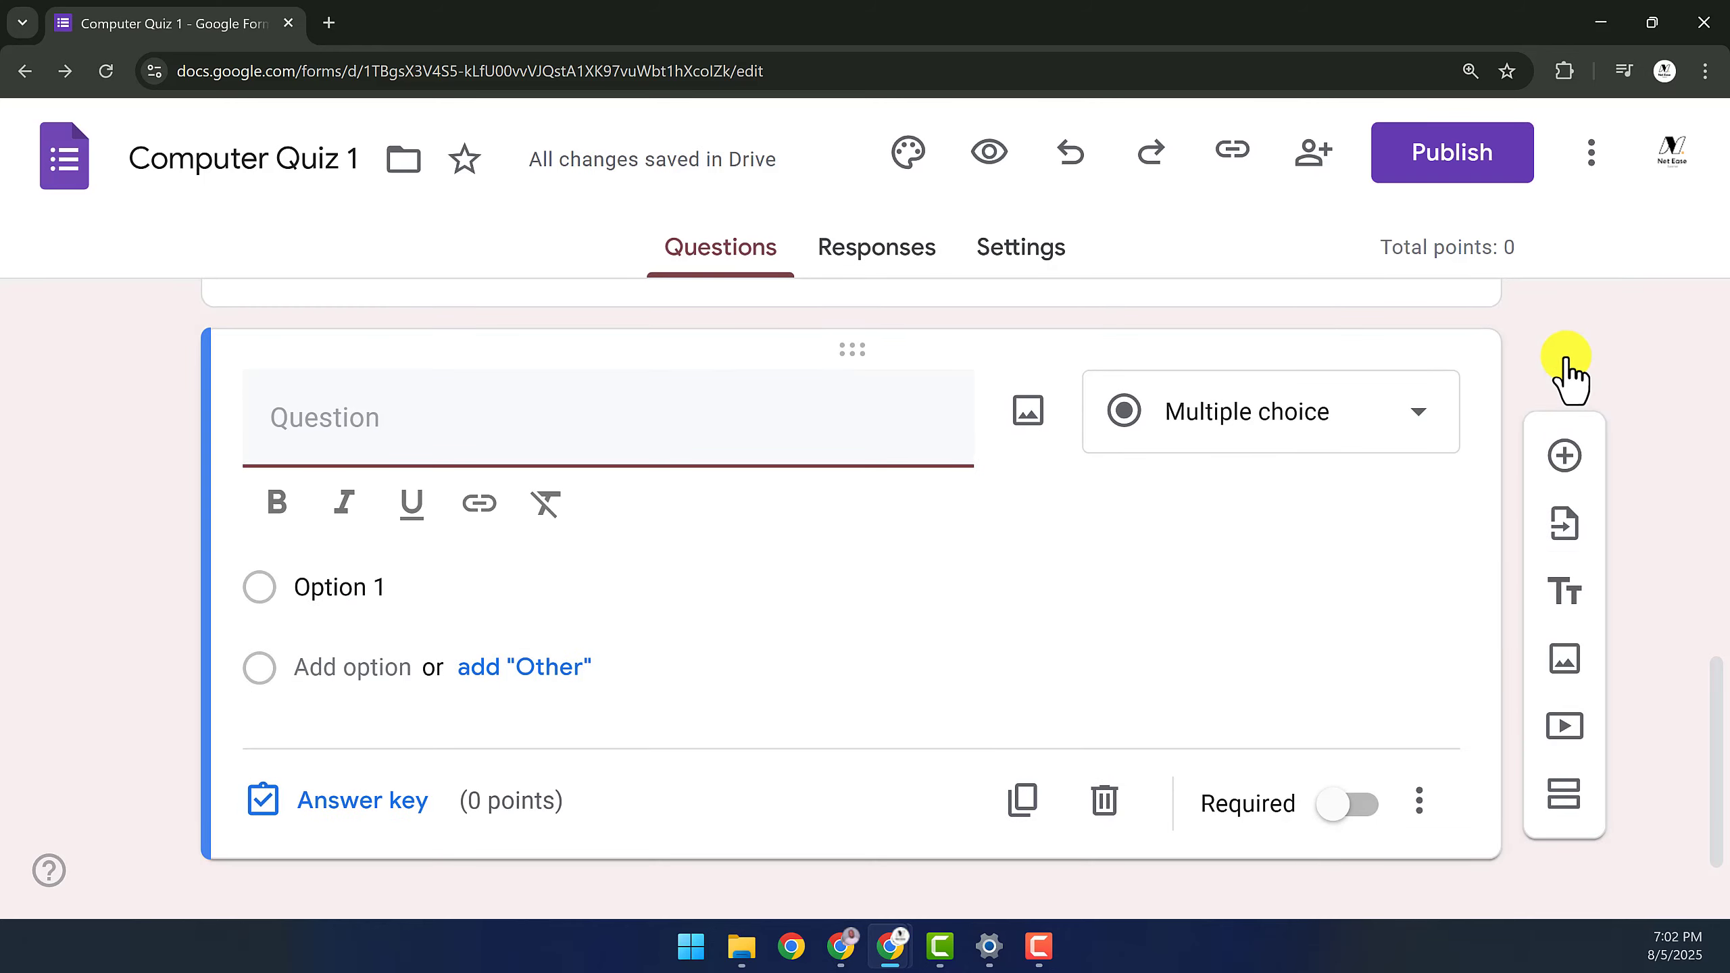
pyautogui.click(1237, 435)
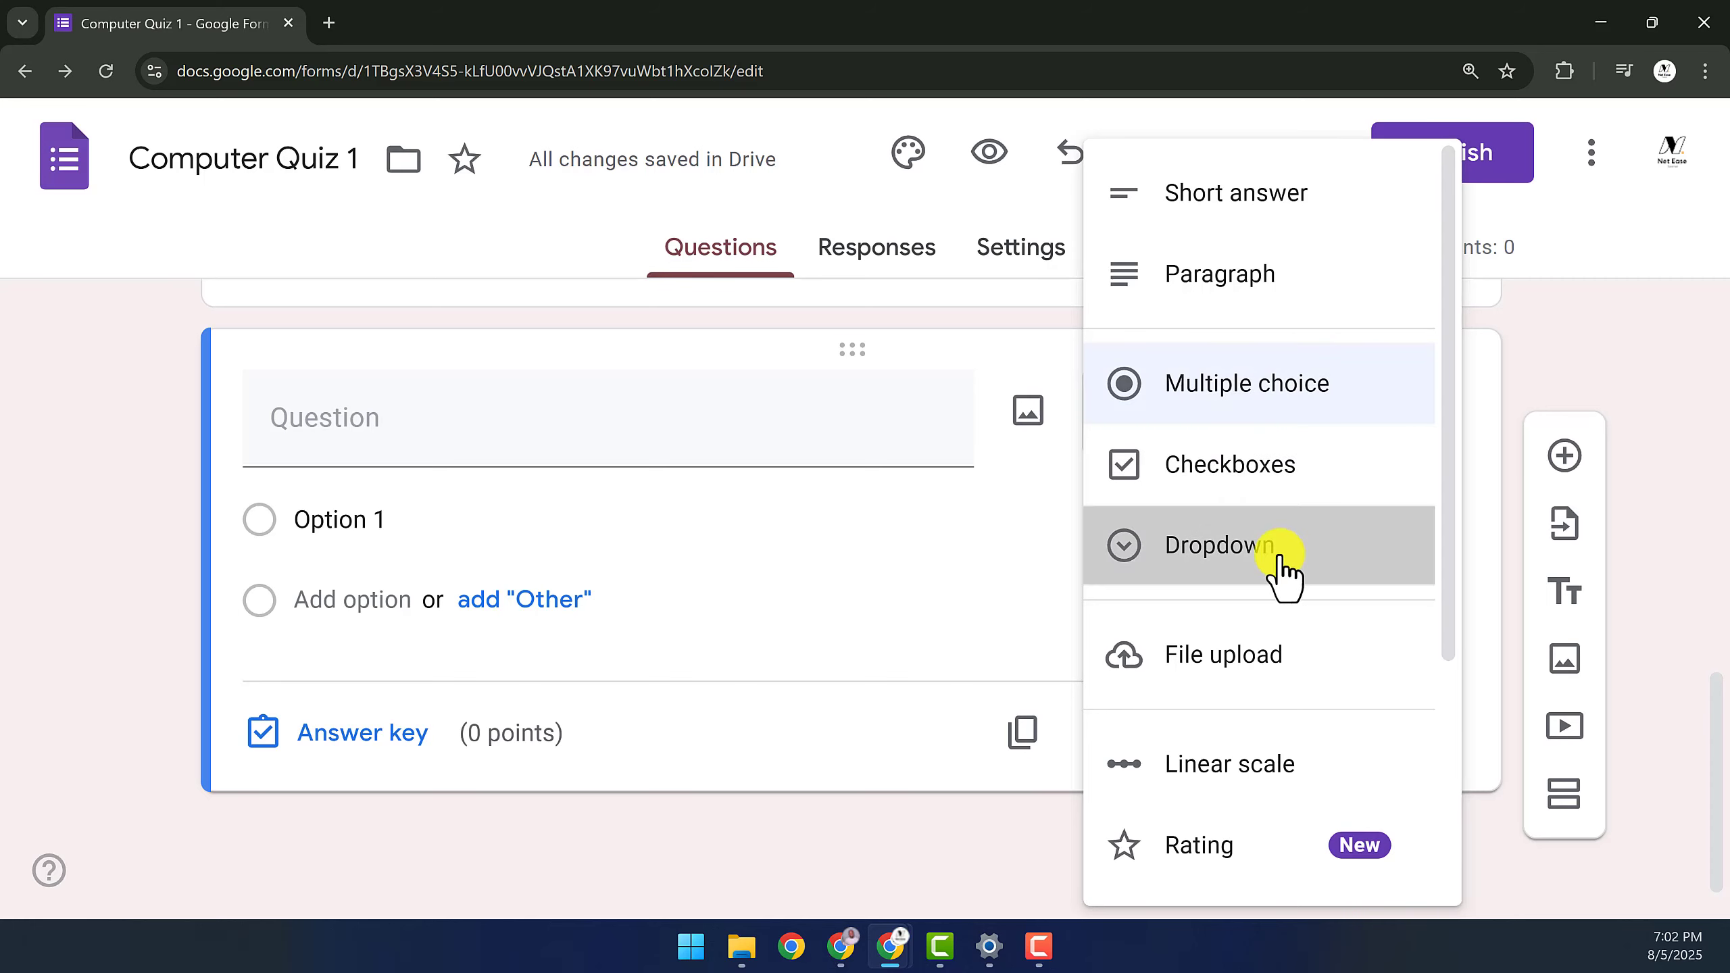
pyautogui.click(1287, 571)
pyautogui.click(590, 427)
pyautogui.write('A')
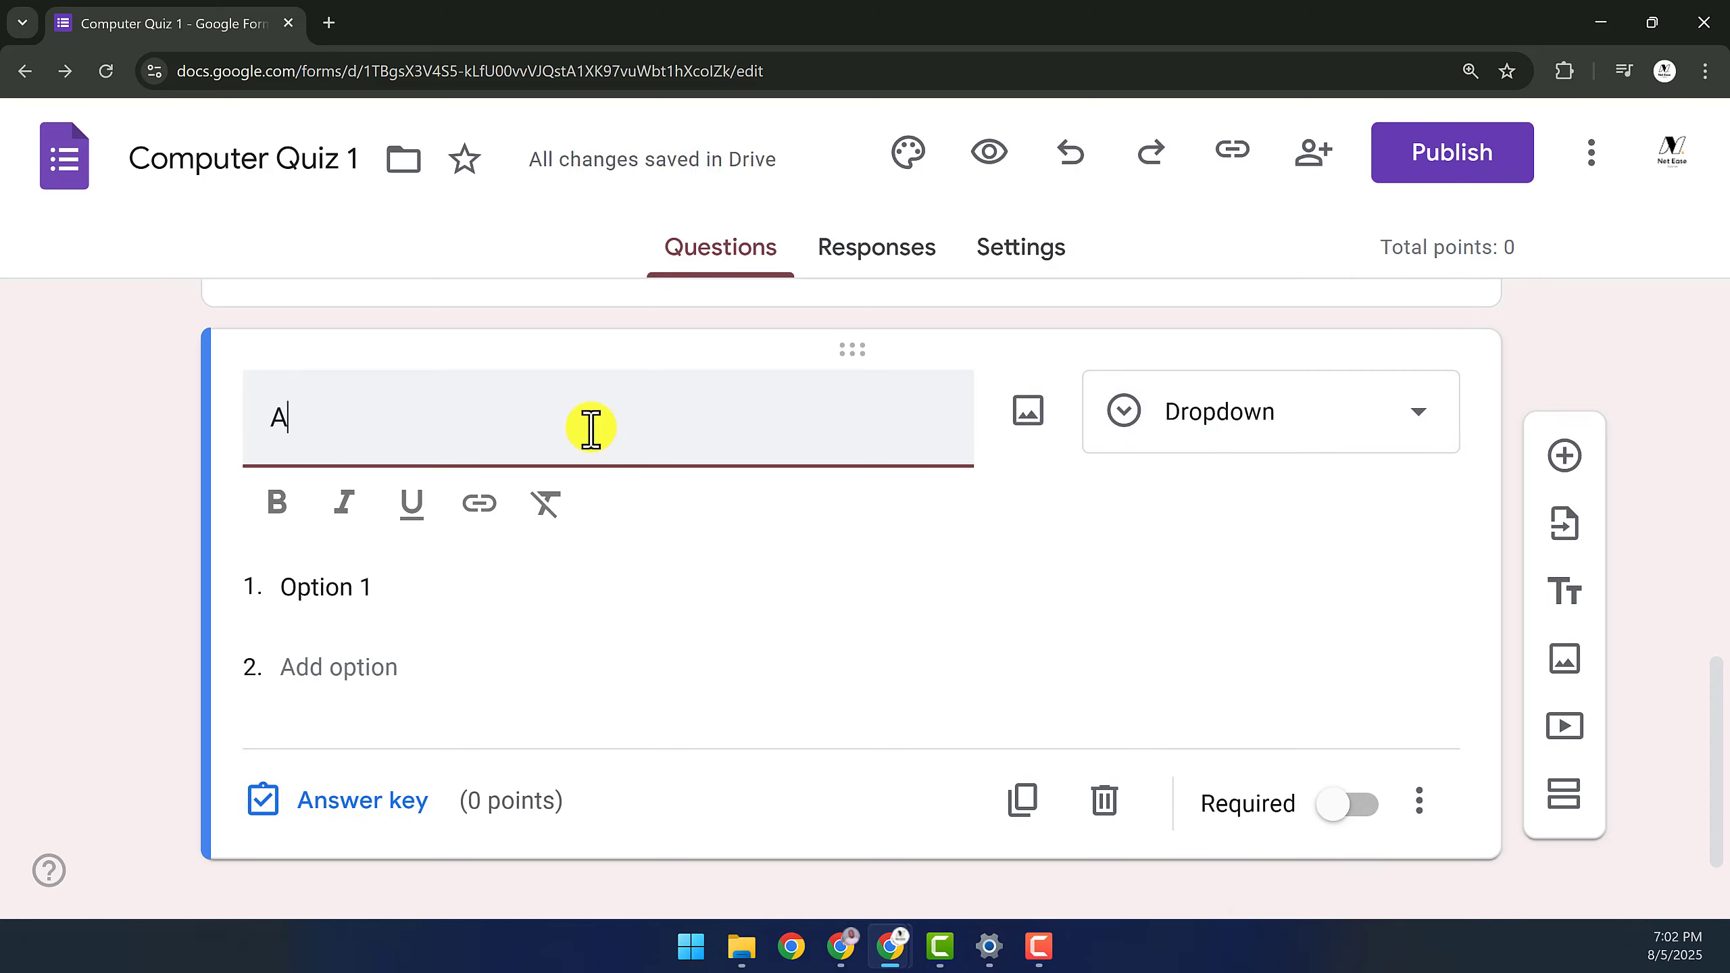
pyautogui.press('BackSpace')
pyautogui.write('Gender')
# Give the Gender question the options Male, Female and Prefer not to say, and make it required
pyautogui.click(361, 590)
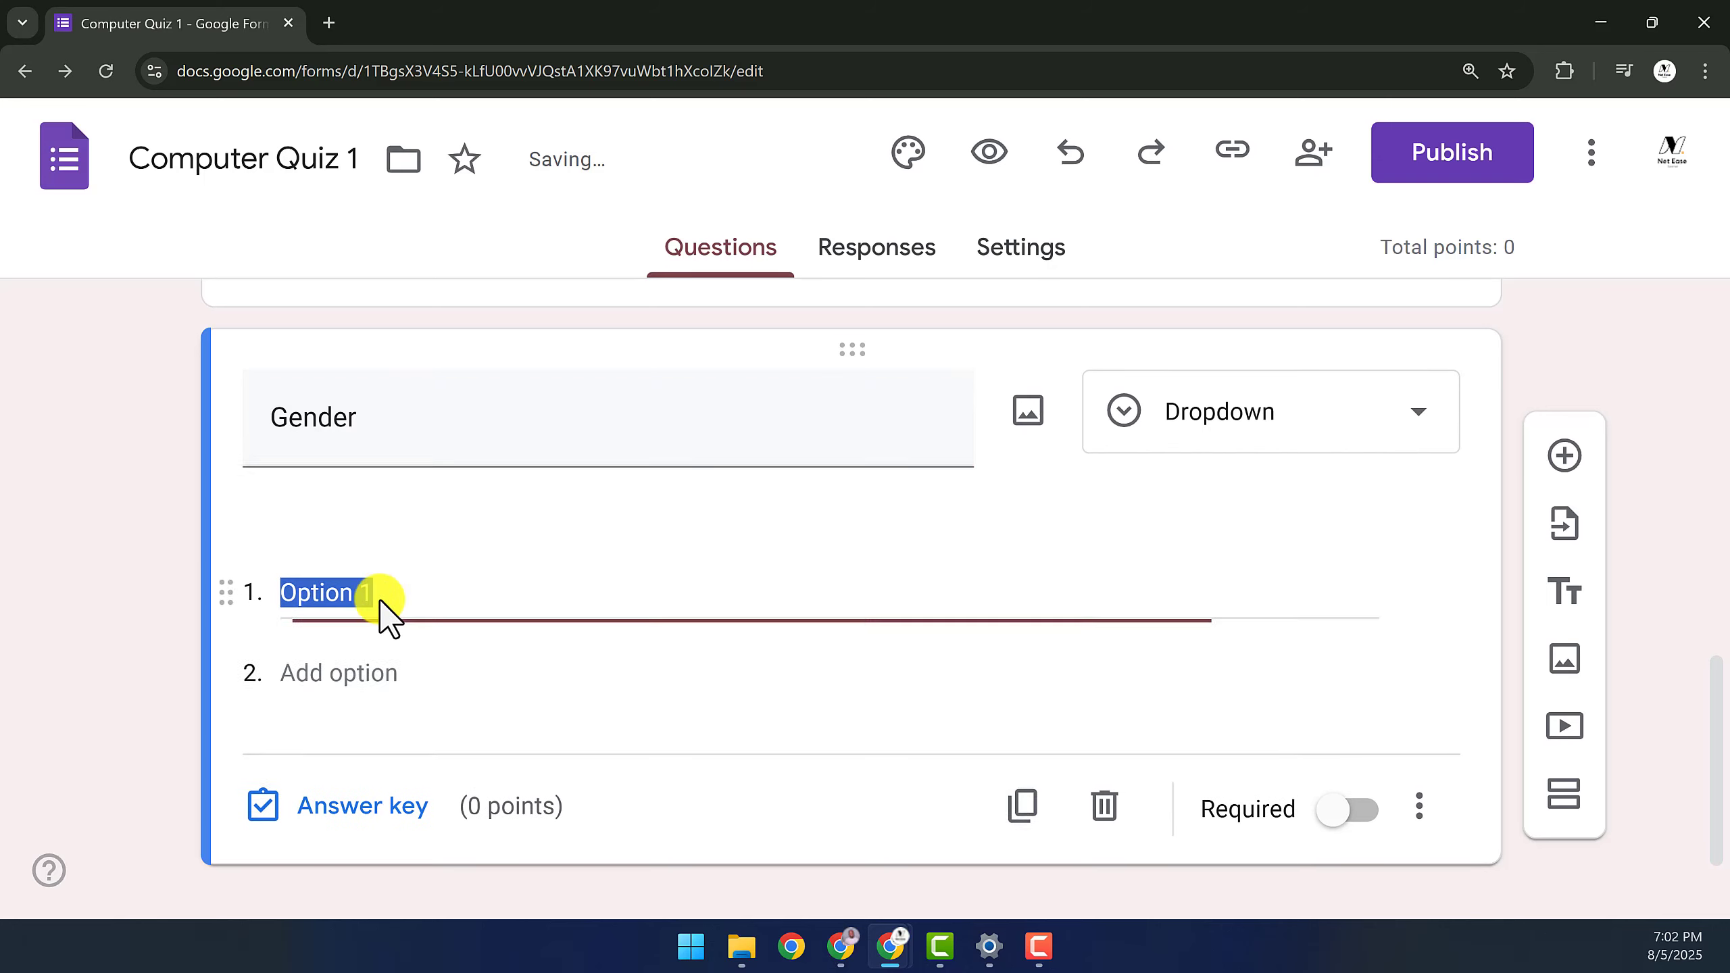
pyautogui.write('Male')
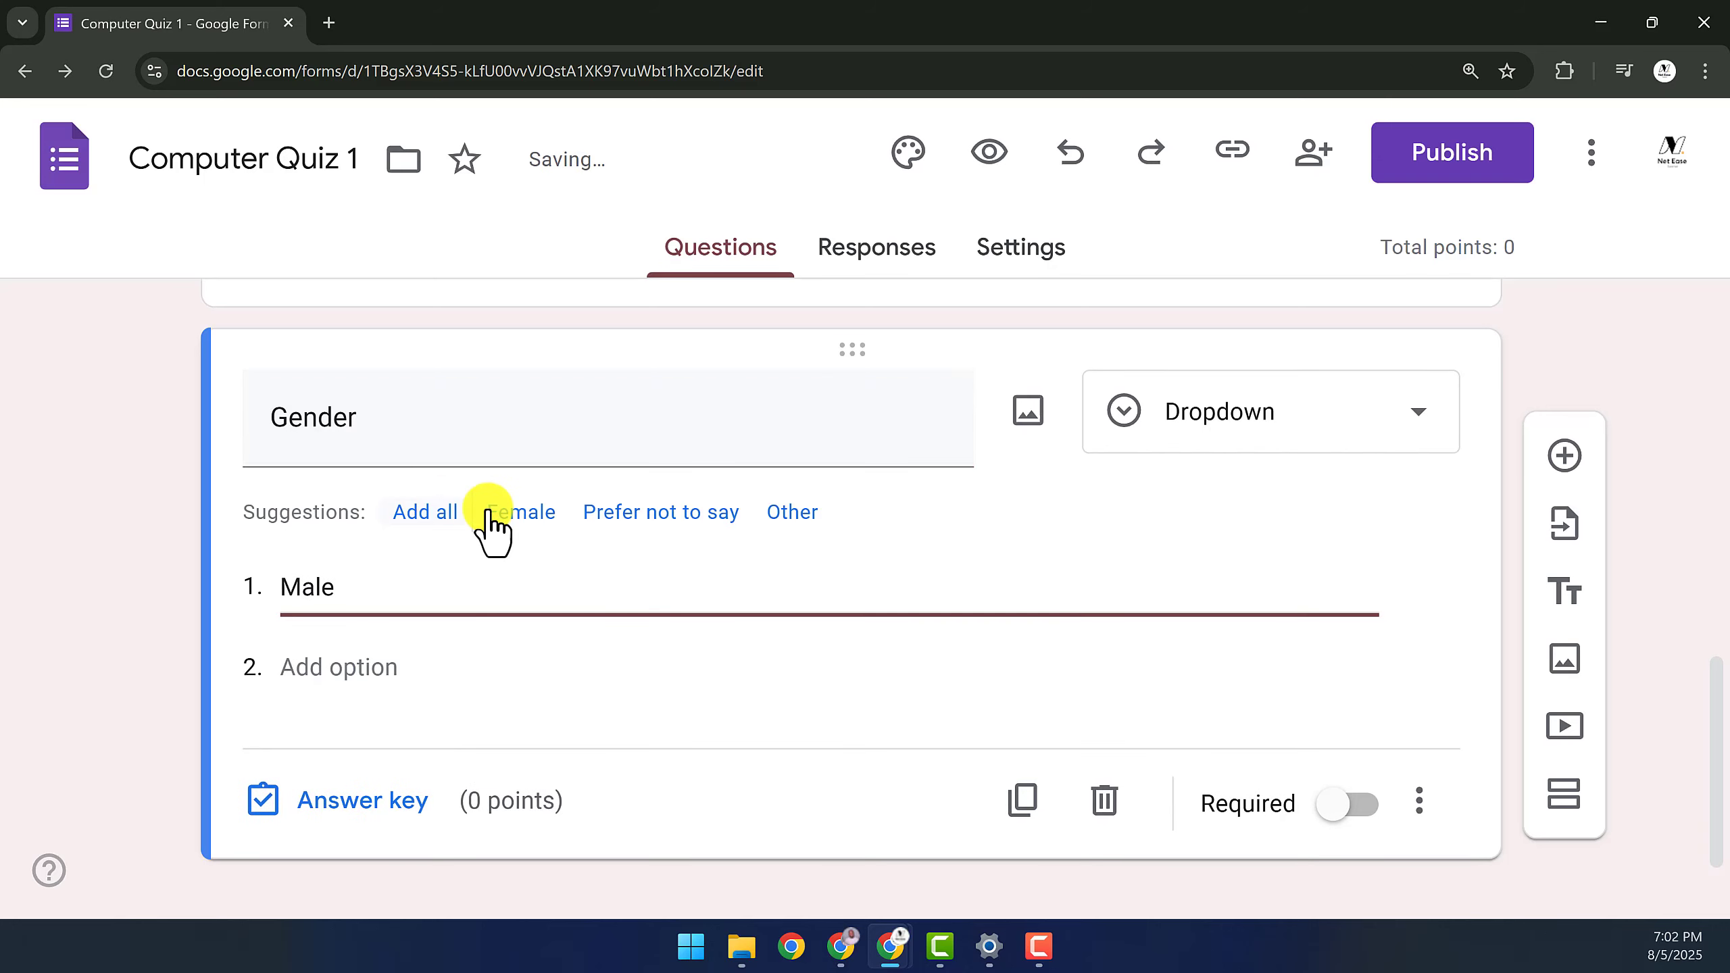
pyautogui.click(407, 517)
pyautogui.scroll(-1, 1488, 739)
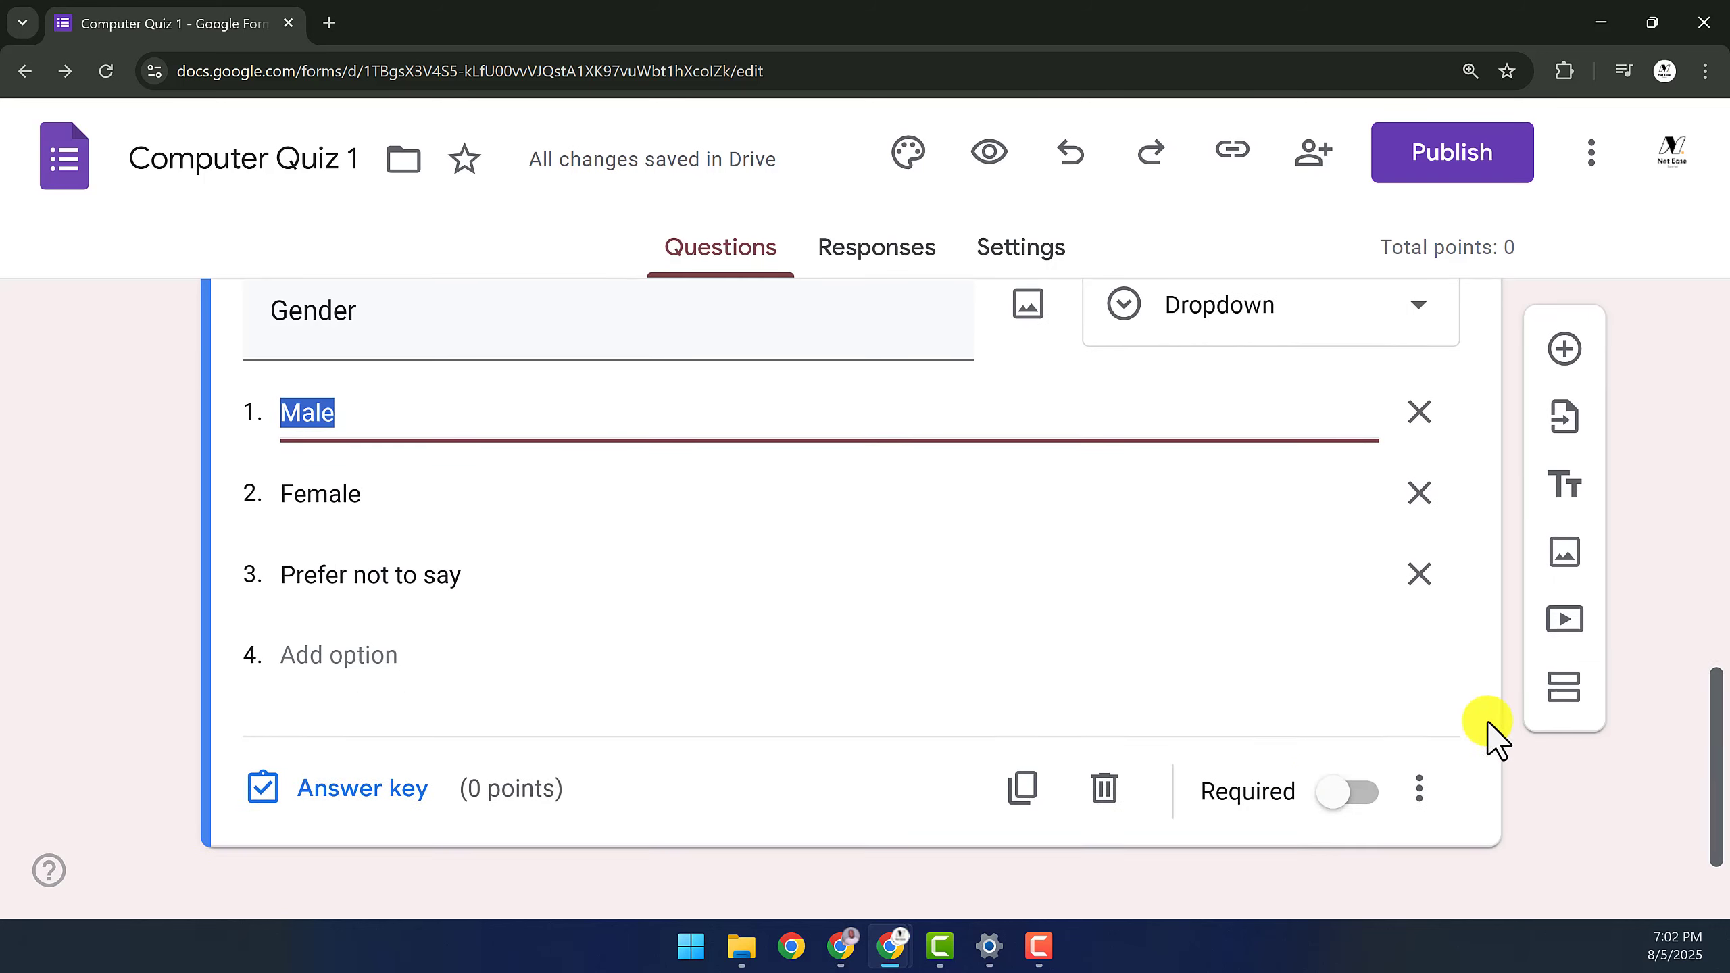
pyautogui.click(1353, 794)
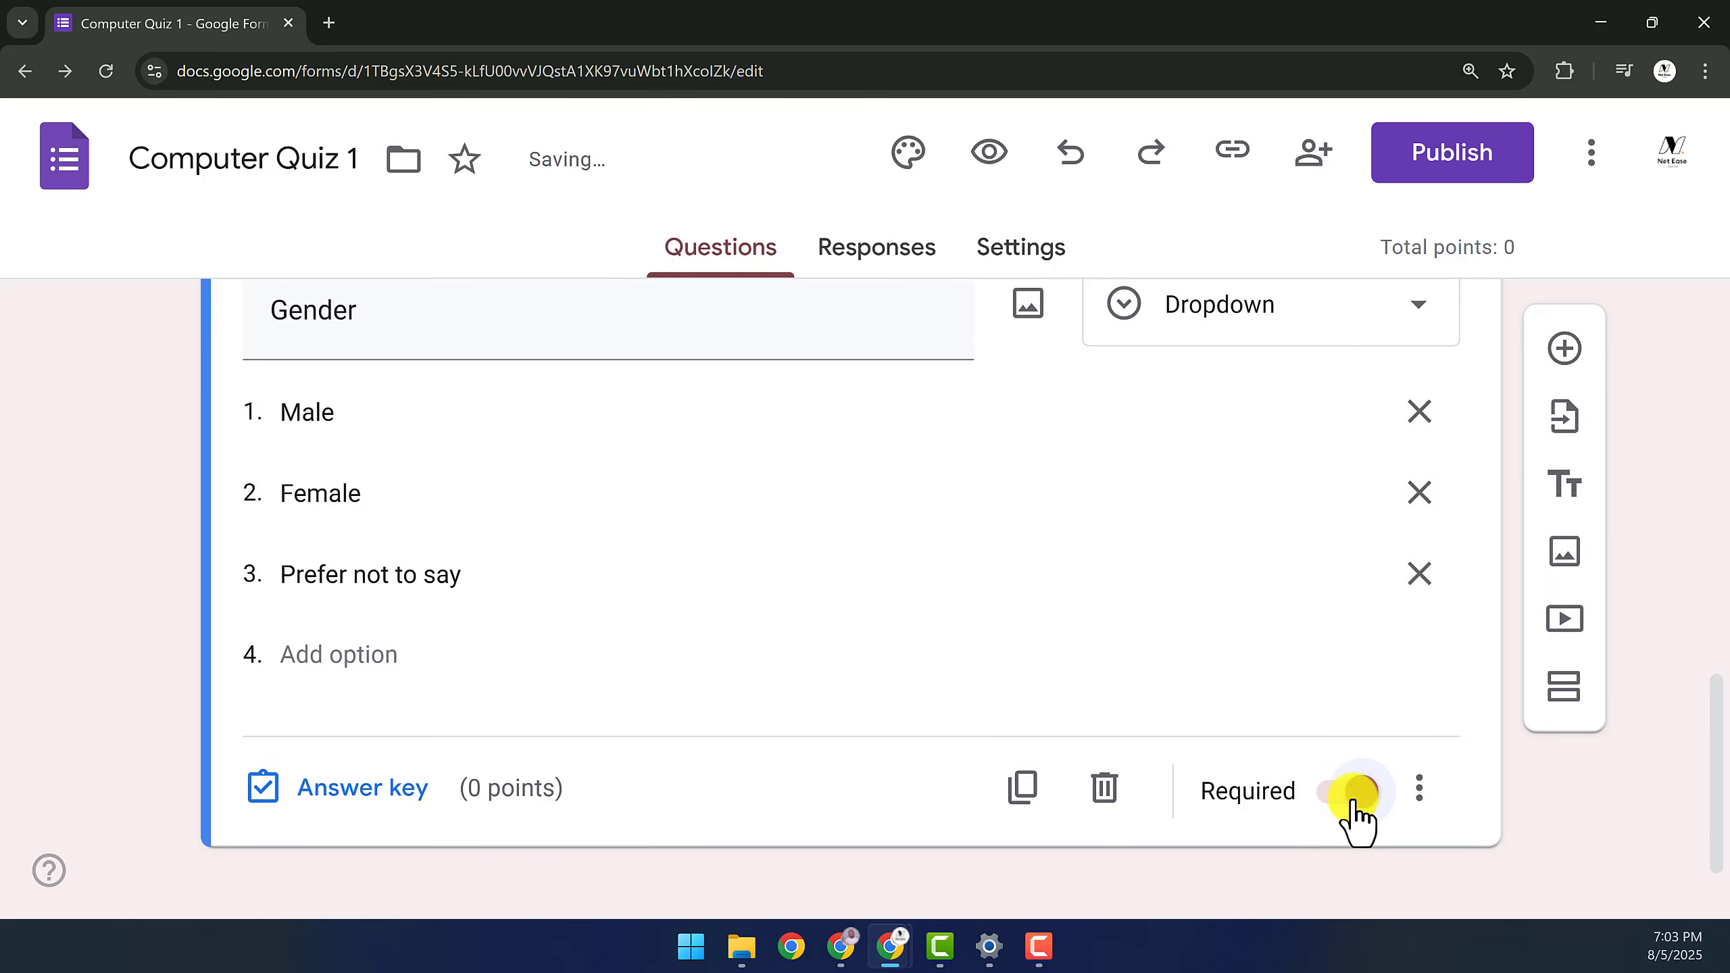
# Add a new section after the Gender question and look over the first section's contents
pyautogui.scroll(-1, 1716, 750)
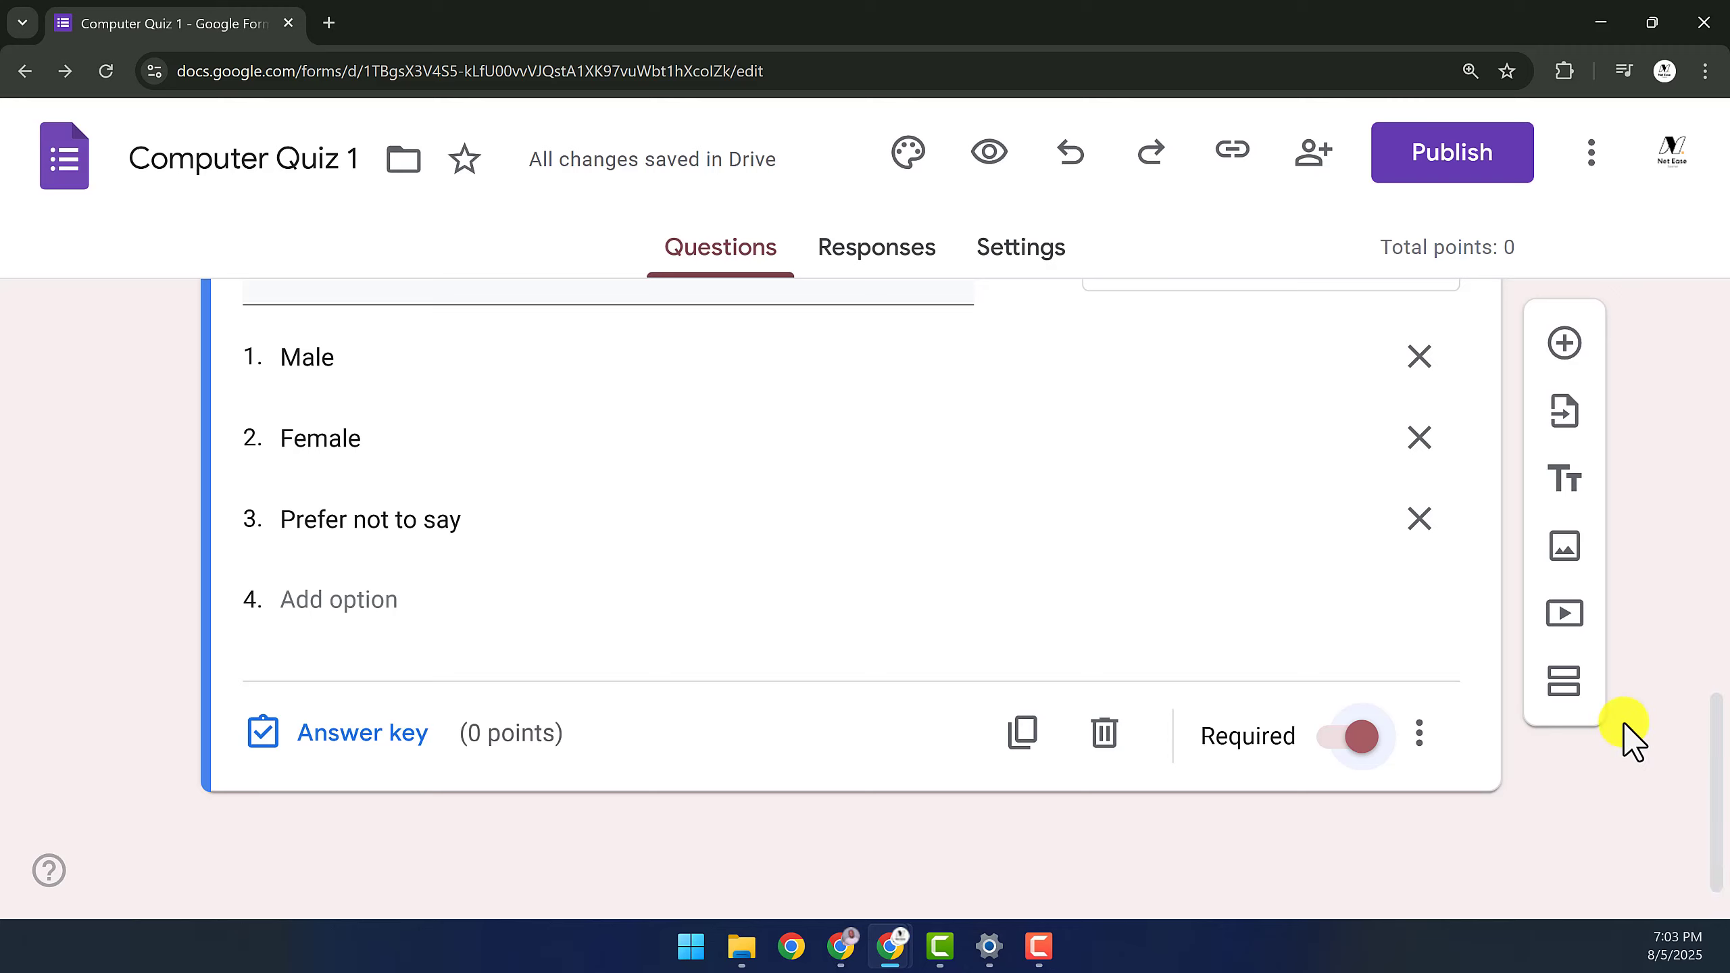
pyautogui.click(1564, 673)
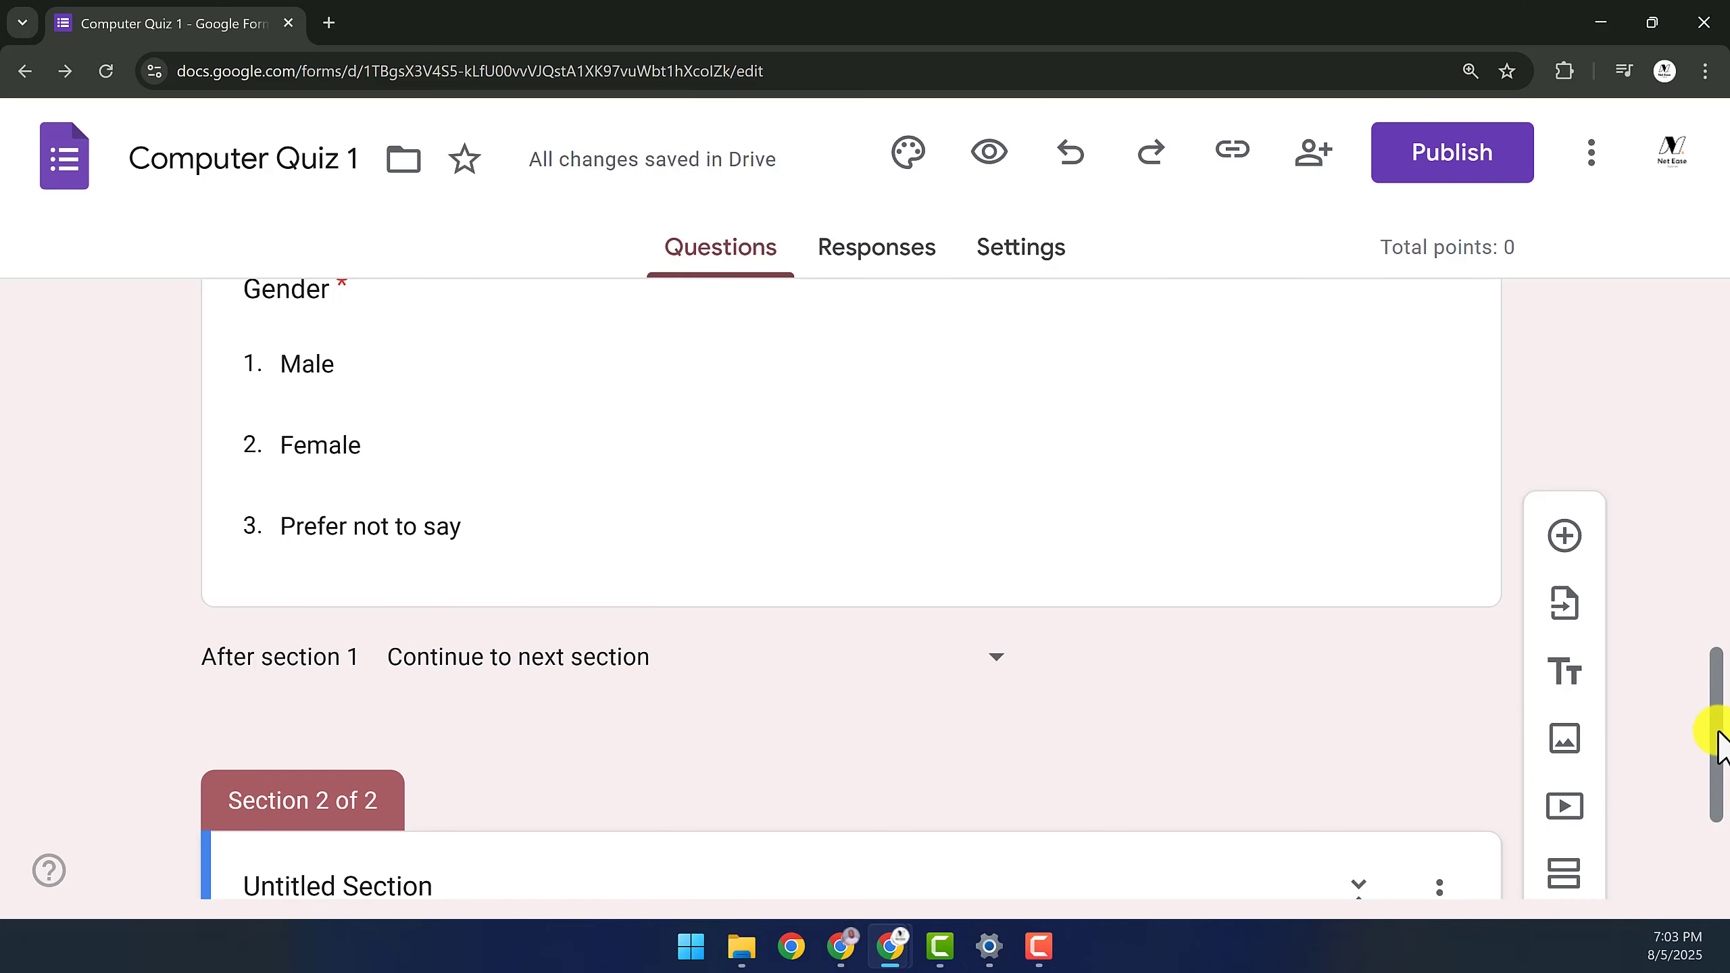
pyautogui.moveTo(1718, 715); pyautogui.dragTo(1723, 521)
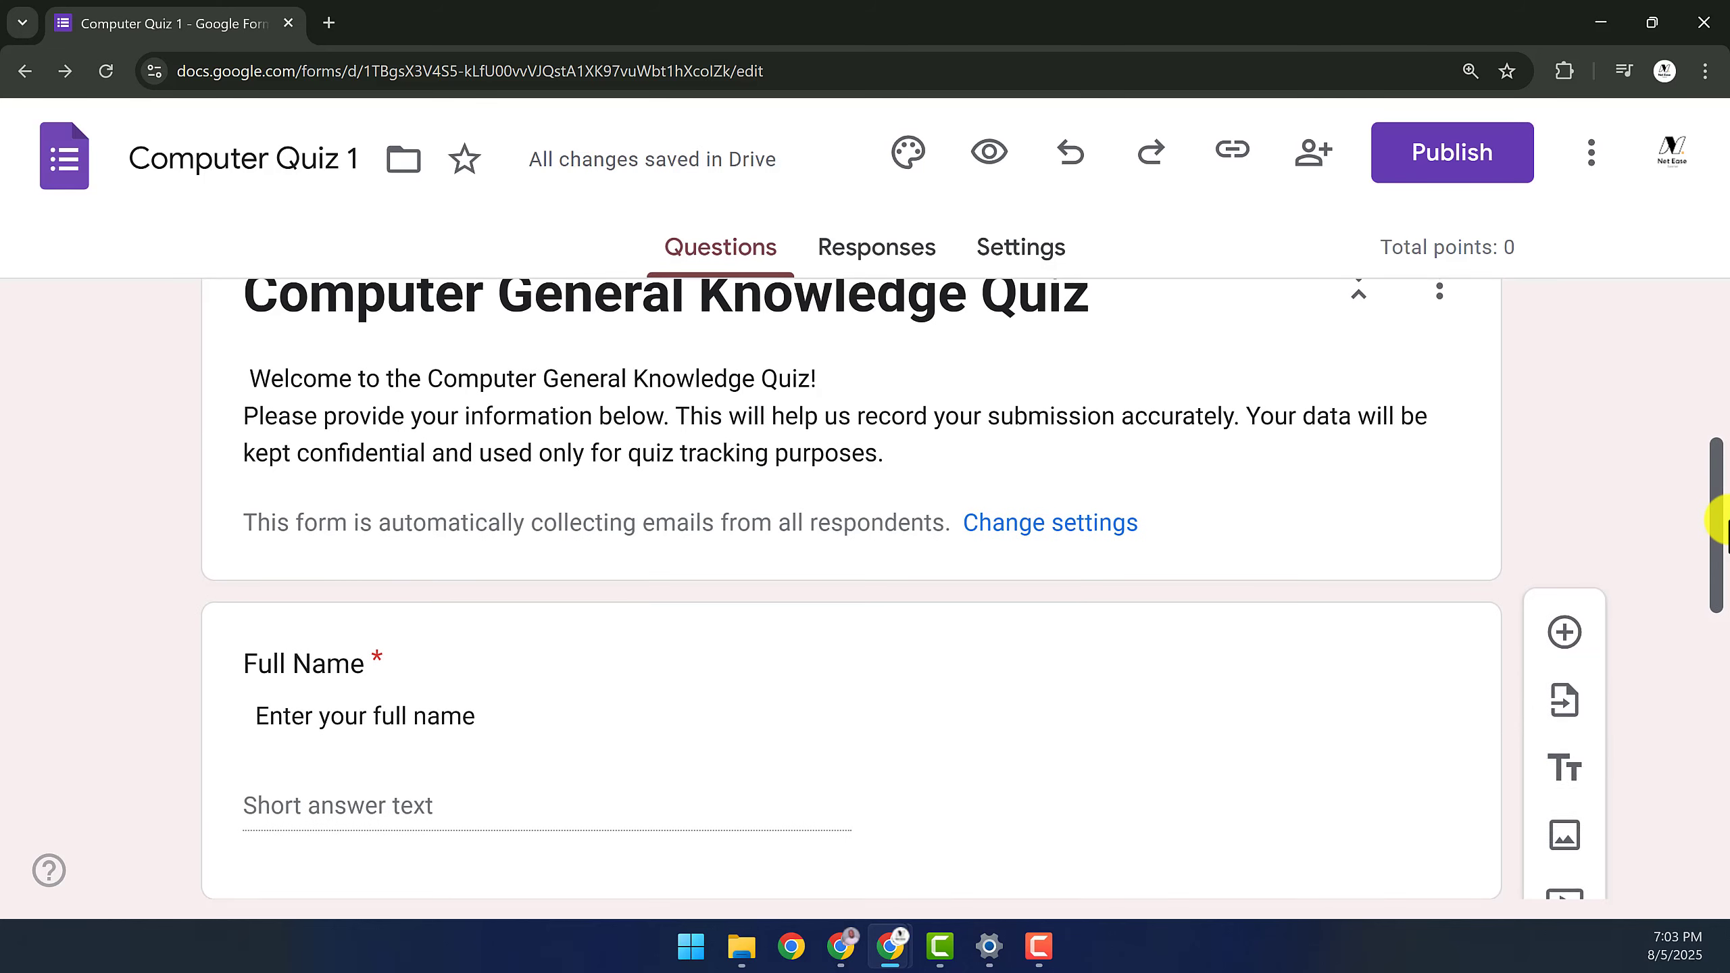
pyautogui.scroll(-4, 1722, 579)
pyautogui.moveTo(1722, 632); pyautogui.dragTo(1714, 815)
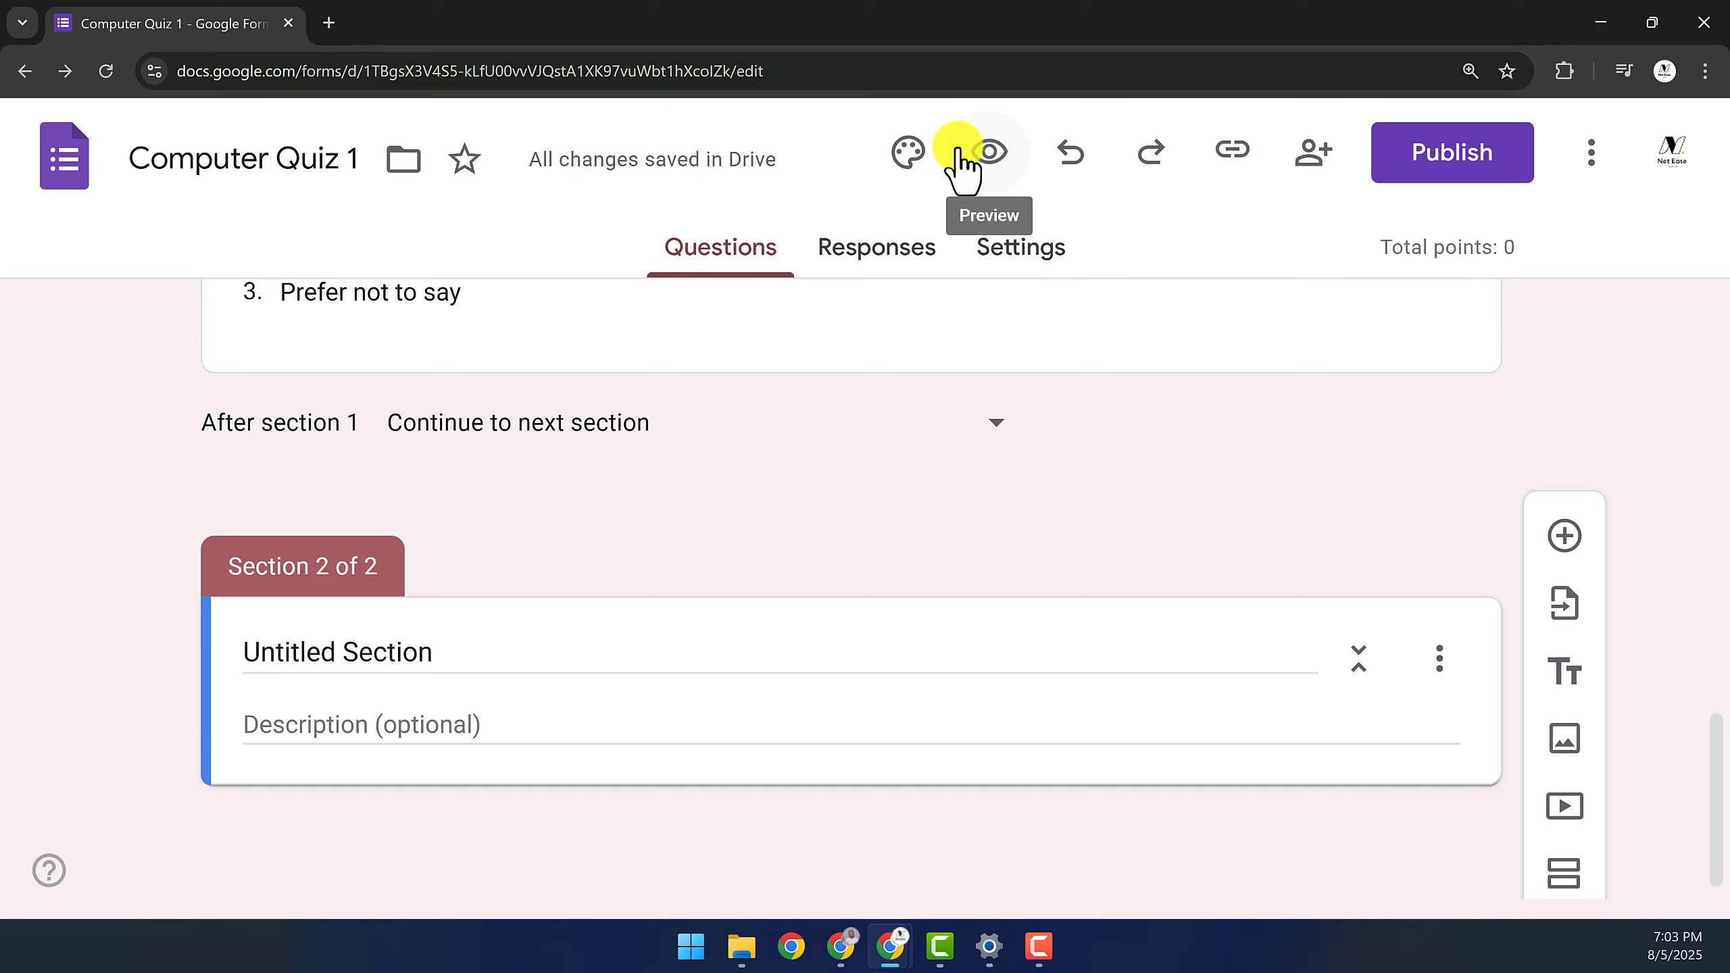
# Preview the form, try to continue to its second page, and close the preview
pyautogui.click(999, 160)
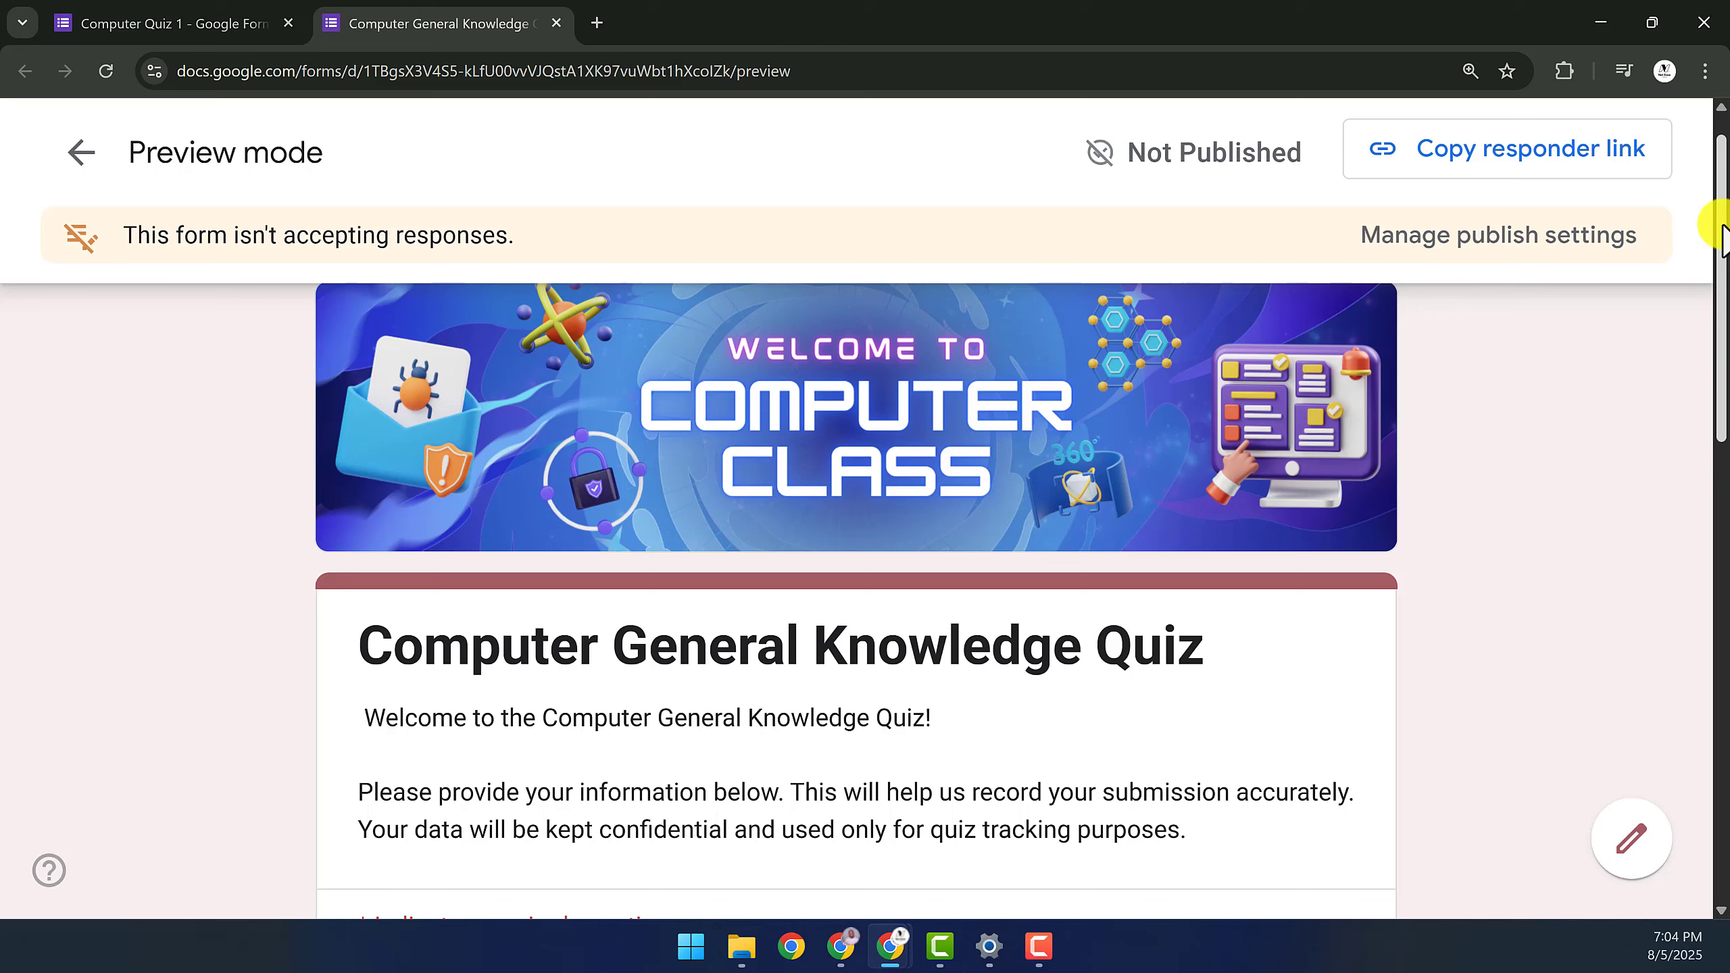
pyautogui.moveTo(1723, 232); pyautogui.dragTo(1678, 685)
pyautogui.scroll(-2, 1674, 668)
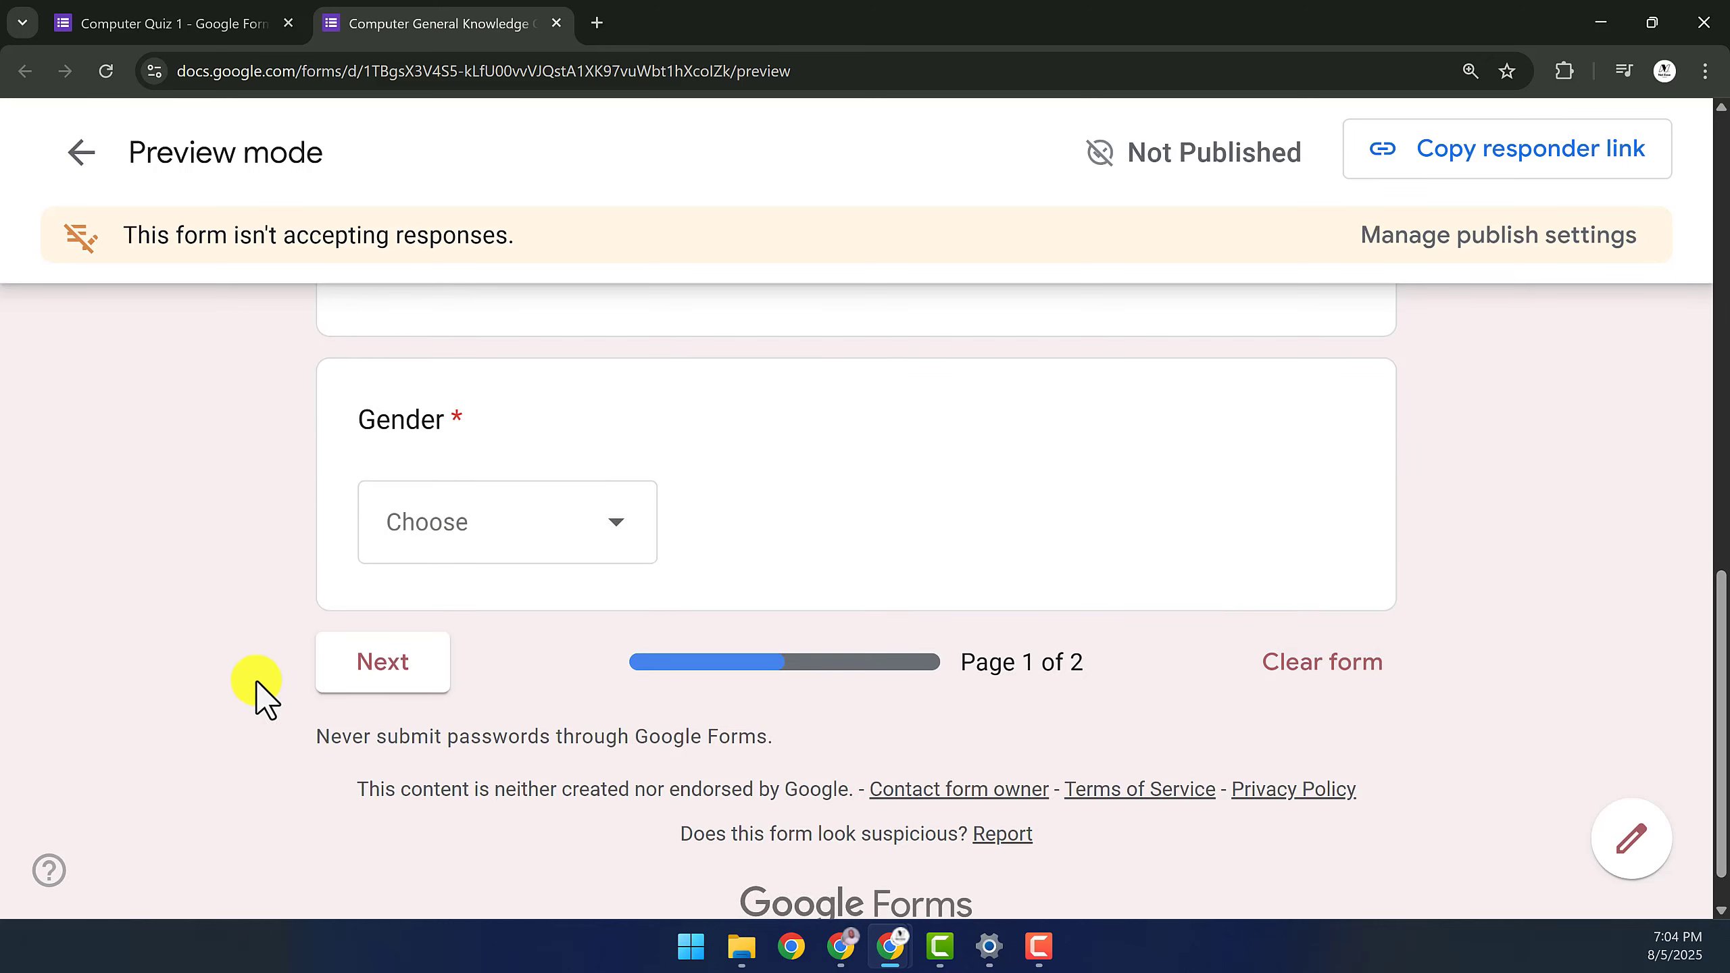
pyautogui.click(423, 680)
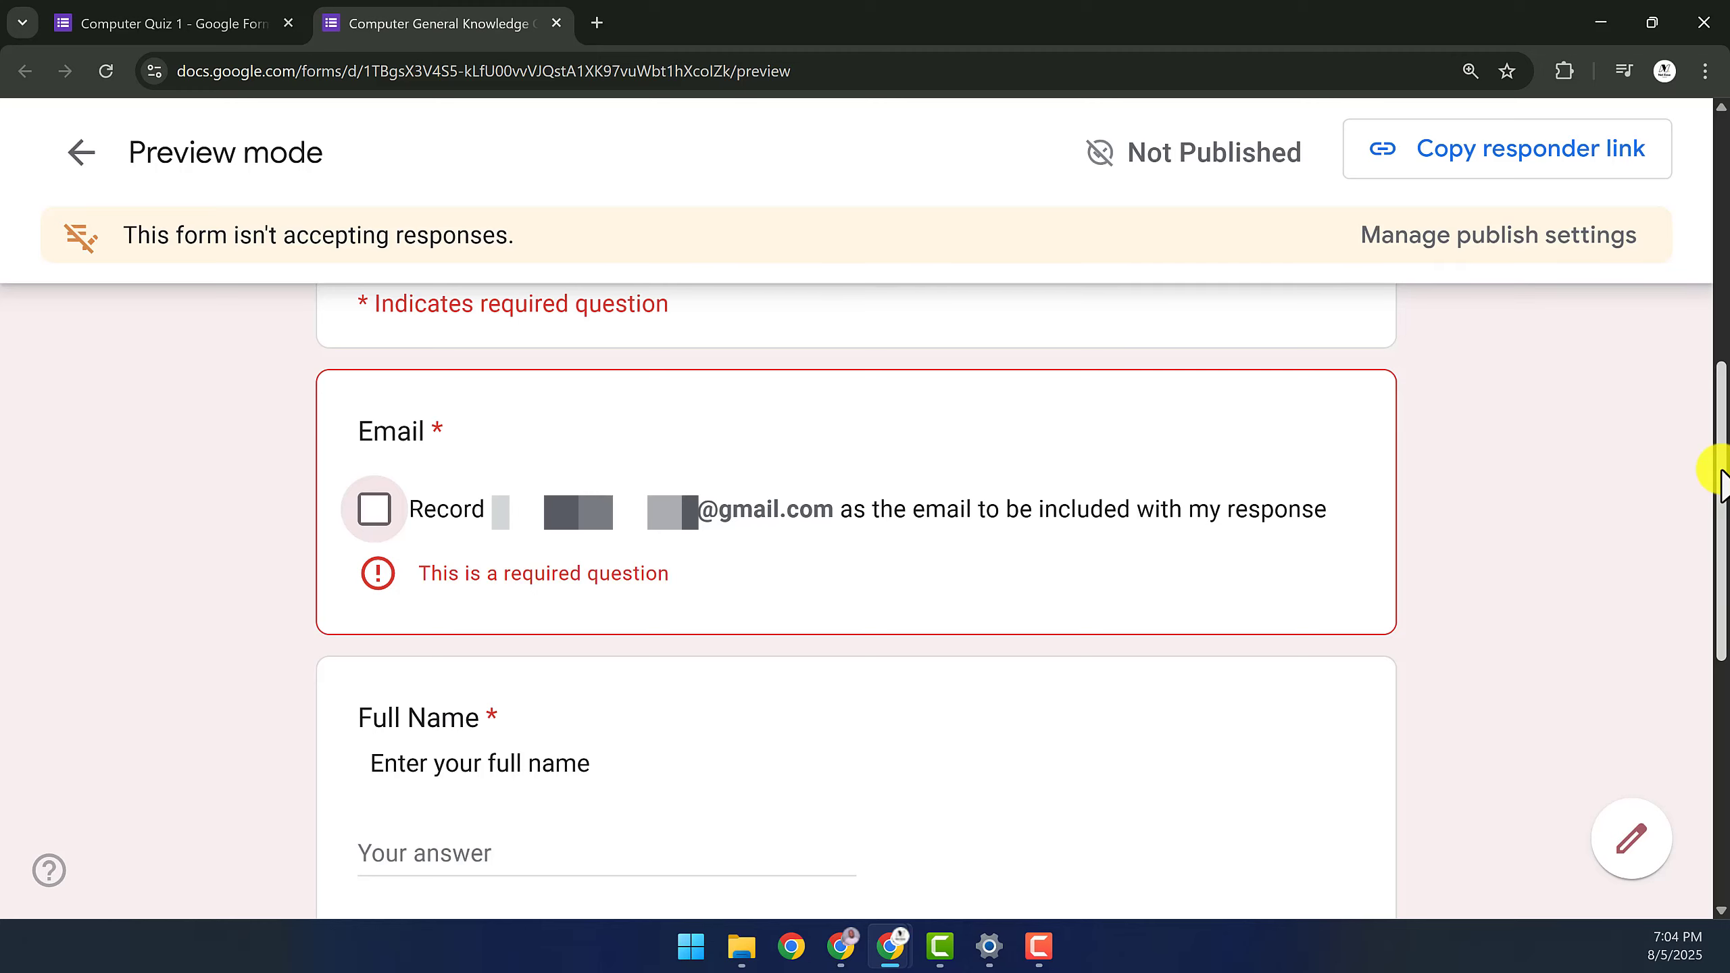
pyautogui.click(555, 23)
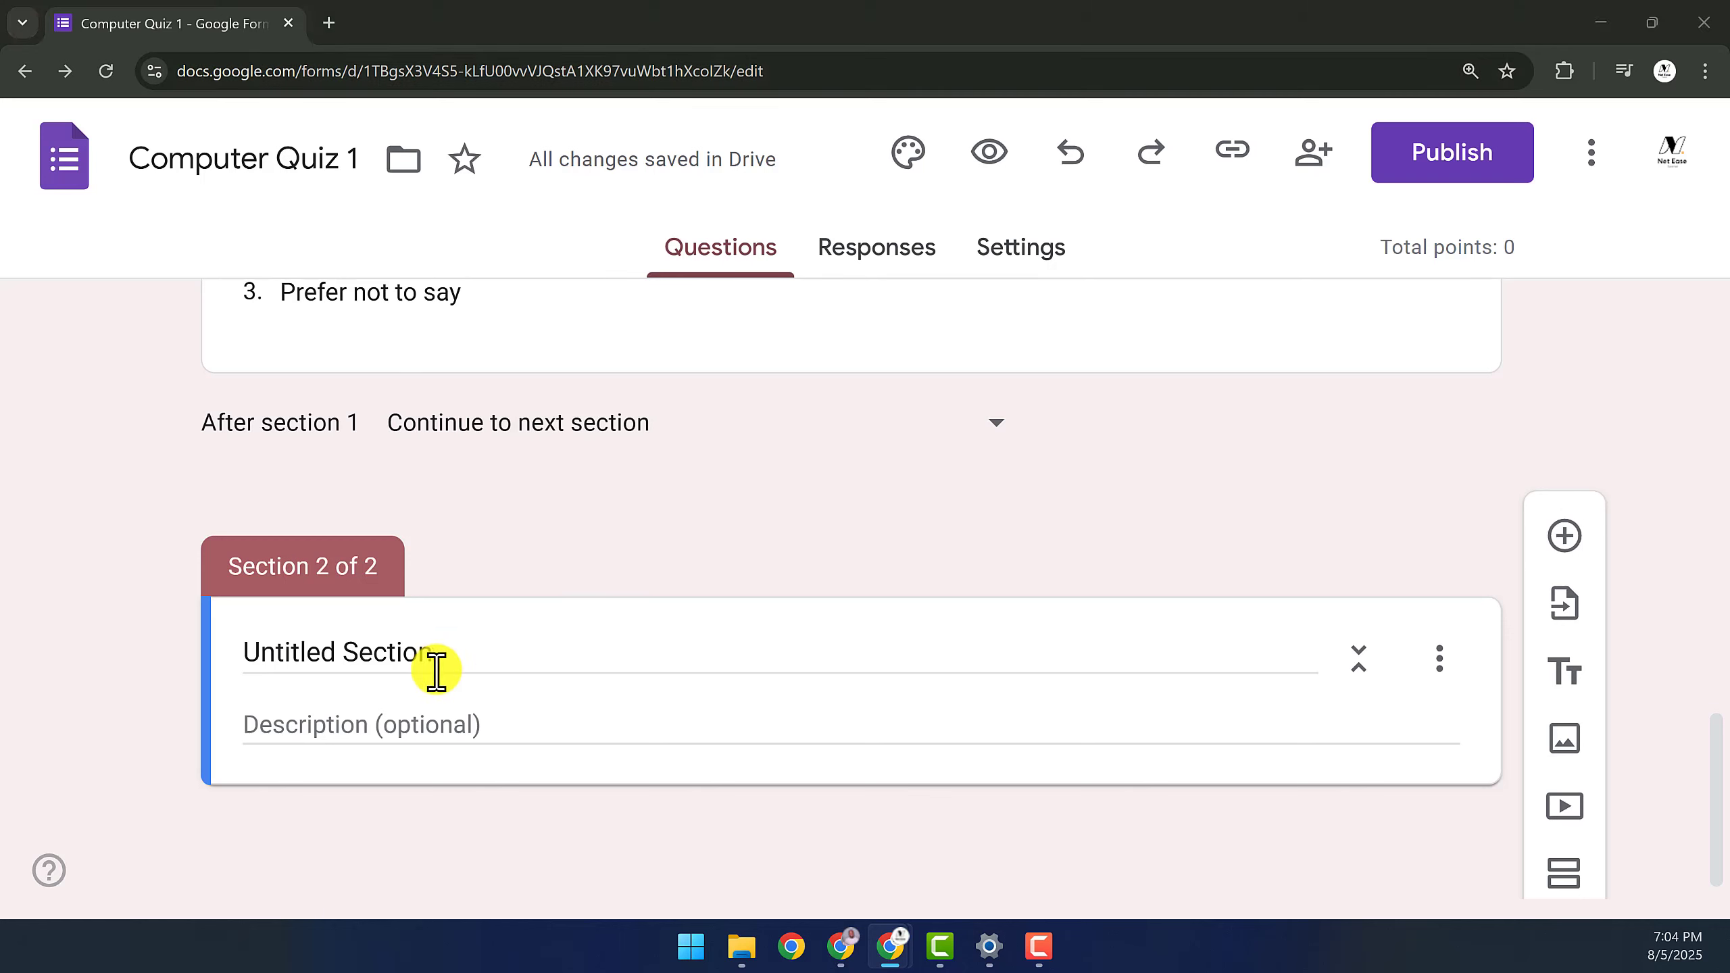
# Replace the title of section 2 with "Computer Quiz Questions" in bold
pyautogui.click(435, 671)
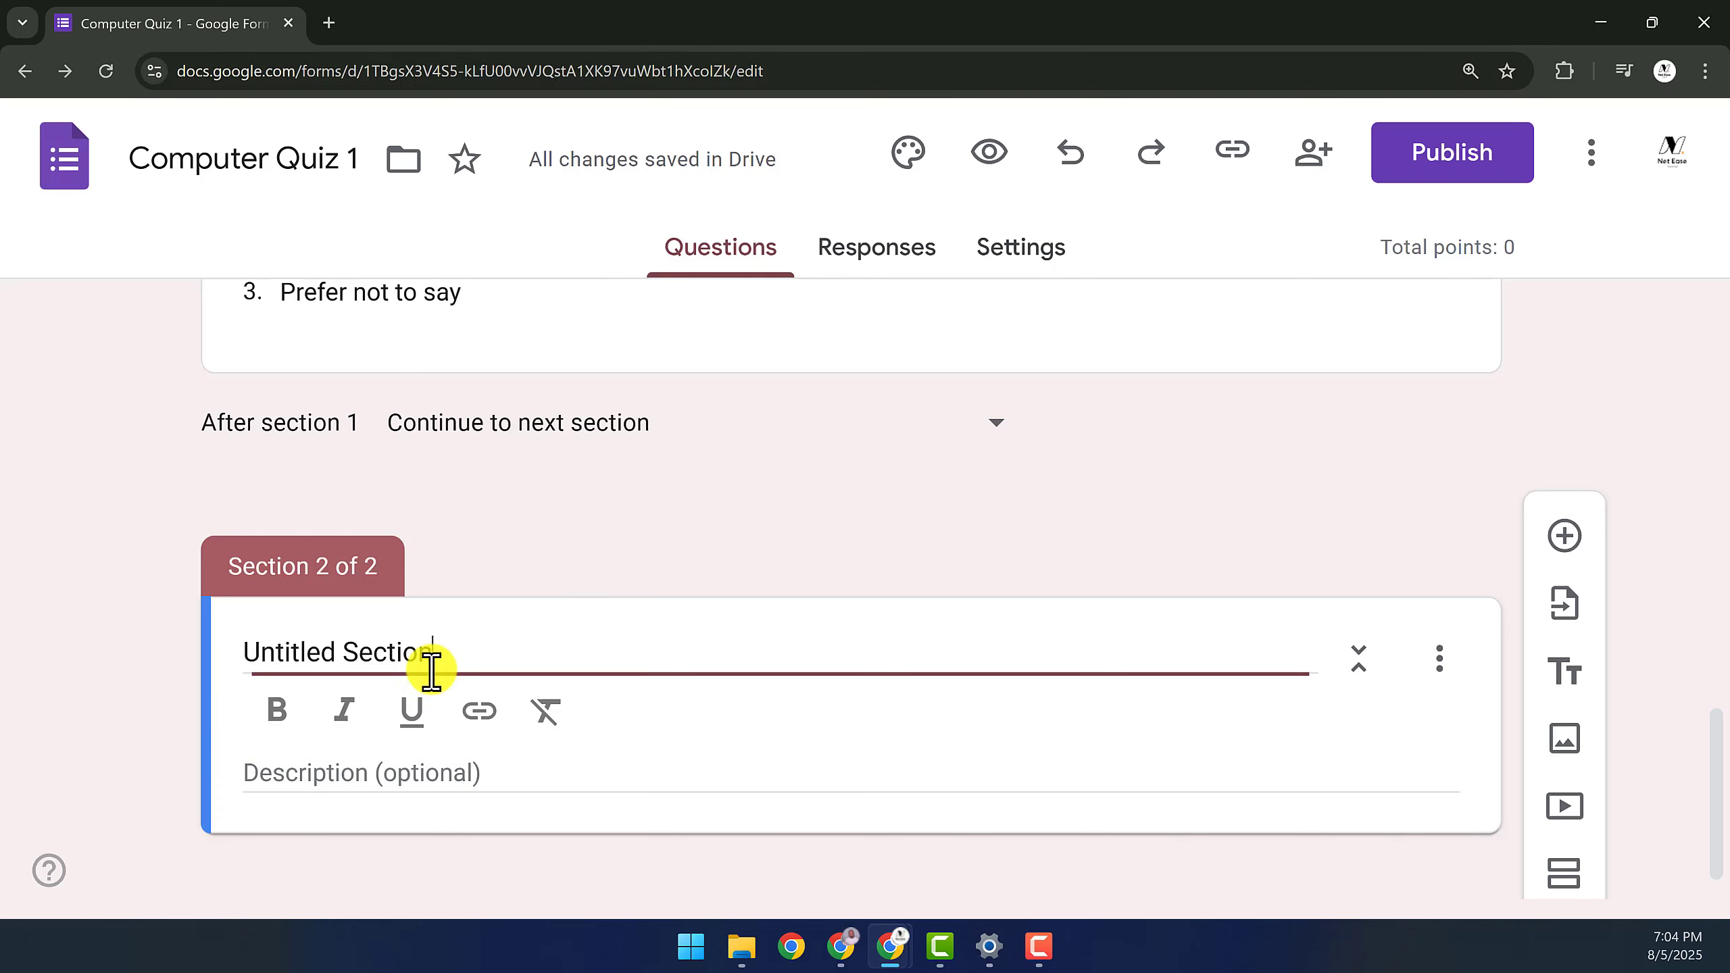
pyautogui.moveTo(451, 662); pyautogui.dragTo(313, 660)
pyautogui.moveTo(314, 659); pyautogui.dragTo(209, 660)
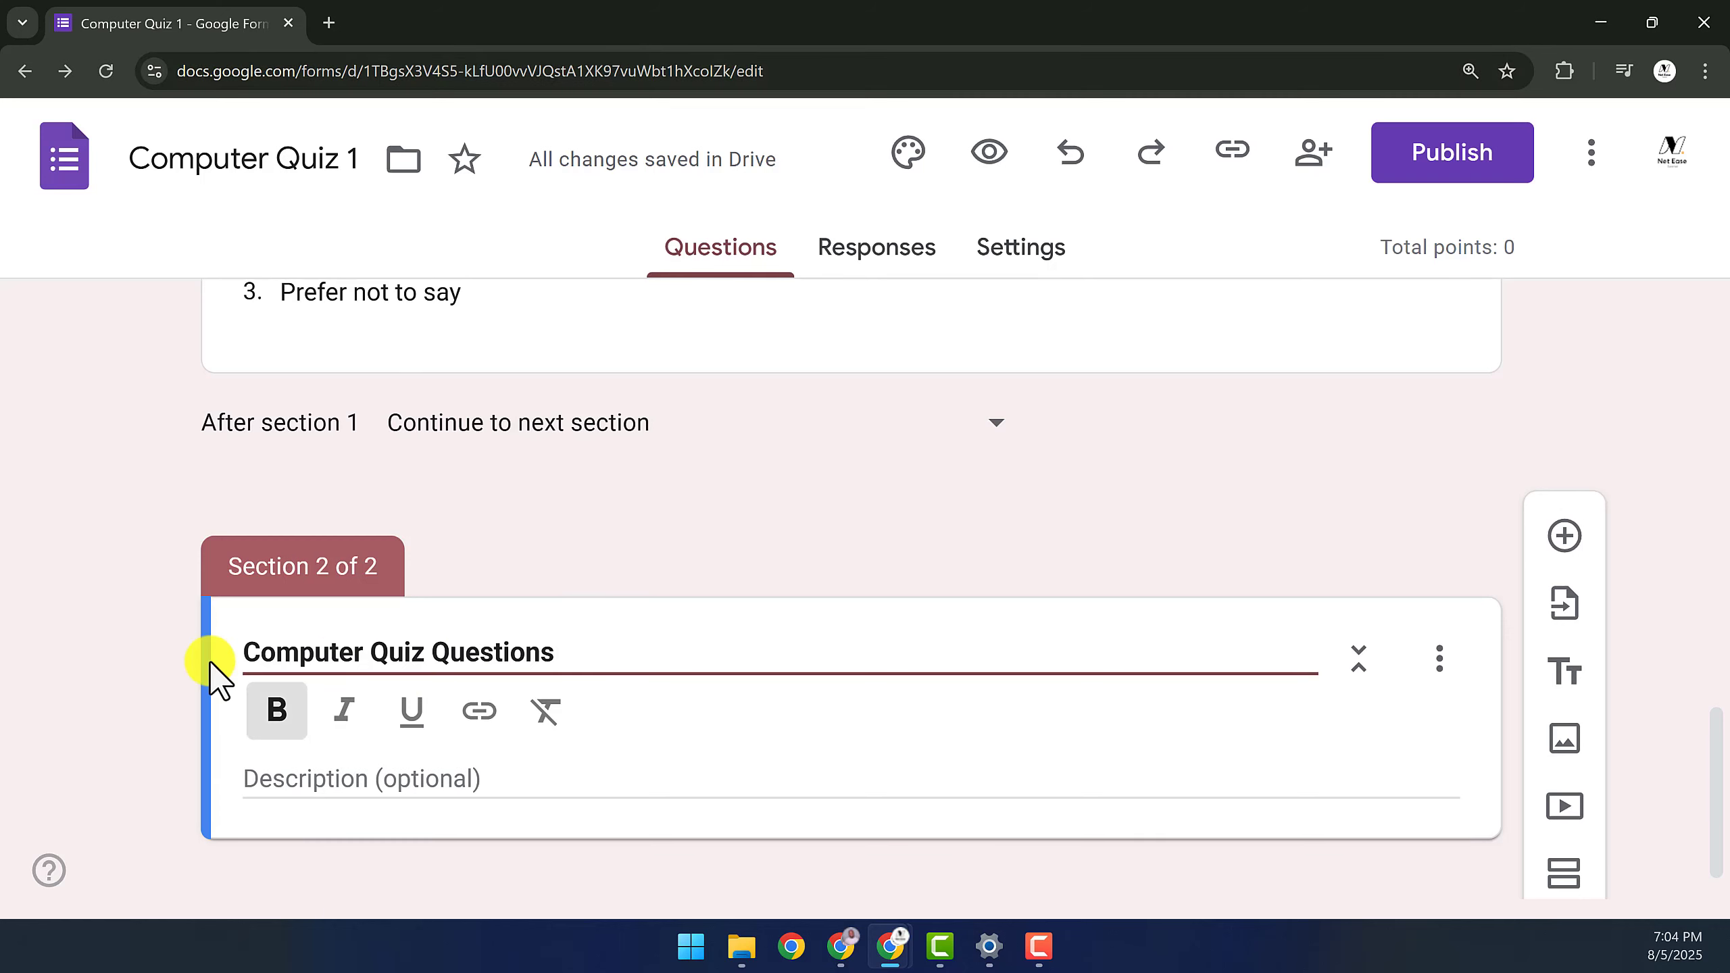
# Describe section 2 as "This section contains 5 questions to test your general knowledge of computers. Please answer each question carefully. Good Luck!"
pyautogui.click(269, 726)
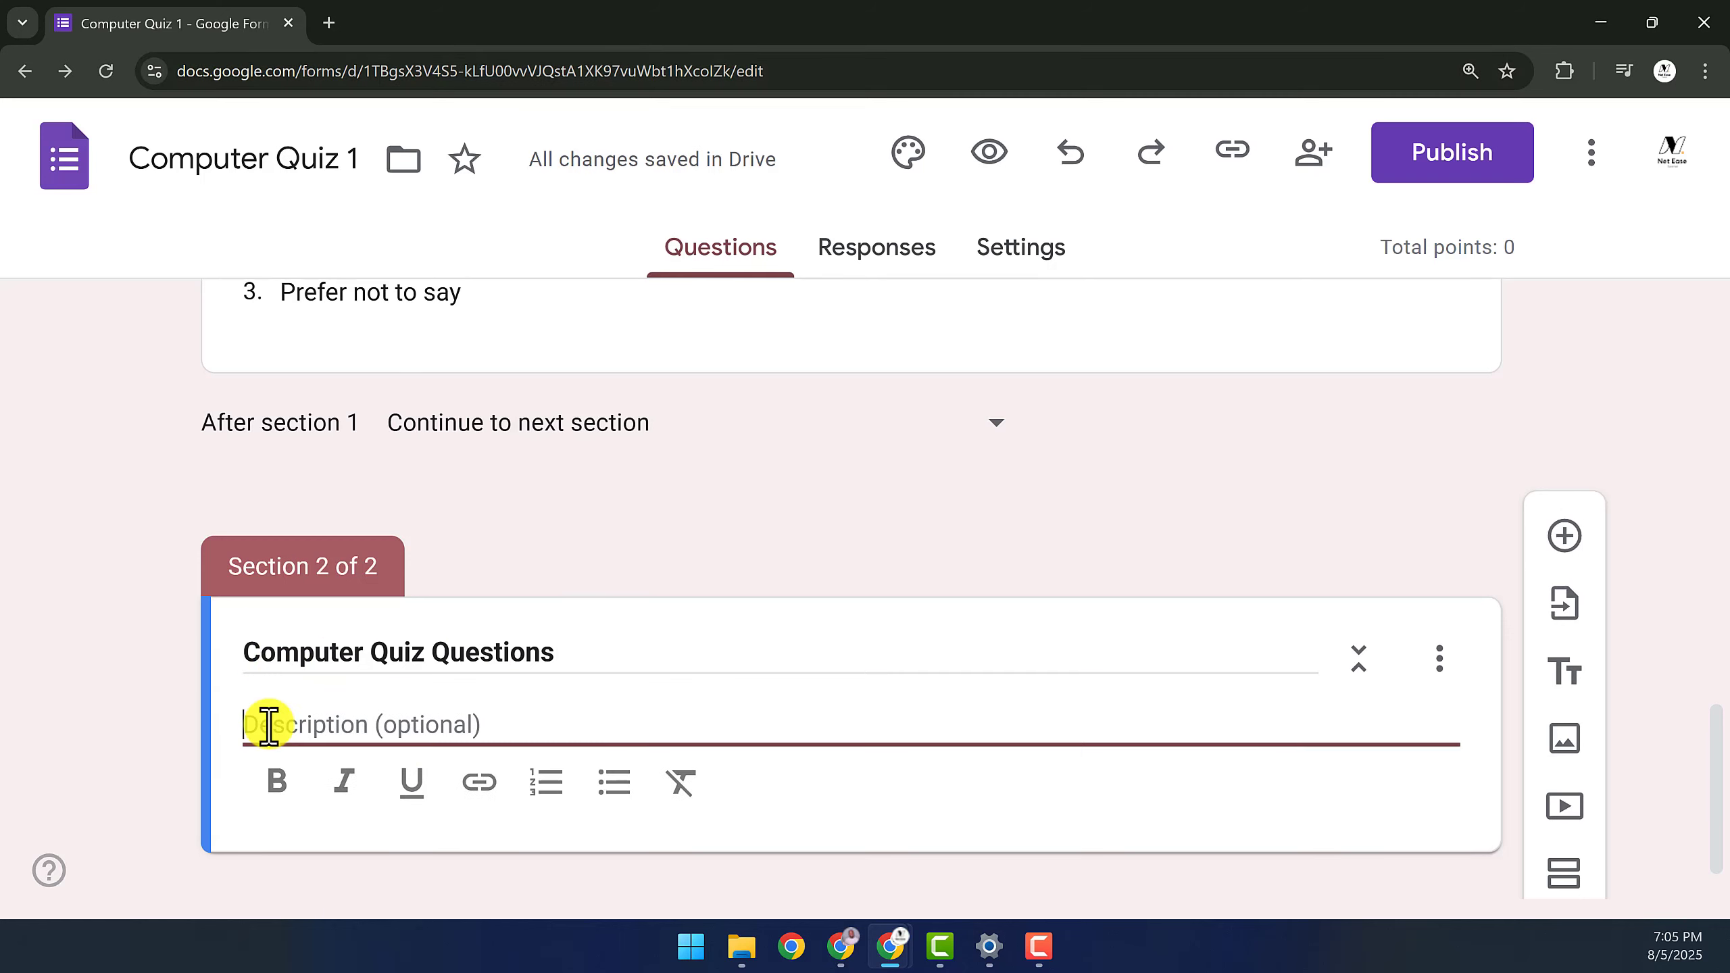
pyautogui.write('This section contains 10 questions to test your general knowledge of computers. Please answer each question carefully.')
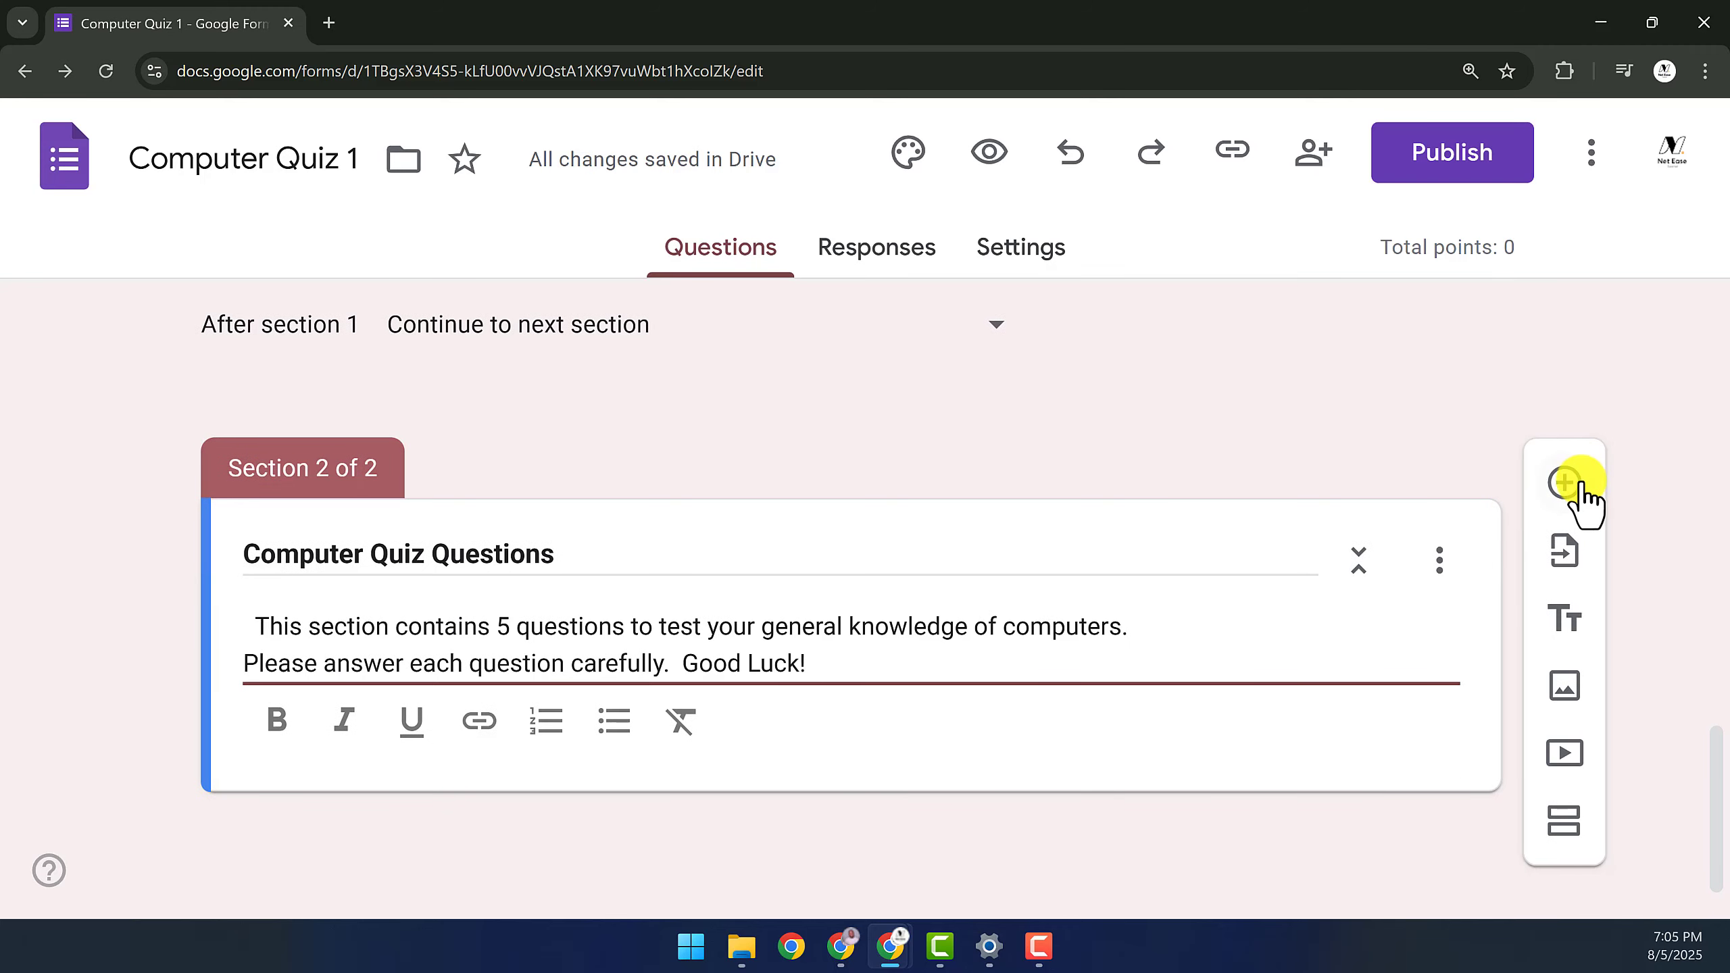
# Add a short-answer question to section 2 asking "What does “CPU” stand for?"
pyautogui.click(1563, 485)
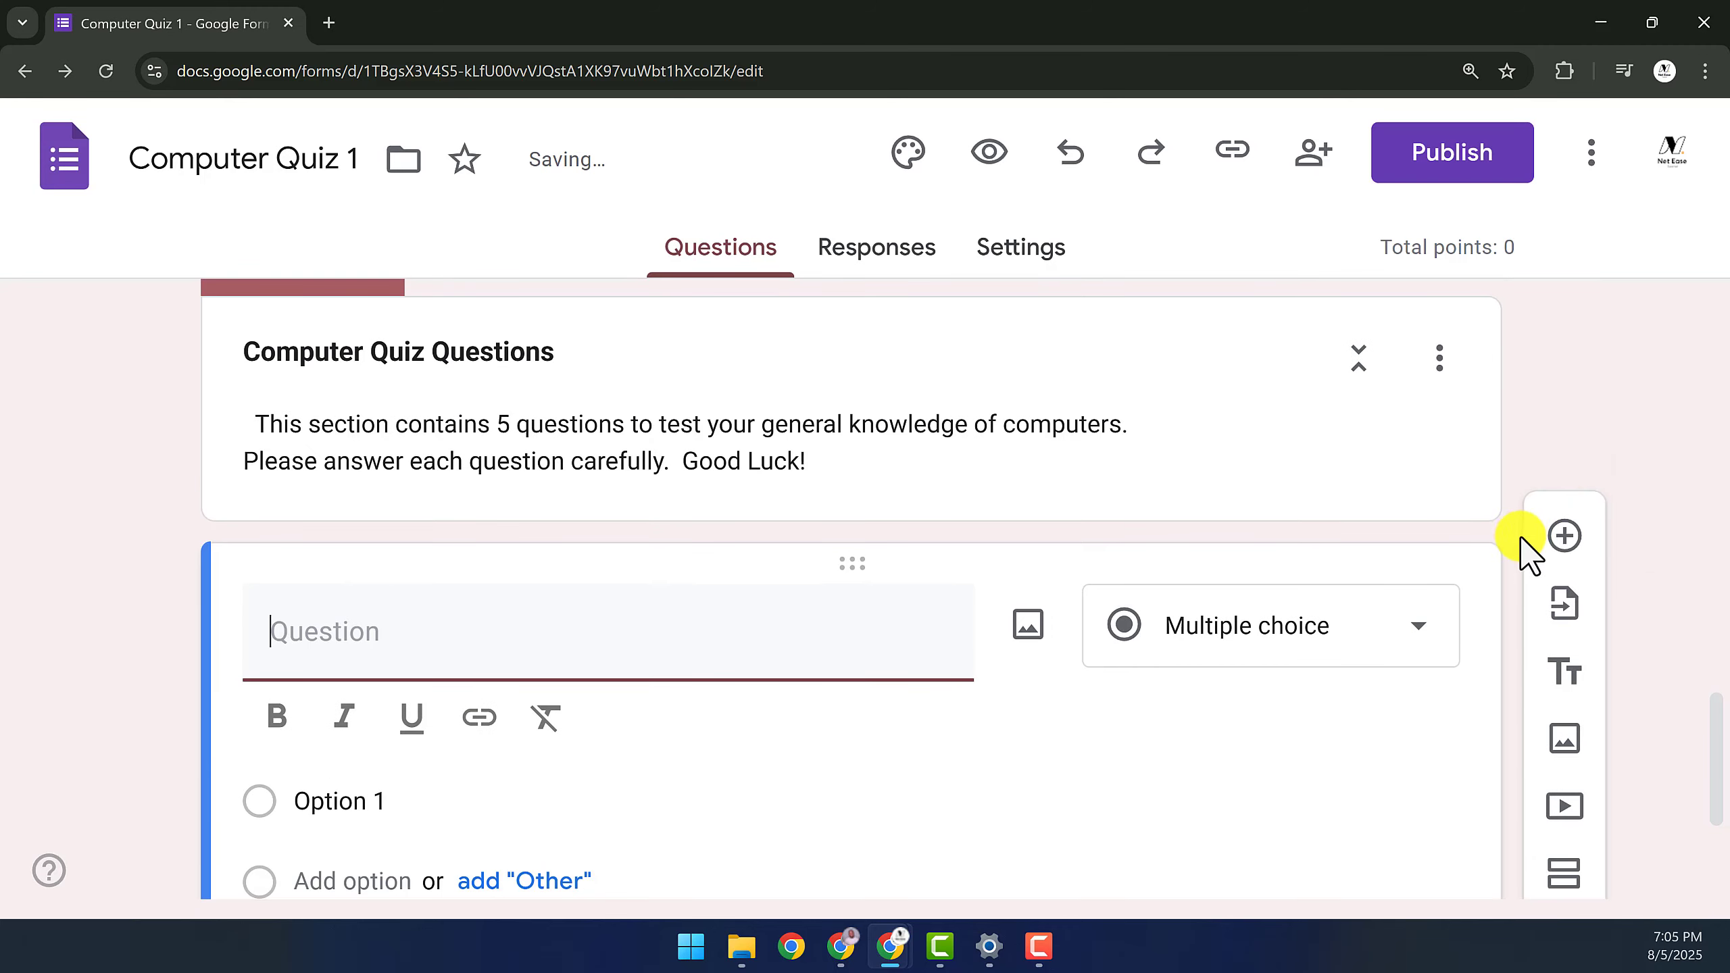
pyautogui.click(1348, 657)
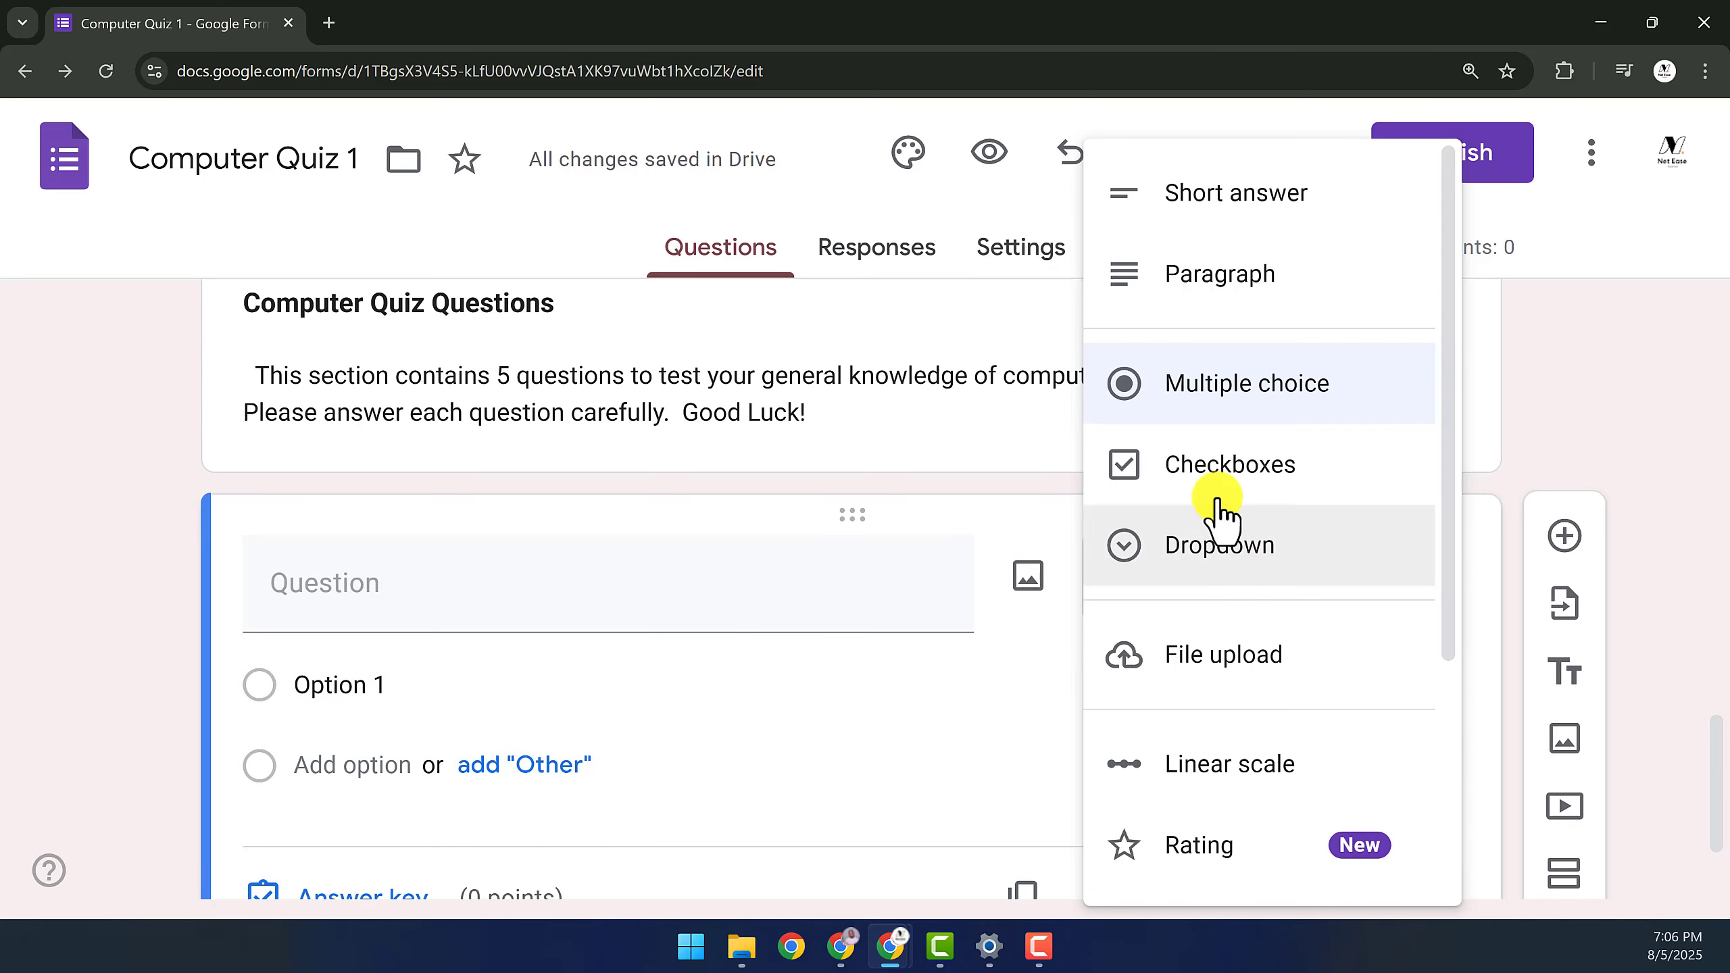
pyautogui.click(1224, 197)
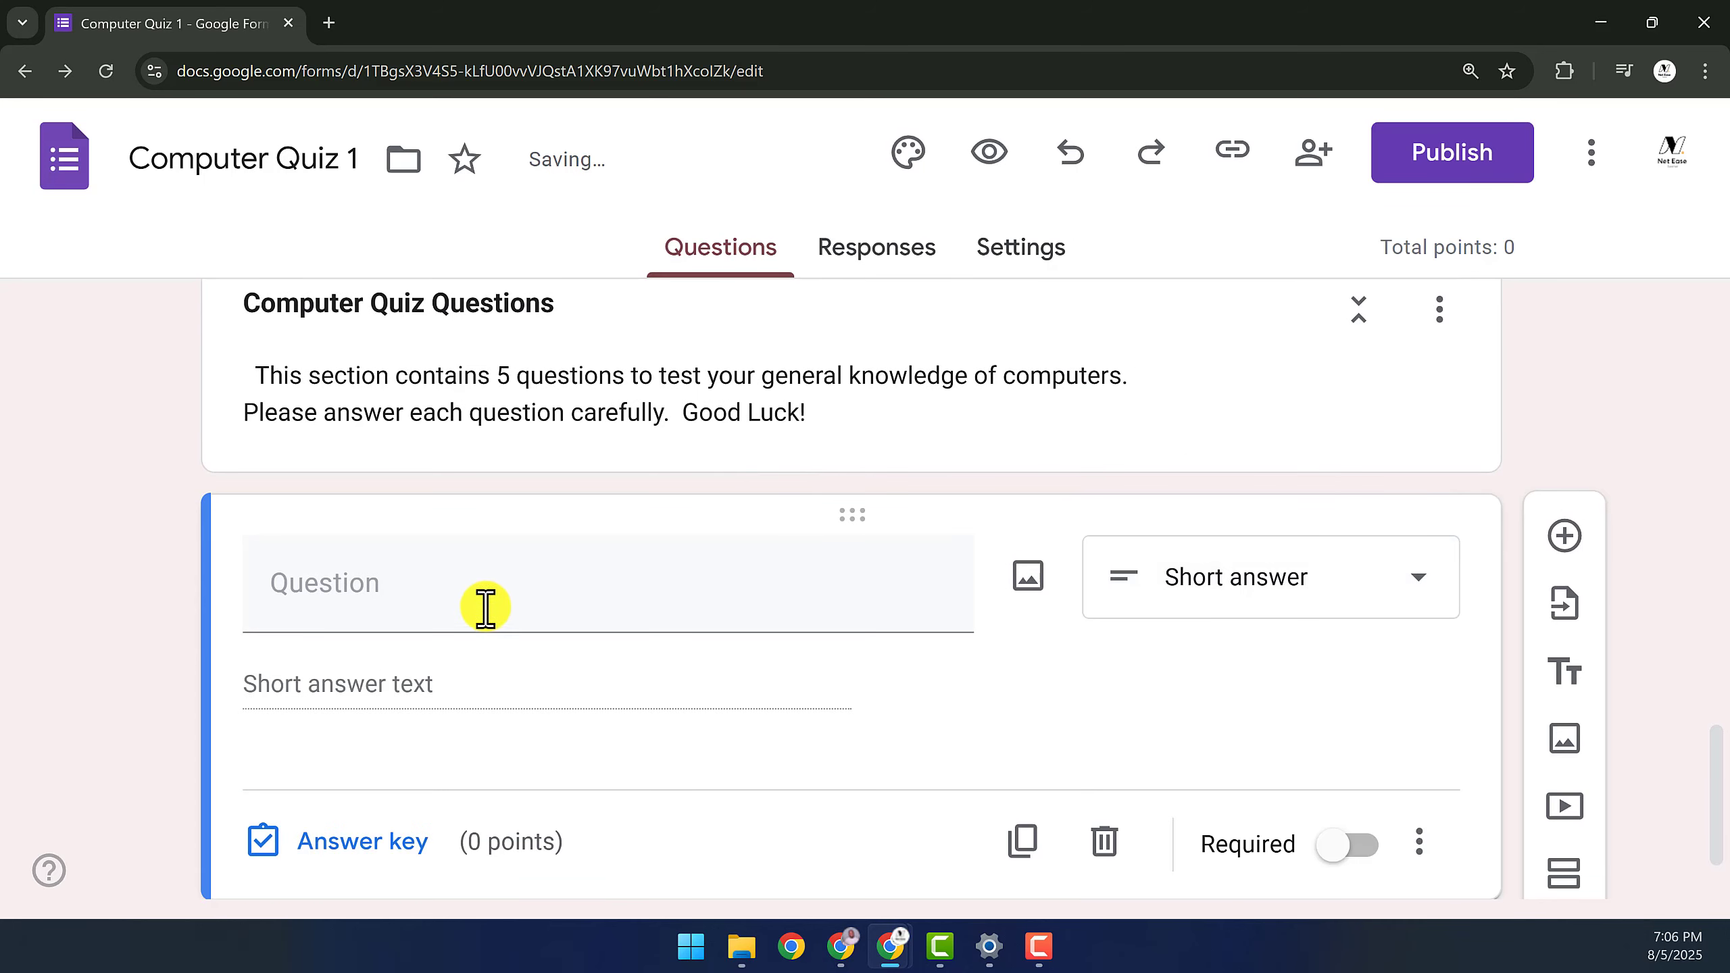
pyautogui.write('What does "CPU" stand for?')
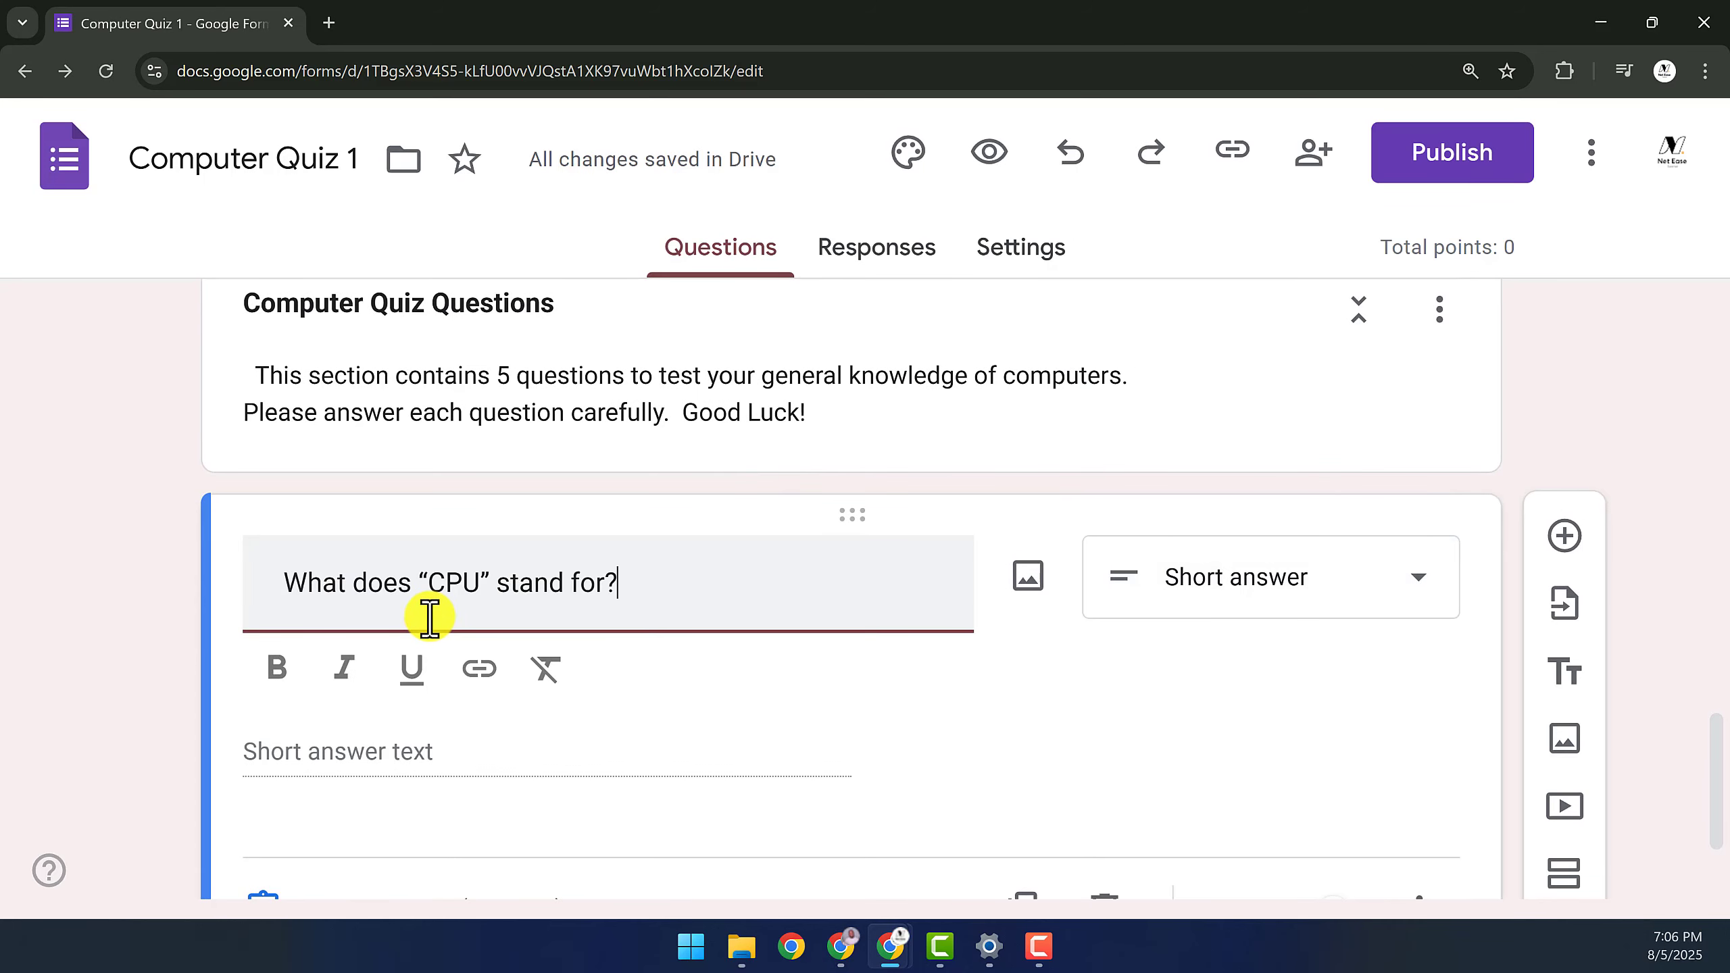
# Set the CPU question's answer key to 10 points, accepting "Central Processing Unit", "central processing unit" and "Central processing unit" and marking all other answers incorrect
pyautogui.scroll(-1, 1718, 742)
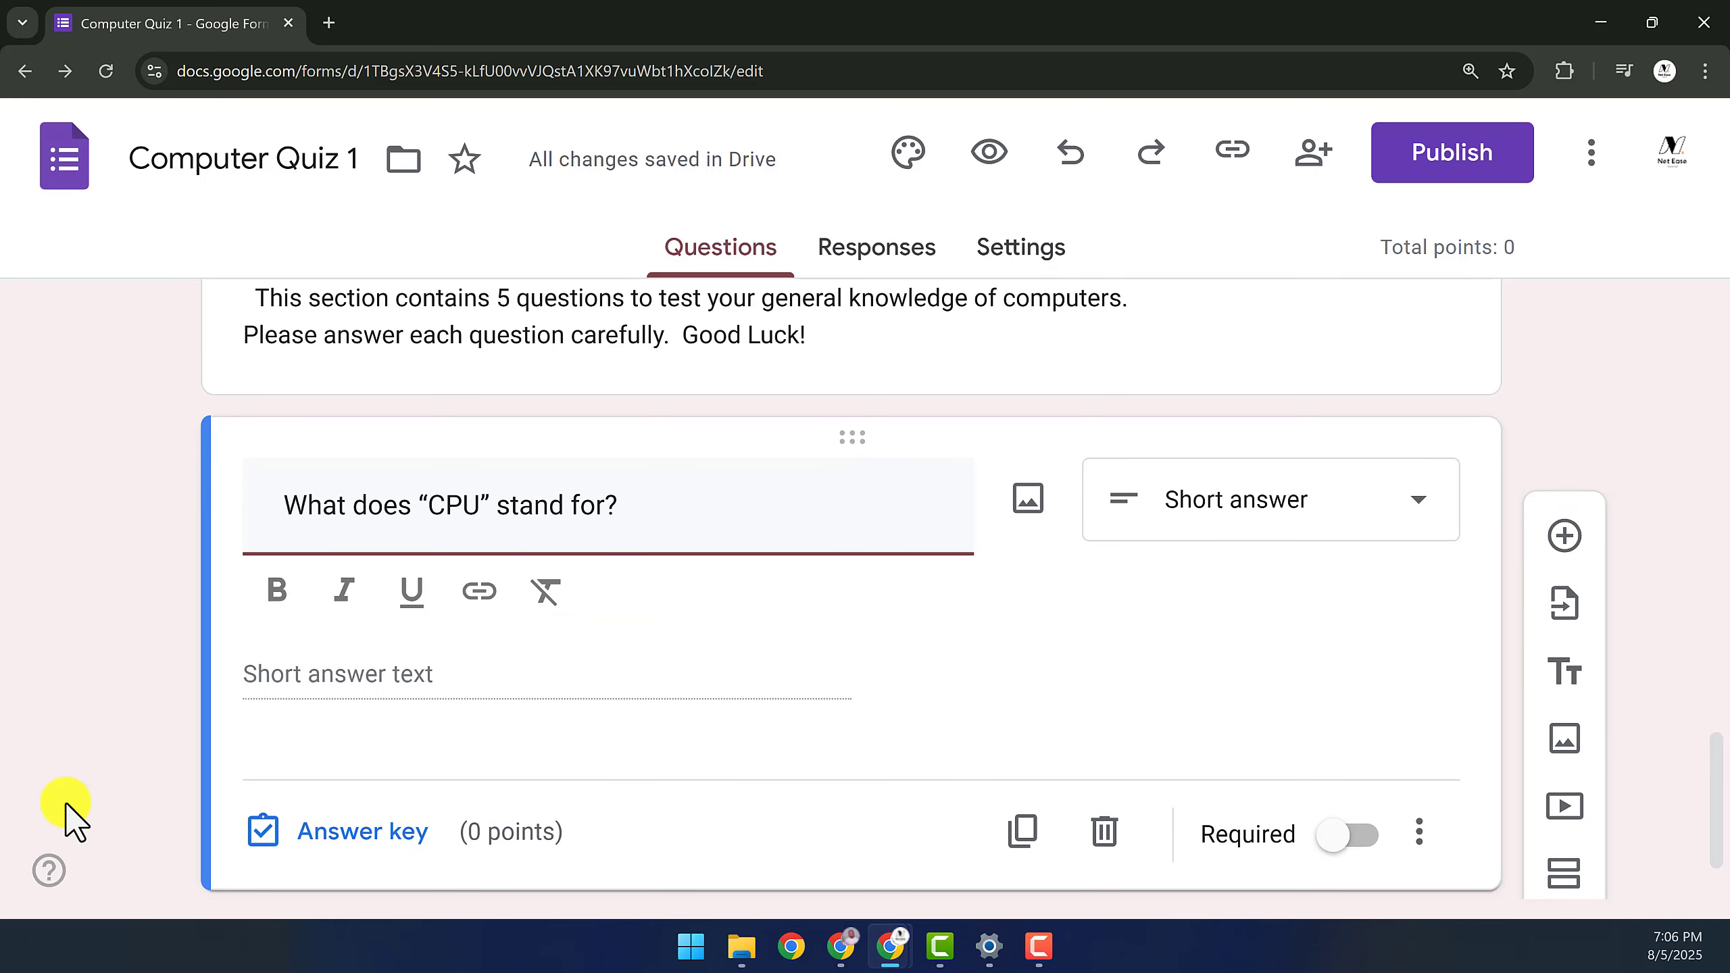
pyautogui.click(325, 852)
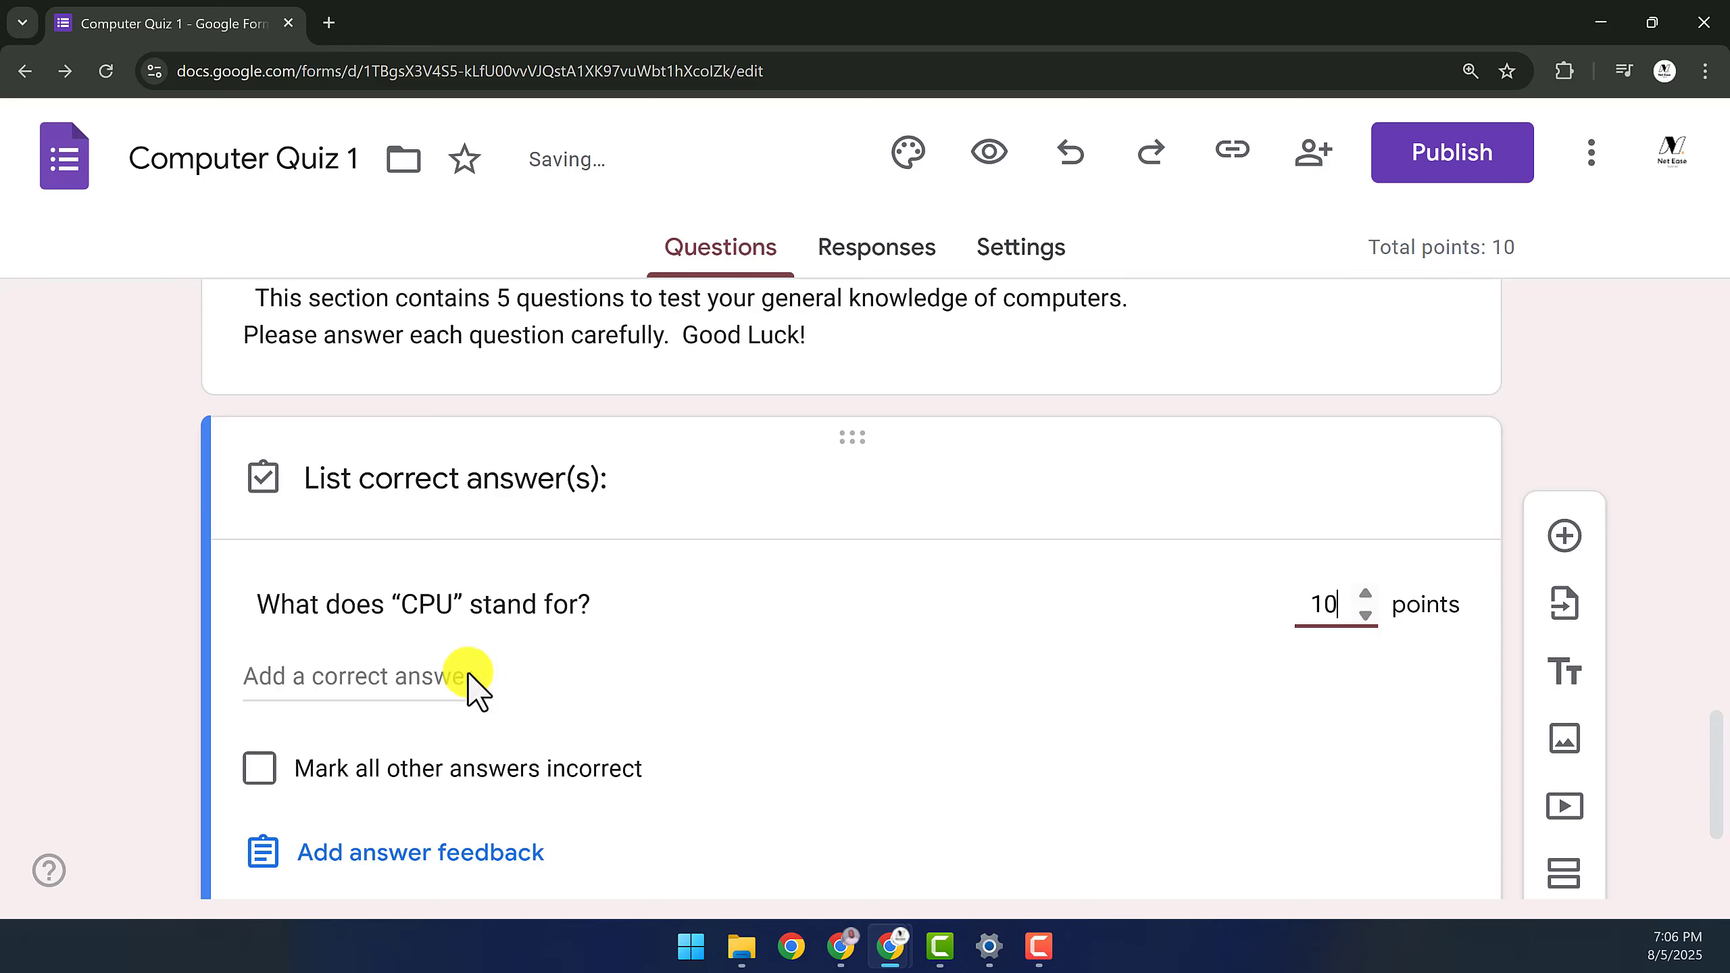
pyautogui.click(376, 678)
pyautogui.write('Central Processing Unit')
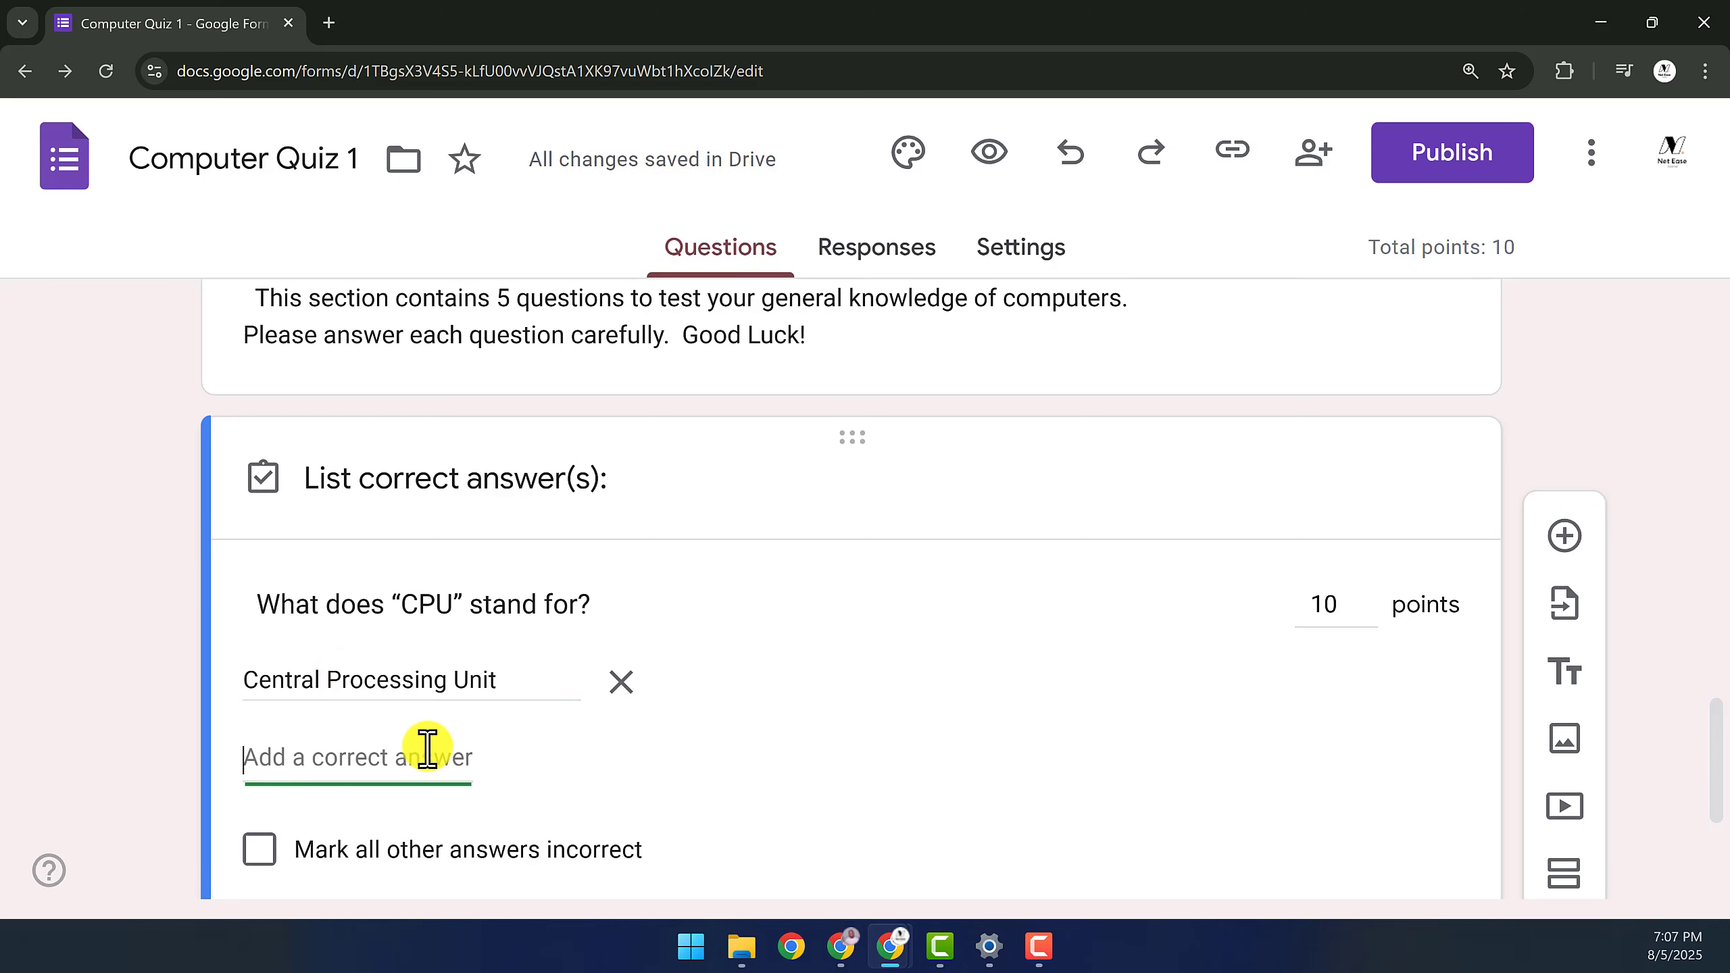
pyautogui.write('central processing unit')
pyautogui.moveTo(1716, 708); pyautogui.dragTo(212, 753)
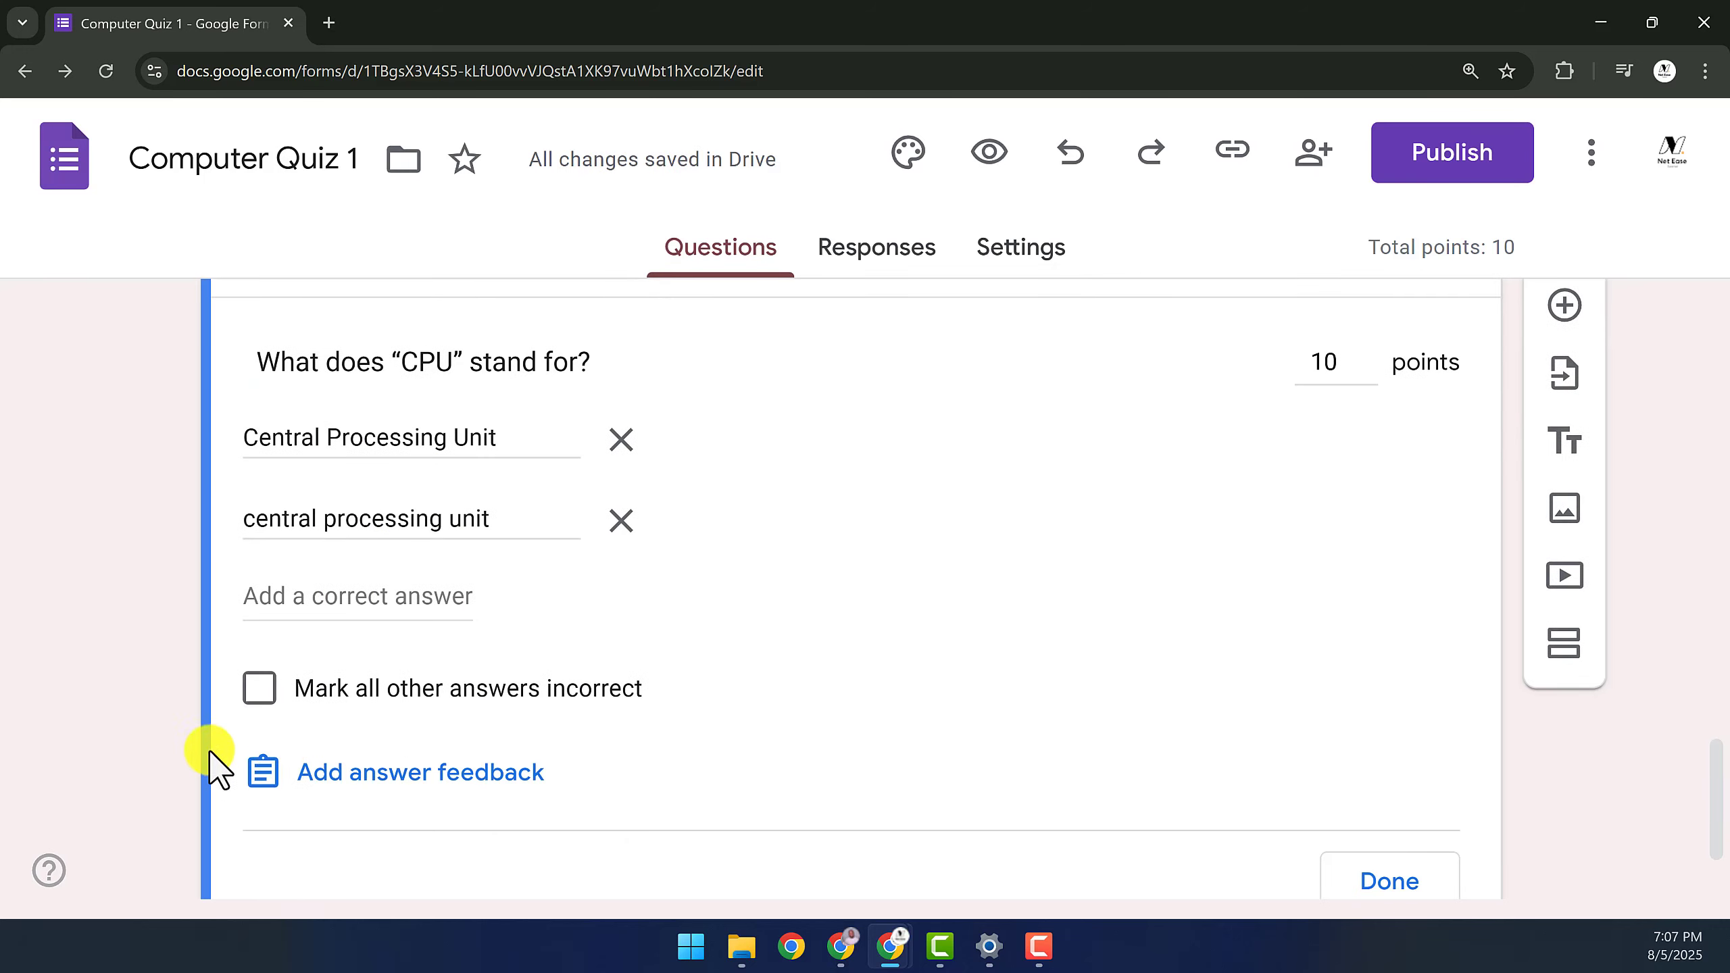
pyautogui.click(261, 690)
pyautogui.click(368, 597)
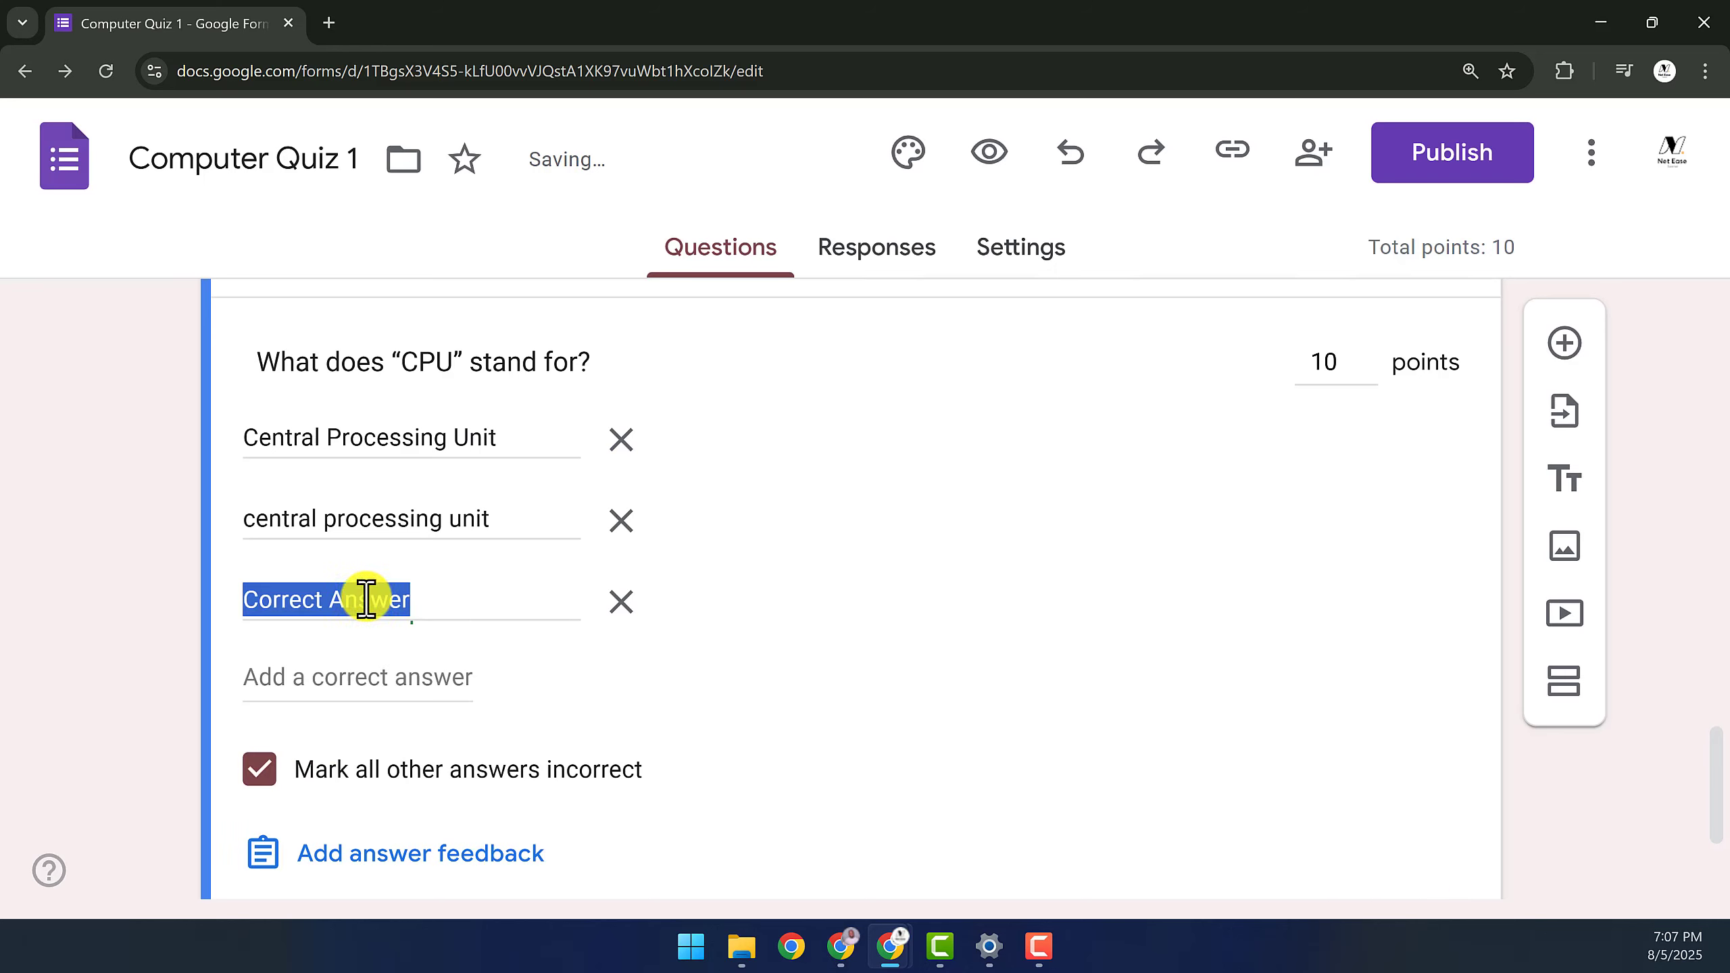
pyautogui.write('Central processing unit')
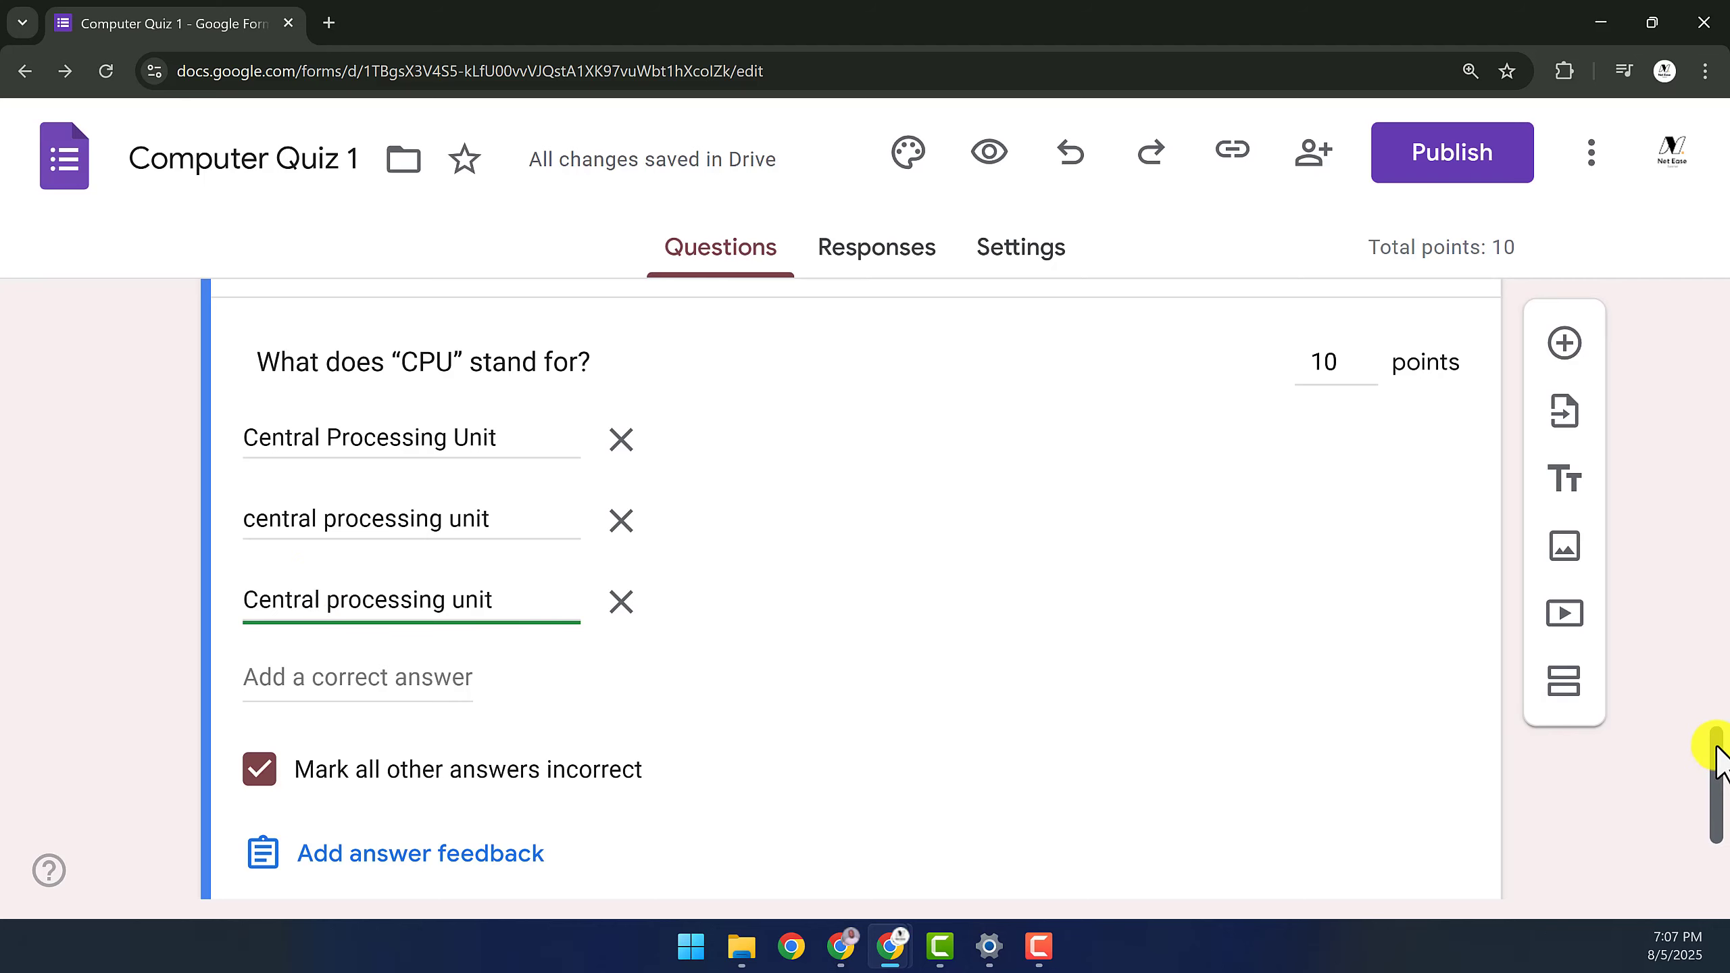
pyautogui.scroll(-2, 1717, 777)
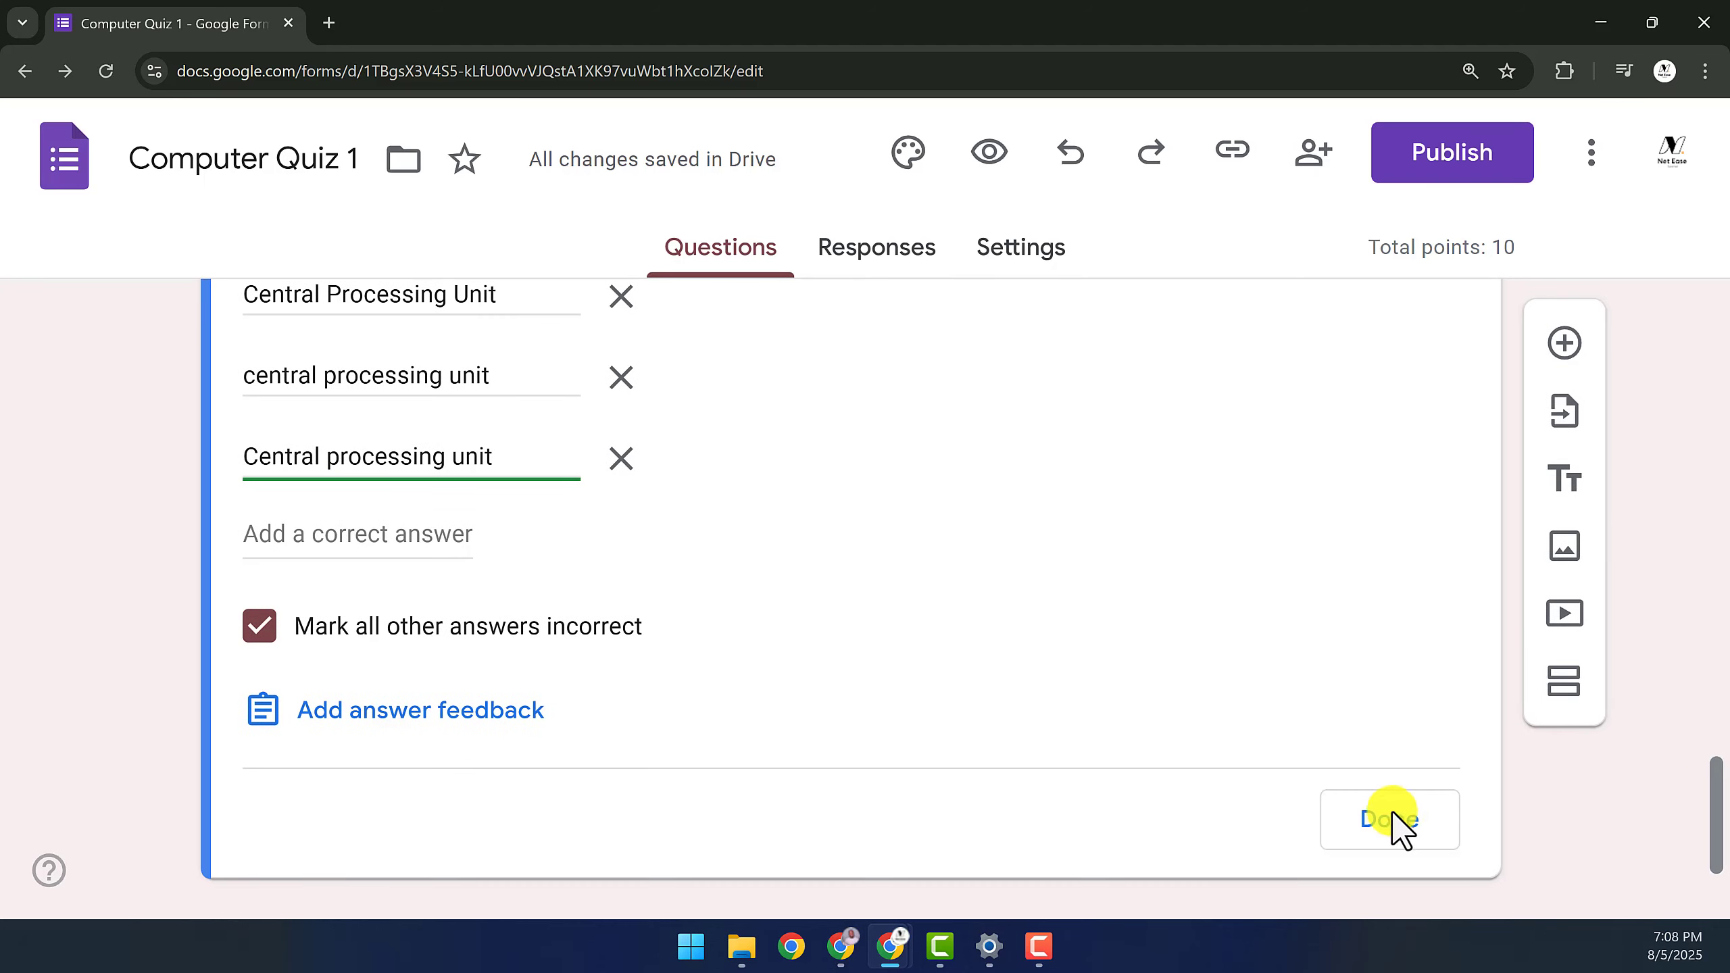
pyautogui.click(1389, 821)
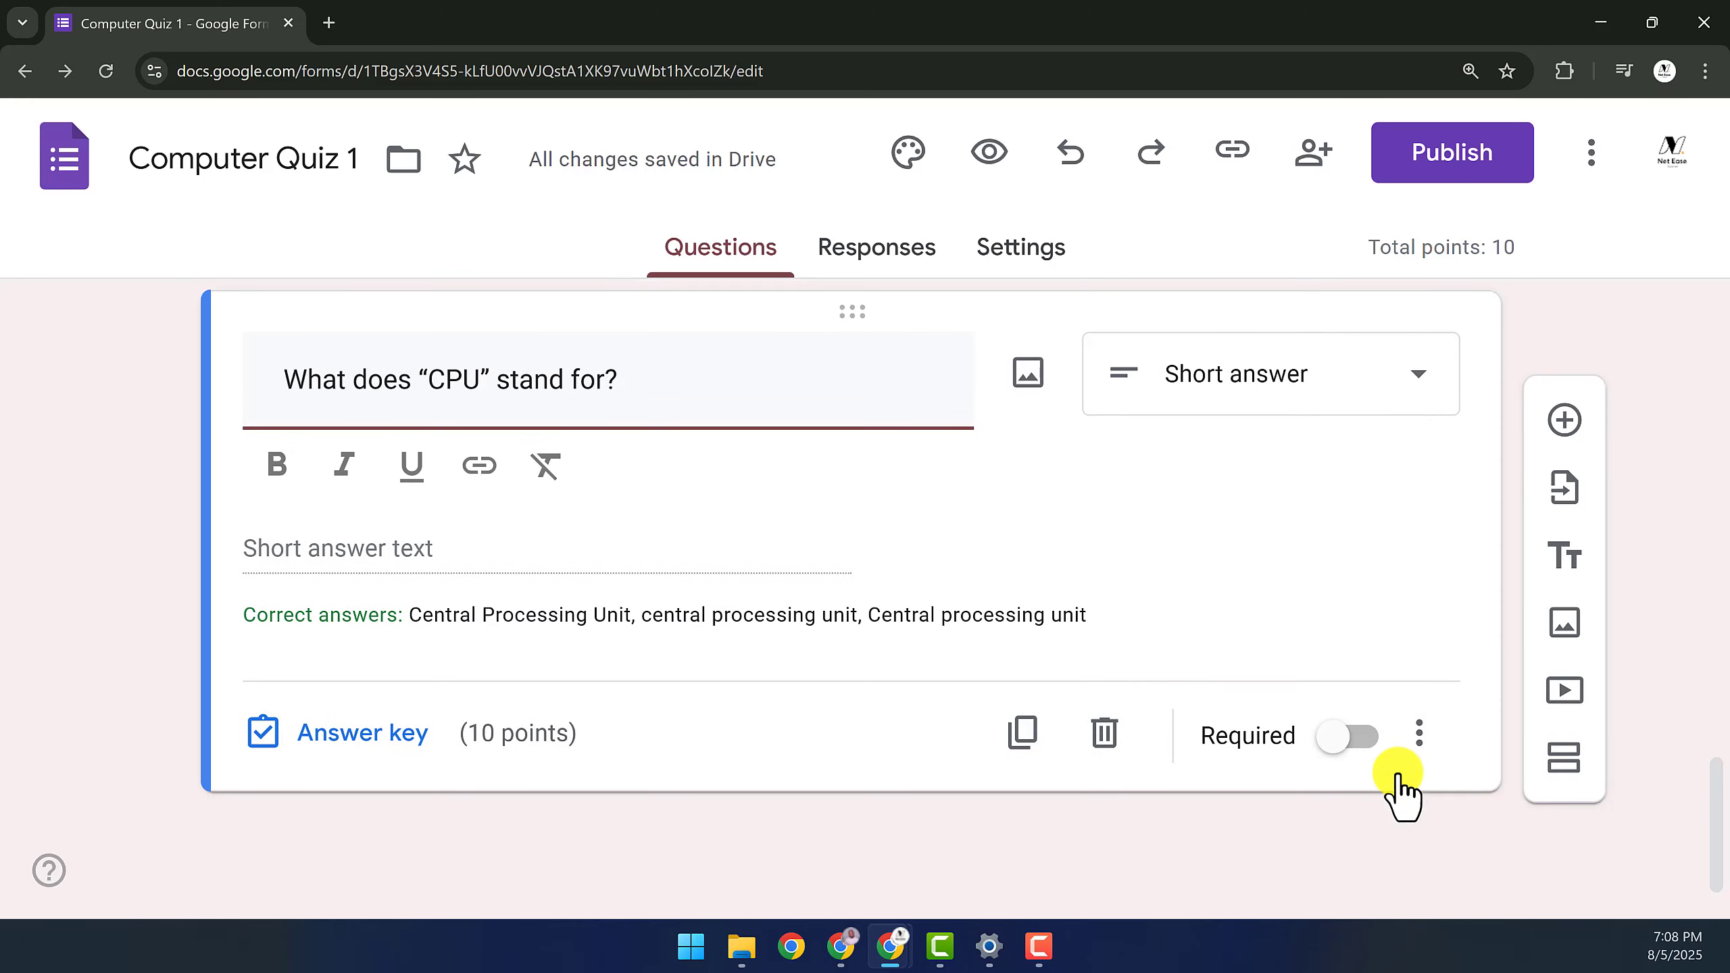
# Make the CPU question required and add the description "Leave your answer in lower case. Crosscheck your spellings."
pyautogui.click(1355, 737)
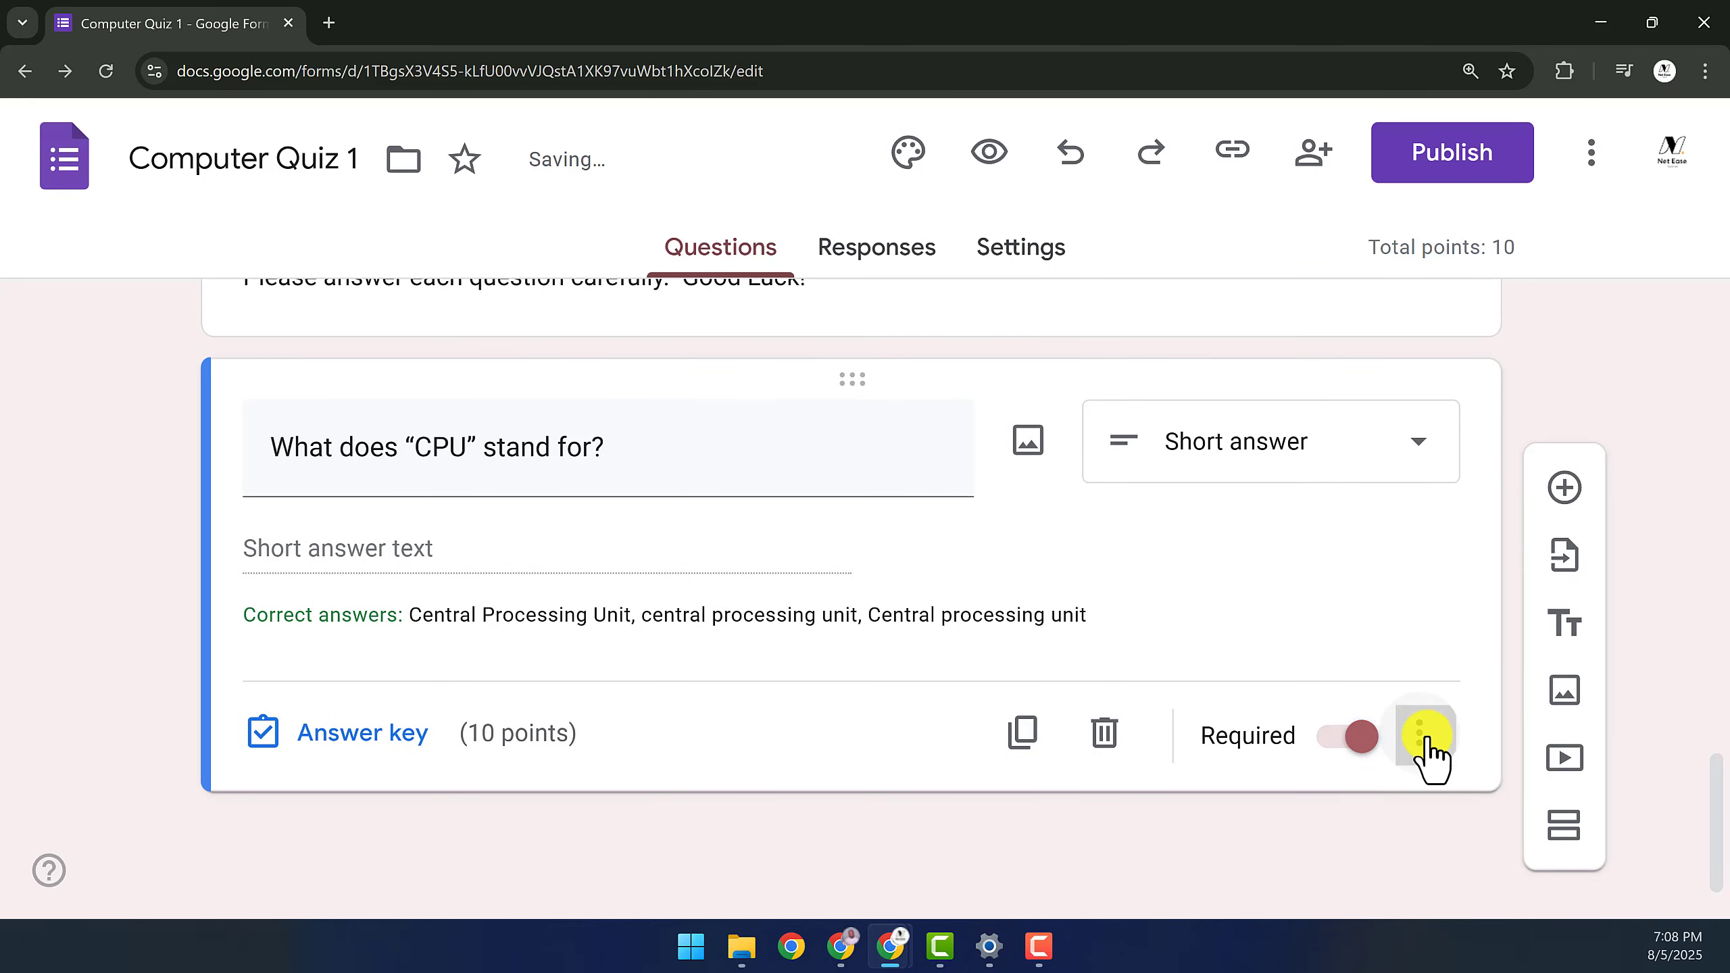
pyautogui.click(1420, 736)
pyautogui.click(1407, 750)
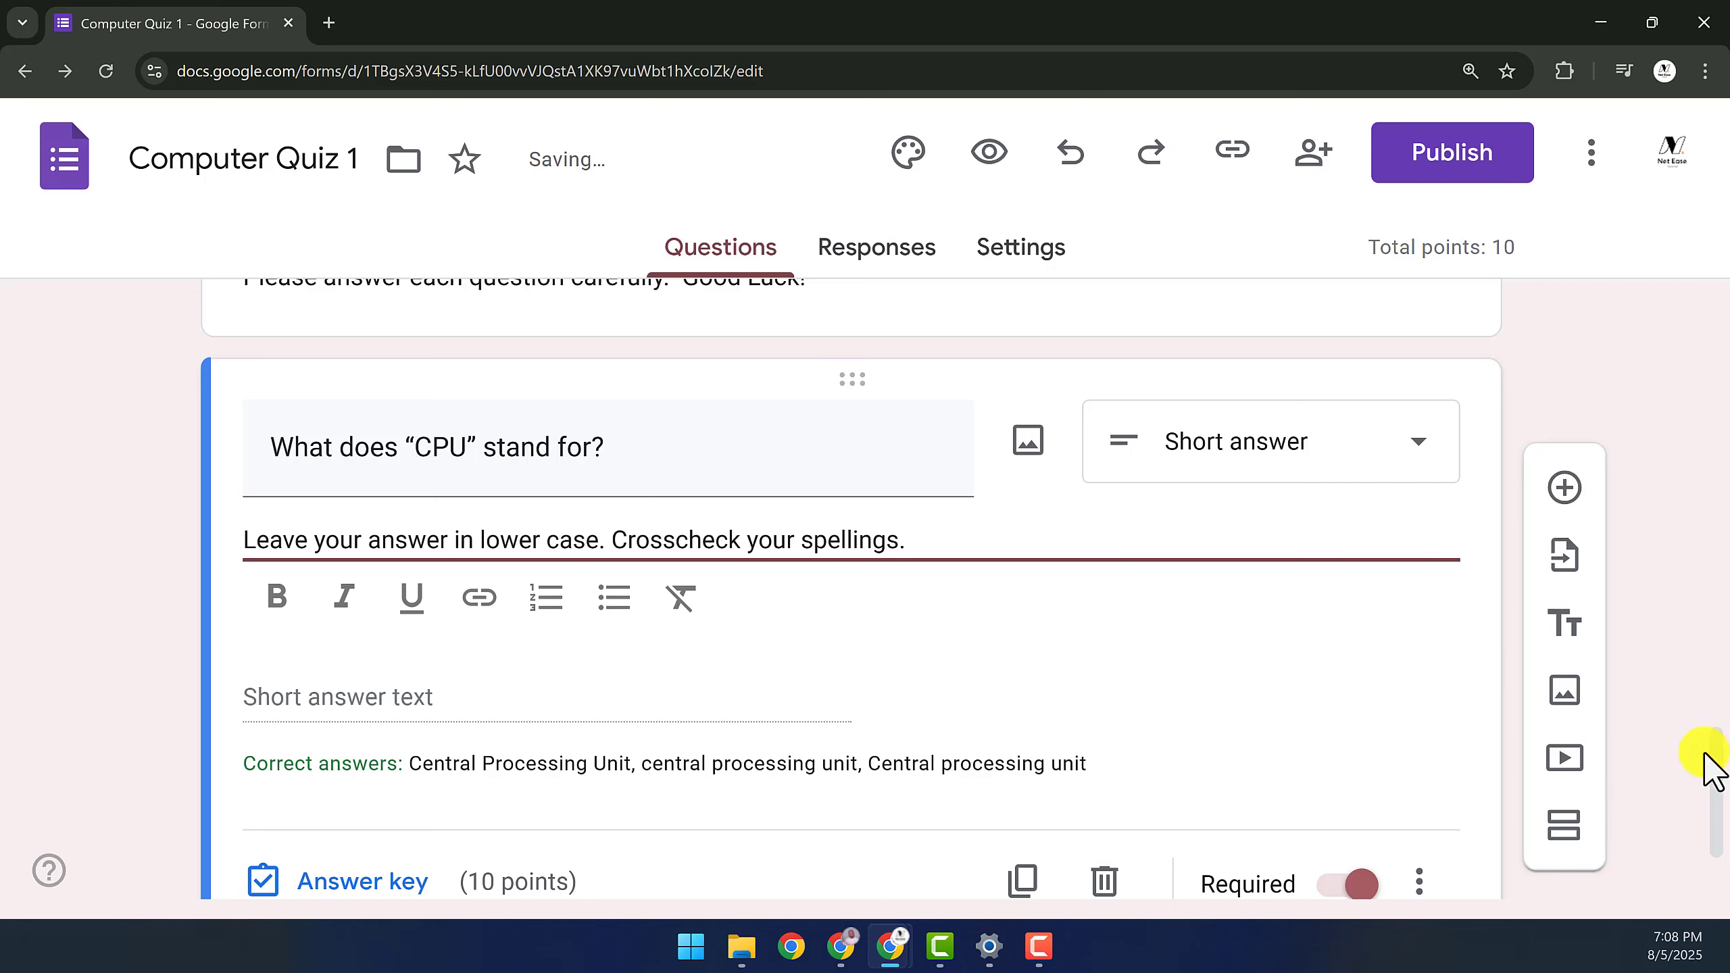
# Add the multiple-choice question "Which of the following is NOT an input device?" with the options Mouse, Keyboard, Monitor and Scanner
pyautogui.moveTo(1716, 759); pyautogui.dragTo(1710, 784)
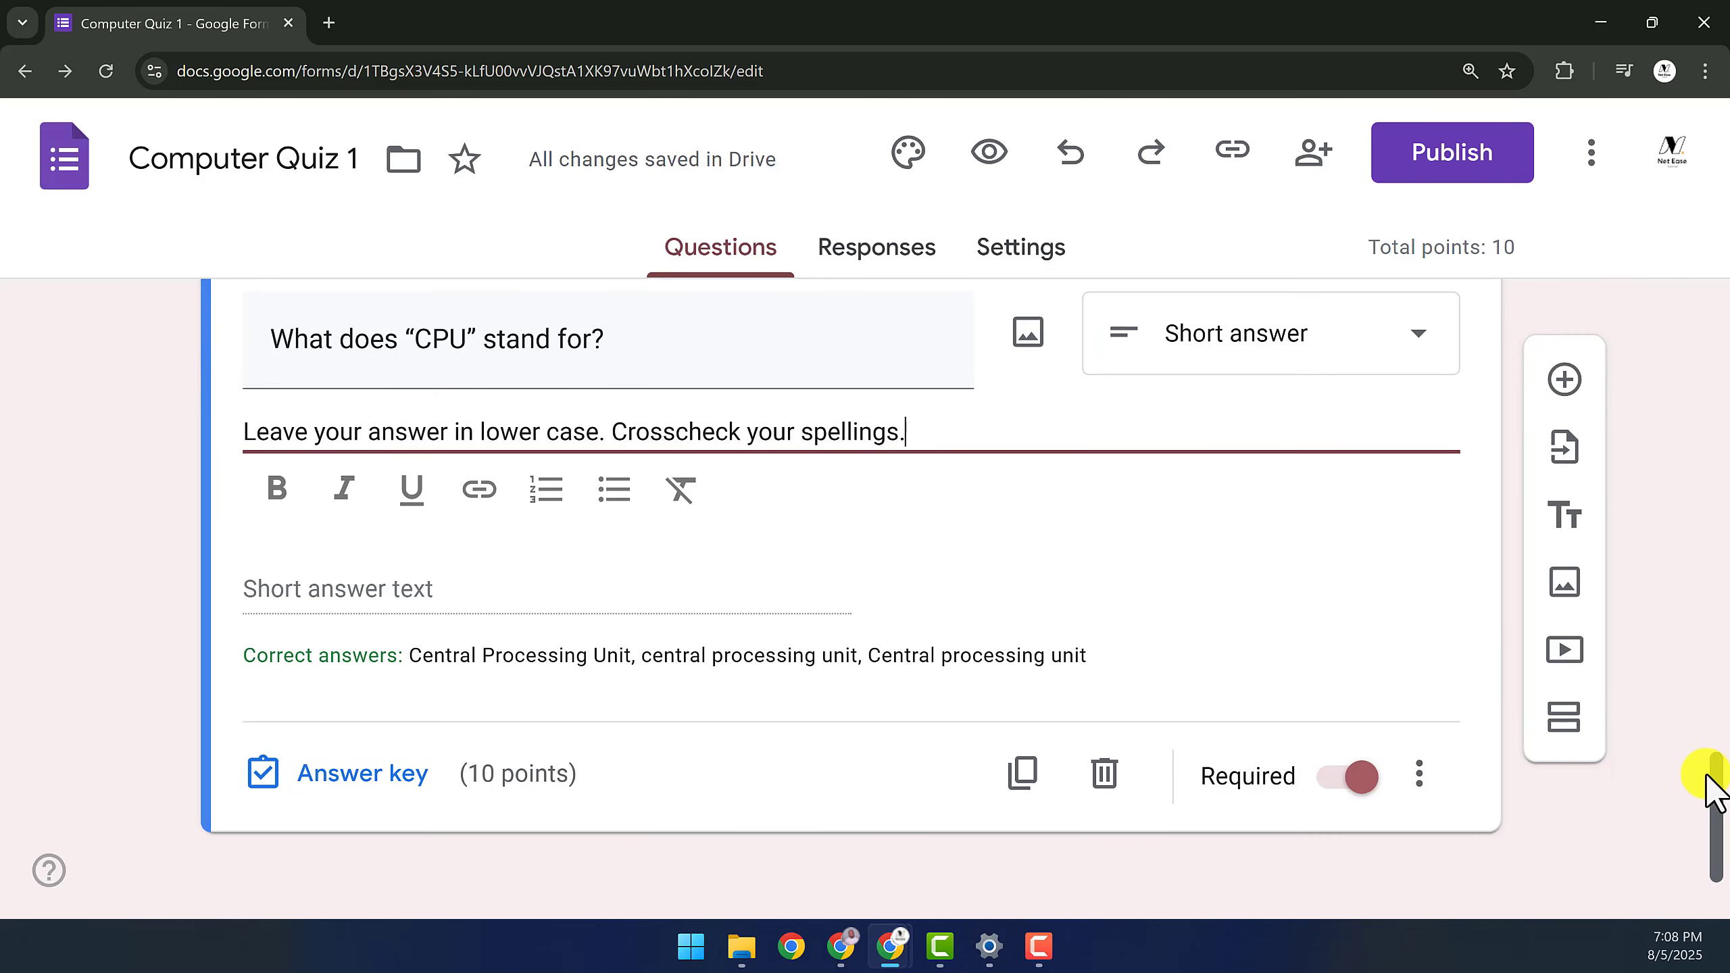
pyautogui.click(1564, 368)
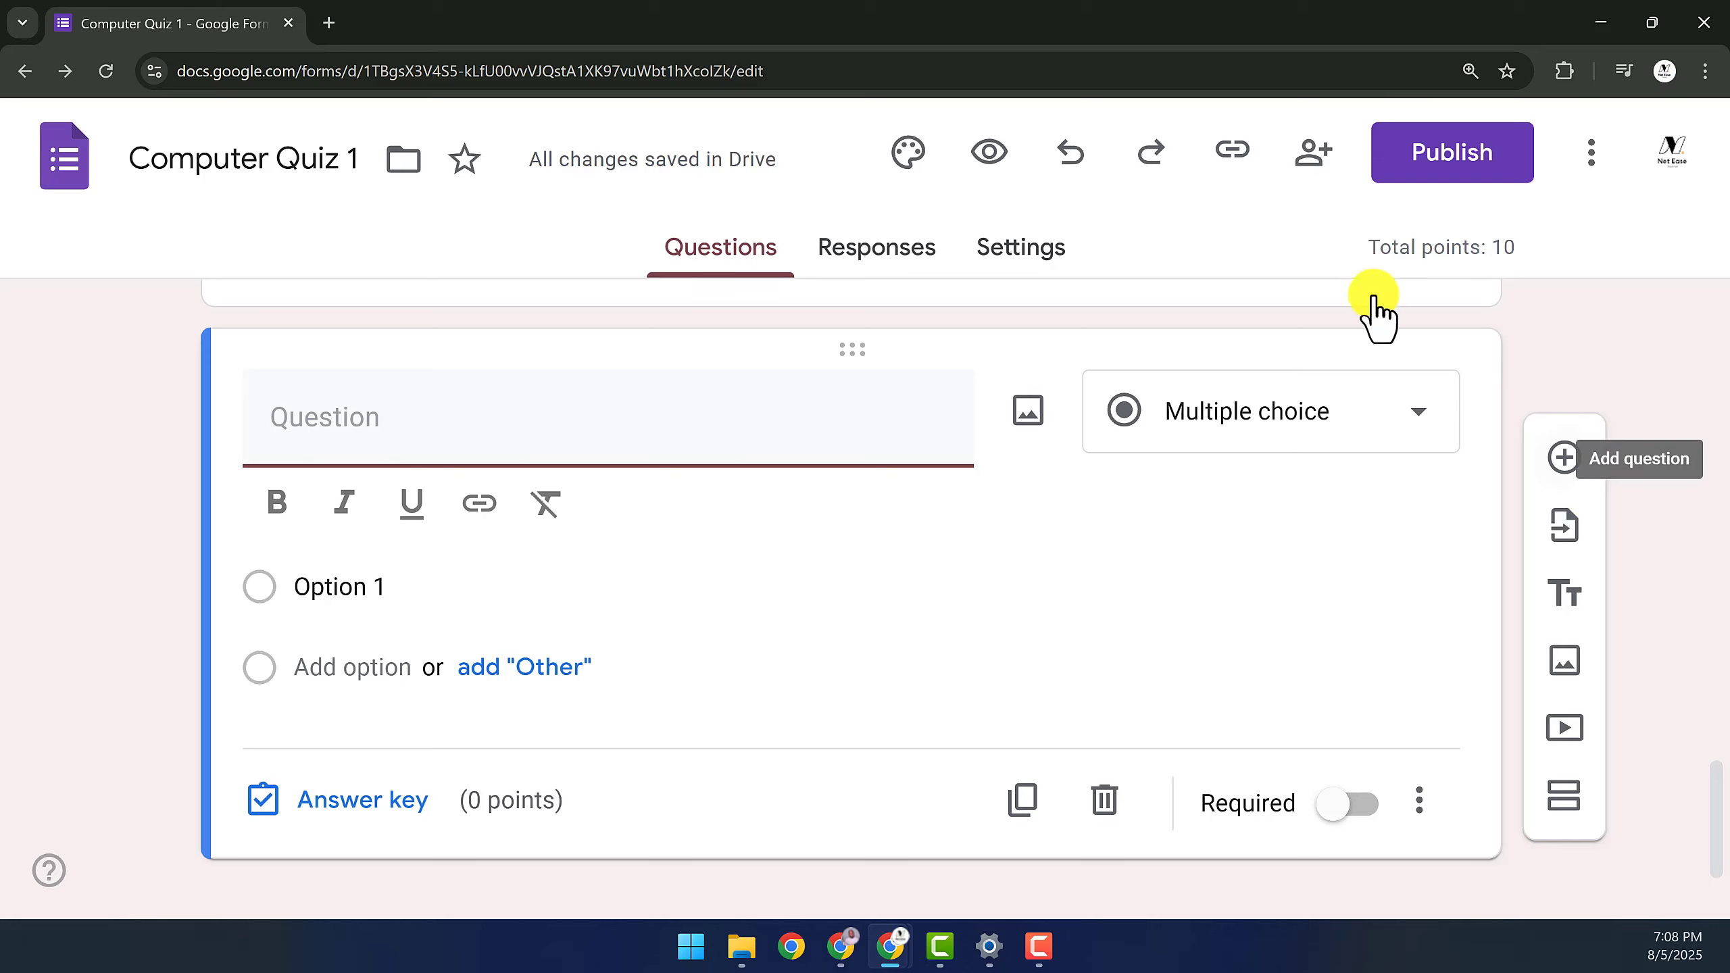
pyautogui.write('Which of the following is NOT an input device?')
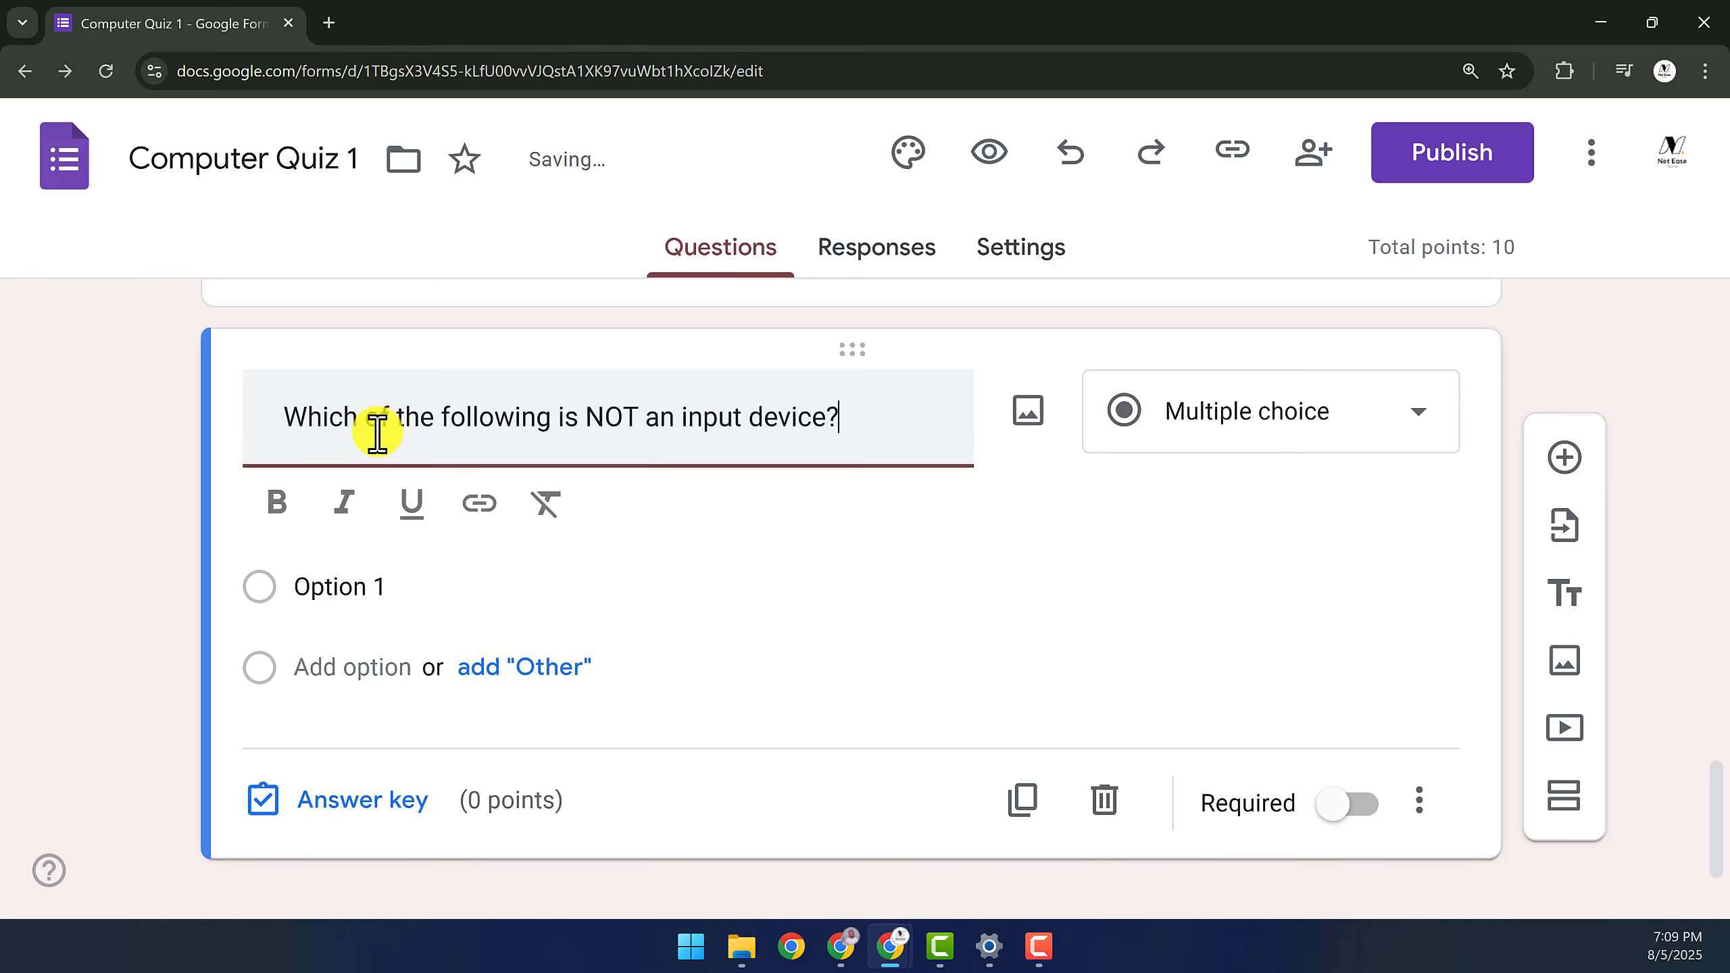
pyautogui.click(381, 579)
pyautogui.write('Mouse')
pyautogui.click(359, 617)
pyautogui.write('Keyboard')
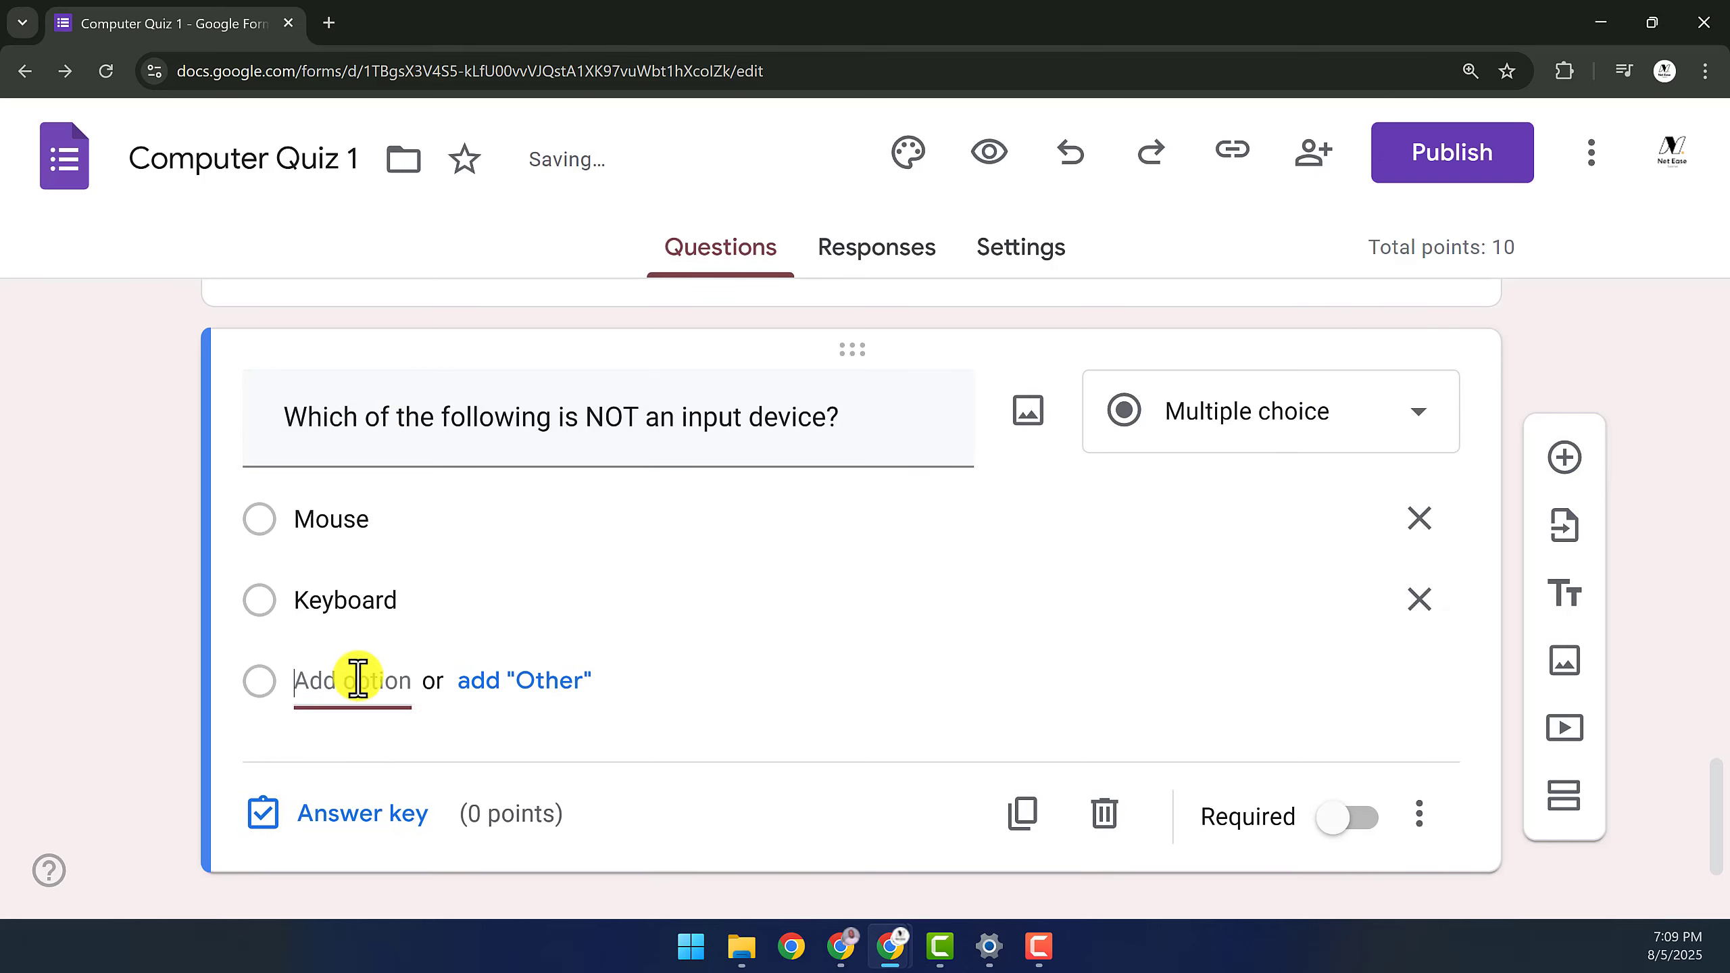
pyautogui.click(355, 680)
pyautogui.write('Monitor')
pyautogui.click(336, 763)
pyautogui.write('Scanner')
# Give the input device question 10 points with Monitor as the correct answer, and make it required
pyautogui.scroll(-3, 309, 757)
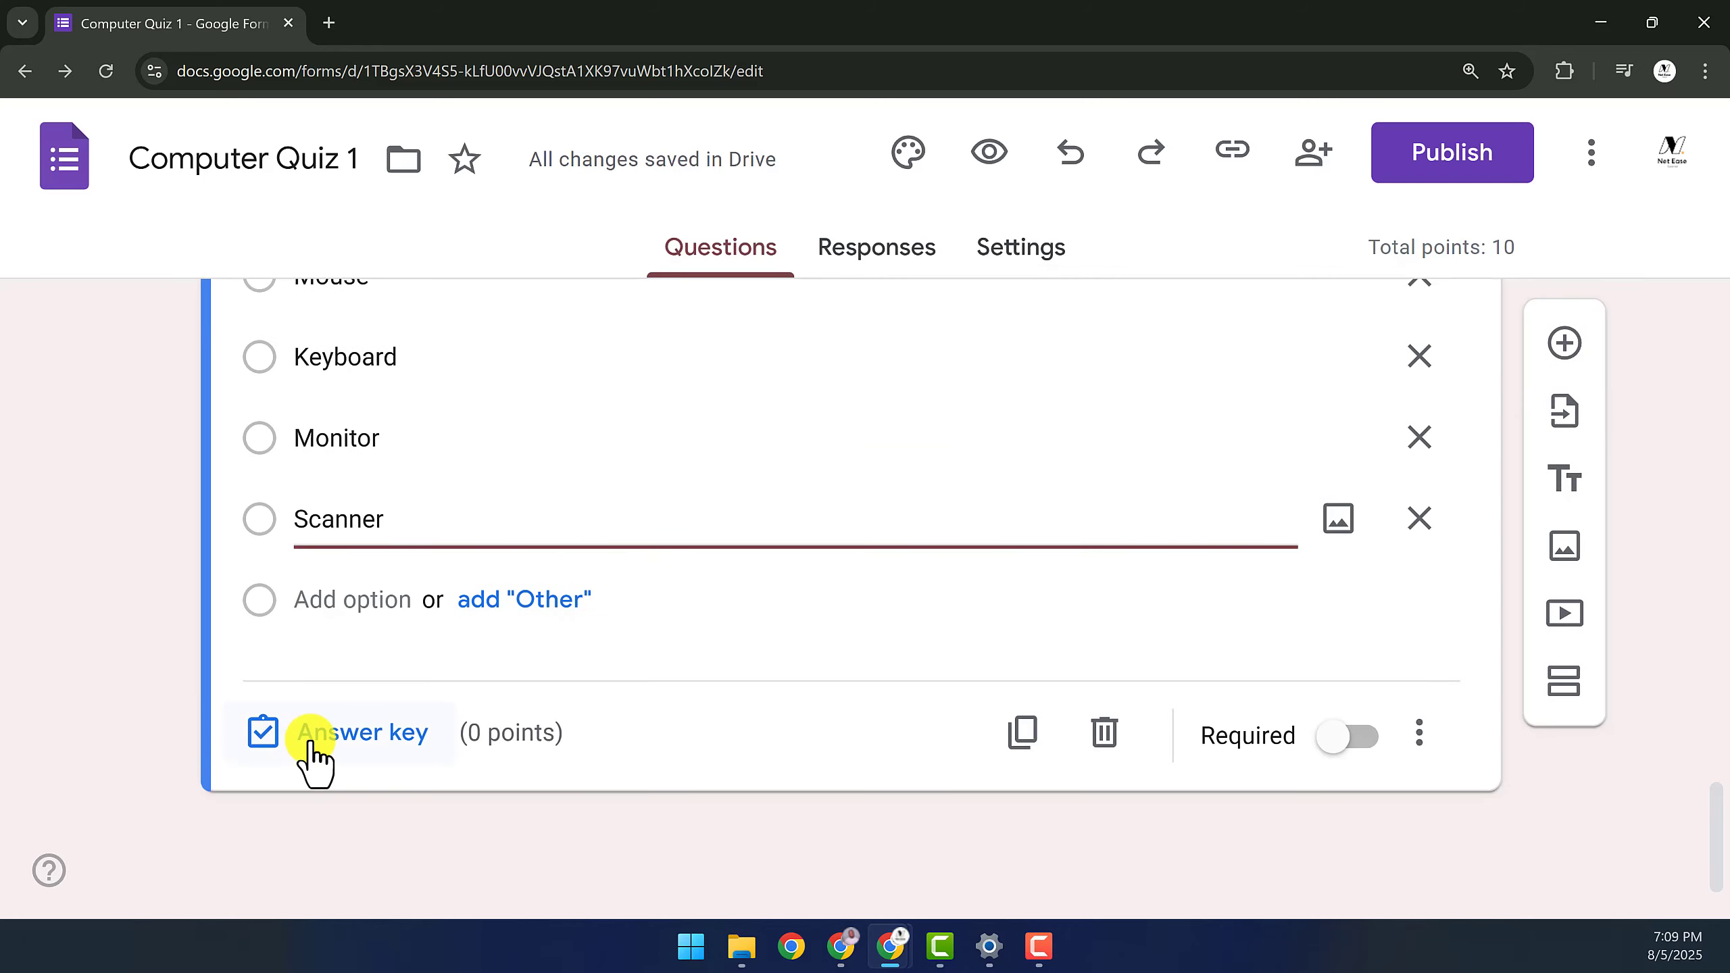
pyautogui.click(359, 757)
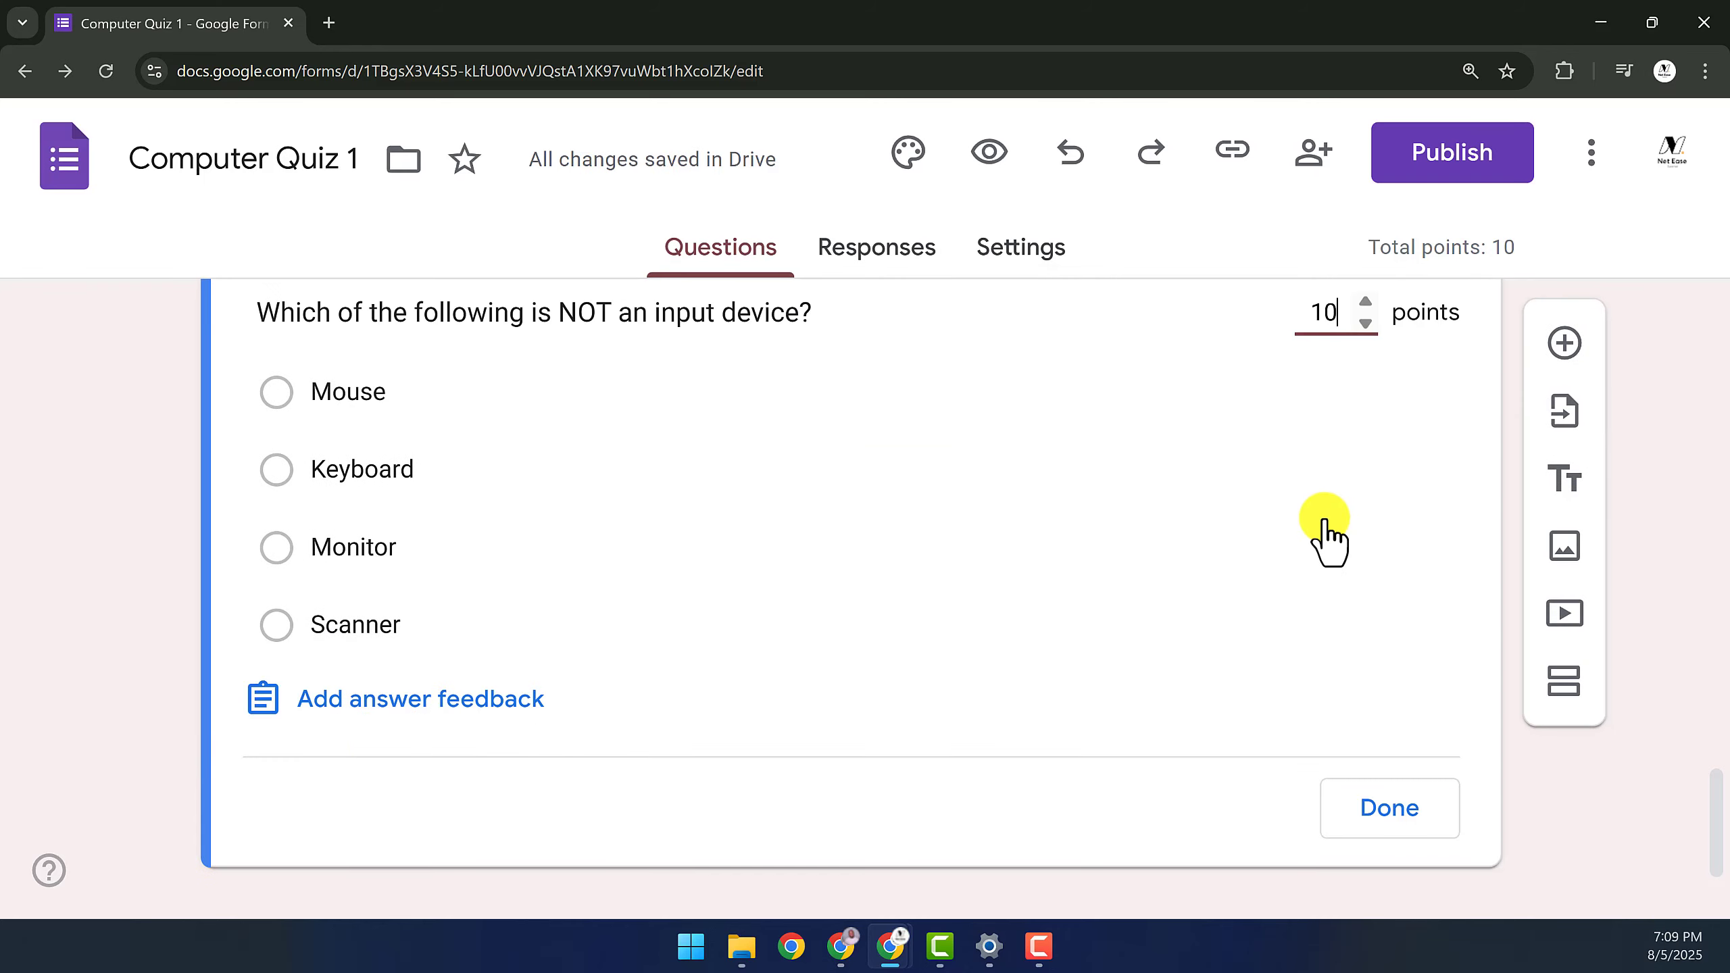
pyautogui.click(272, 556)
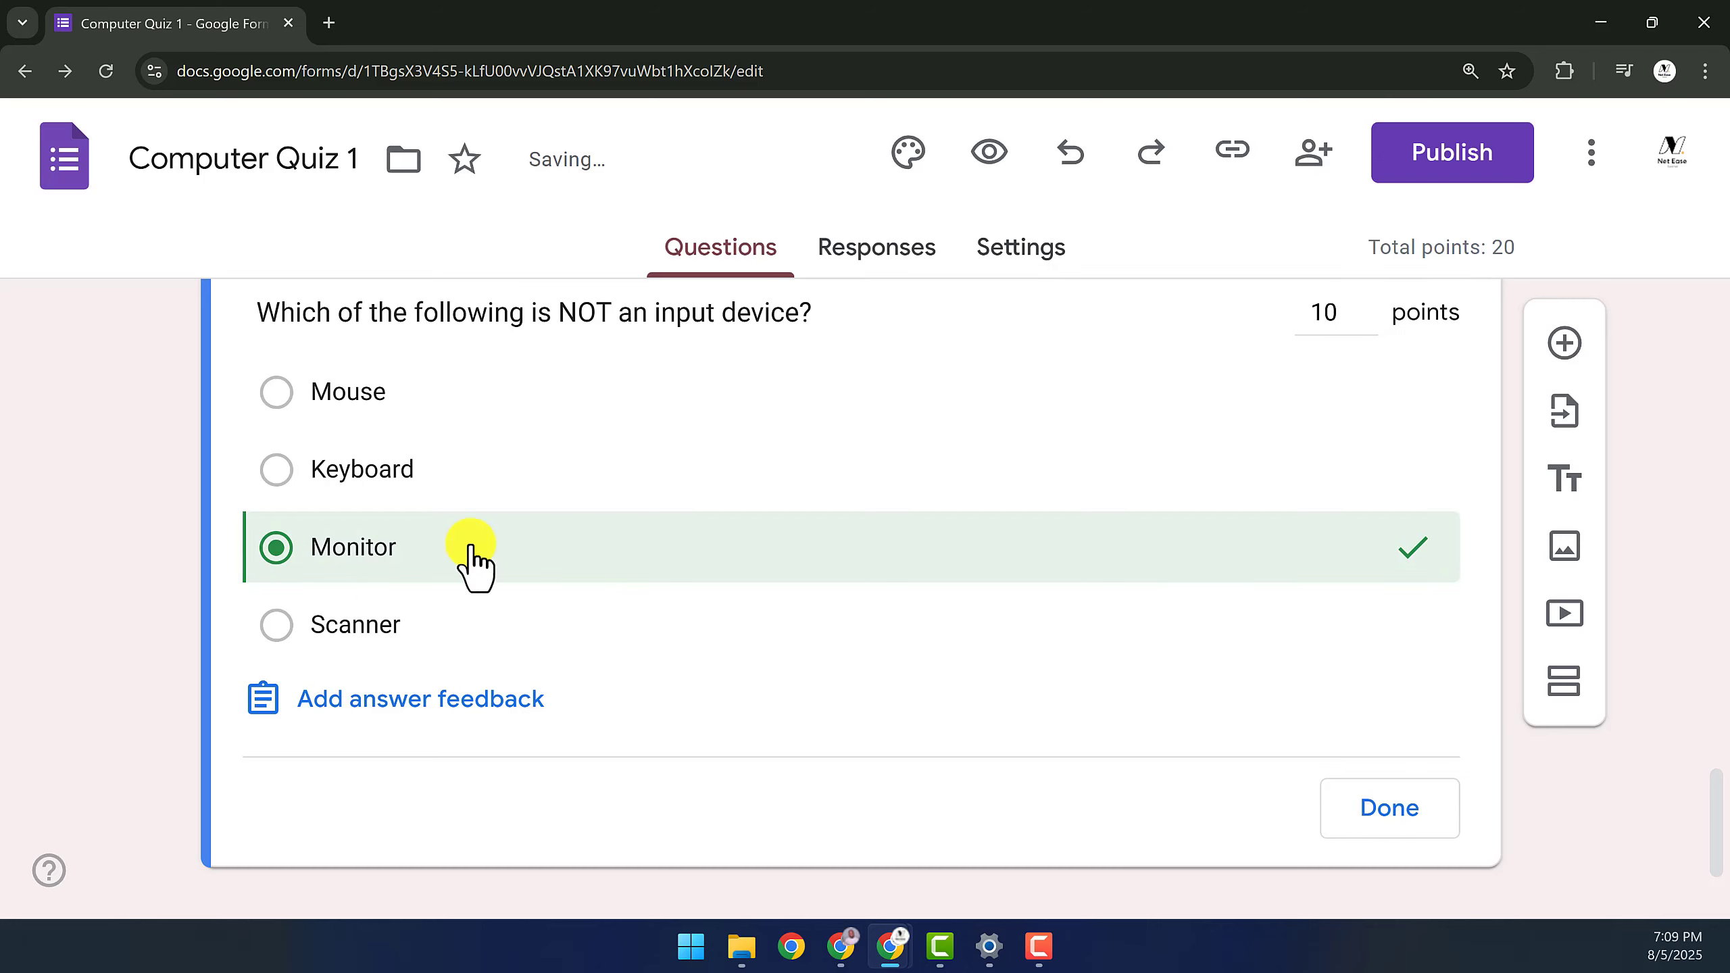
pyautogui.click(1430, 811)
pyautogui.moveTo(1718, 746); pyautogui.dragTo(1699, 804)
pyautogui.scroll(-4, 1378, 792)
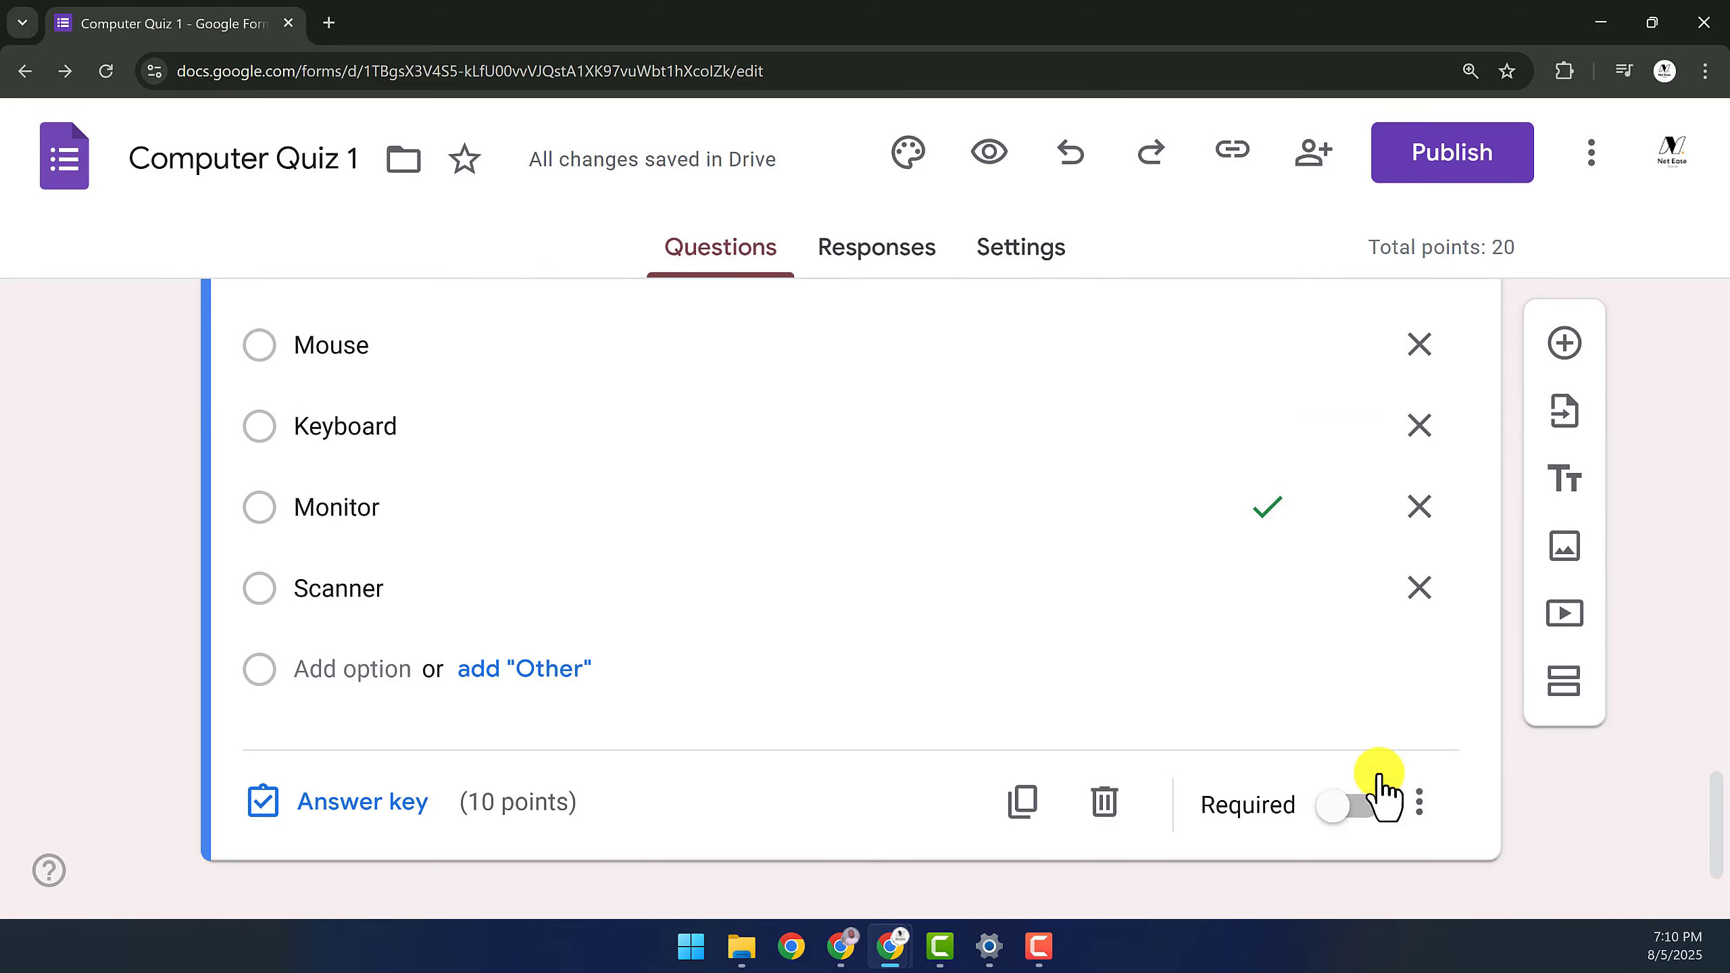
pyautogui.click(1362, 741)
# Add a checkboxes question asking "Which of the following are programming languages? (Select all that apply)", with the bracketed part in italics
pyautogui.scroll(1, 1653, 667)
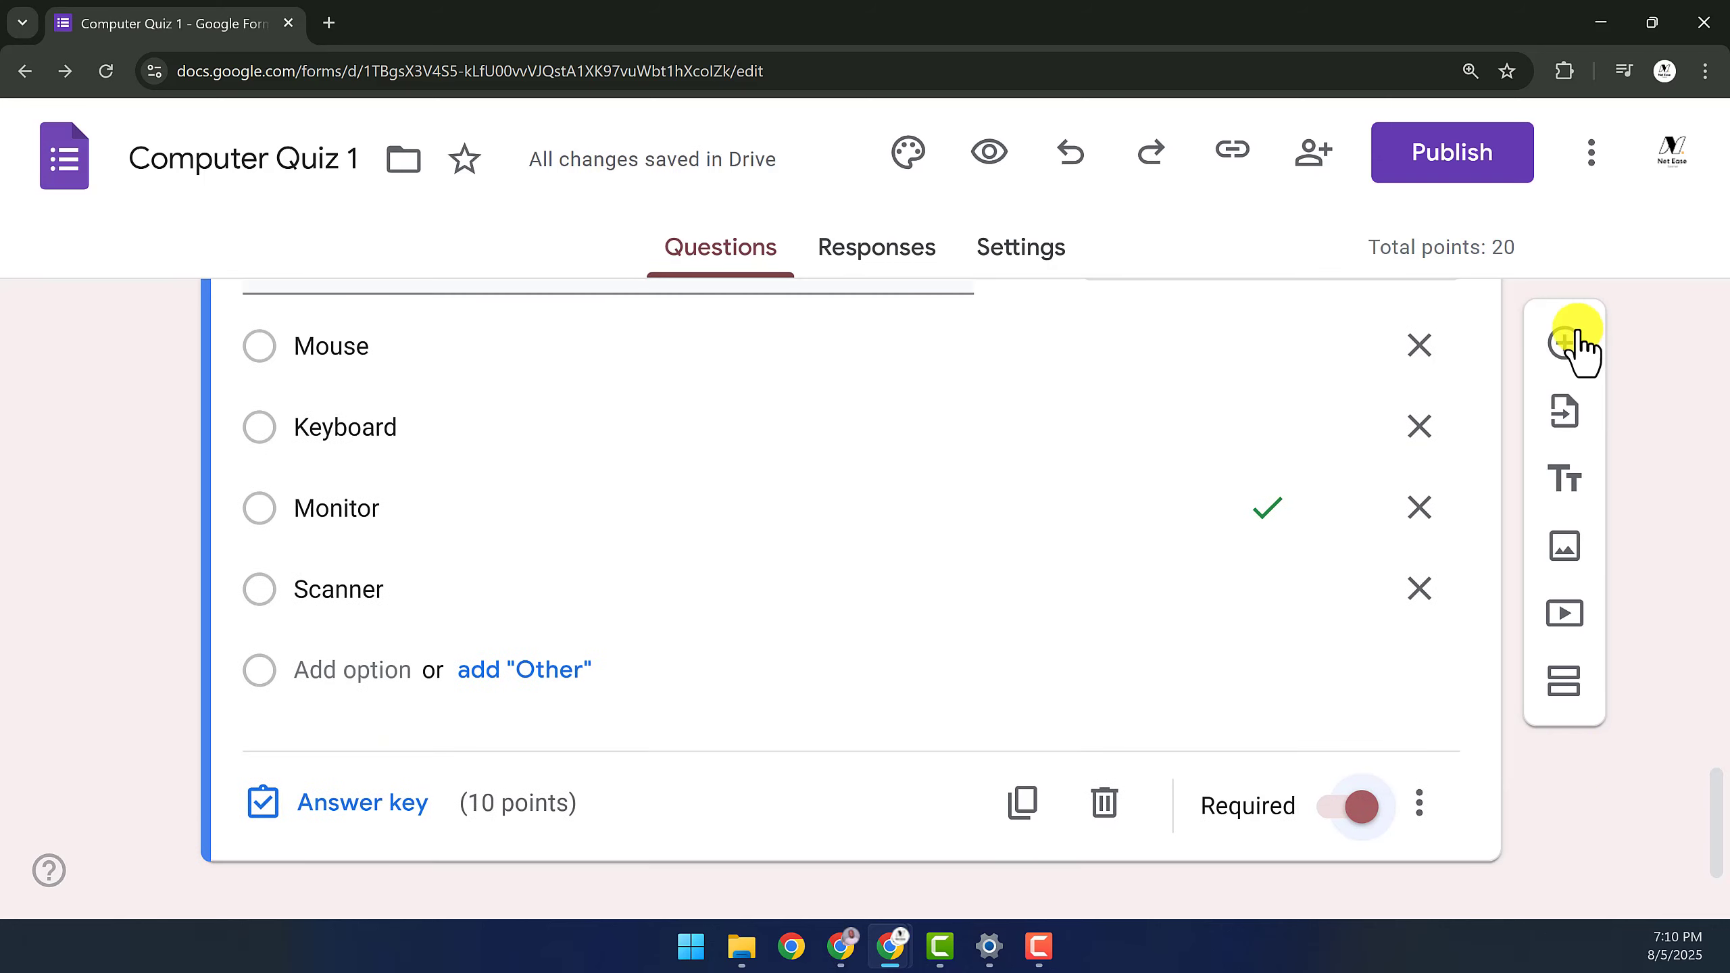
pyautogui.click(1564, 342)
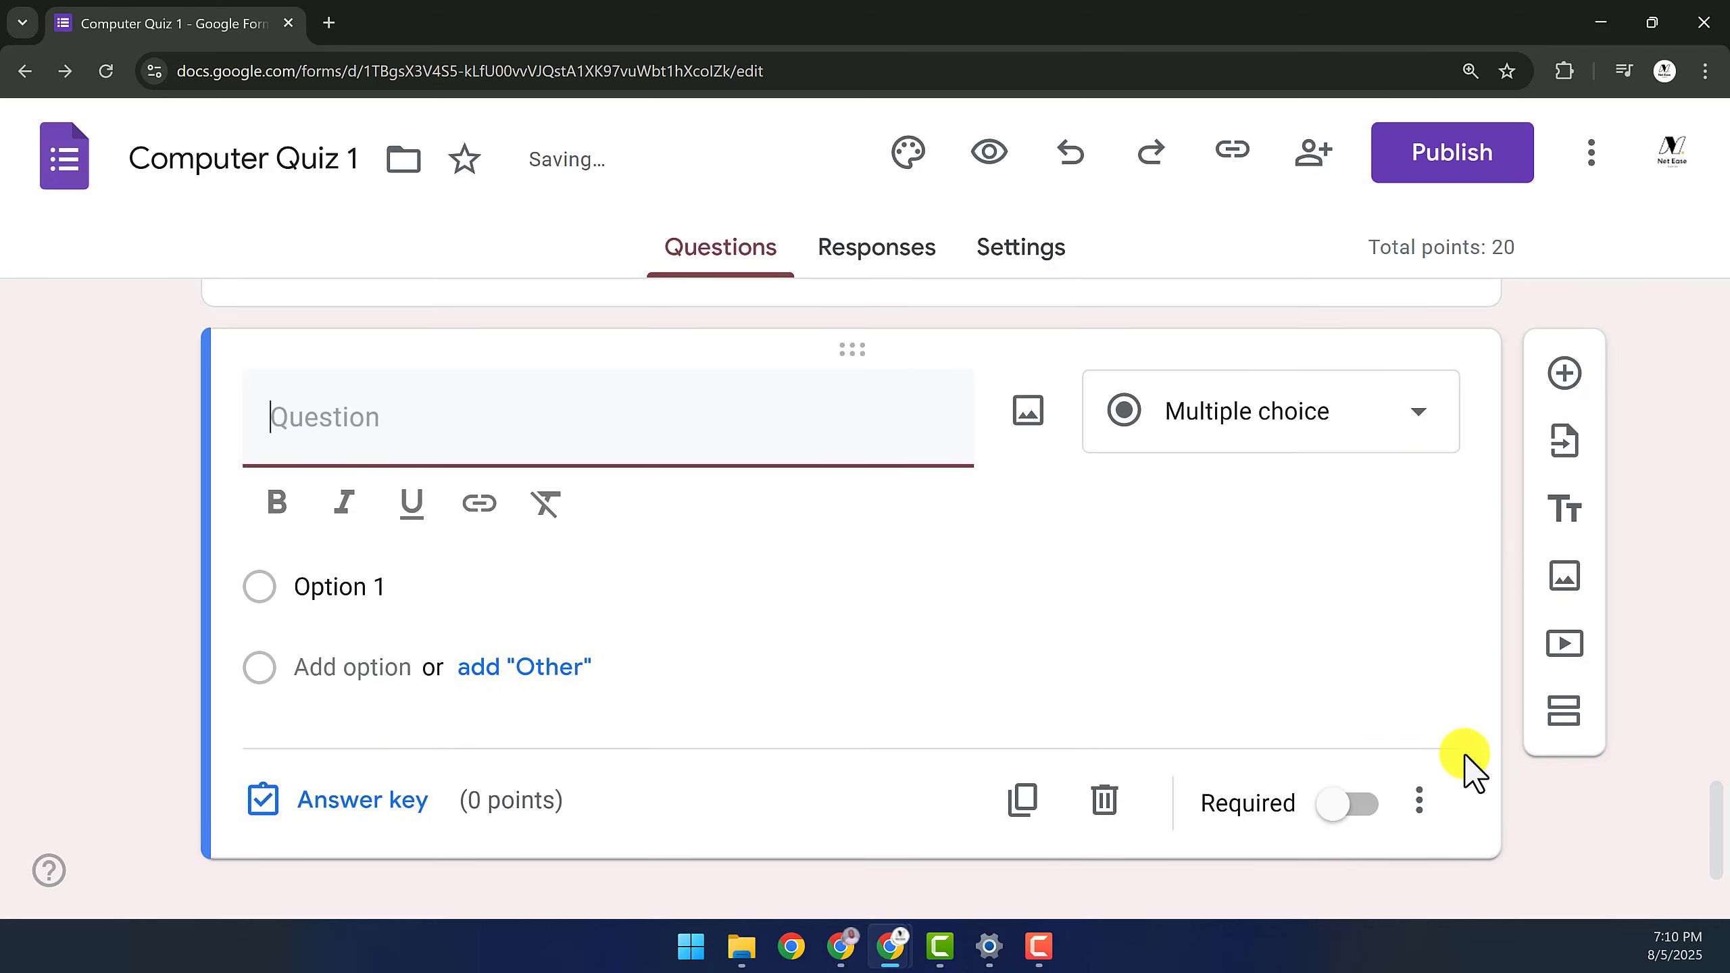
pyautogui.click(1247, 452)
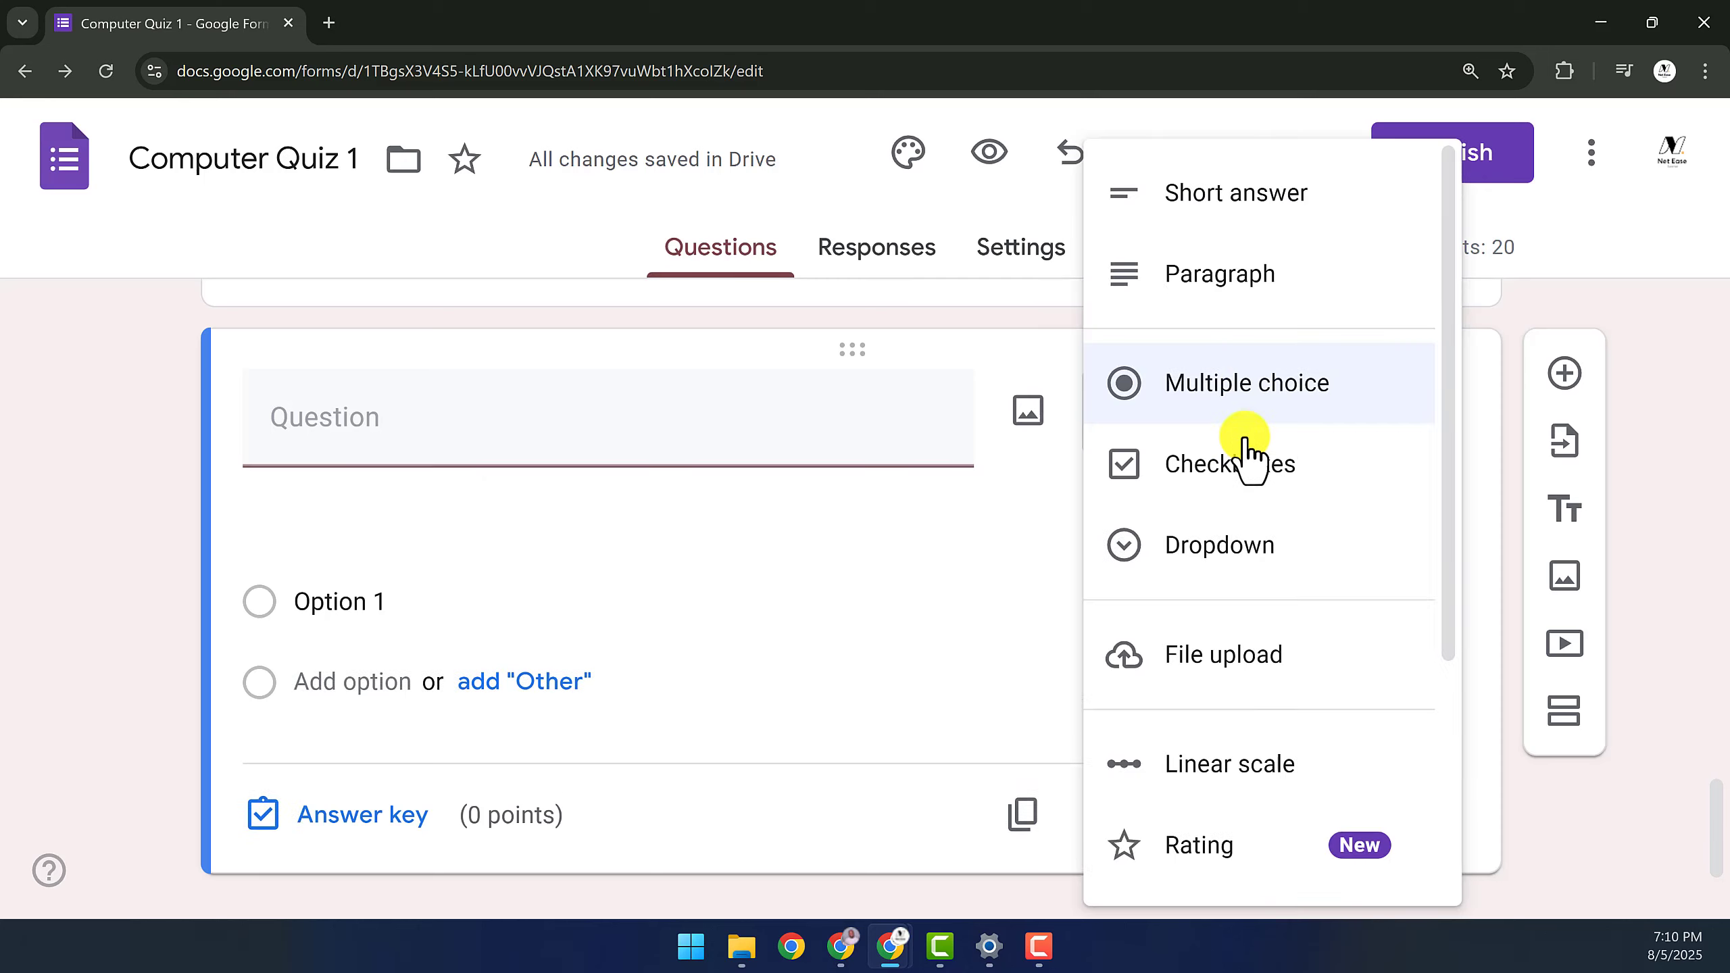
pyautogui.click(1247, 477)
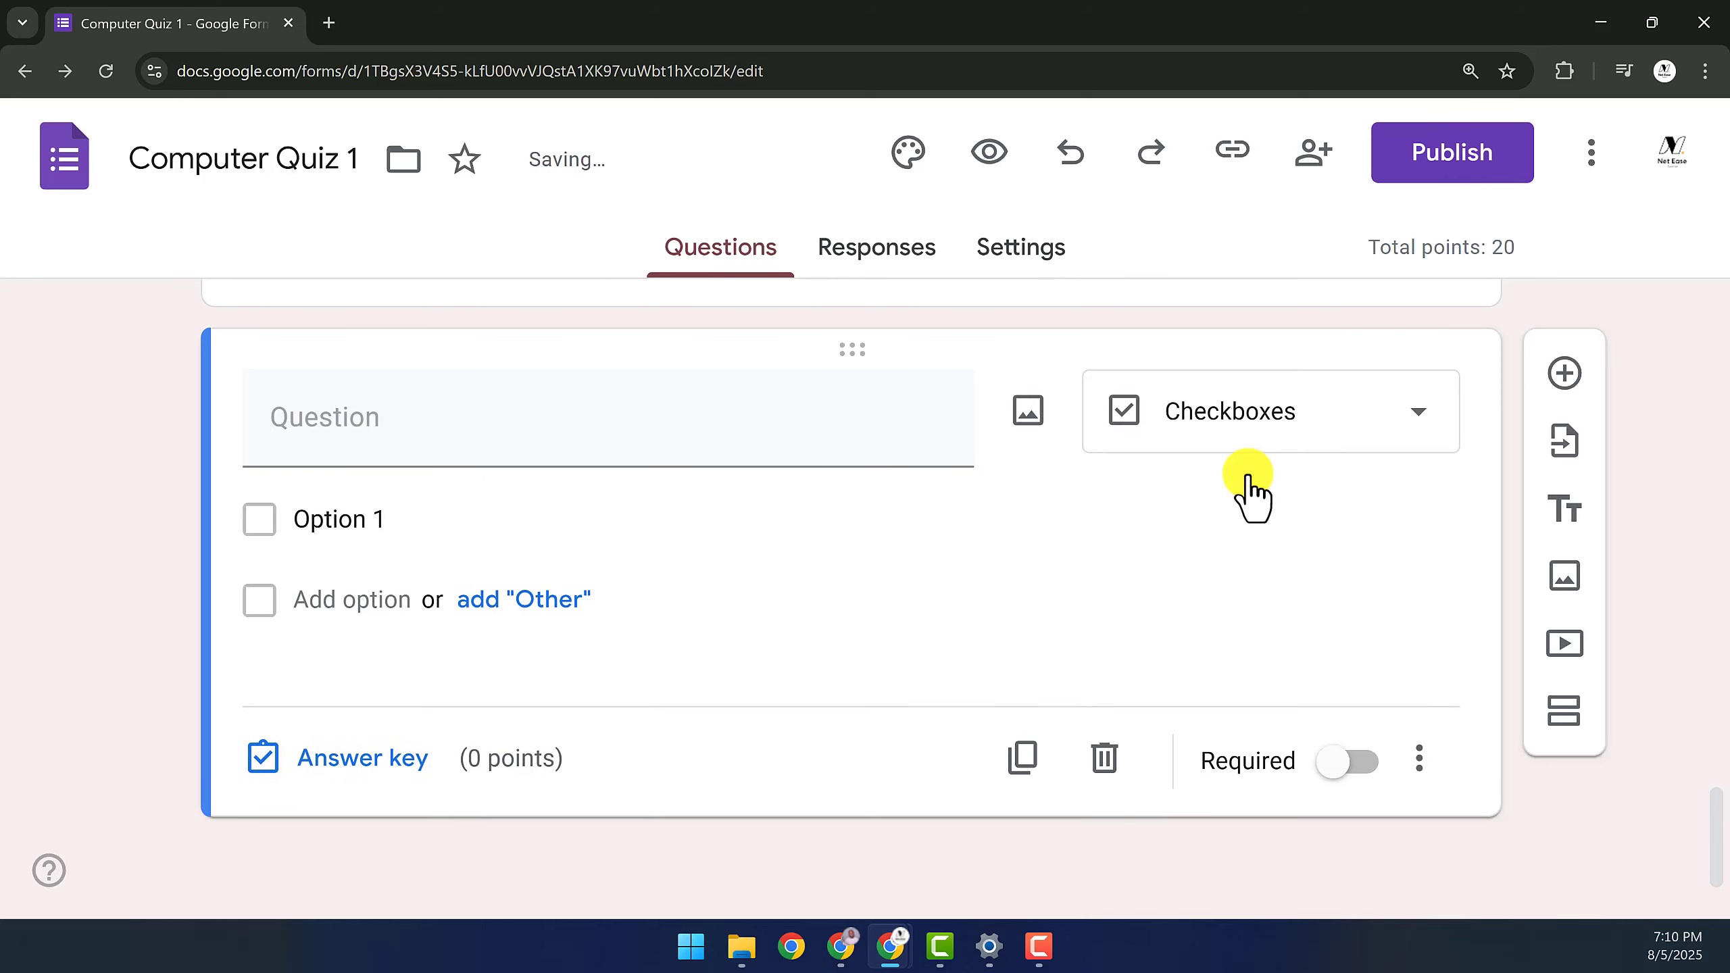
pyautogui.click(422, 454)
pyautogui.write('Which of the following are programming languages? (Select all that apply)')
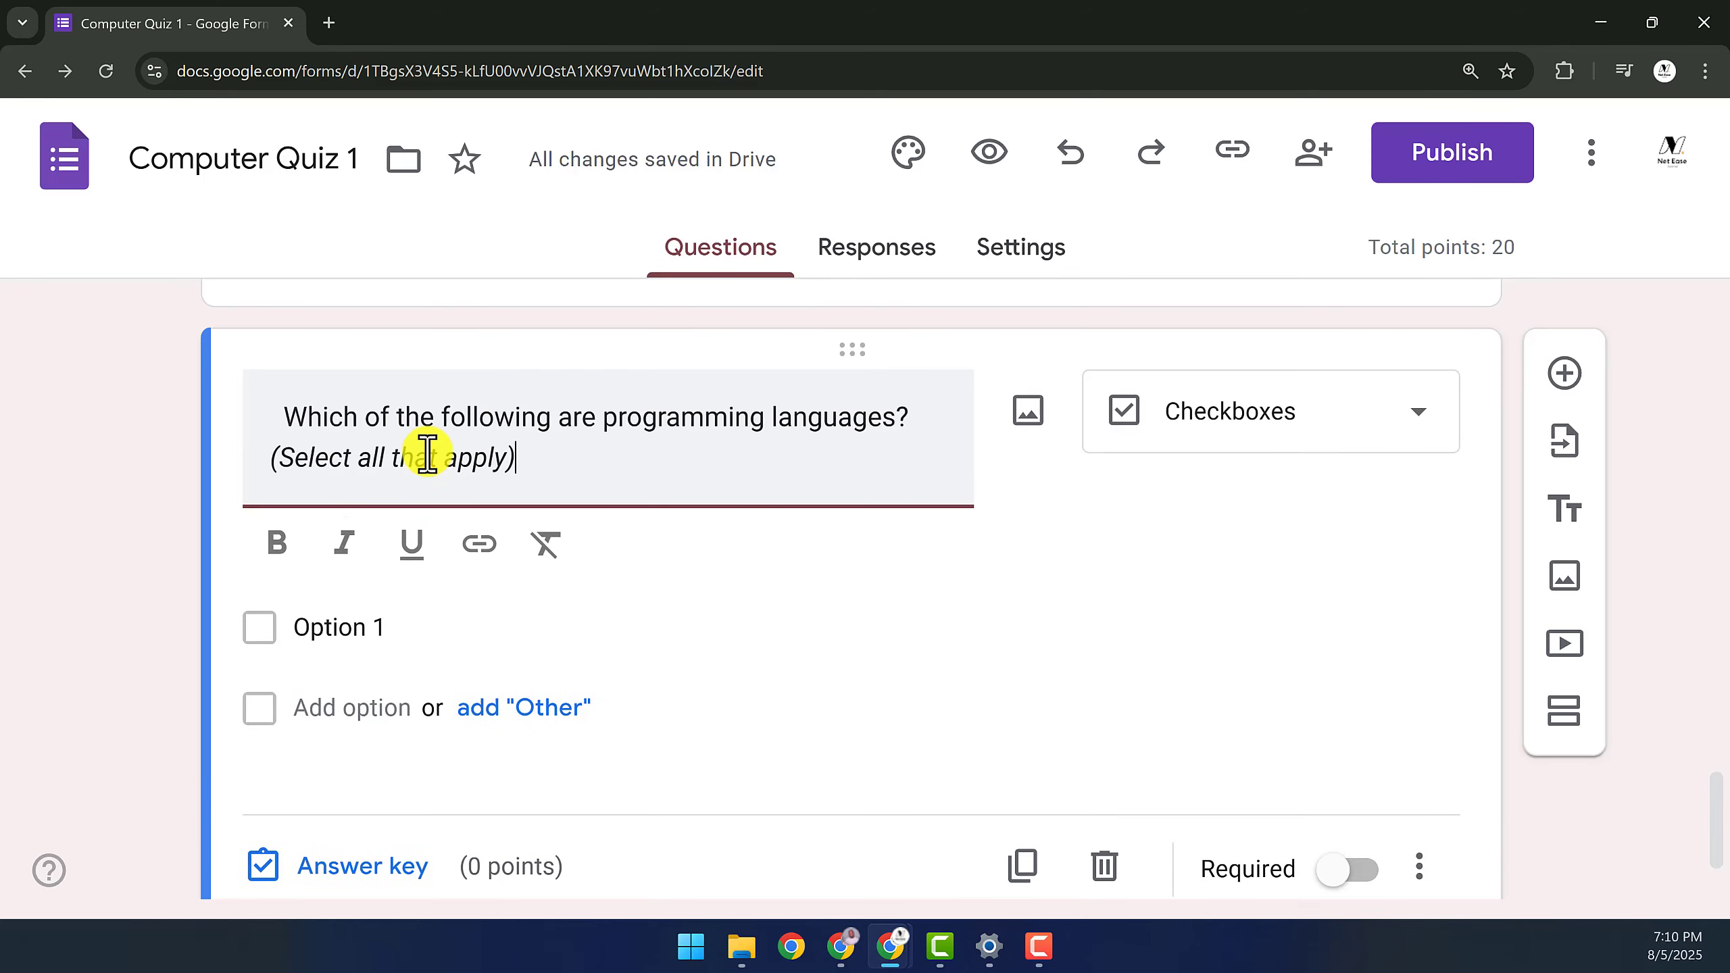
# Fill in the programming languages question's options as Python, Java, HTML, Microsoft Word and C++
pyautogui.click(366, 558)
pyautogui.write('Python')
pyautogui.press('Return')
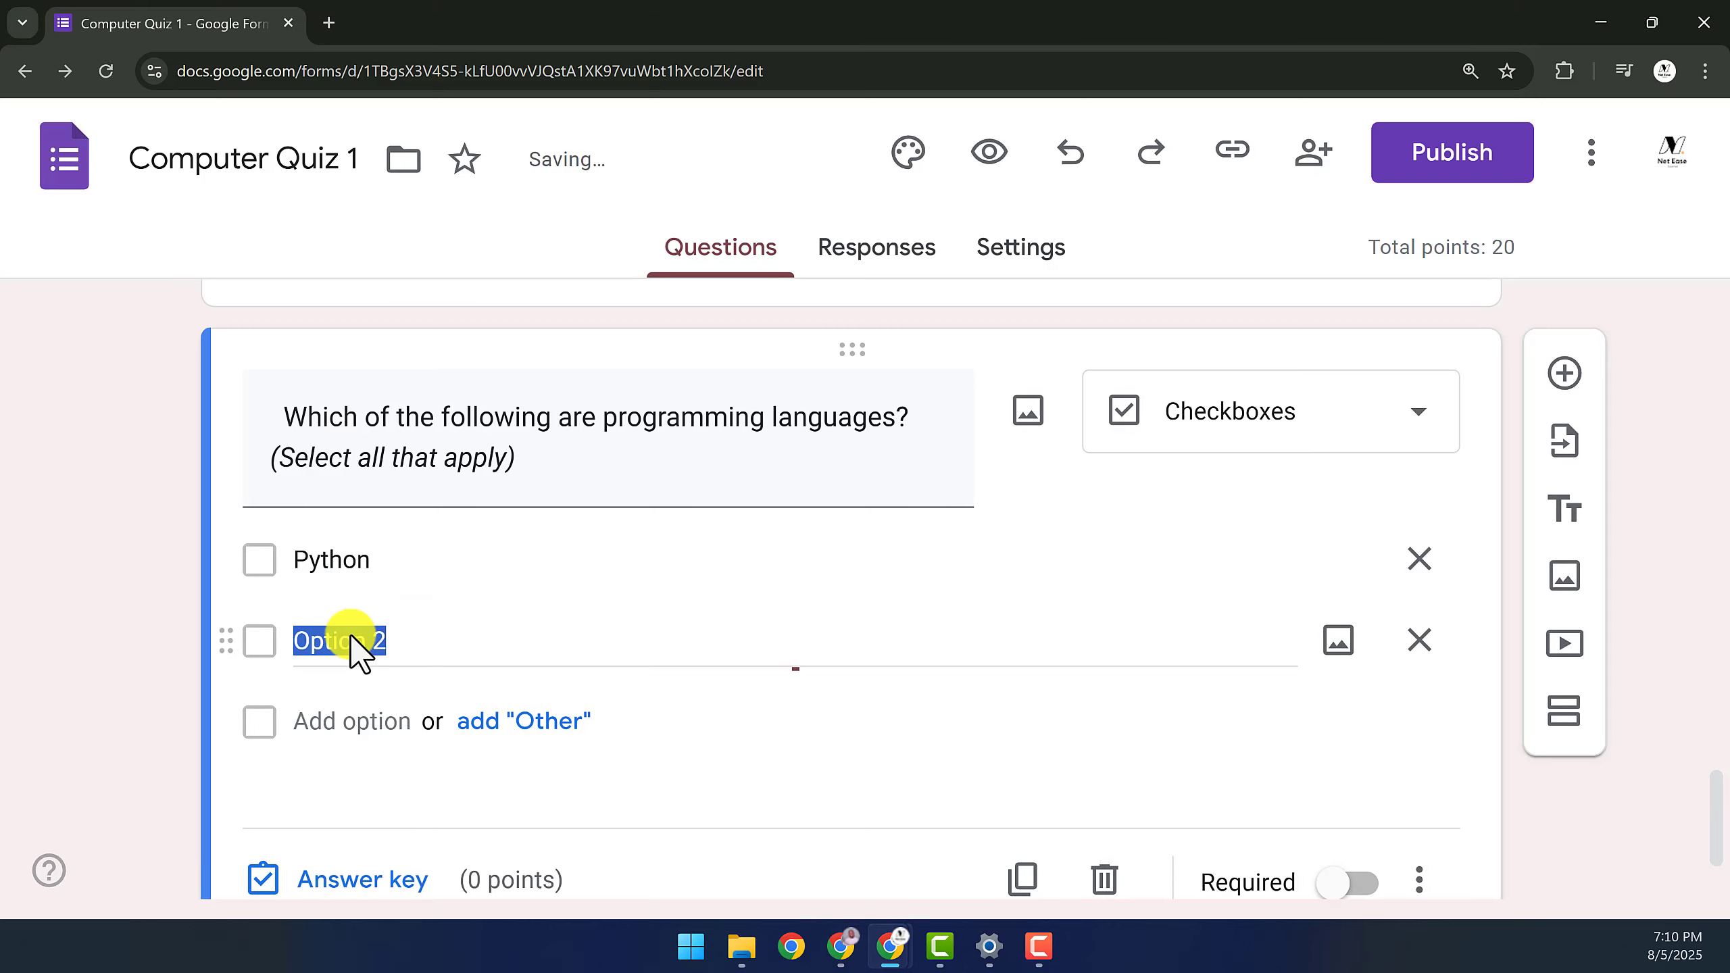
pyautogui.write('Java')
pyautogui.press('Return')
pyautogui.write('HTML')
pyautogui.press('Return')
pyautogui.write('Microsoft Word')
pyautogui.press('Return')
pyautogui.write('C++')
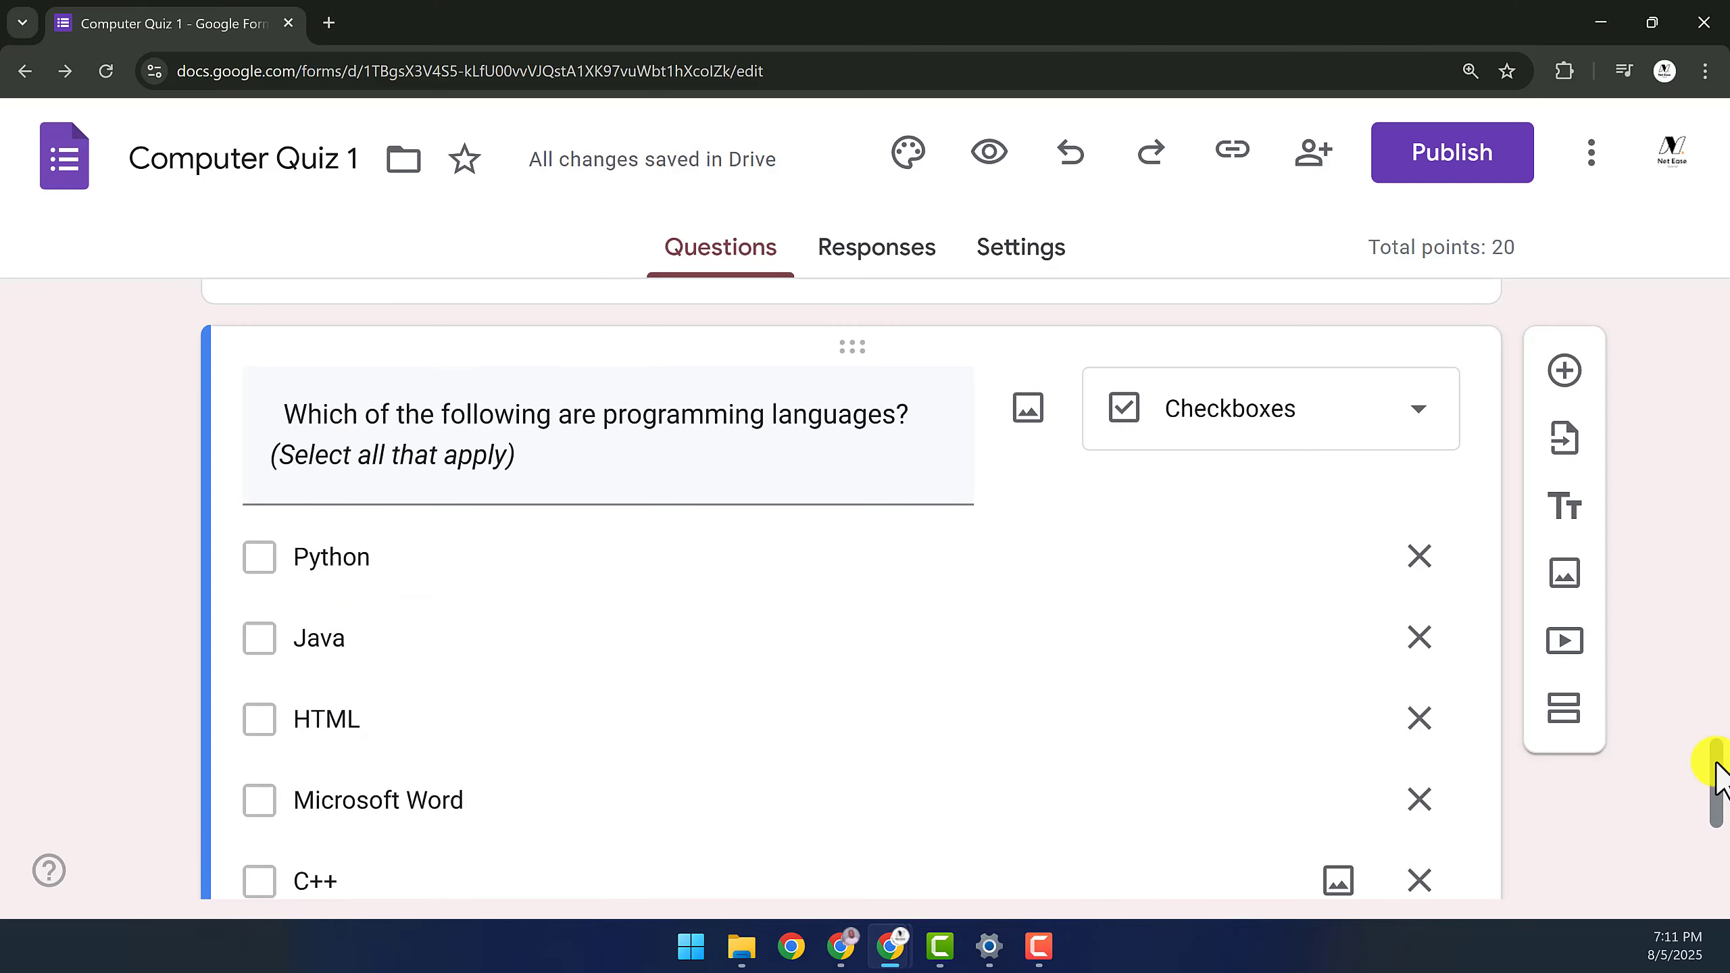
# Give the programming languages question 10 points and mark Python, Java and C++ as its correct answers
pyautogui.scroll(-5, 374, 749)
pyautogui.click(371, 746)
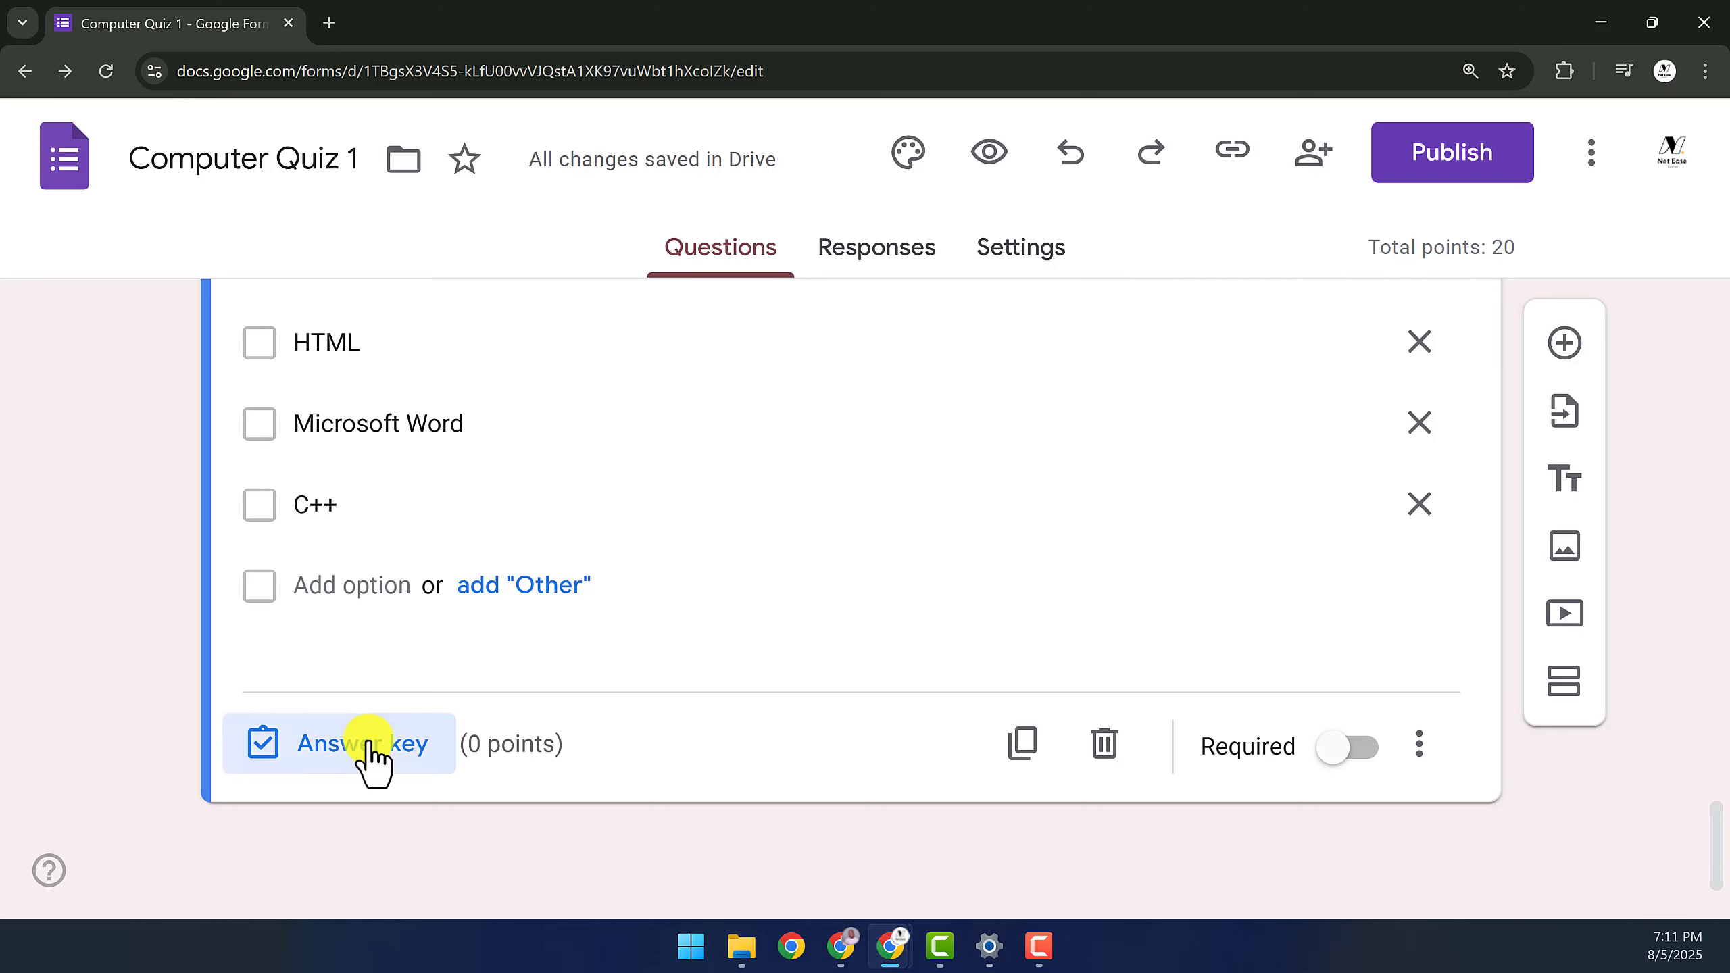
pyautogui.write('10')
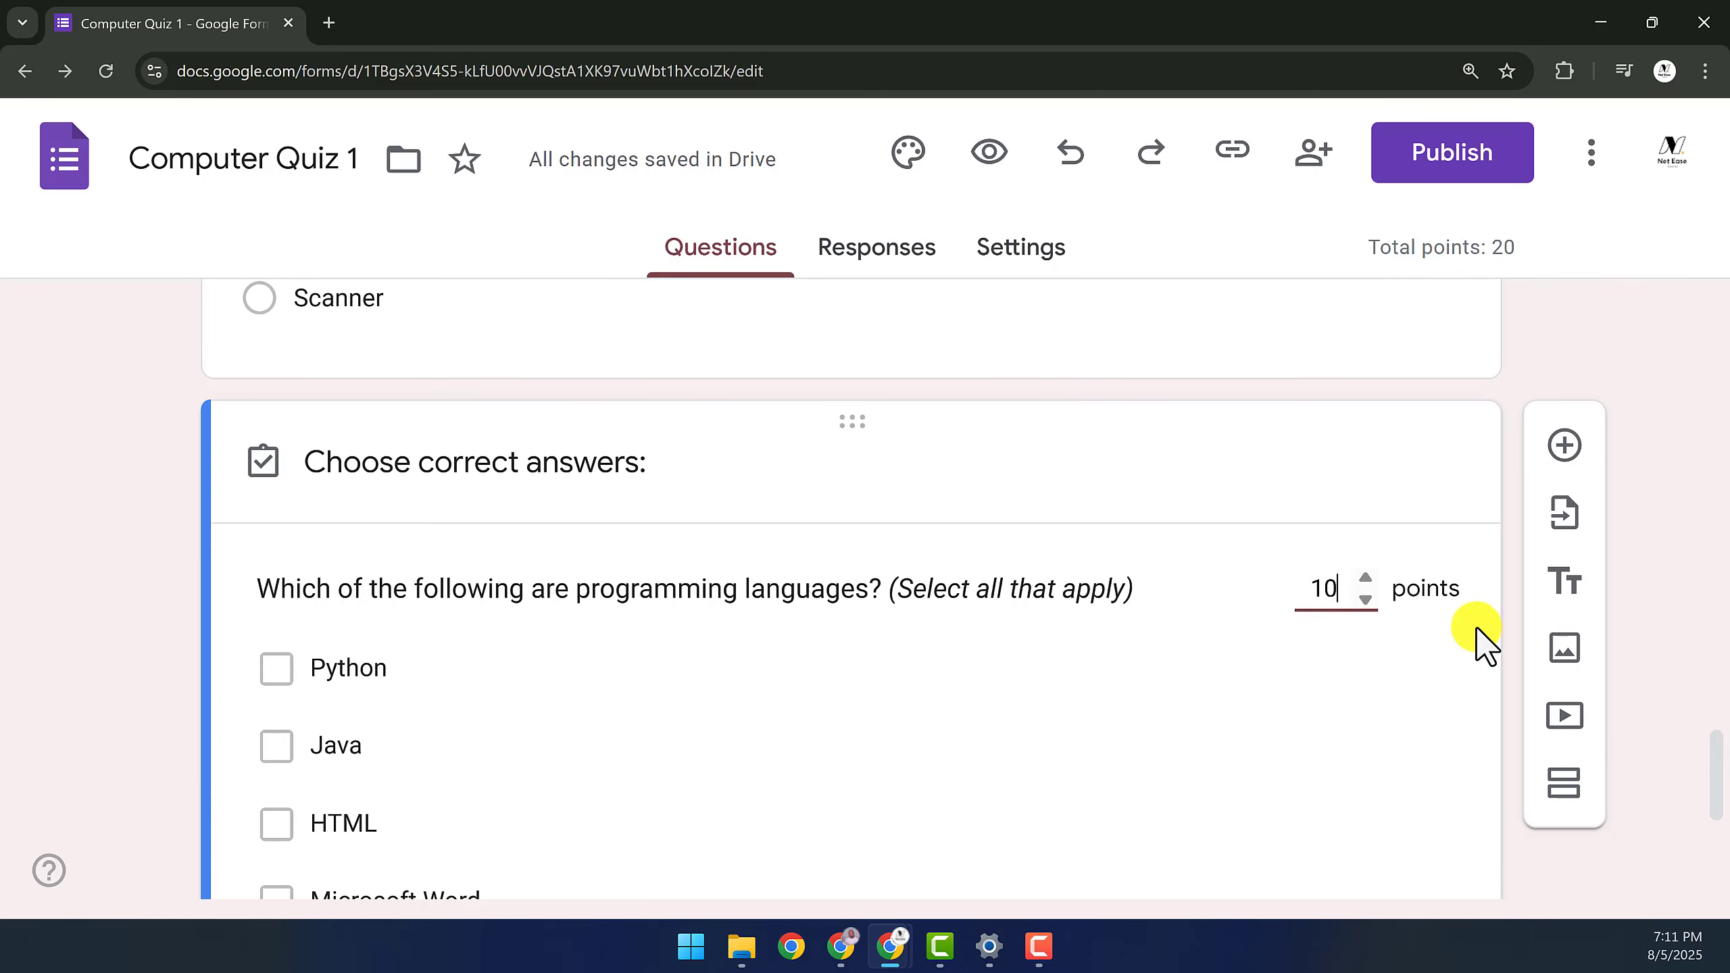
pyautogui.scroll(-3, 552, 541)
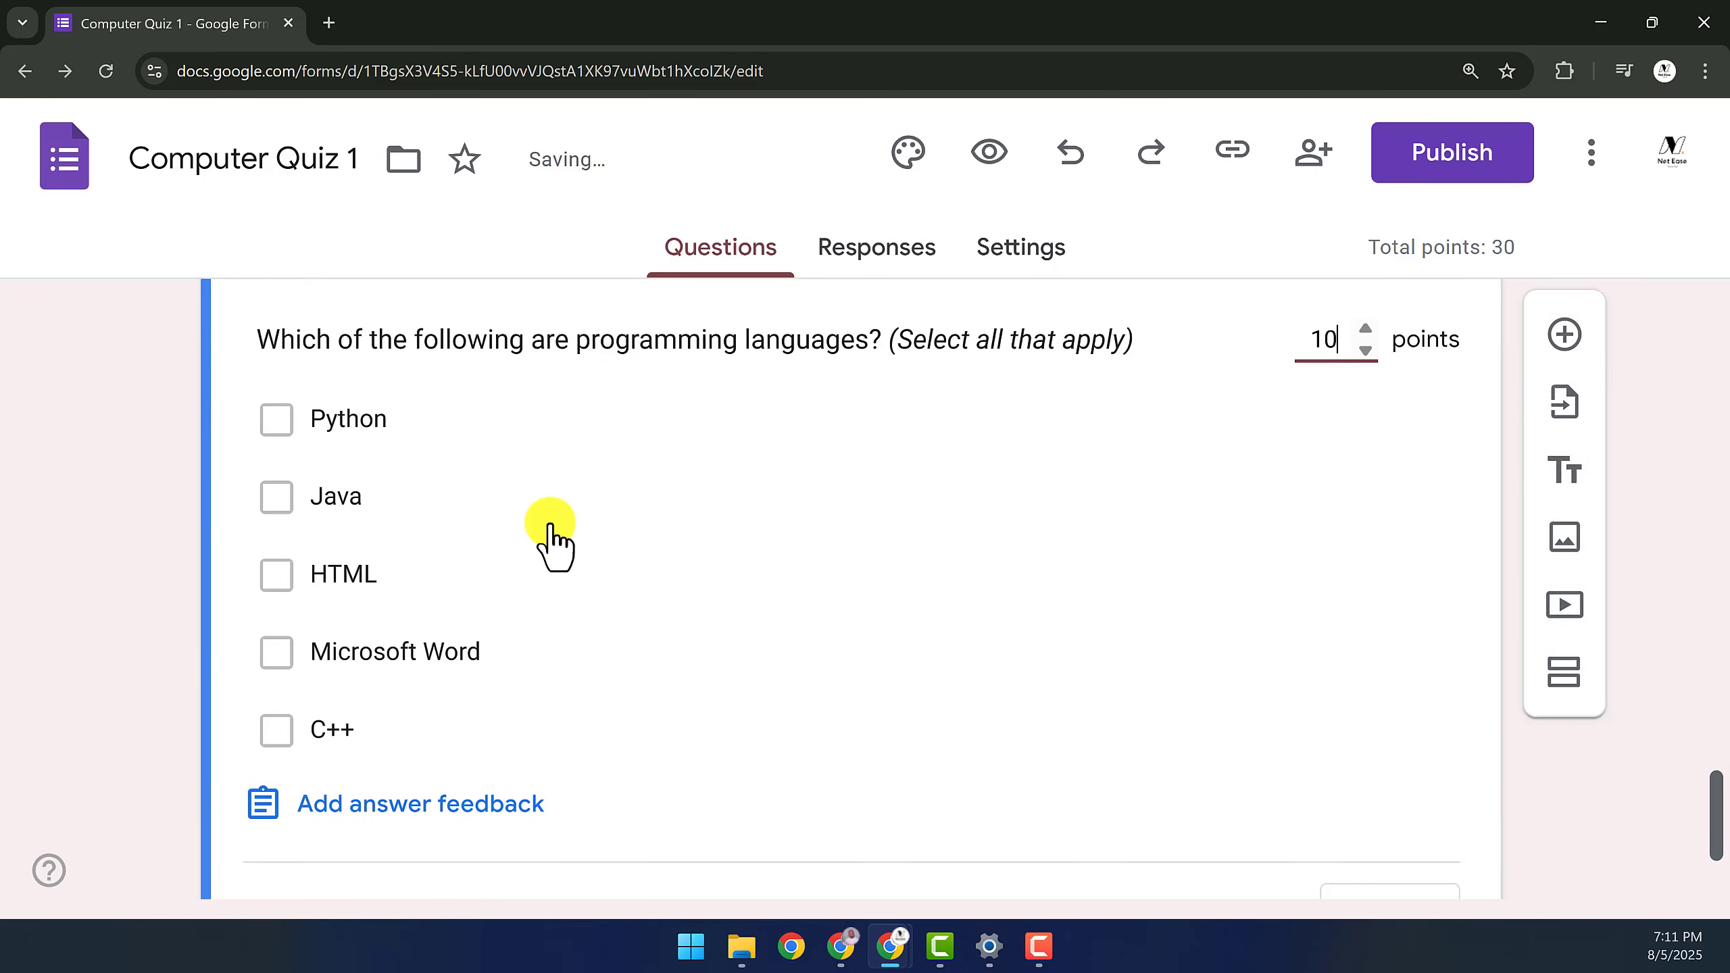
pyautogui.click(276, 450)
pyautogui.click(277, 515)
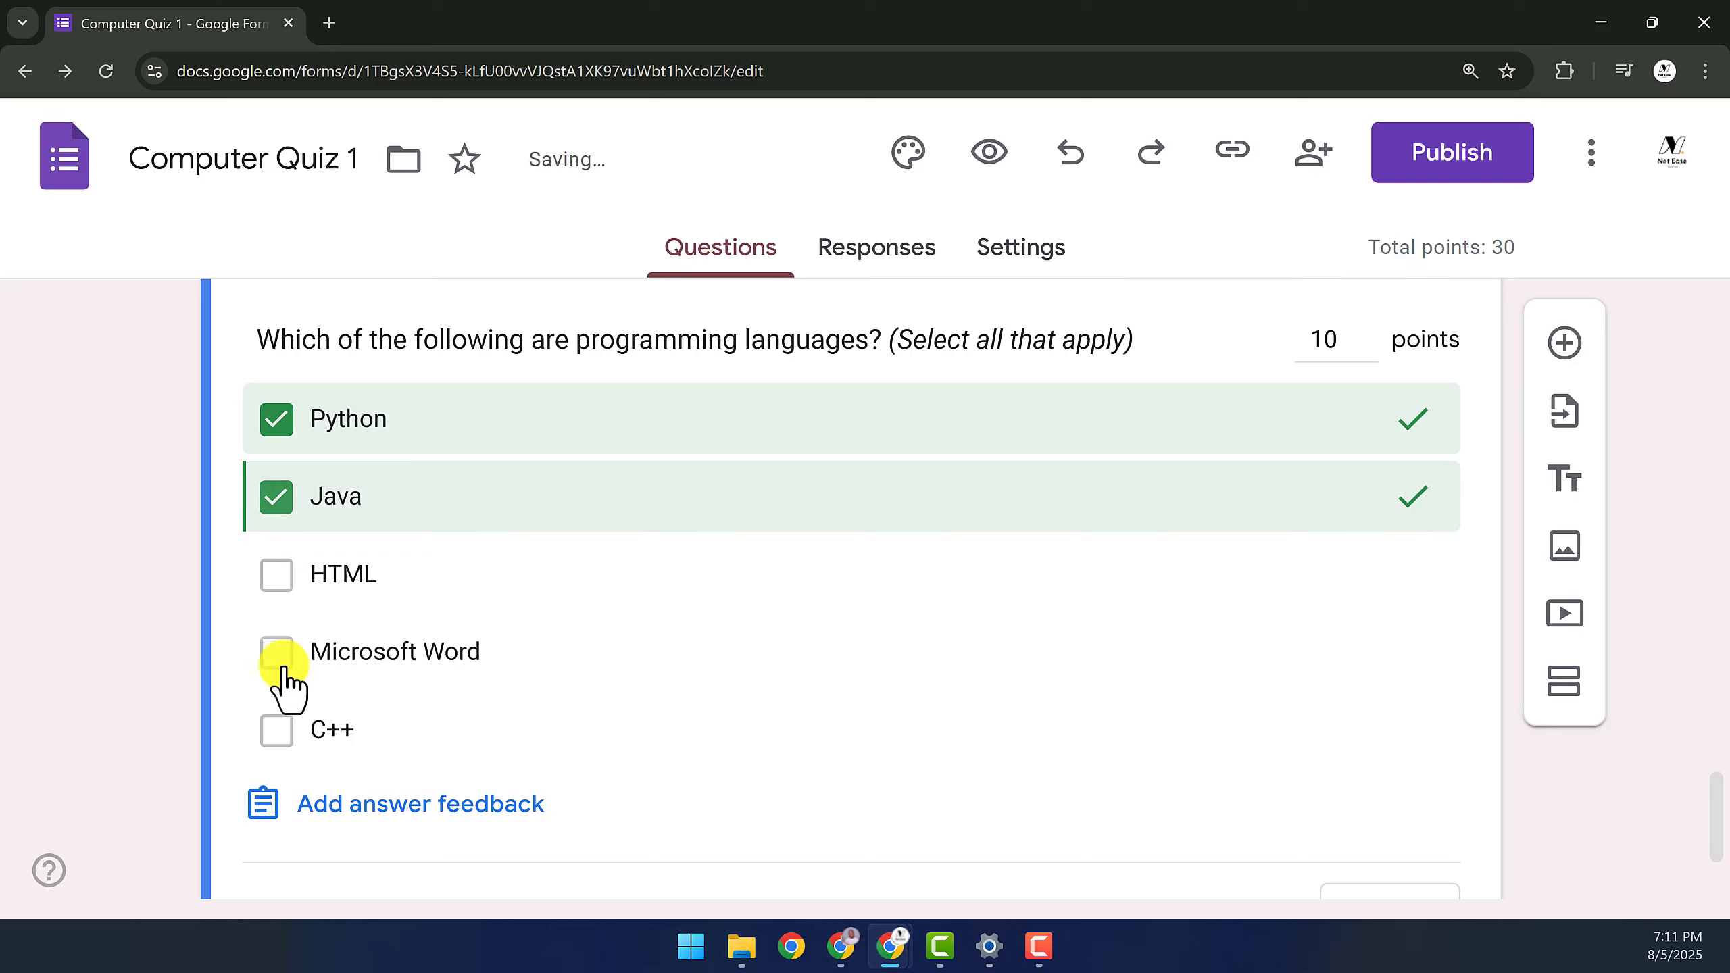
pyautogui.click(274, 735)
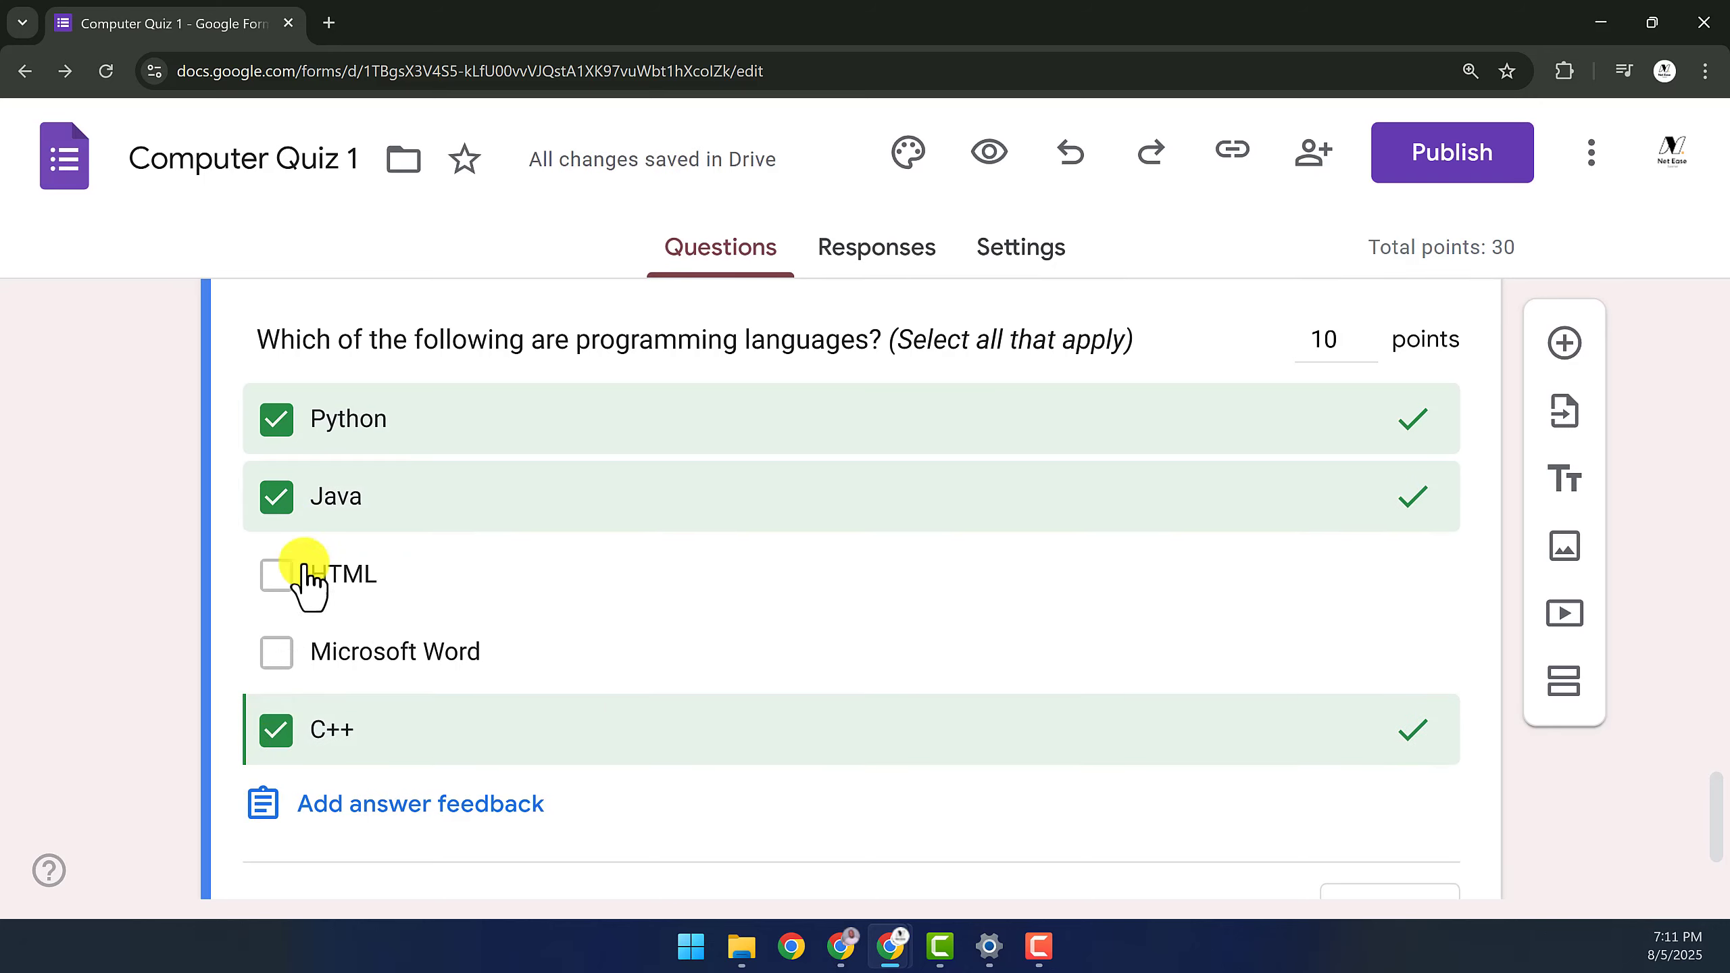
# Add a dropdown question asking "Which Company developed the Windows Operating system?"
pyautogui.click(1564, 341)
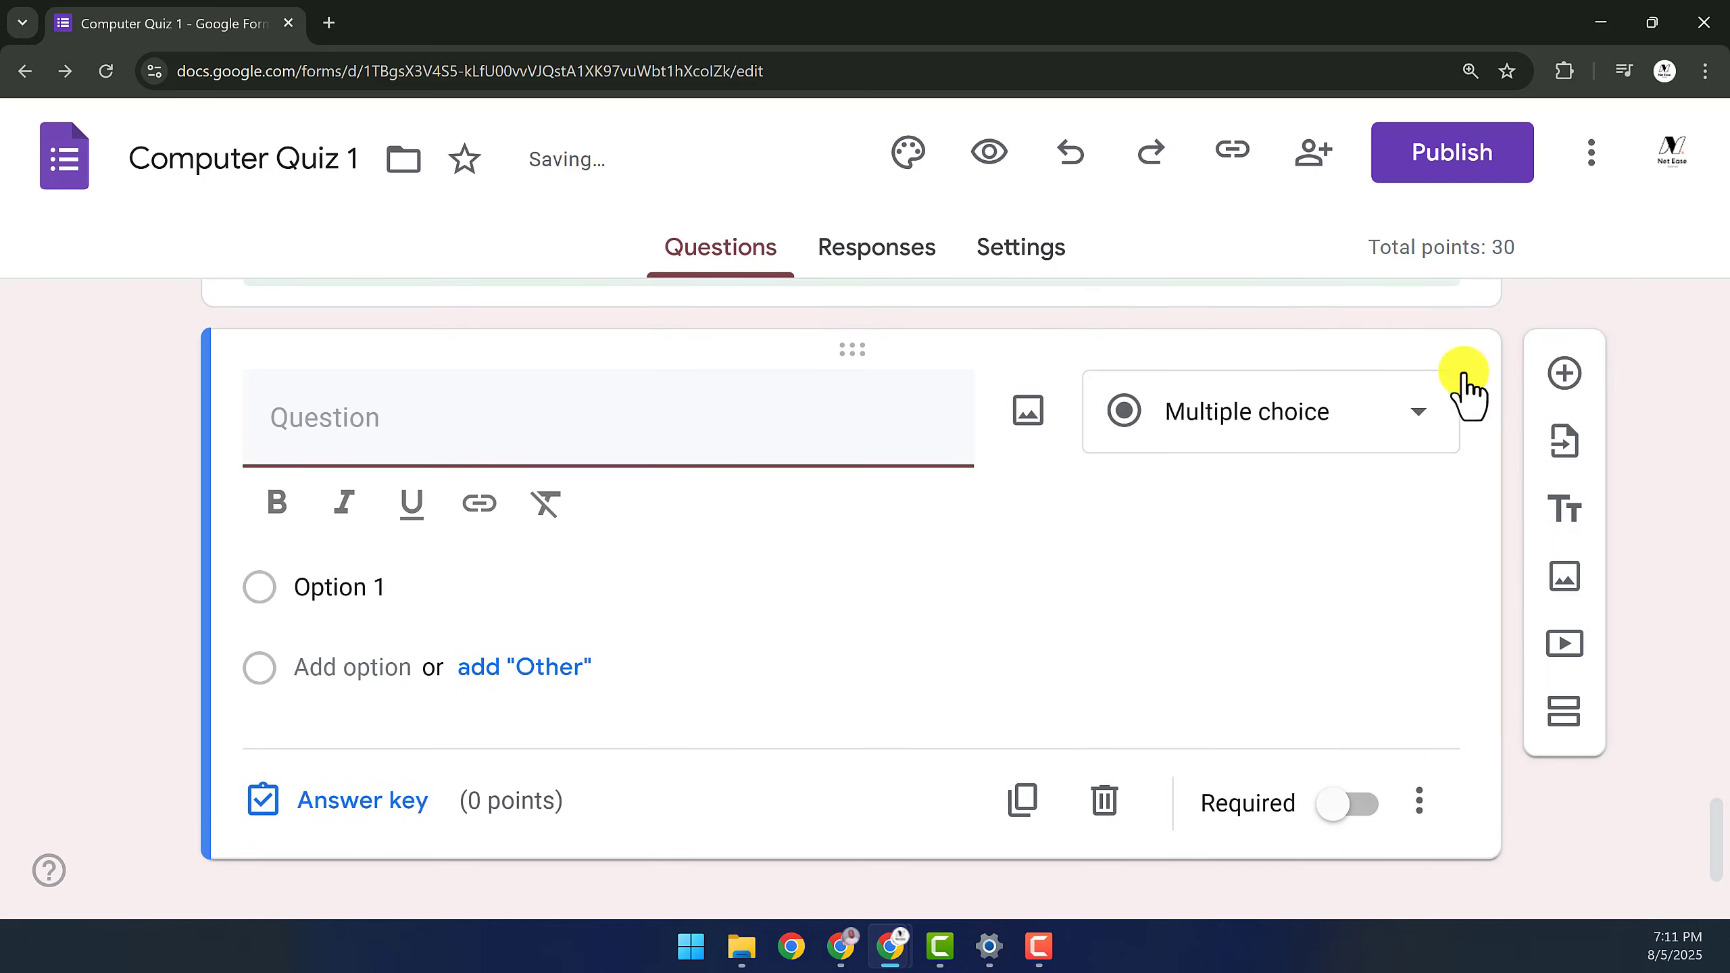
pyautogui.click(1229, 408)
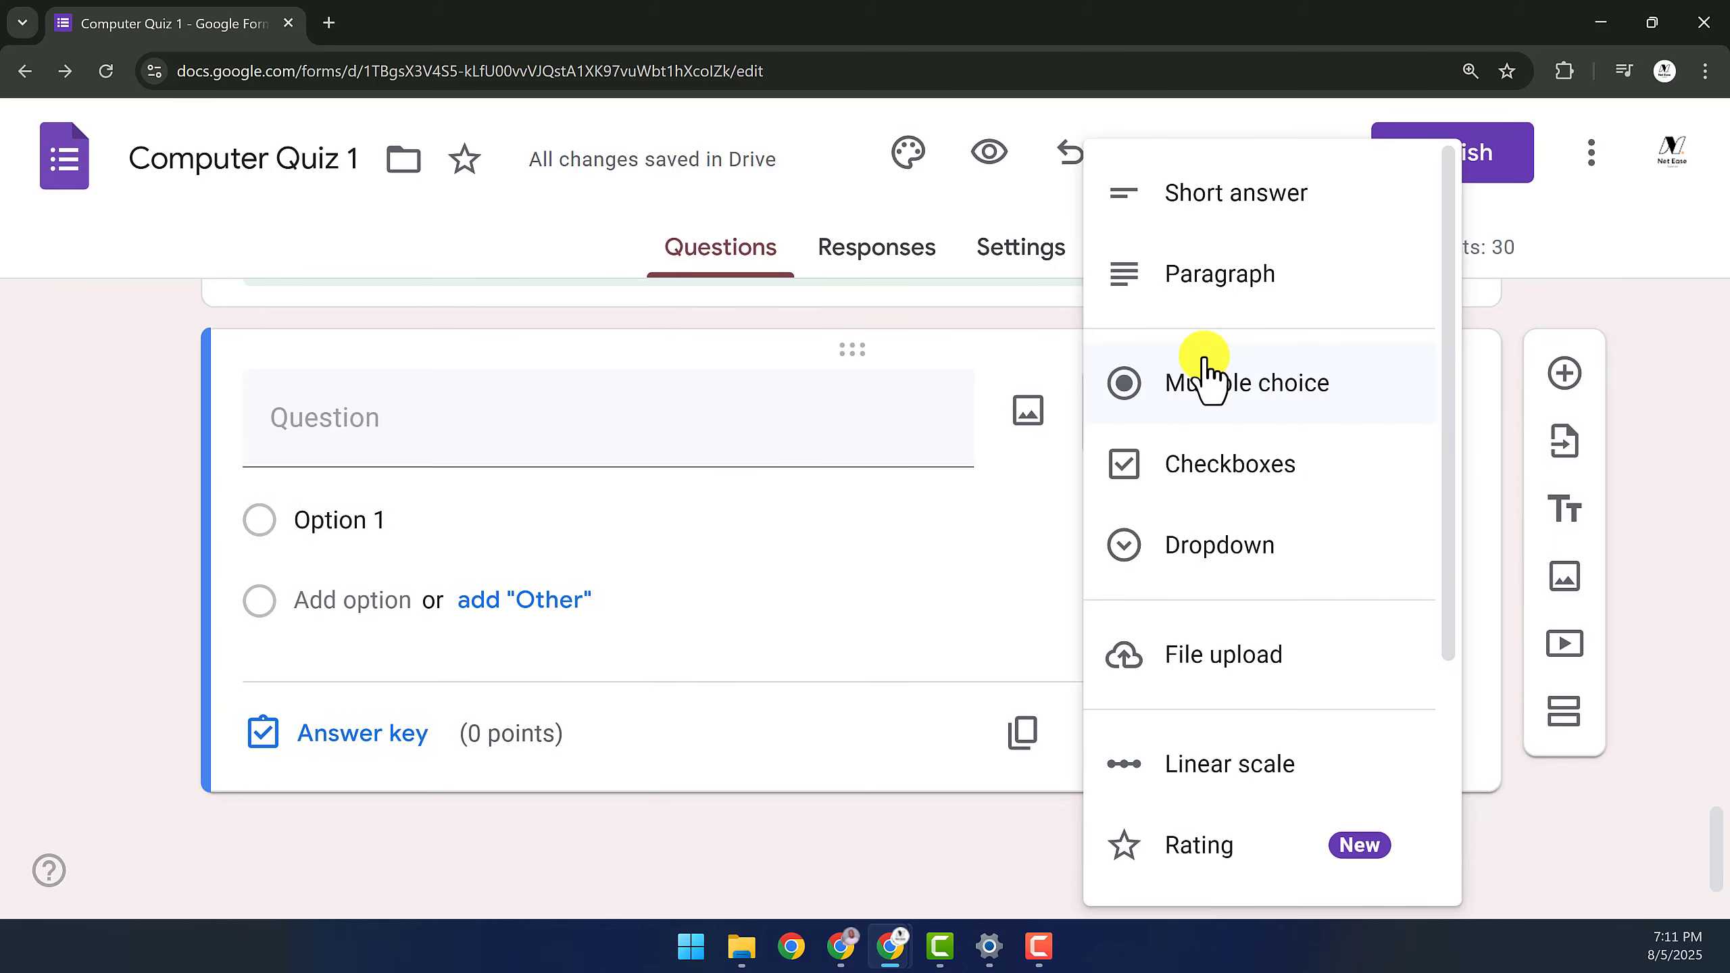
pyautogui.click(1199, 549)
pyautogui.click(491, 446)
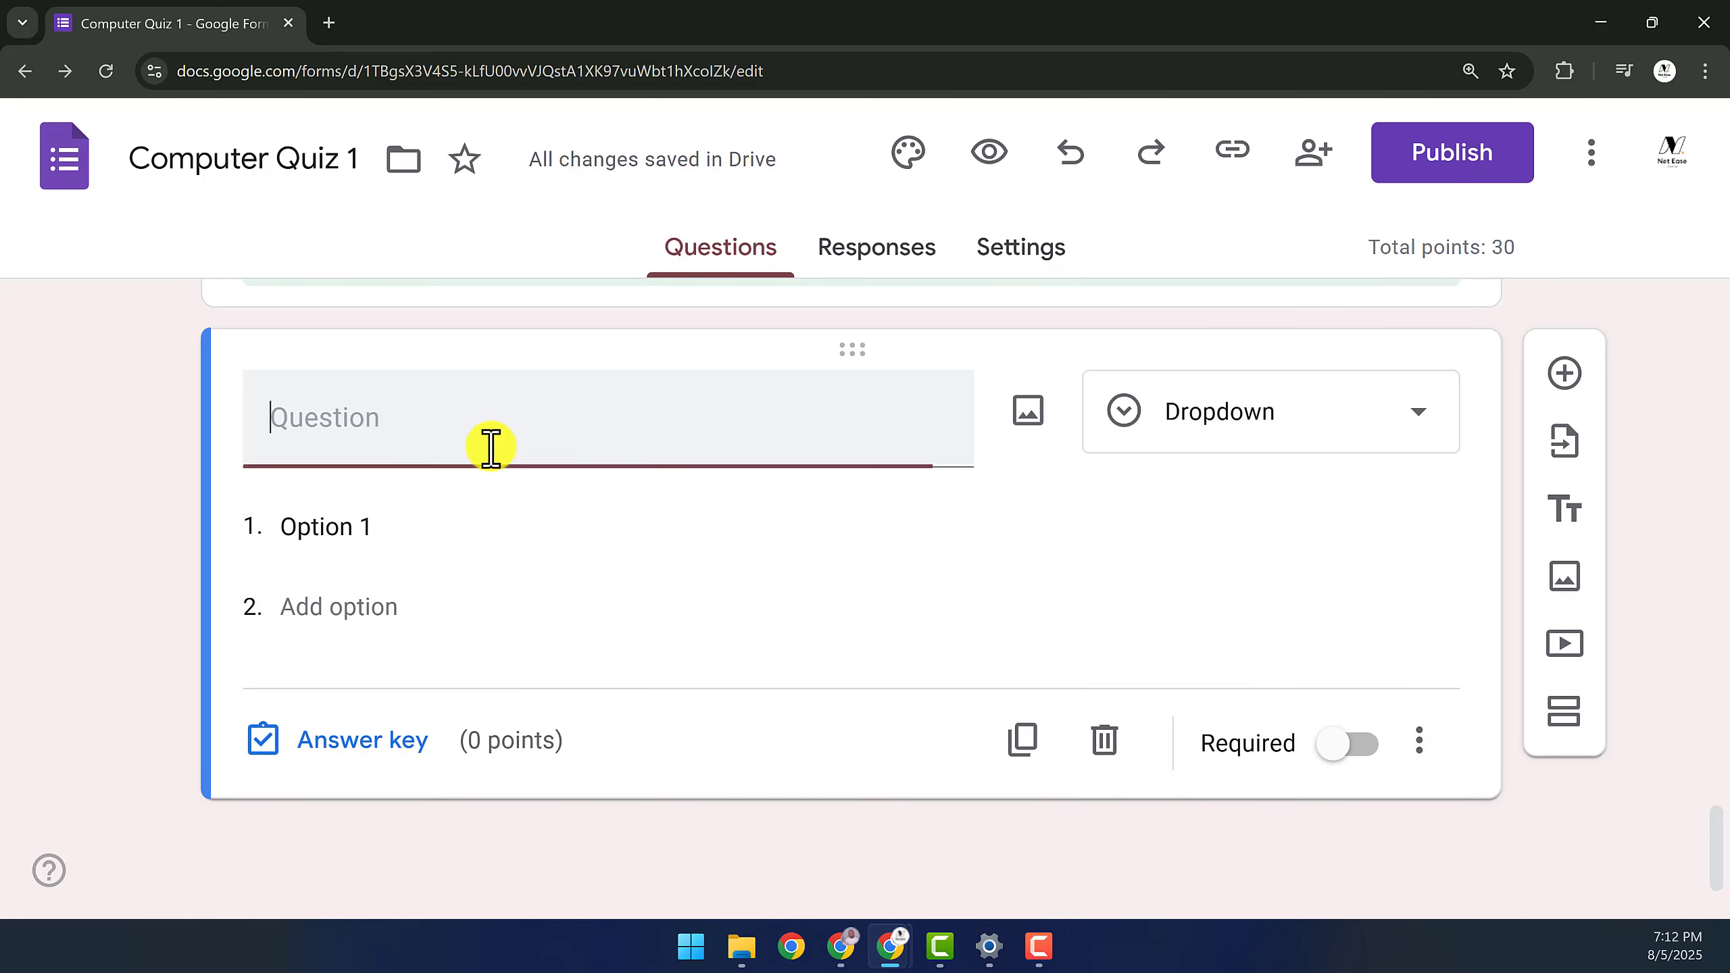
pyautogui.write('Which Company developed the Windows Operating system?')
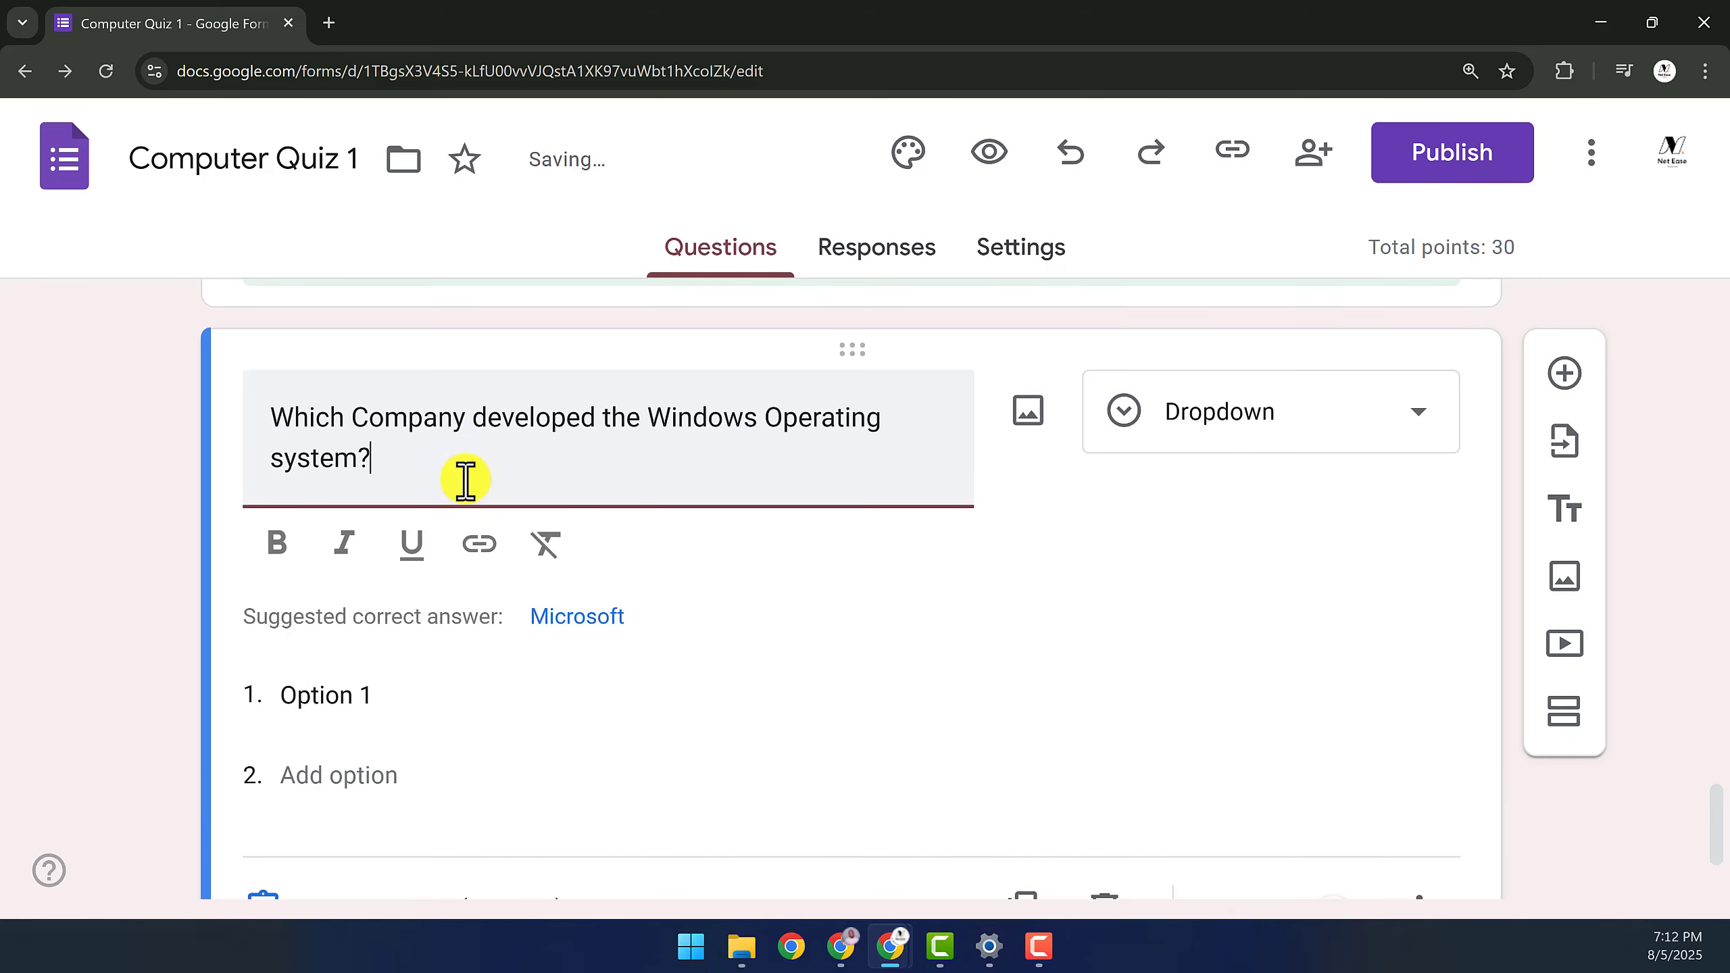
# Fill in the Windows operating system question's options as Google, Microsoft, Apple and IBM
pyautogui.click(407, 697)
pyautogui.write('Google')
pyautogui.click(579, 709)
pyautogui.write('Microsoft')
pyautogui.click(579, 722)
pyautogui.write('Apple')
pyautogui.click(579, 803)
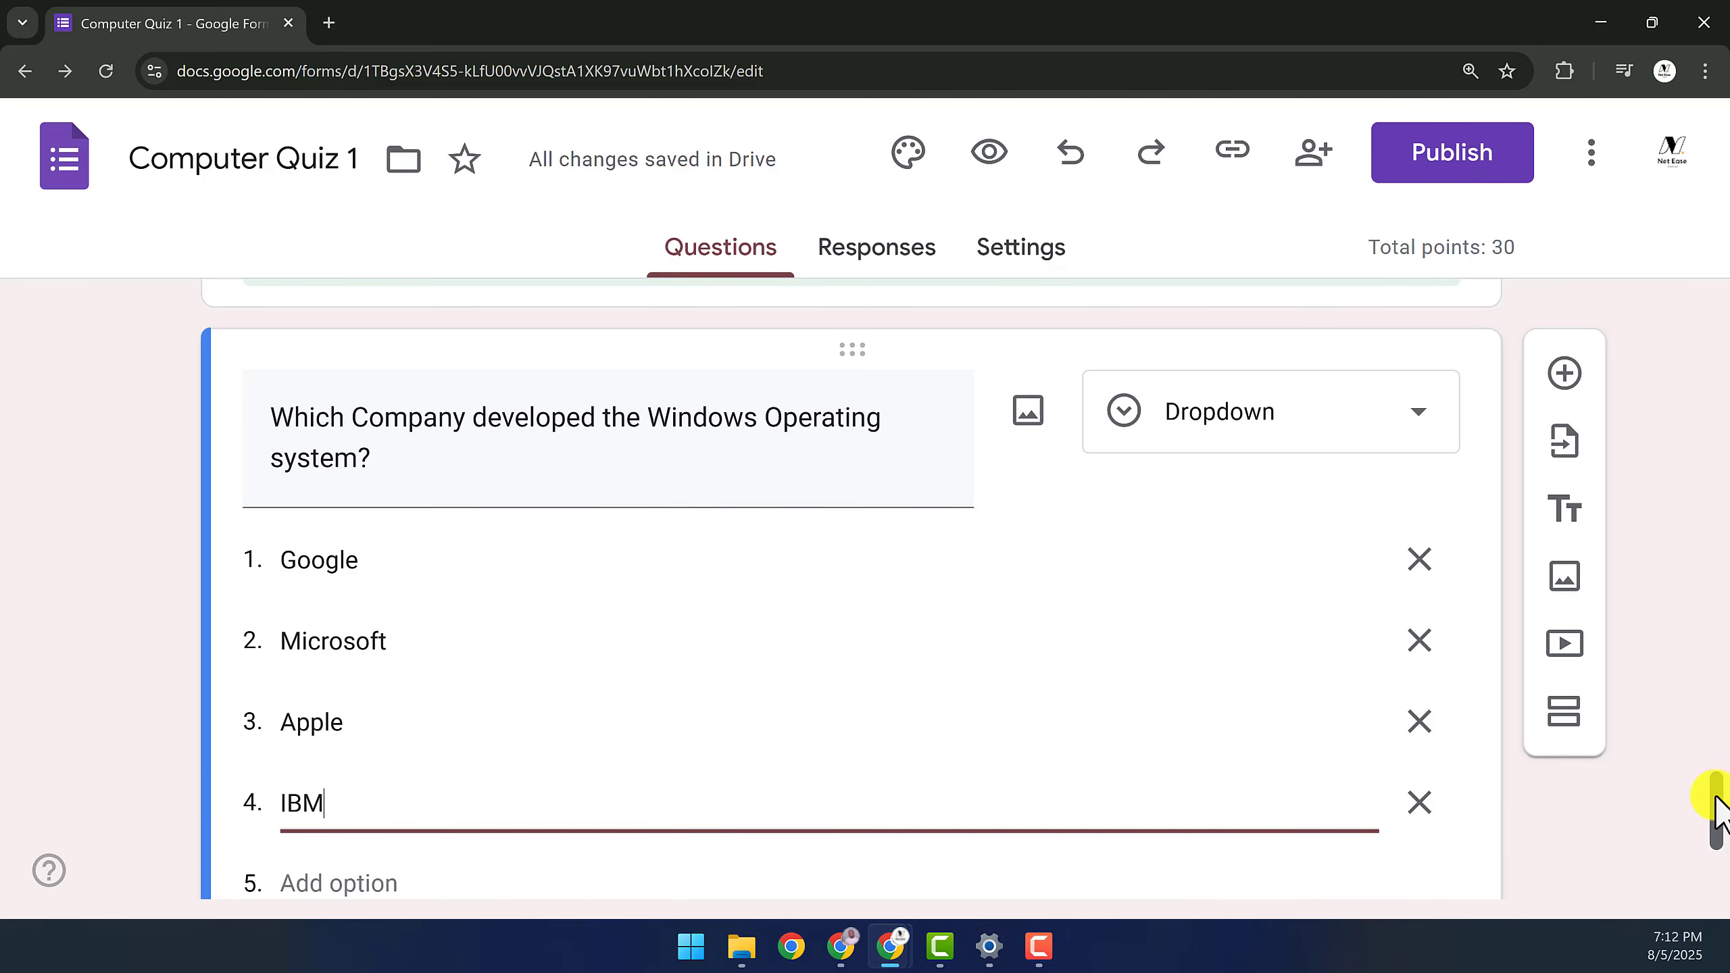
# Give the Windows operating system question 20 points with Microsoft as the correct answer
pyautogui.scroll(-4, 702, 773)
pyautogui.click(368, 741)
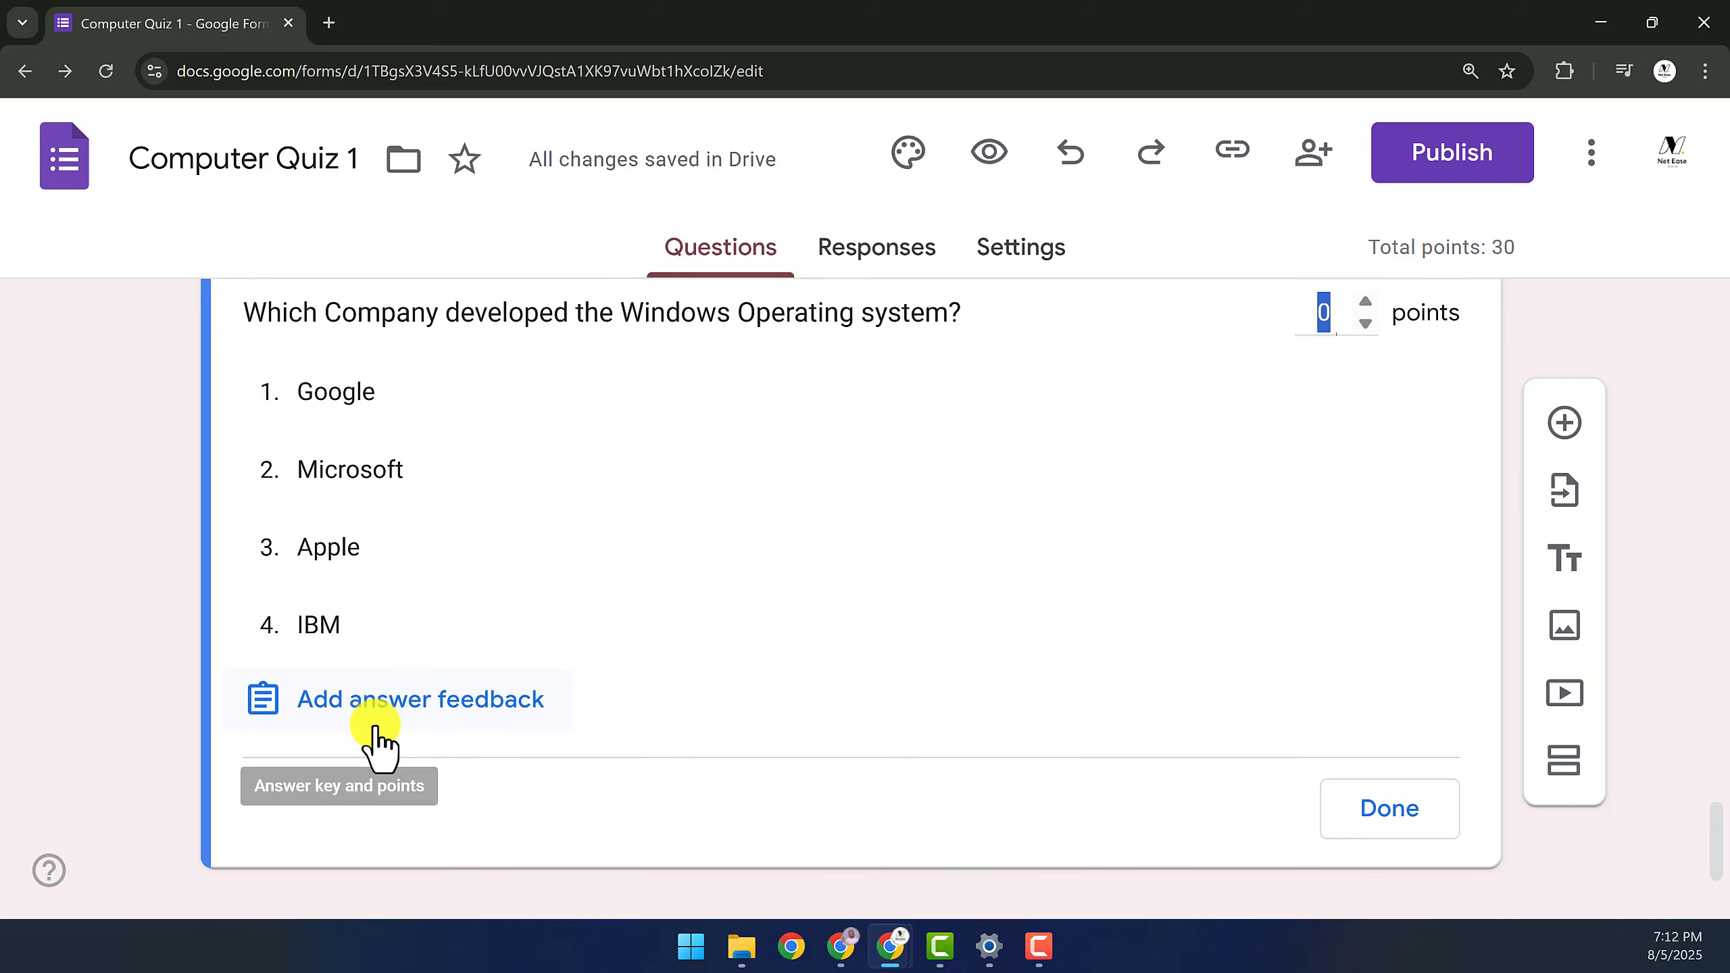
pyautogui.write('2')
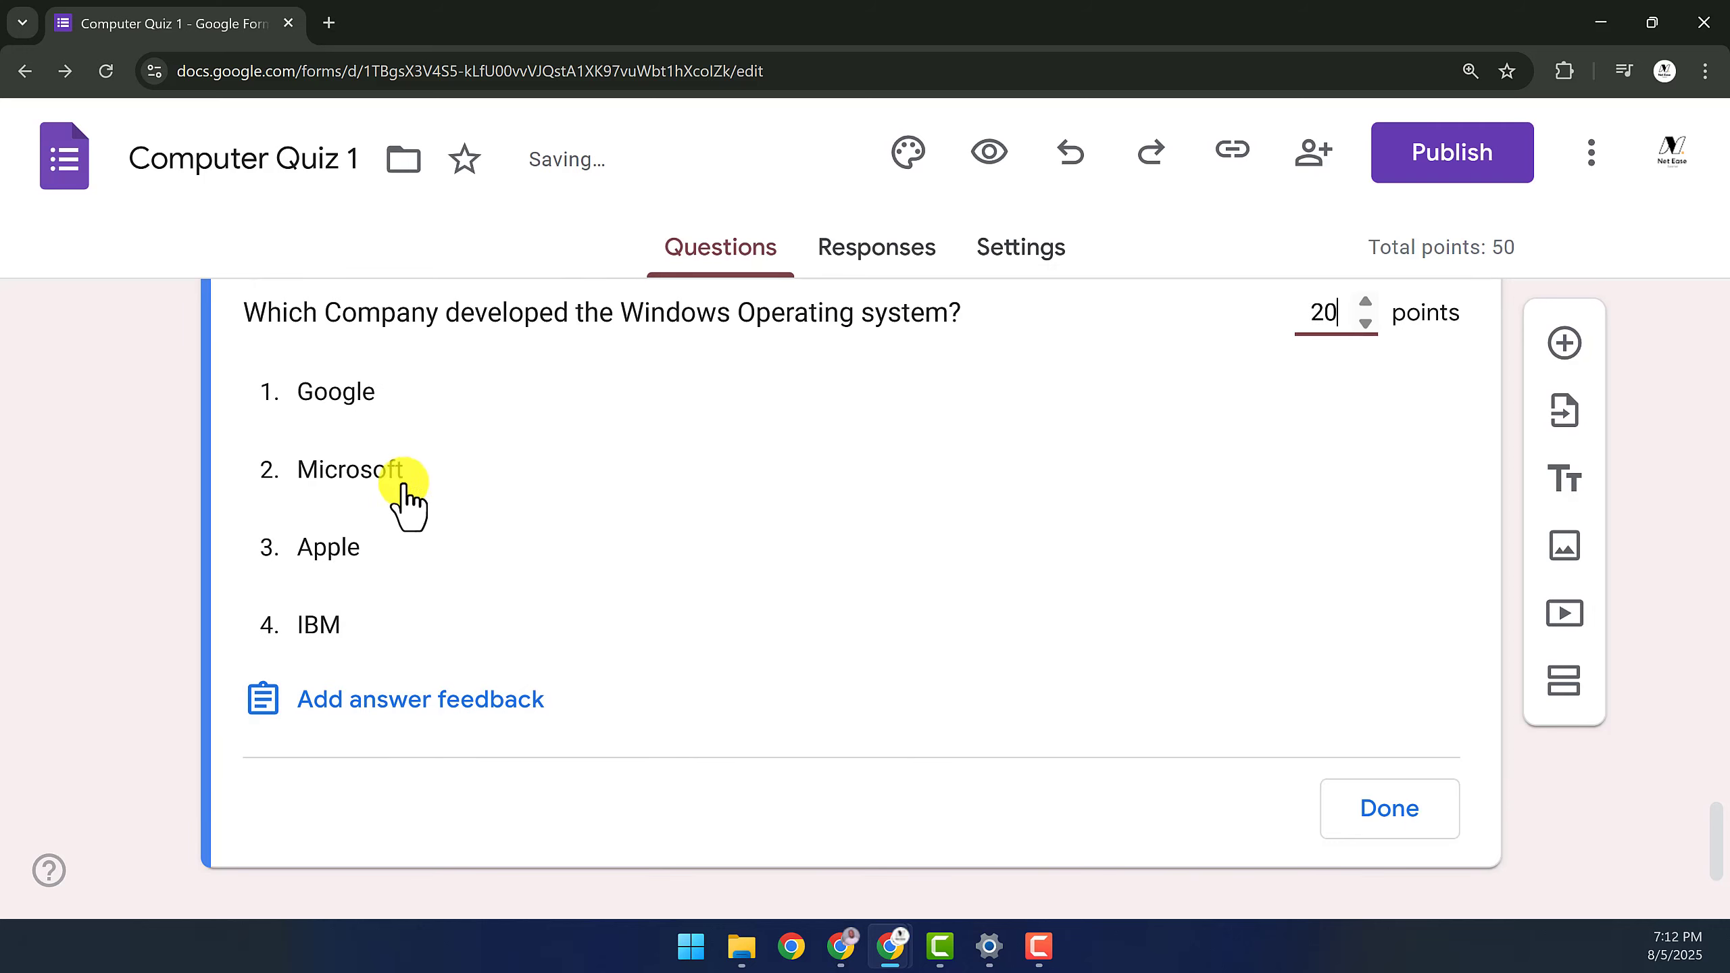
pyautogui.click(373, 487)
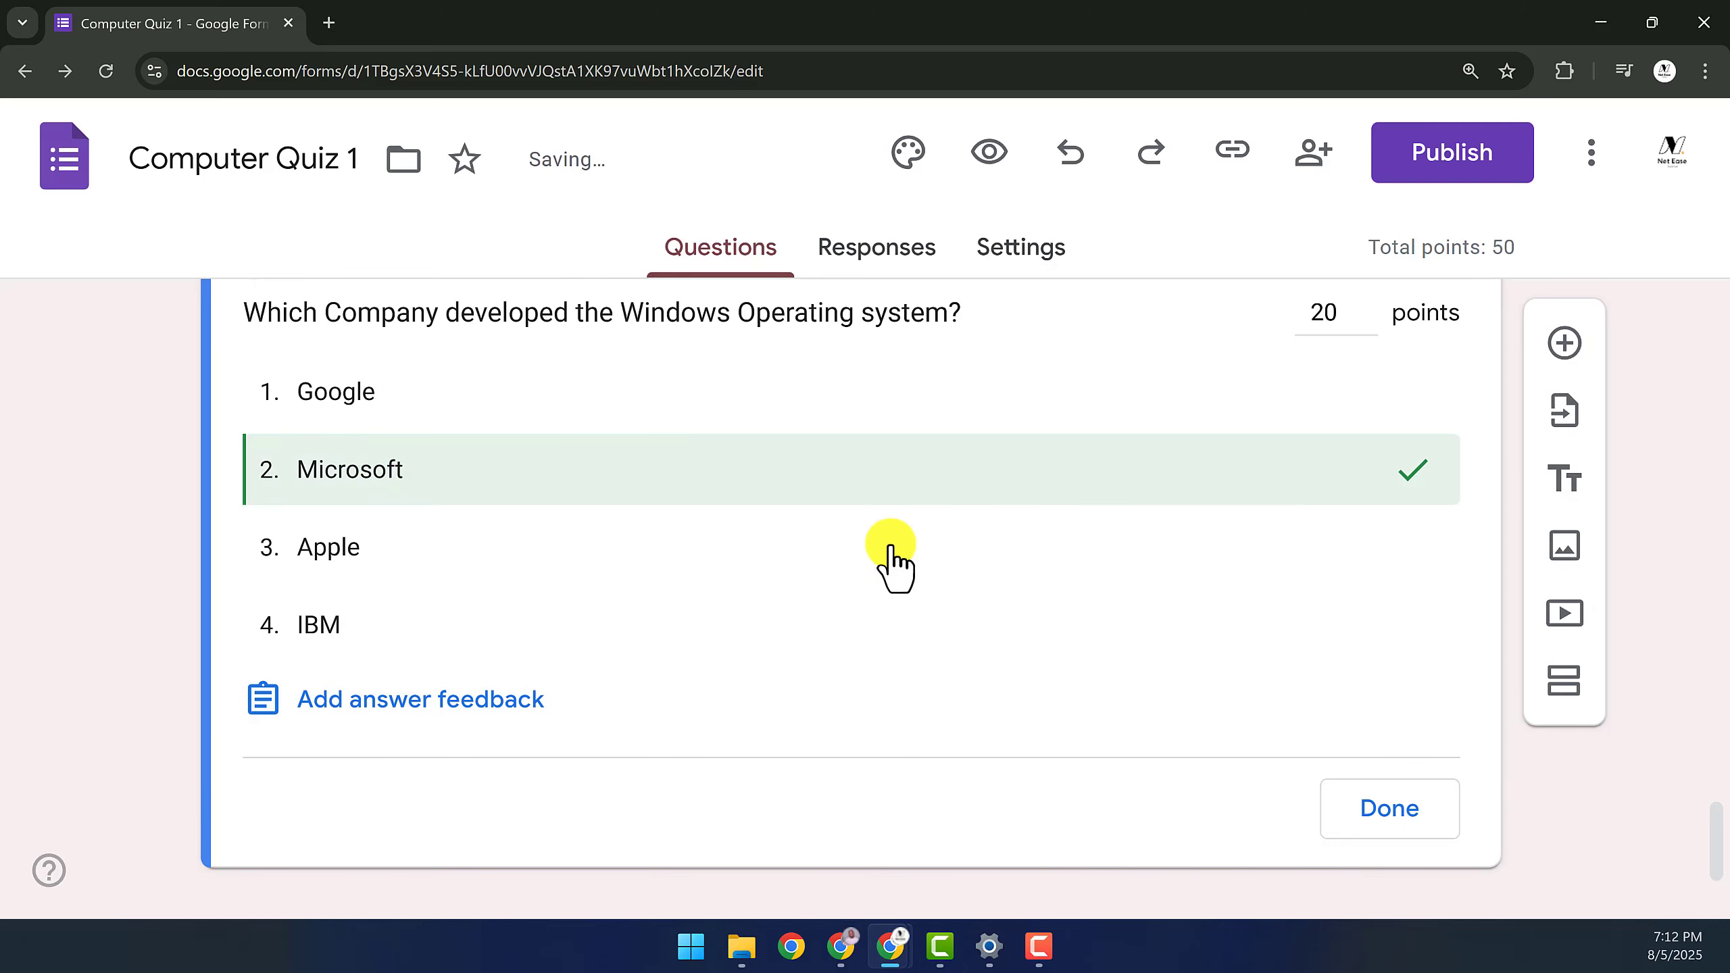
pyautogui.click(1440, 807)
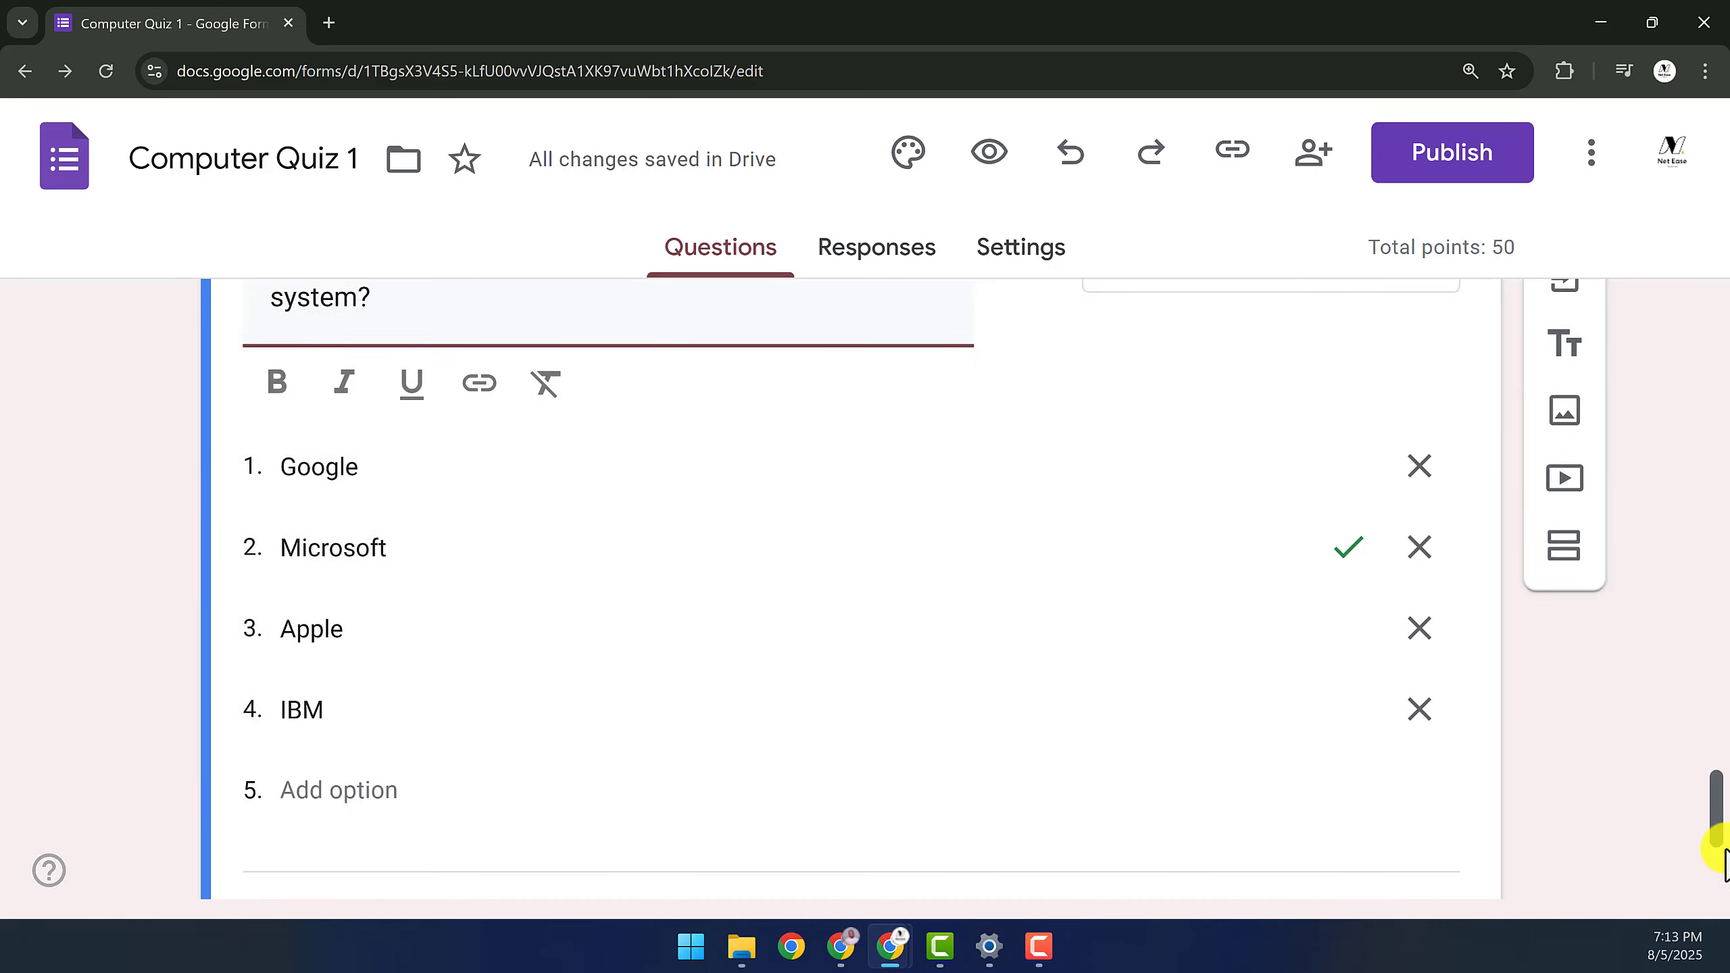
# Add a new question of the Paragraph type below the Windows operating system question
pyautogui.click(1556, 354)
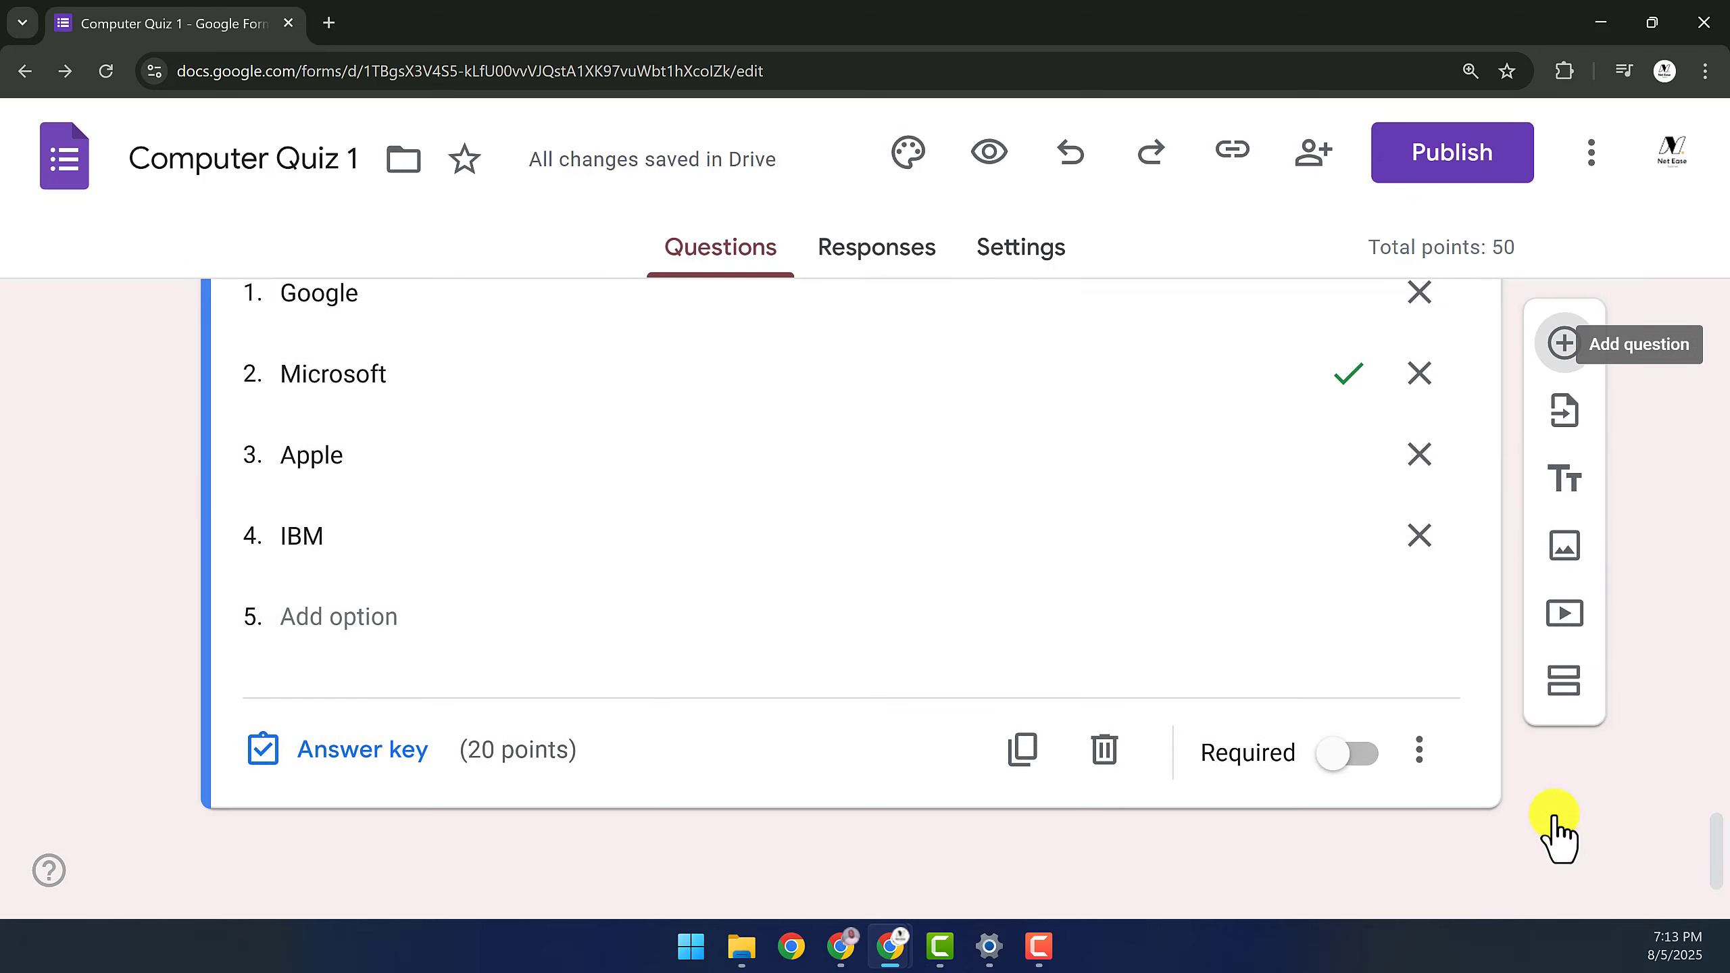
pyautogui.moveTo(1699, 855)
pyautogui.mouseDown()
pyautogui.moveTo(1718, 602)
pyautogui.moveTo(1710, 872)
pyautogui.mouseUp()
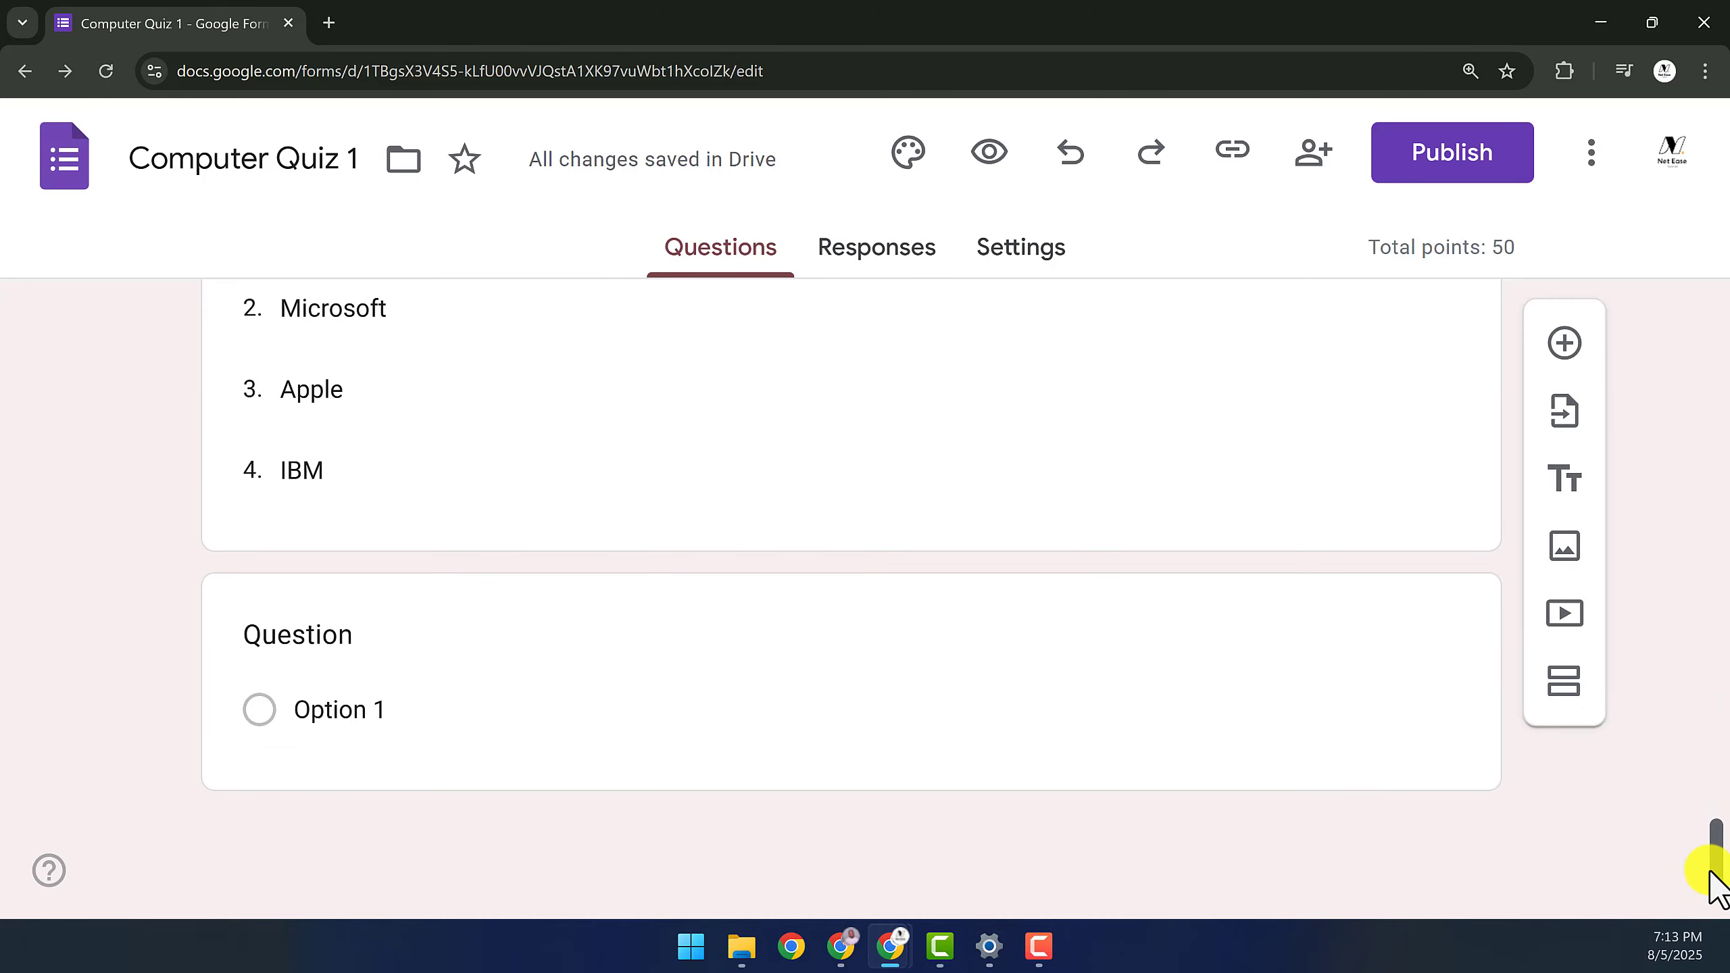
pyautogui.click(1401, 797)
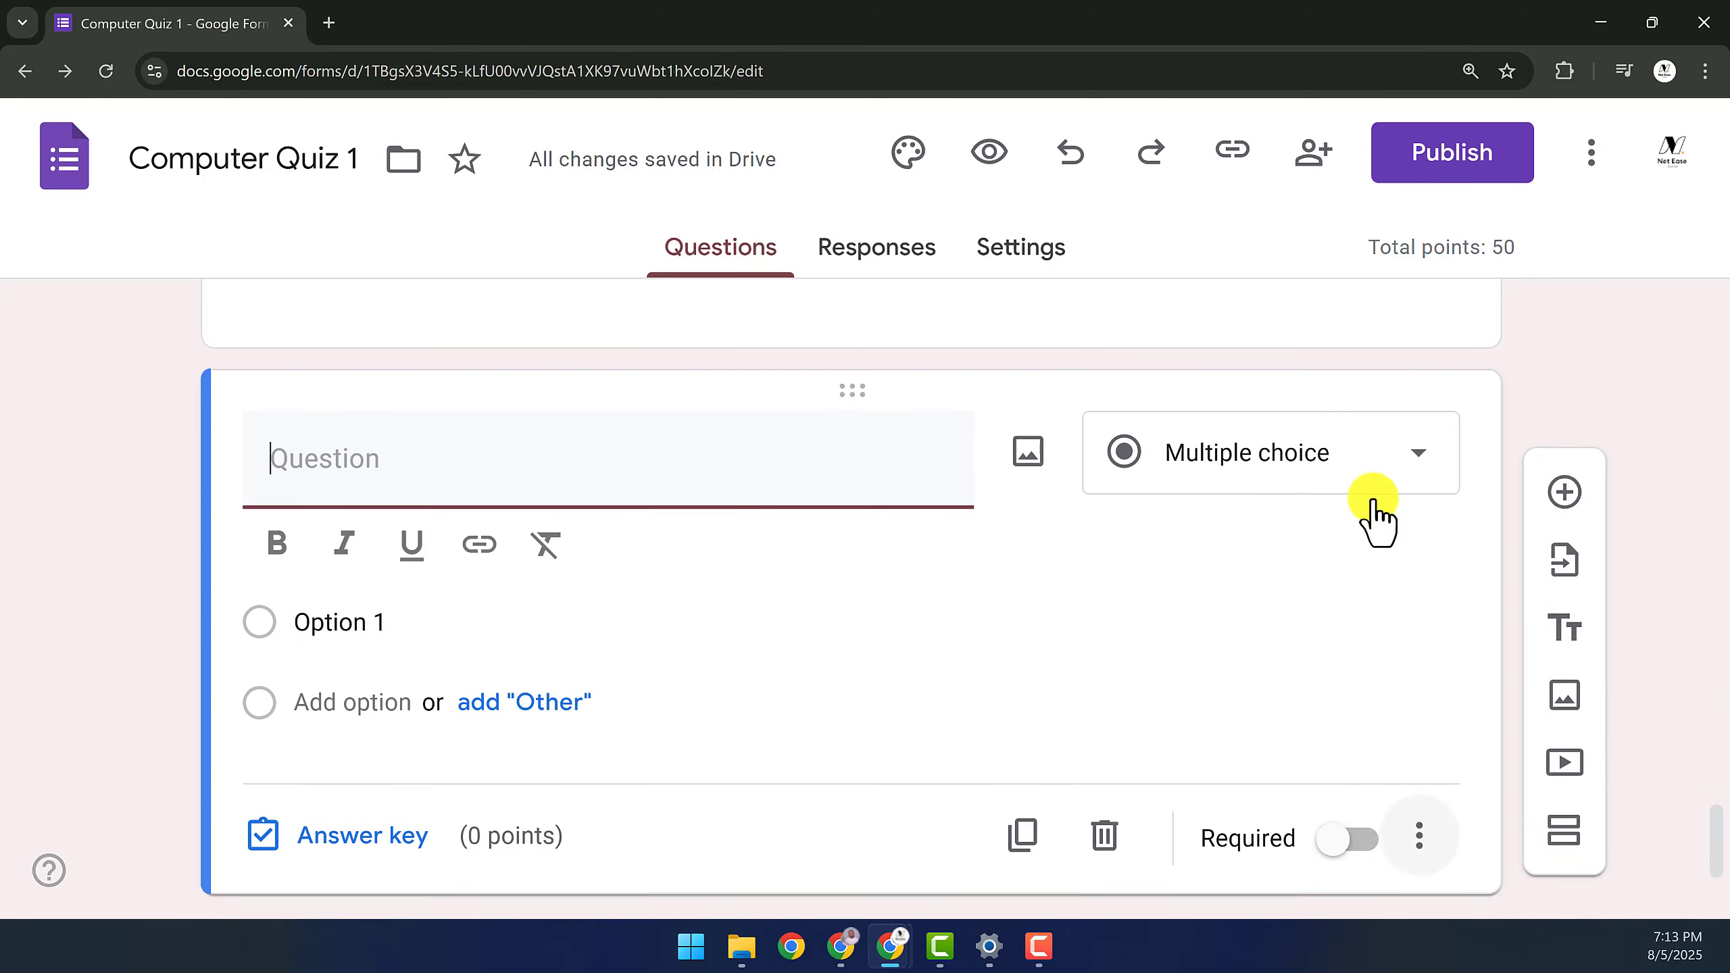
pyautogui.click(1359, 452)
pyautogui.click(1265, 293)
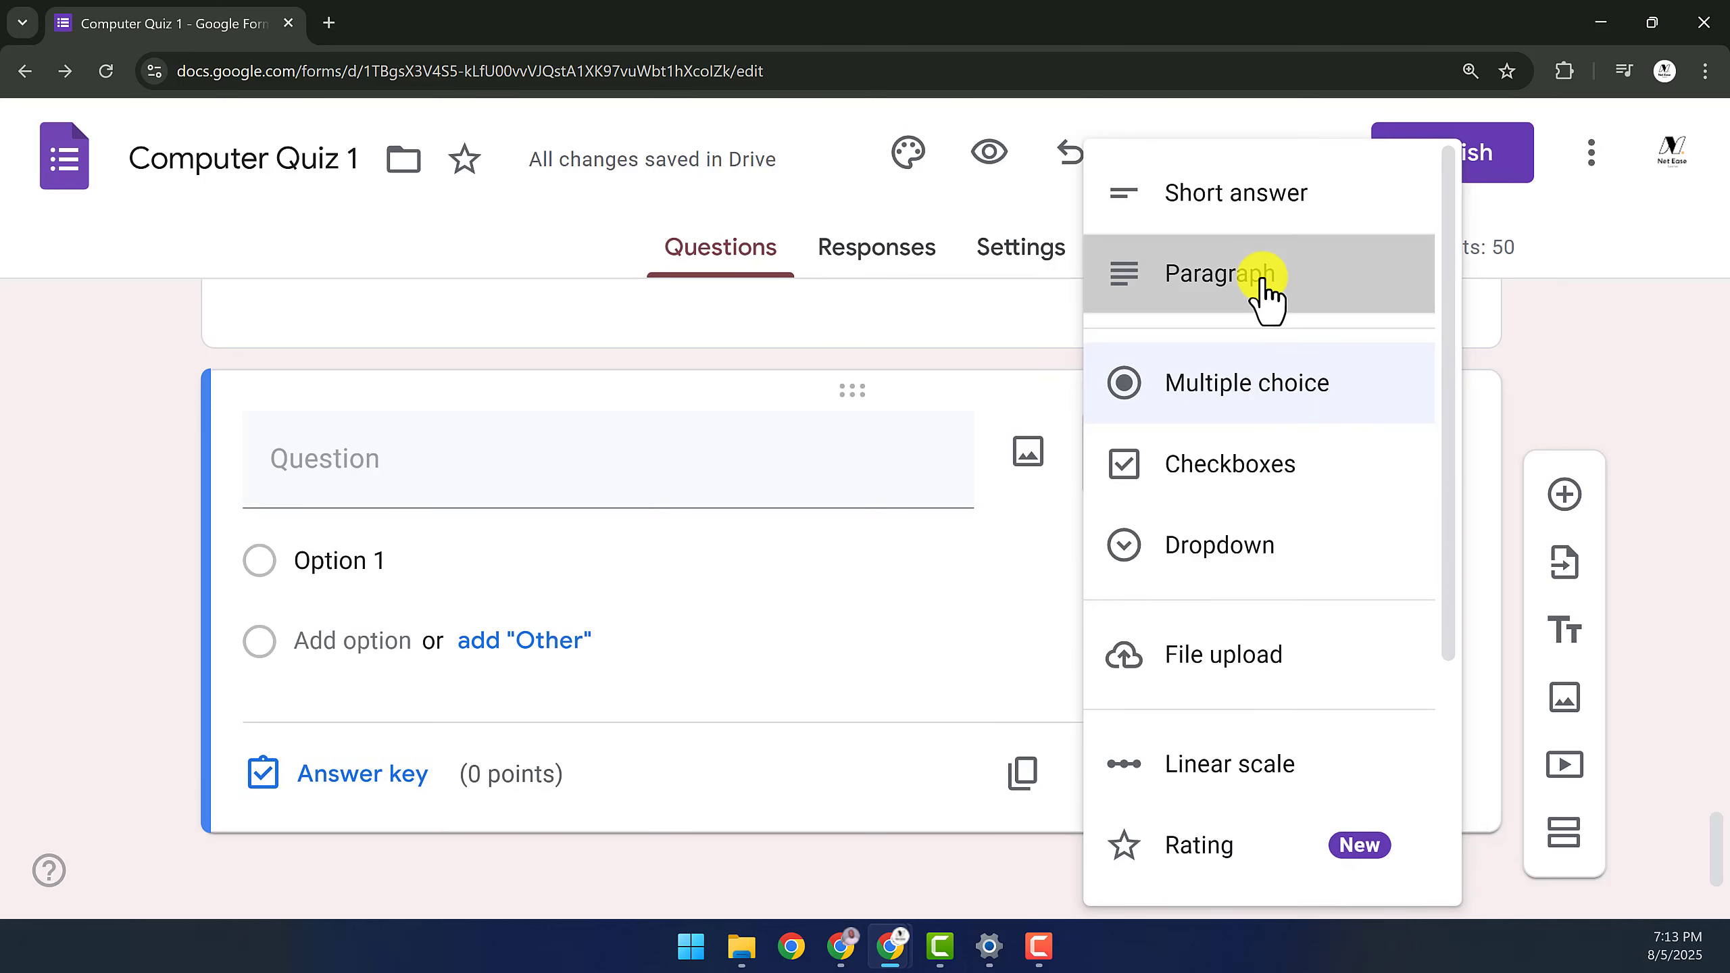
# Enter "In your own words, explain why antivirus software is important for a computer system." as the paragraph question and make it required
pyautogui.click(385, 474)
pyautogui.write('In your own words, explain why antivirus software is important for a computer system.')
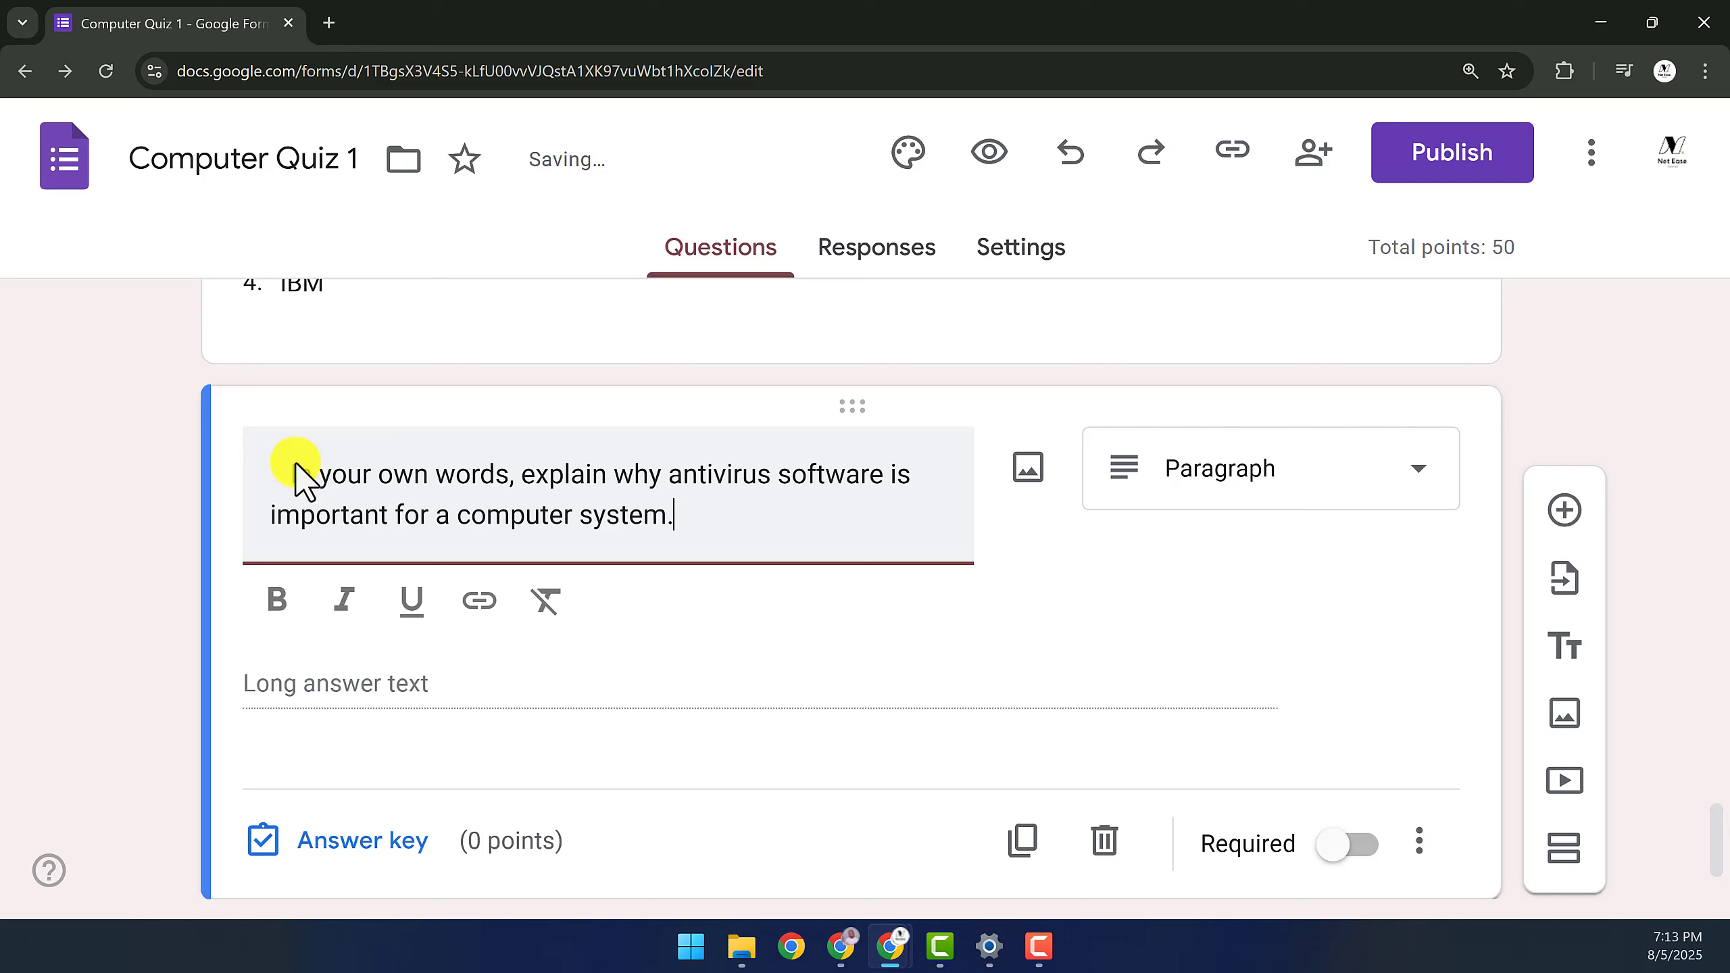
pyautogui.press('BackSpace')
pyautogui.press('BackSpace')
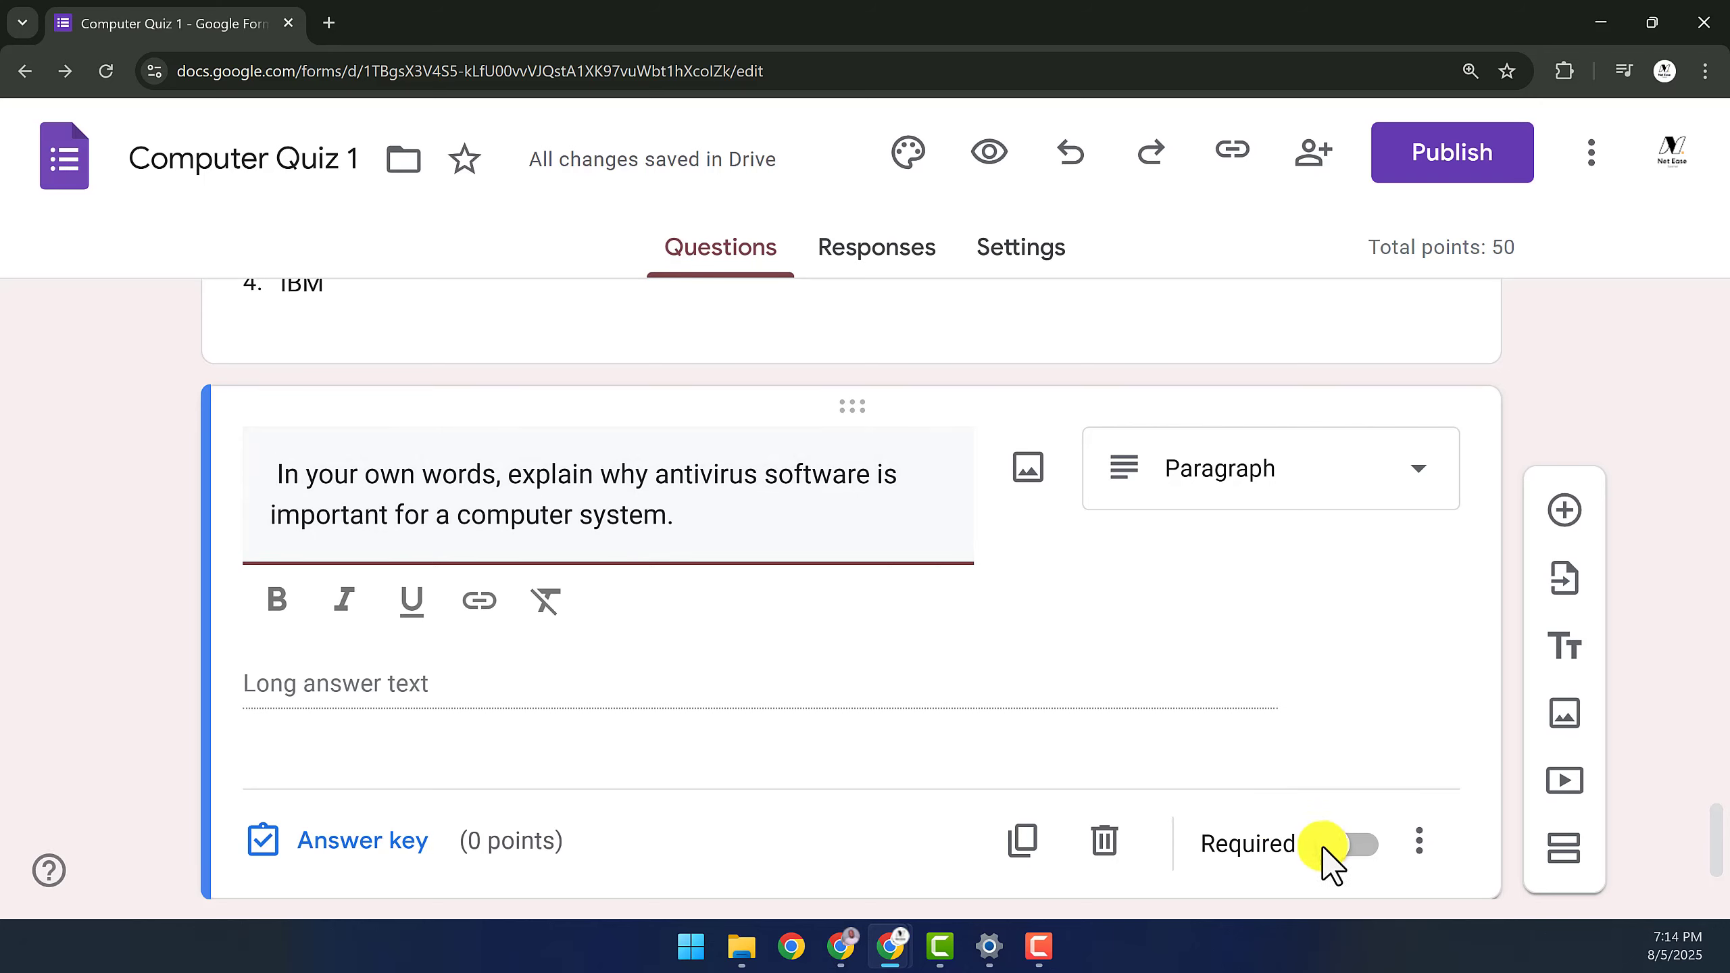
pyautogui.click(1354, 852)
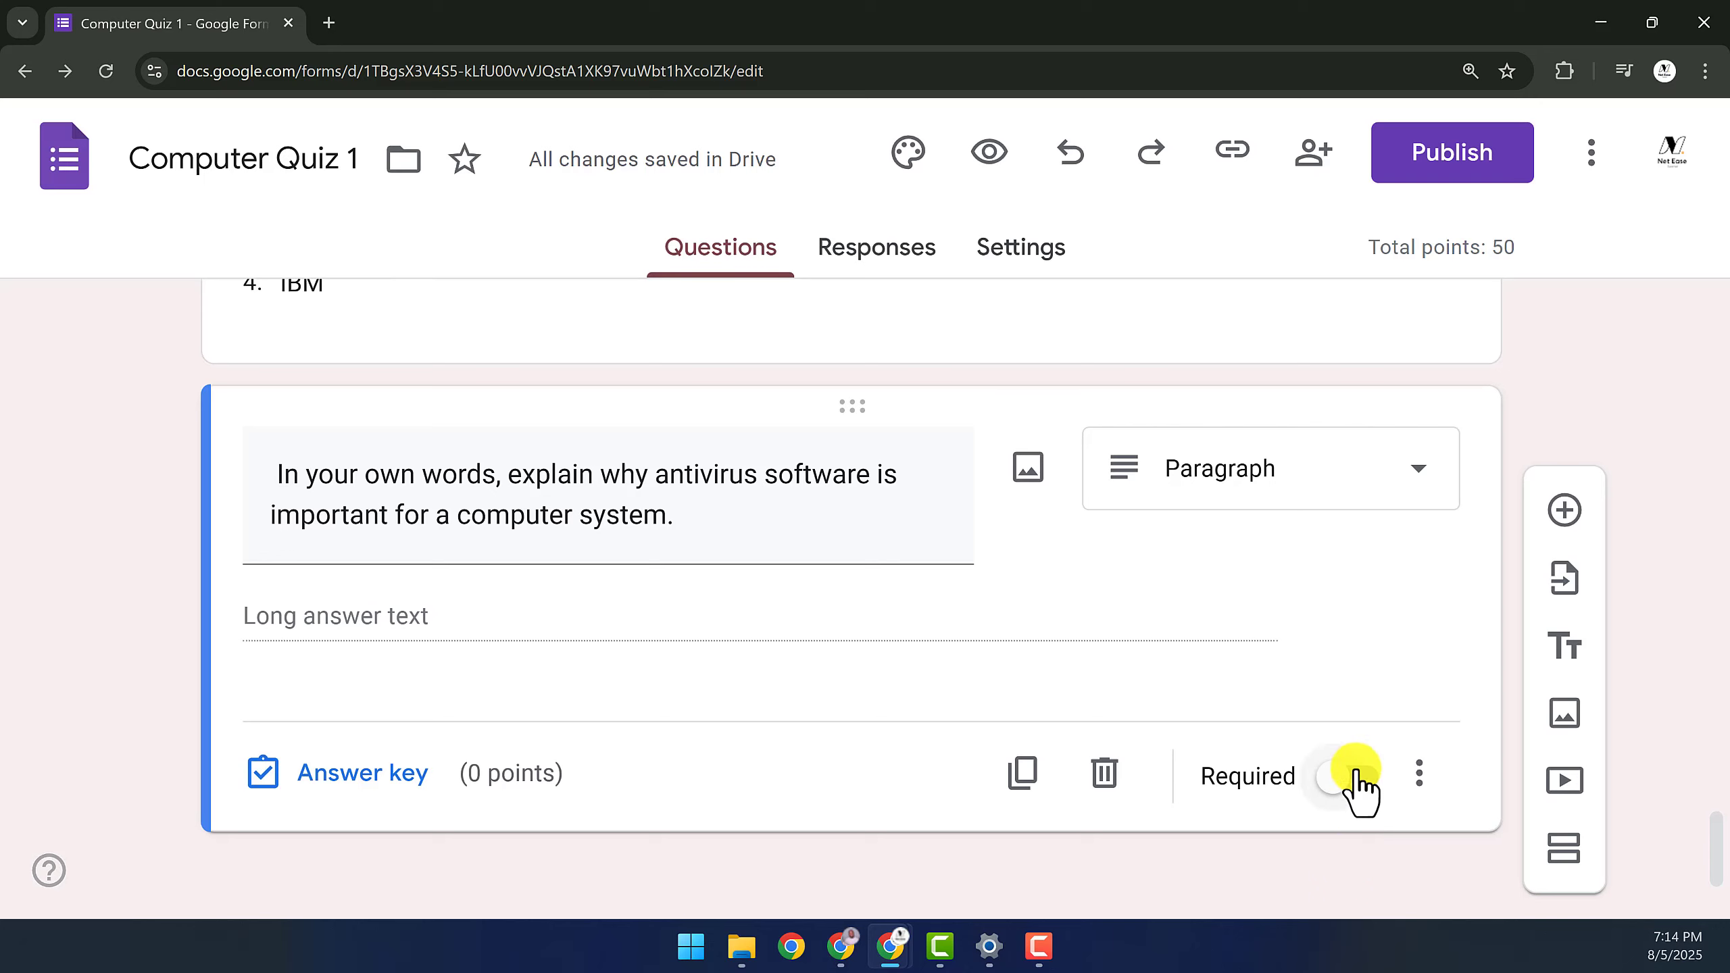
pyautogui.click(1366, 778)
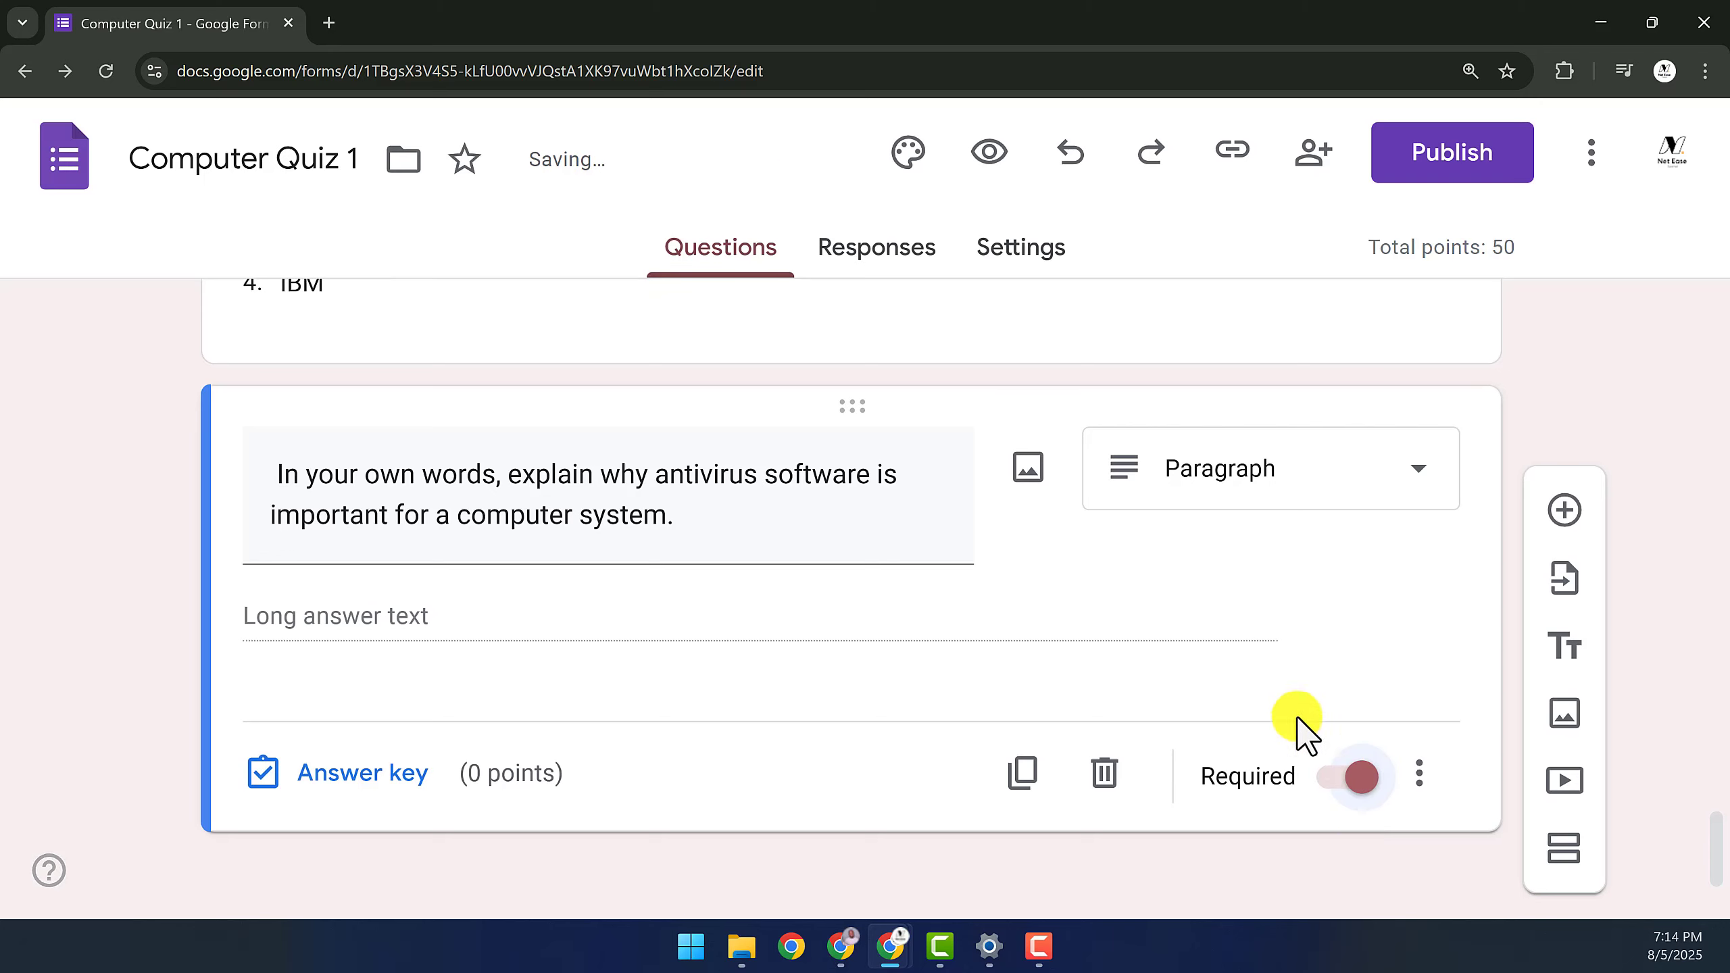
# Add a multiple choice grid question reading "Match each computer part with its function."
pyautogui.click(1565, 511)
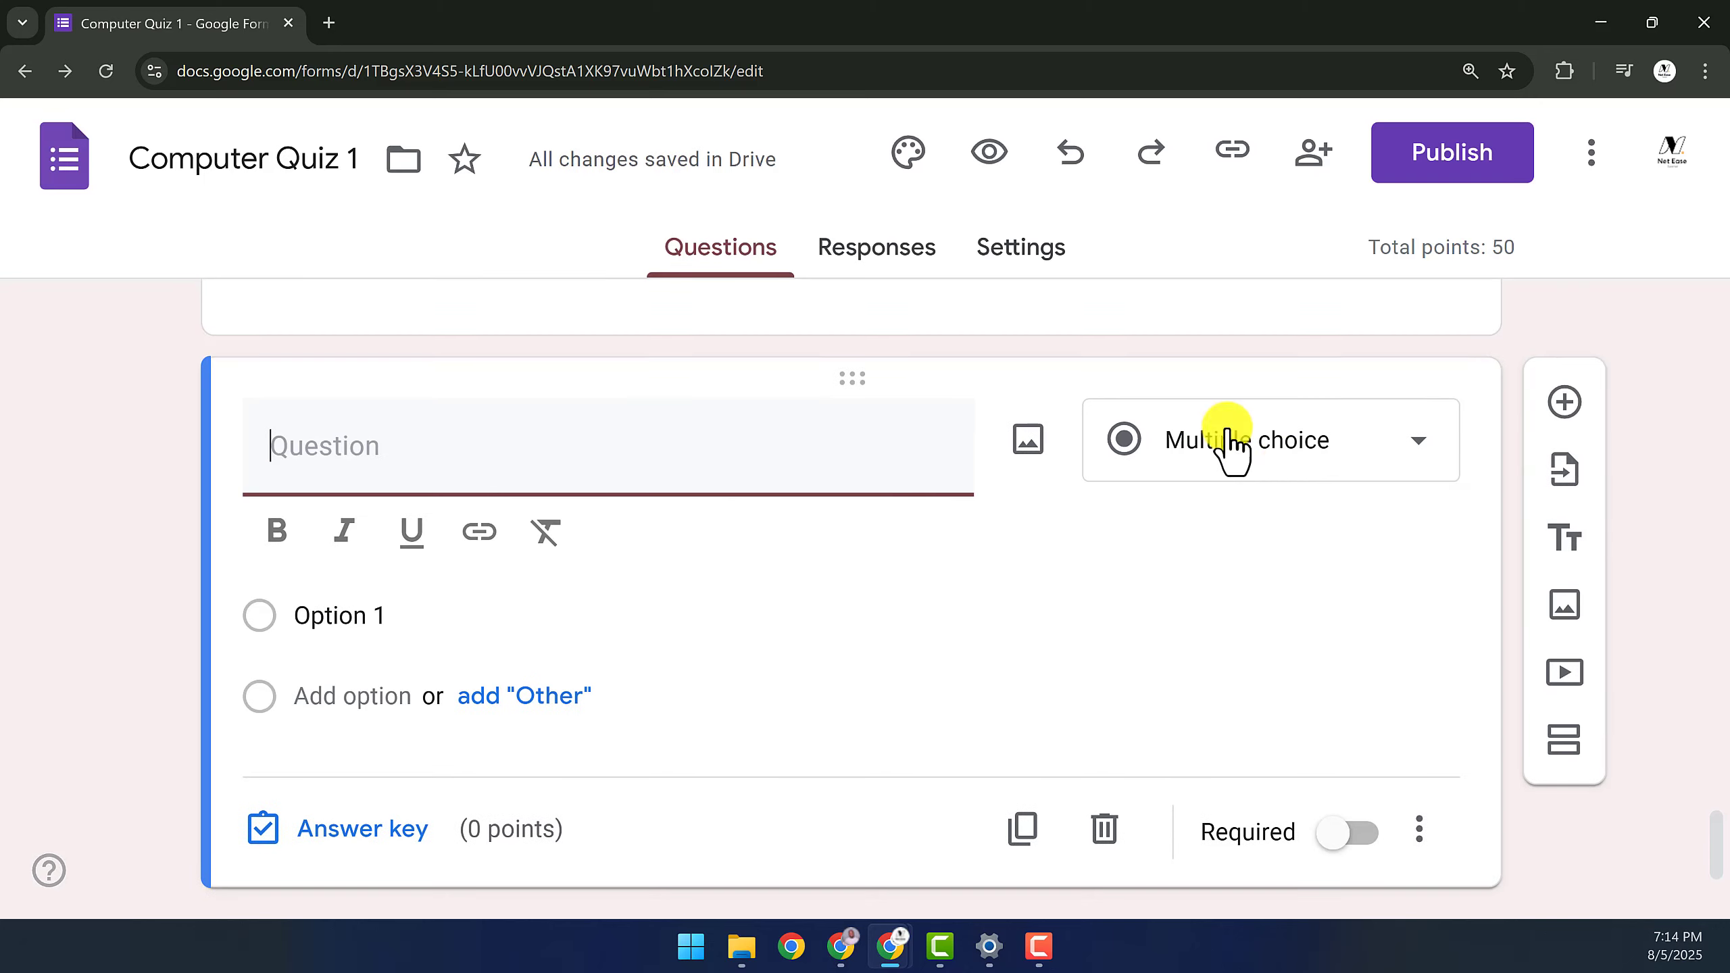
pyautogui.click(1281, 485)
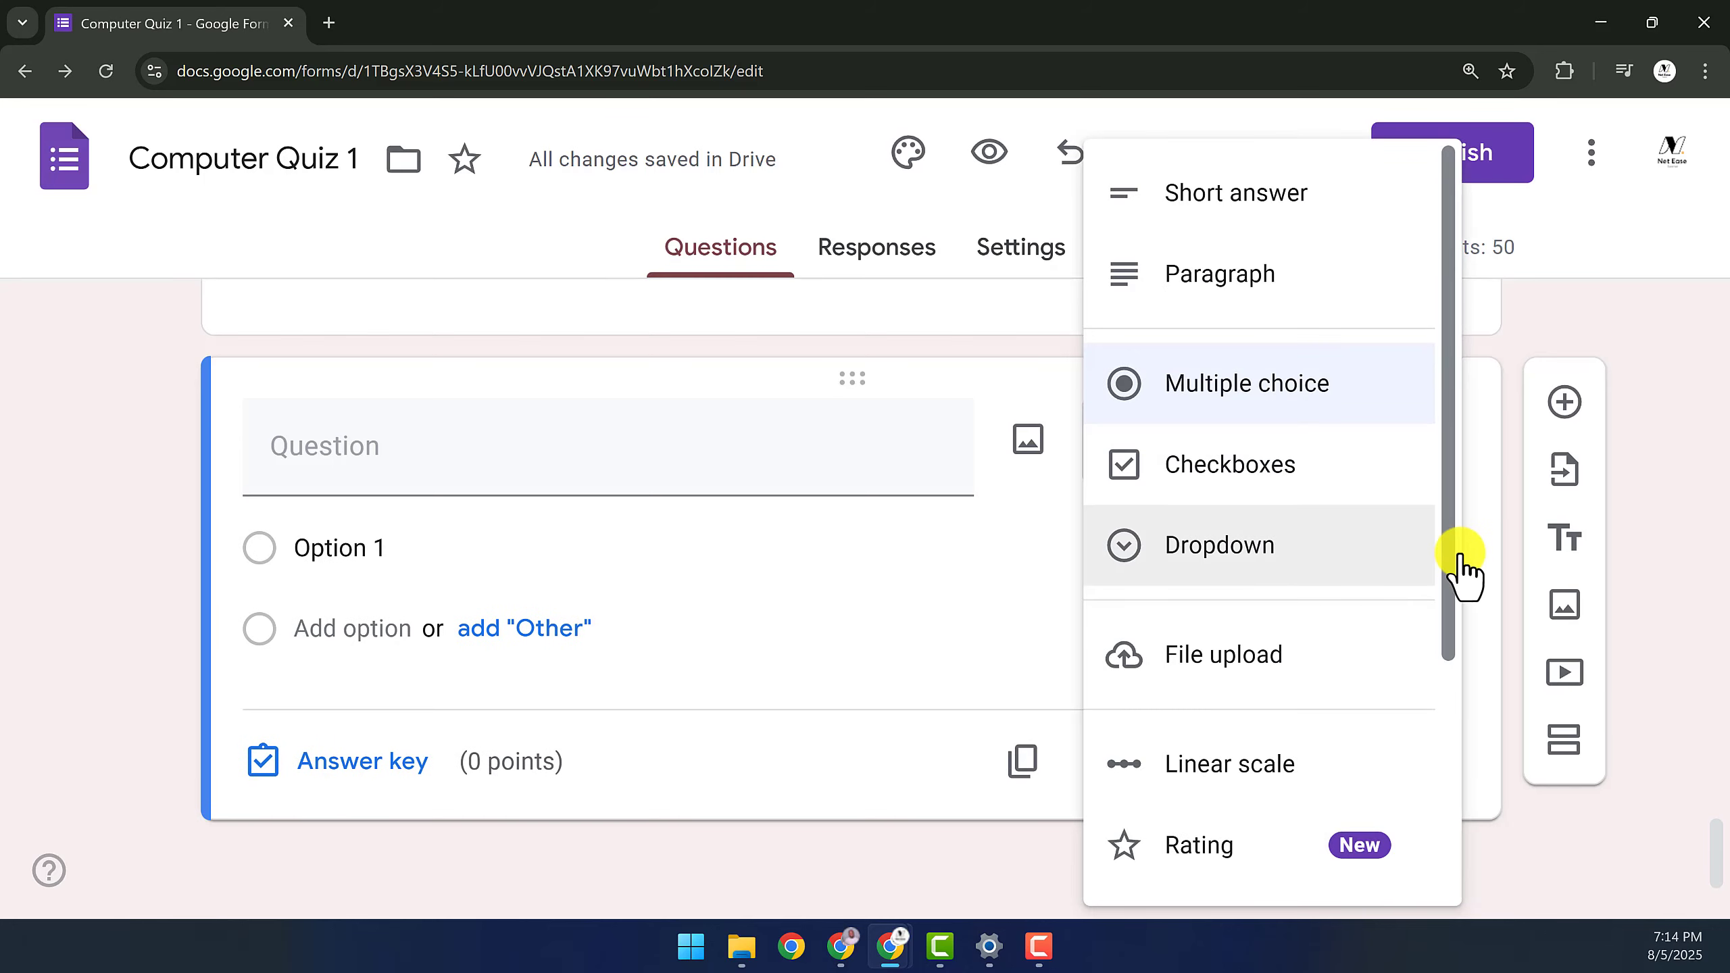
pyautogui.moveTo(1439, 566); pyautogui.dragTo(1450, 791)
pyautogui.click(1275, 671)
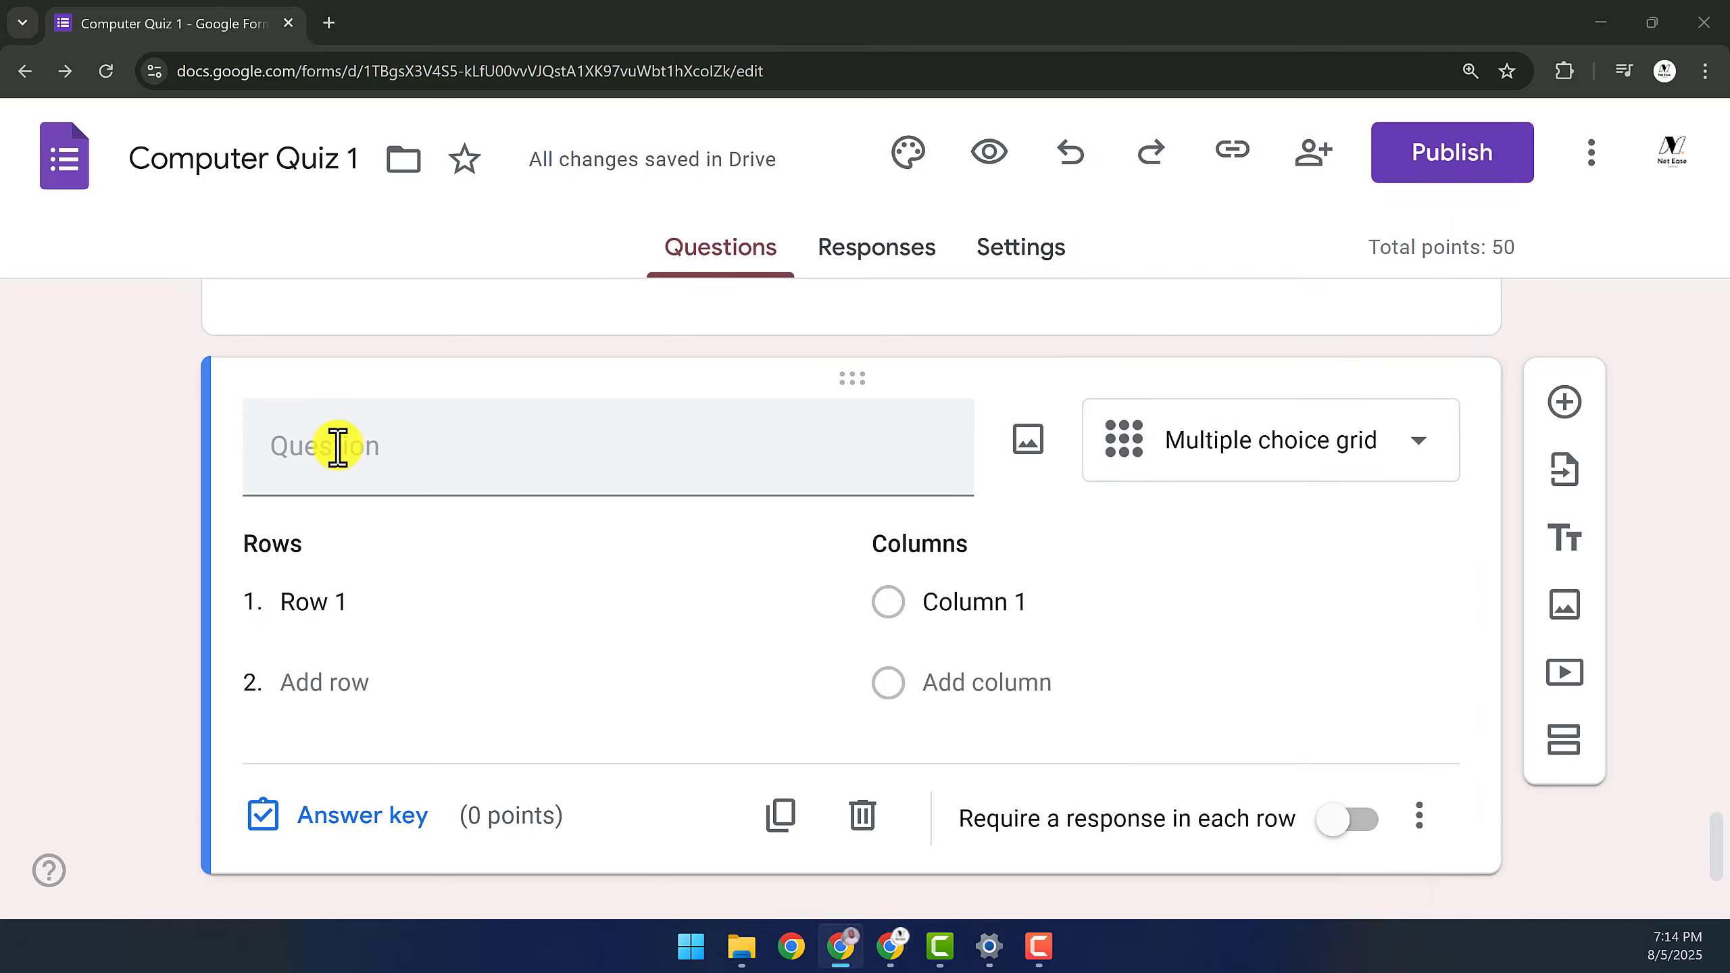
pyautogui.click(393, 450)
pyautogui.write('Match each computer part with its function.')
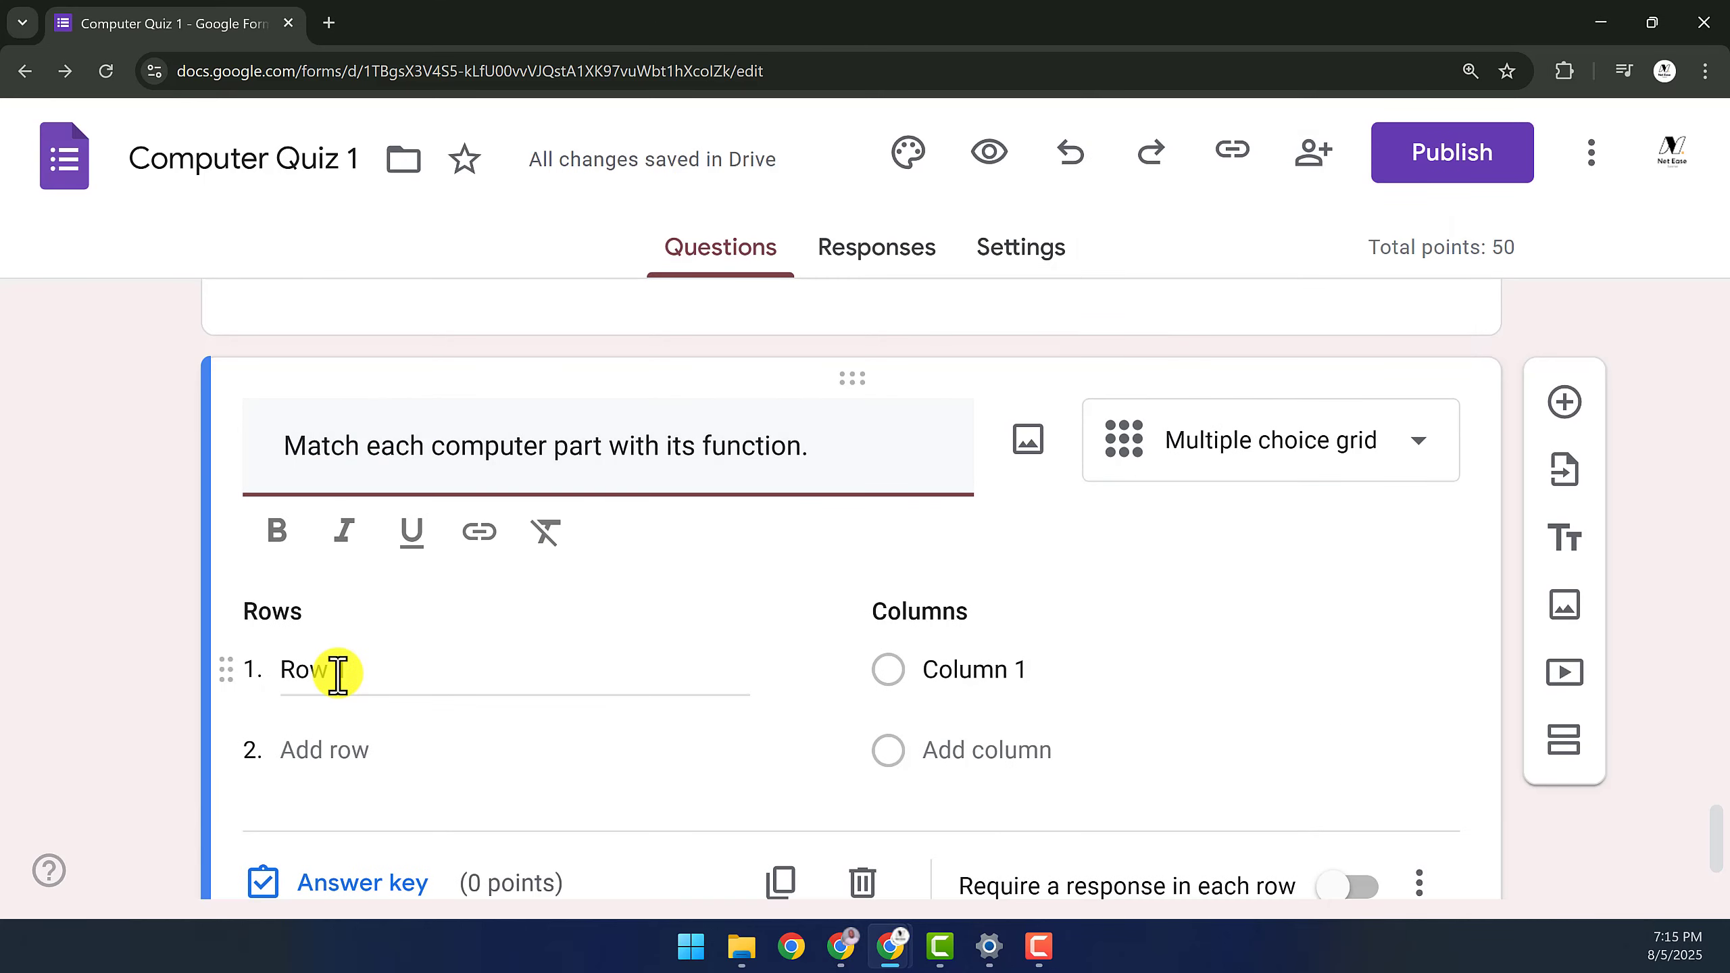
# Fill in the grid question's rows as RAM, Hard Drive, Monitor and Keyboard
pyautogui.click(340, 671)
pyautogui.write('RAM')
pyautogui.press('Return')
pyautogui.write('Hard Drive')
pyautogui.press('Return')
pyautogui.write('Monitor')
pyautogui.press('Return')
pyautogui.write('Keyboard')
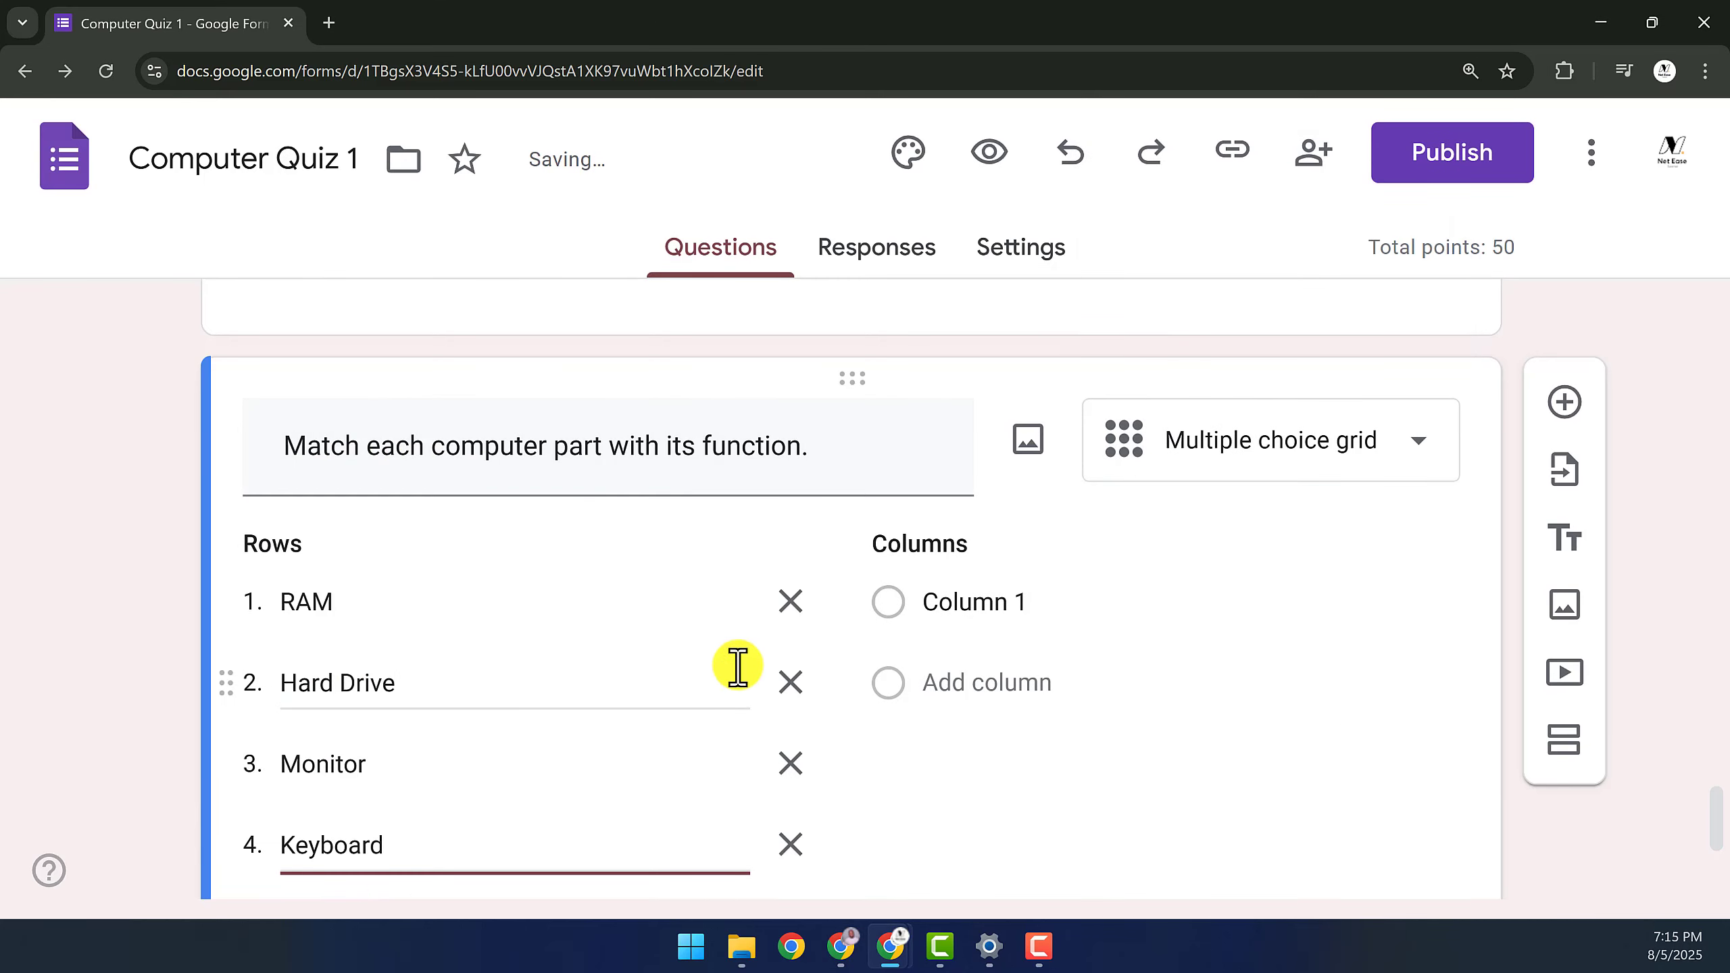
# Fill in the grid question's columns as Stores long-term files, Displays Output, Temporary memory and Input device
pyautogui.click(1013, 613)
pyautogui.write('Stores long-term files')
pyautogui.press('Return')
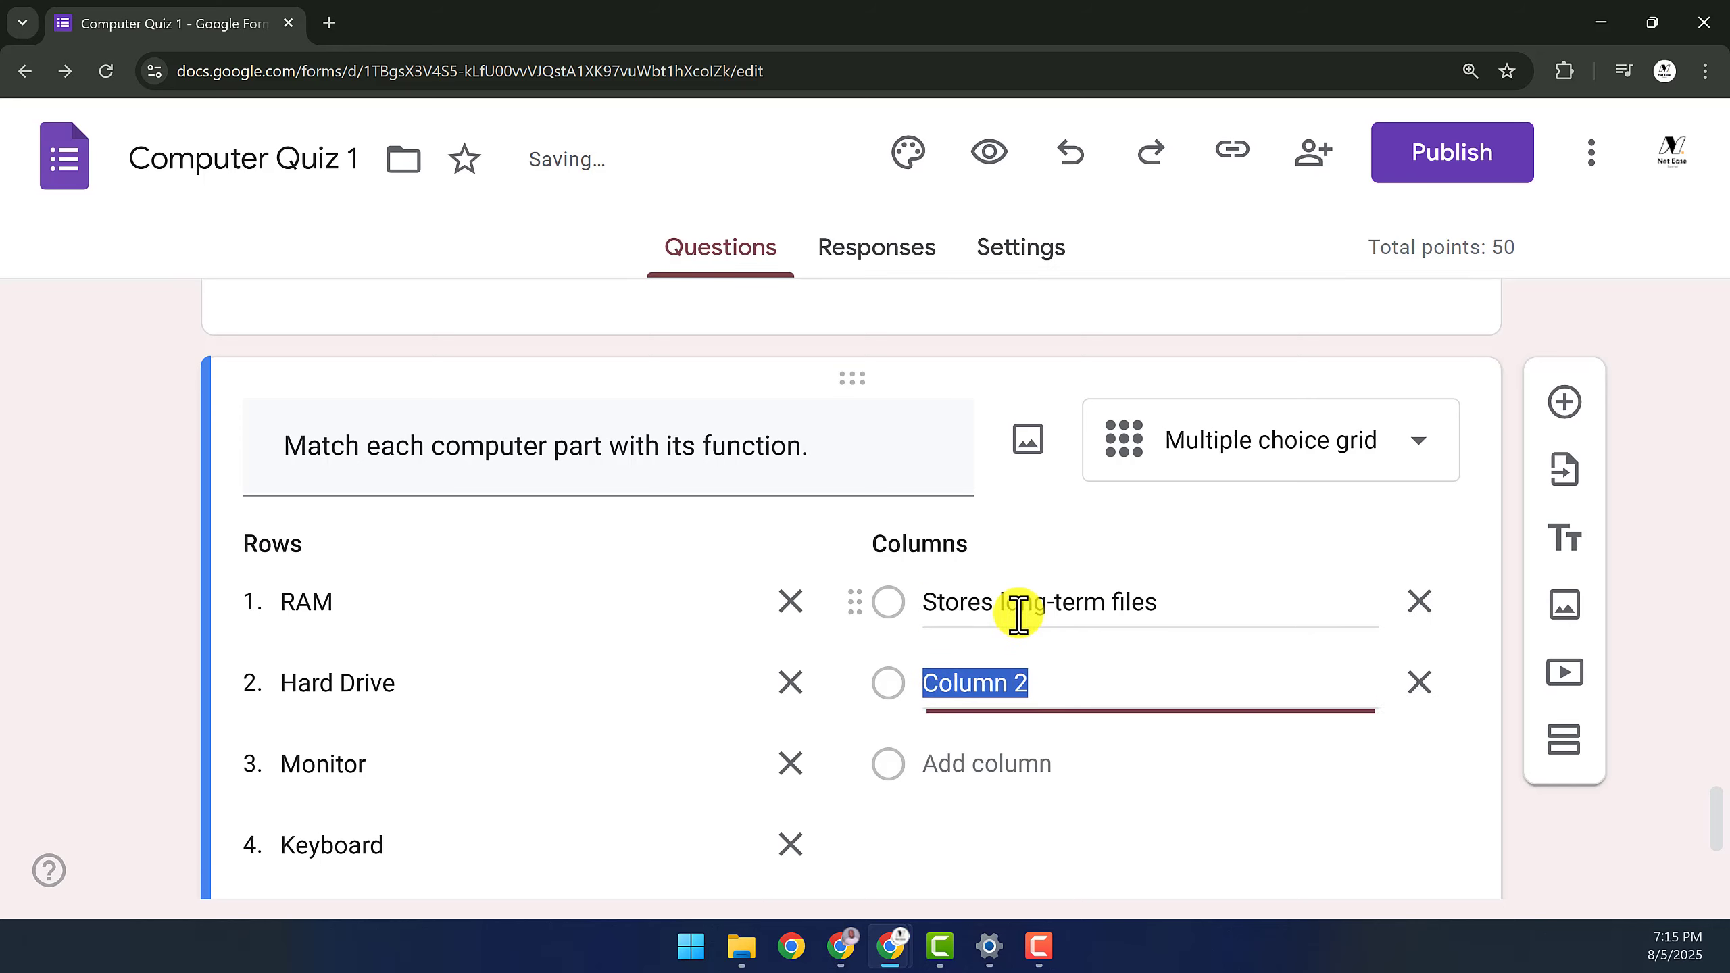
pyautogui.write('Displays Output')
pyautogui.press('Return')
pyautogui.write('Temporary memory')
pyautogui.press('Return')
pyautogui.write('Input device')
pyautogui.click(1464, 309)
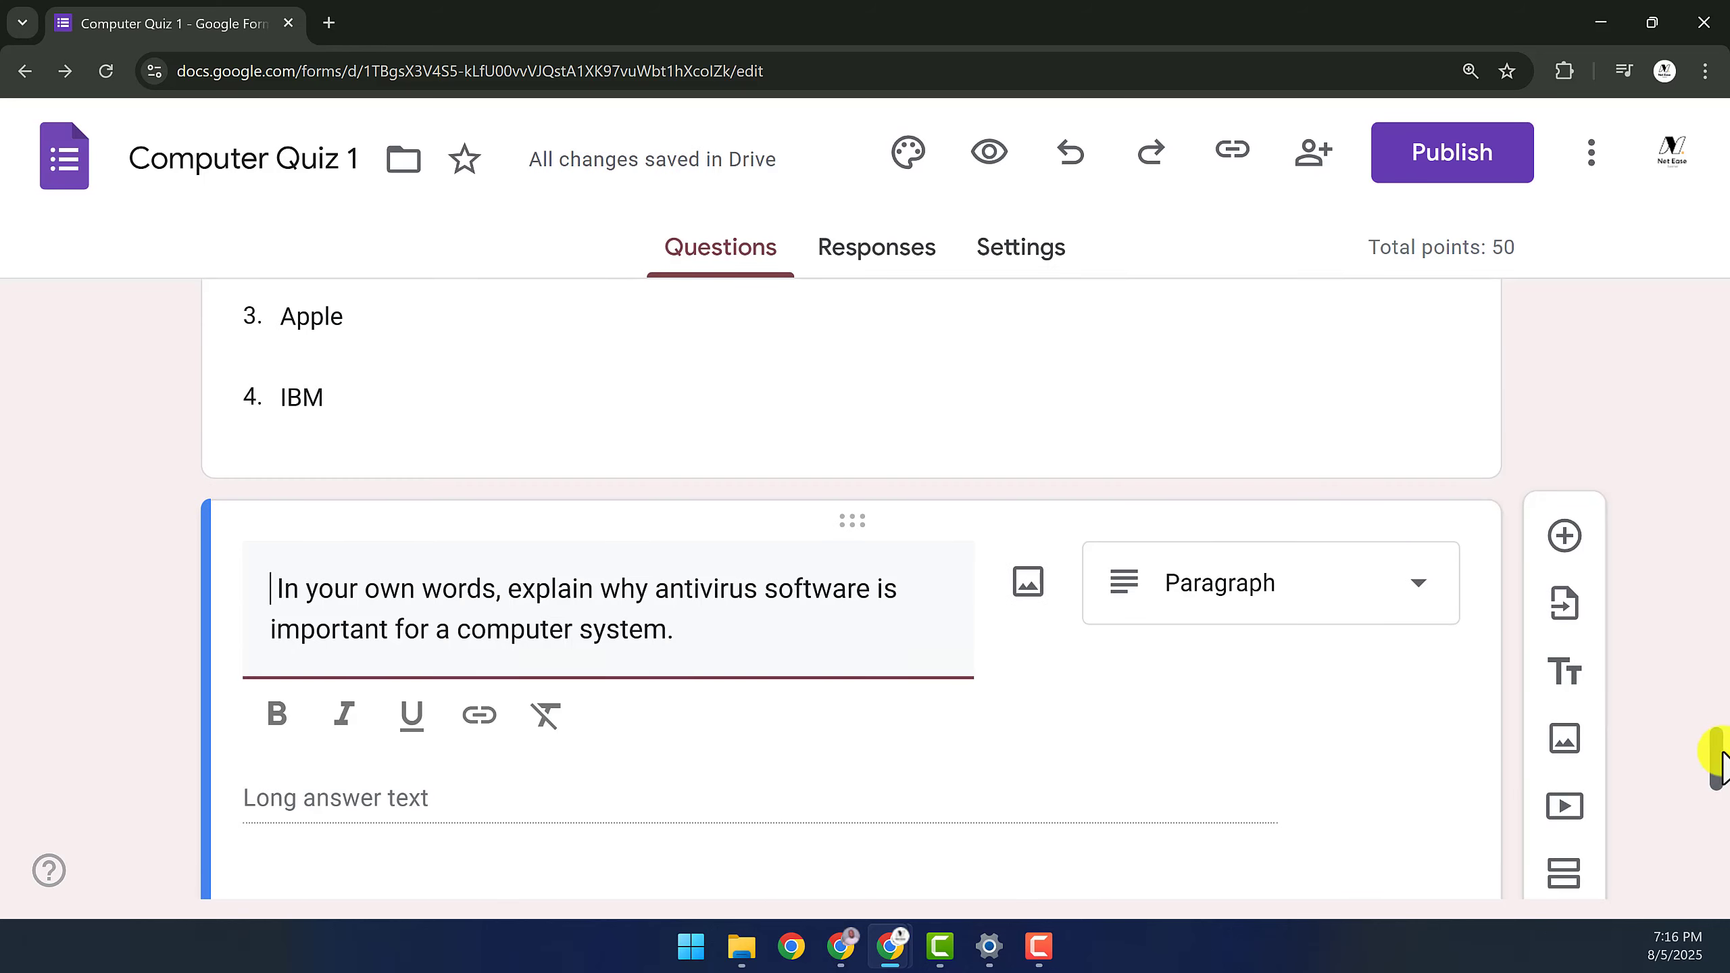
# Assign 5 points to each of the four rows in the grid question's answer key
pyautogui.moveTo(1712, 755); pyautogui.dragTo(1712, 860)
pyautogui.click(677, 525)
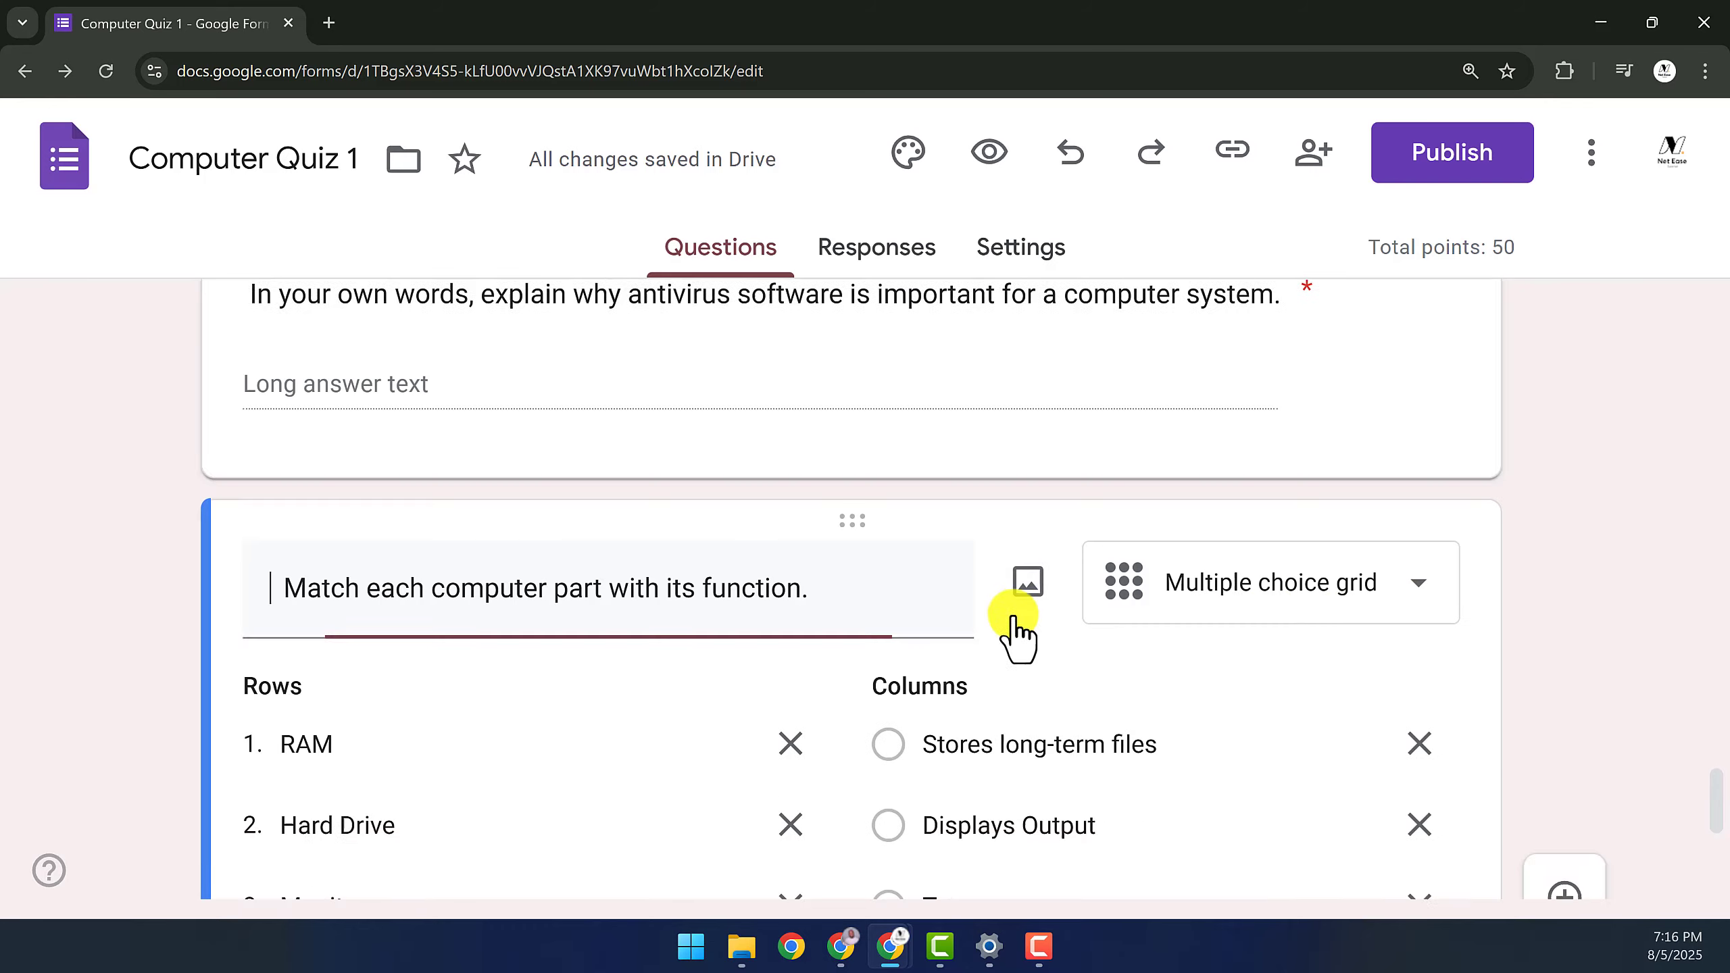
pyautogui.moveTo(1712, 791); pyautogui.dragTo(1712, 861)
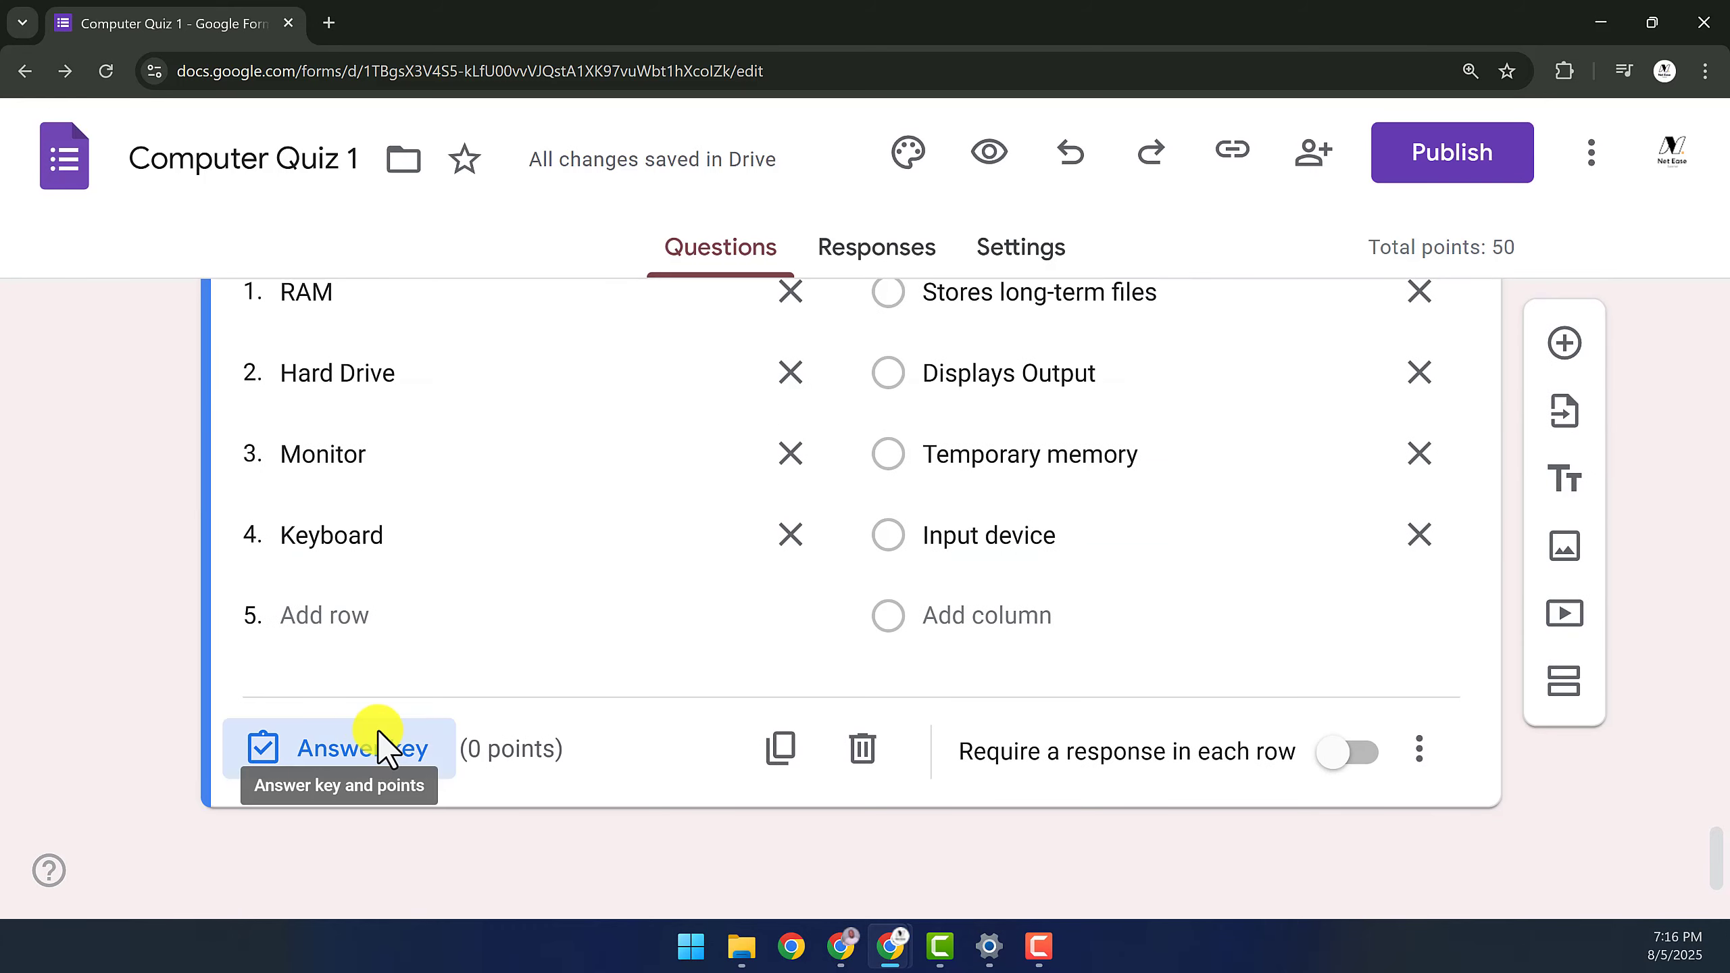
pyautogui.click(376, 743)
pyautogui.write('5')
pyautogui.press('Tab')
pyautogui.write('5')
pyautogui.click(1357, 616)
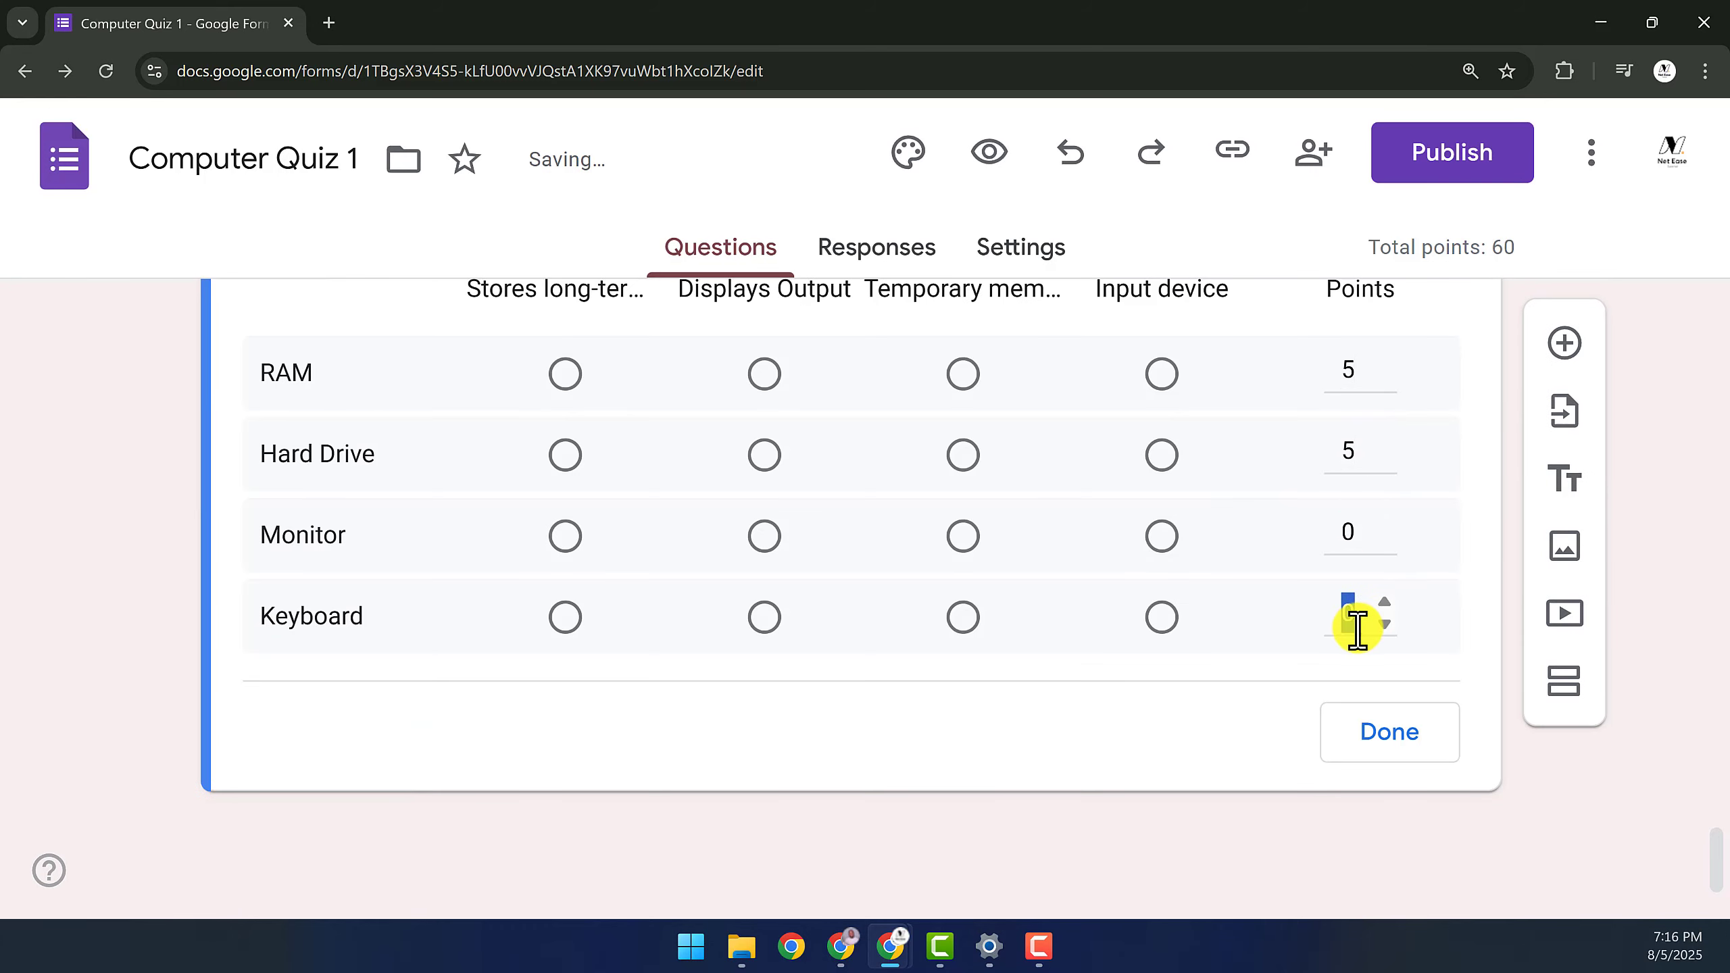
pyautogui.write('5')
# Mark the grid's correct answers: Temporary memory for RAM, Stores long-term files for Hard Drive and Displays Output for Monitor
pyautogui.click(963, 373)
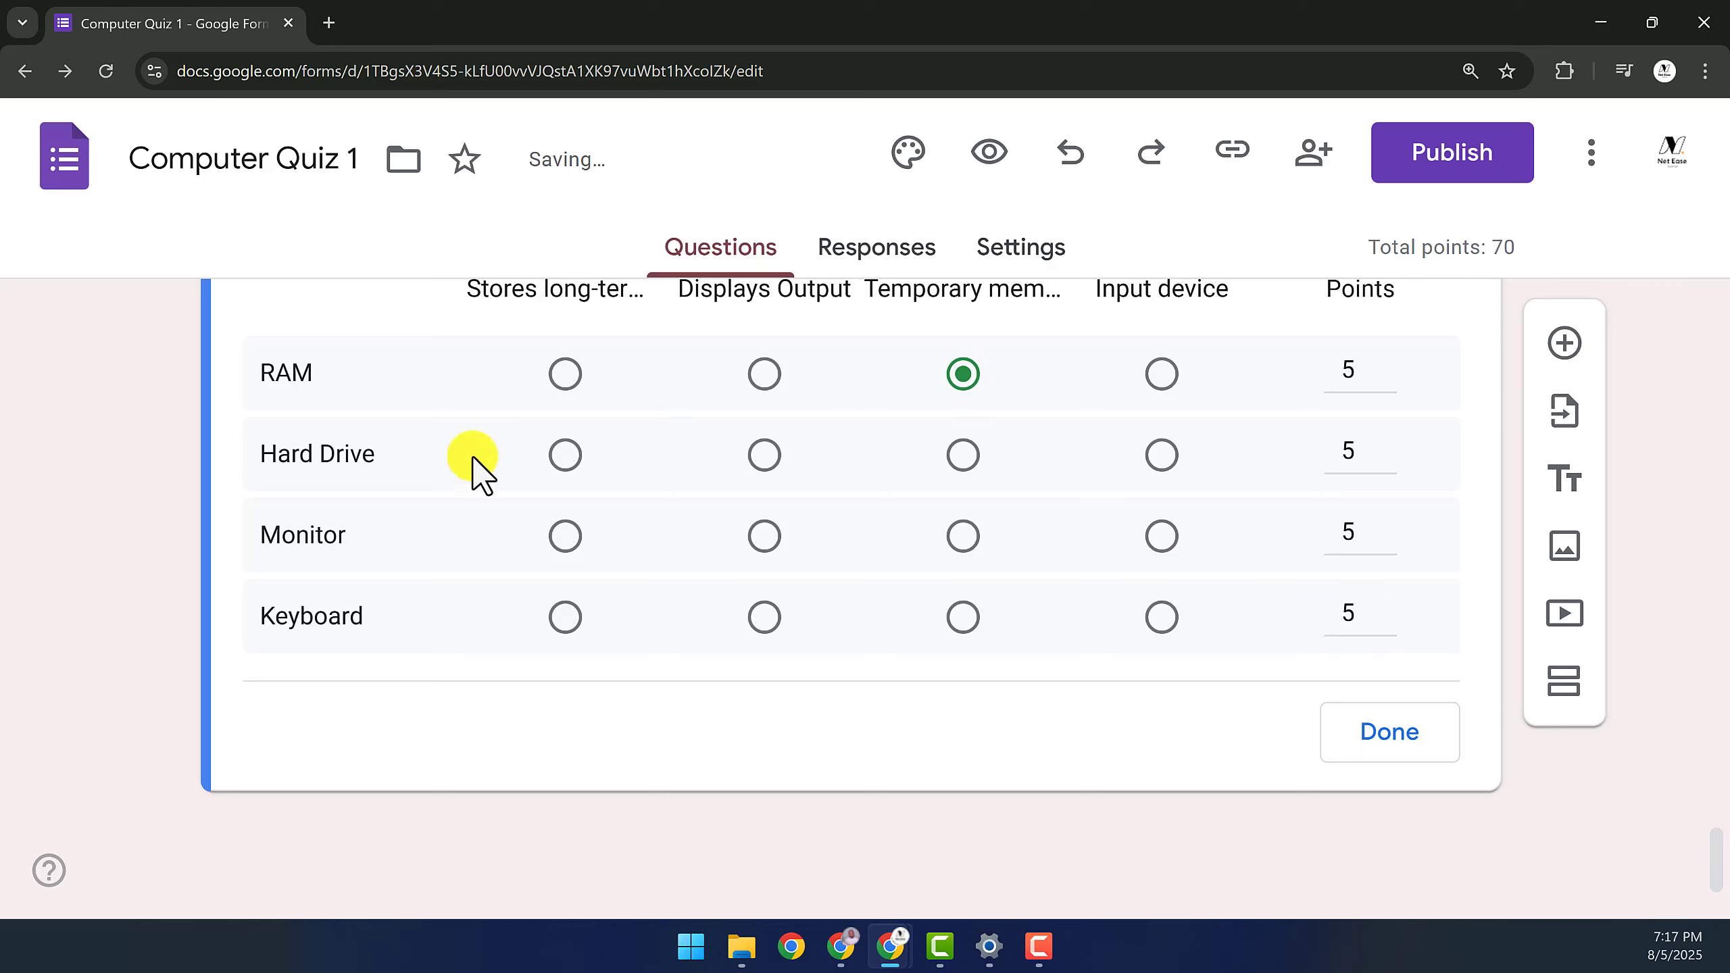
pyautogui.click(565, 455)
pyautogui.click(764, 536)
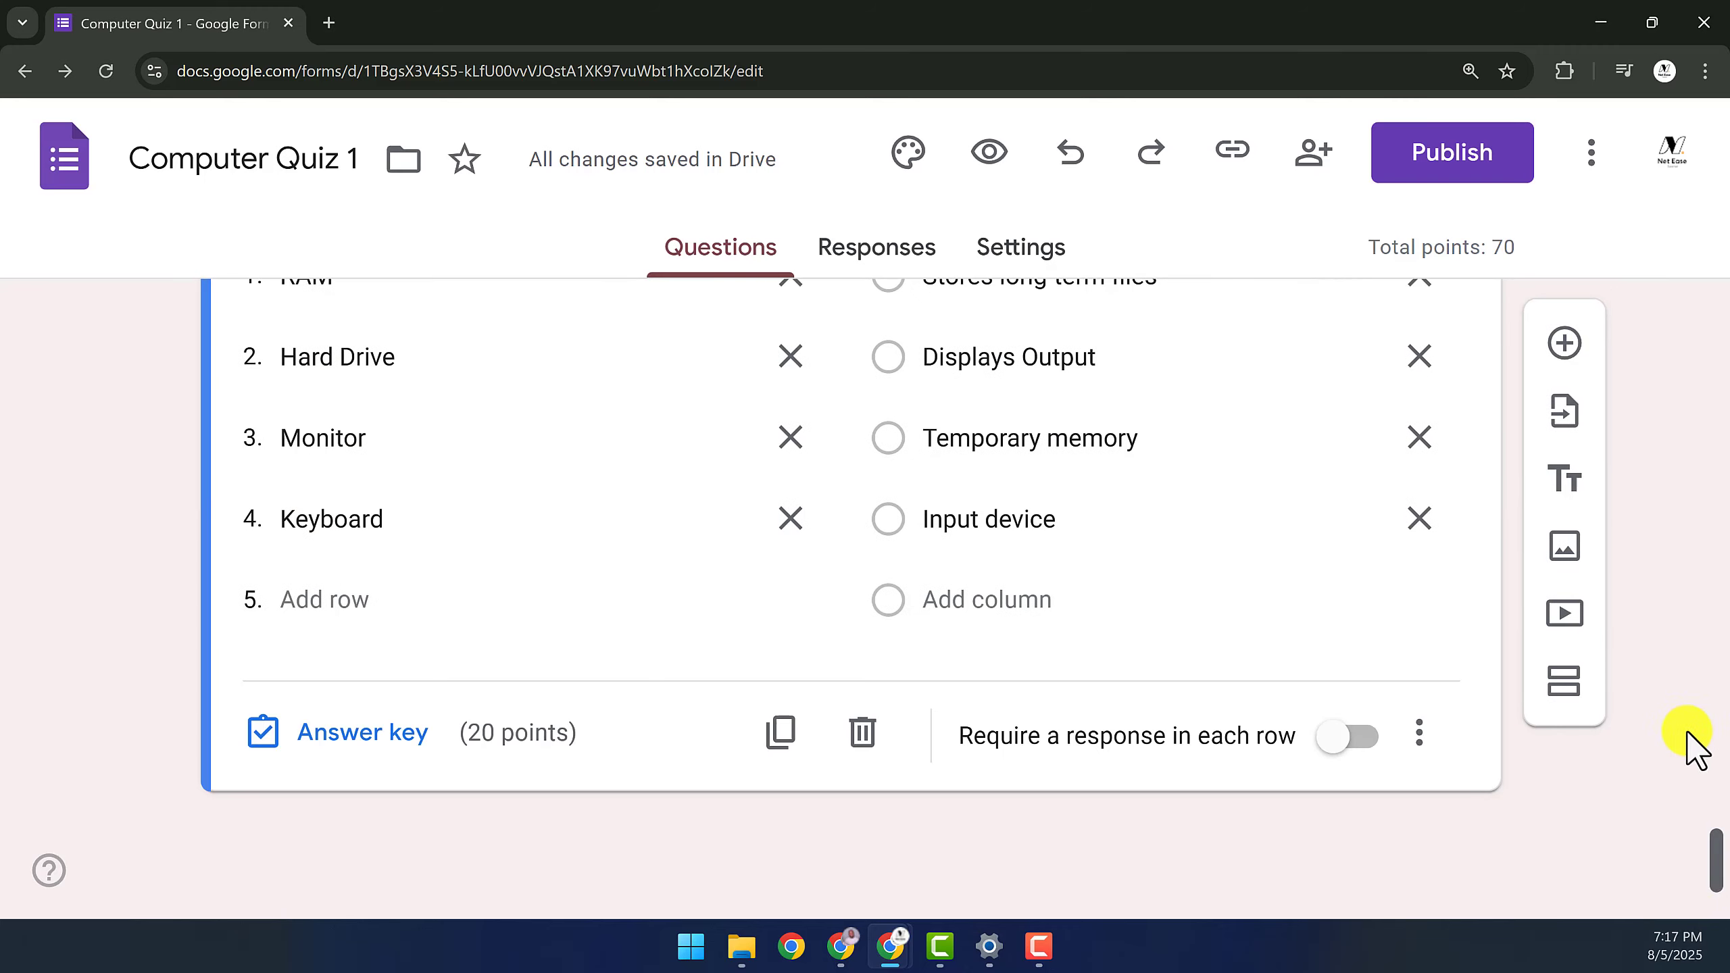
# Add a multiple choice question asking "What is the name of the device shown below?"
pyautogui.click(1564, 345)
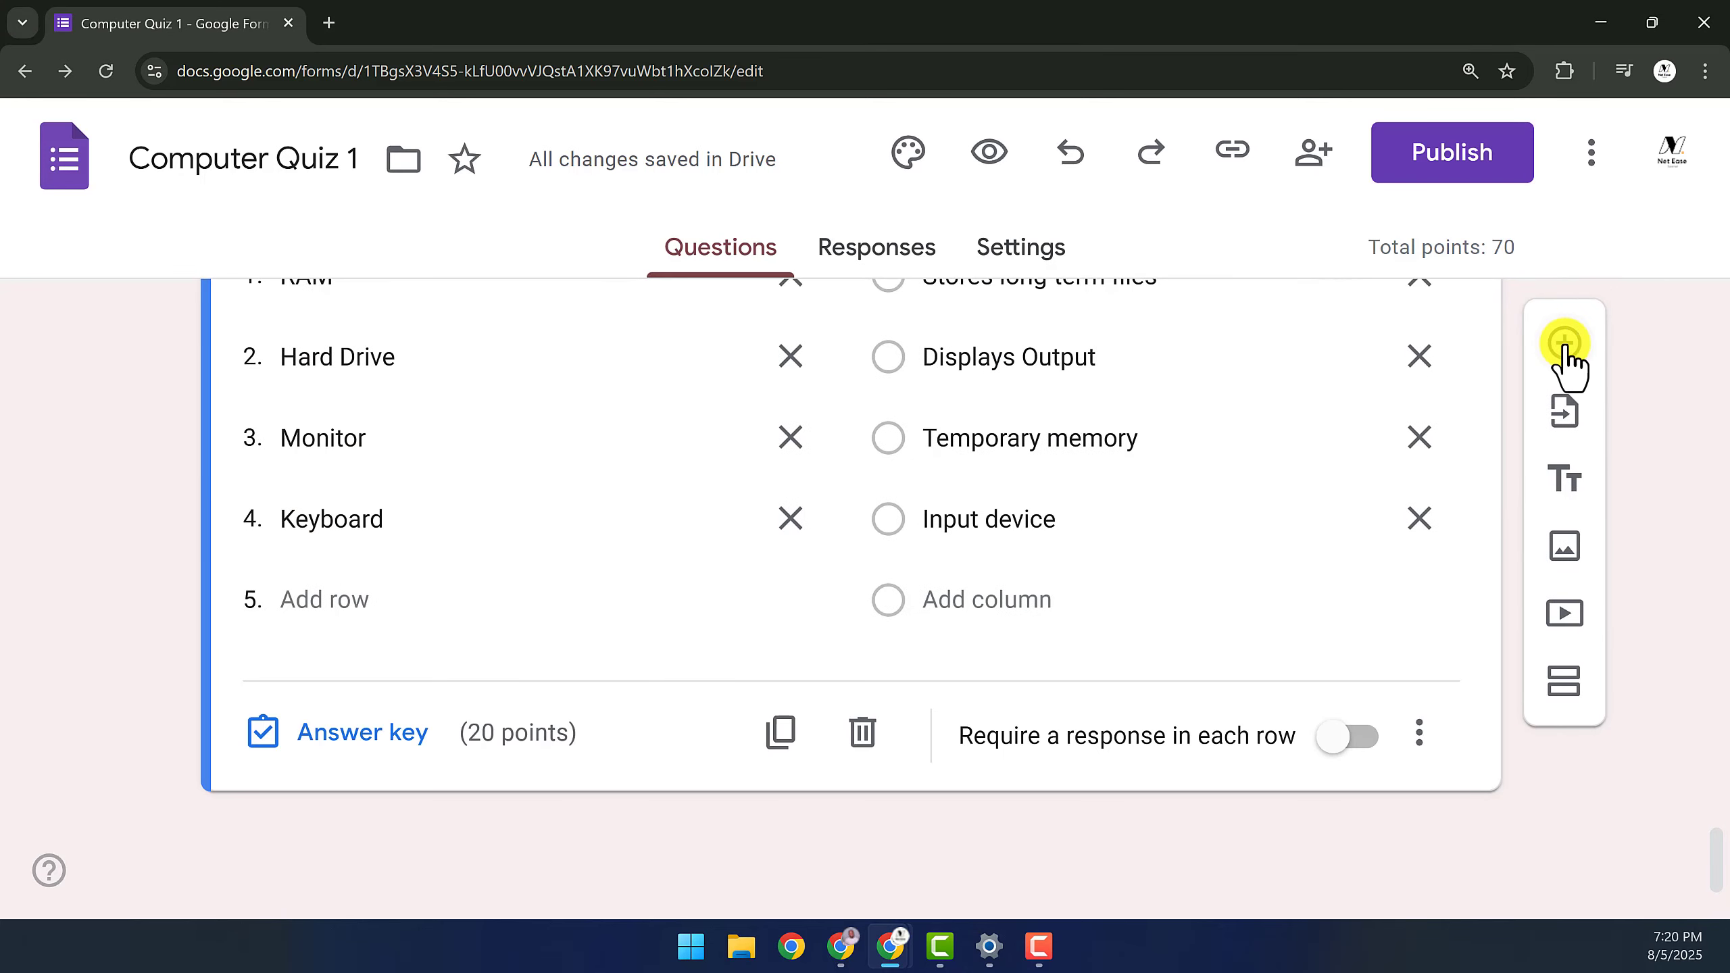
pyautogui.click(1564, 346)
pyautogui.moveTo(1714, 707); pyautogui.dragTo(1715, 834)
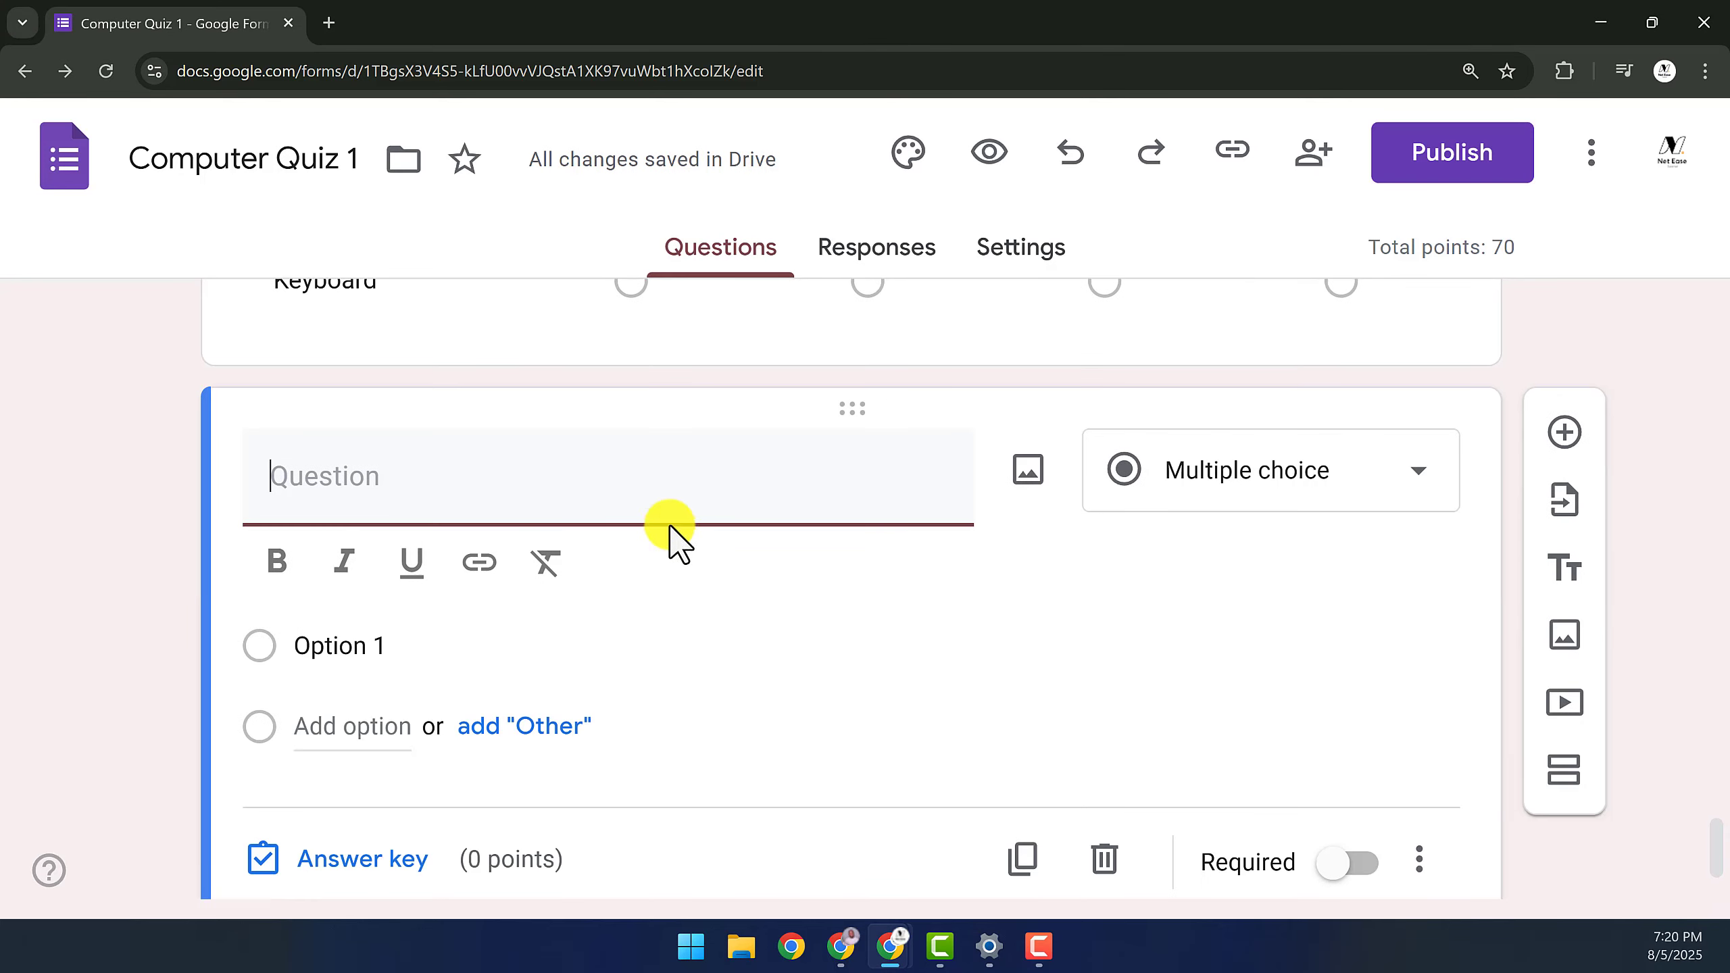
pyautogui.click(688, 497)
pyautogui.write('What is the name of the device shown below?')
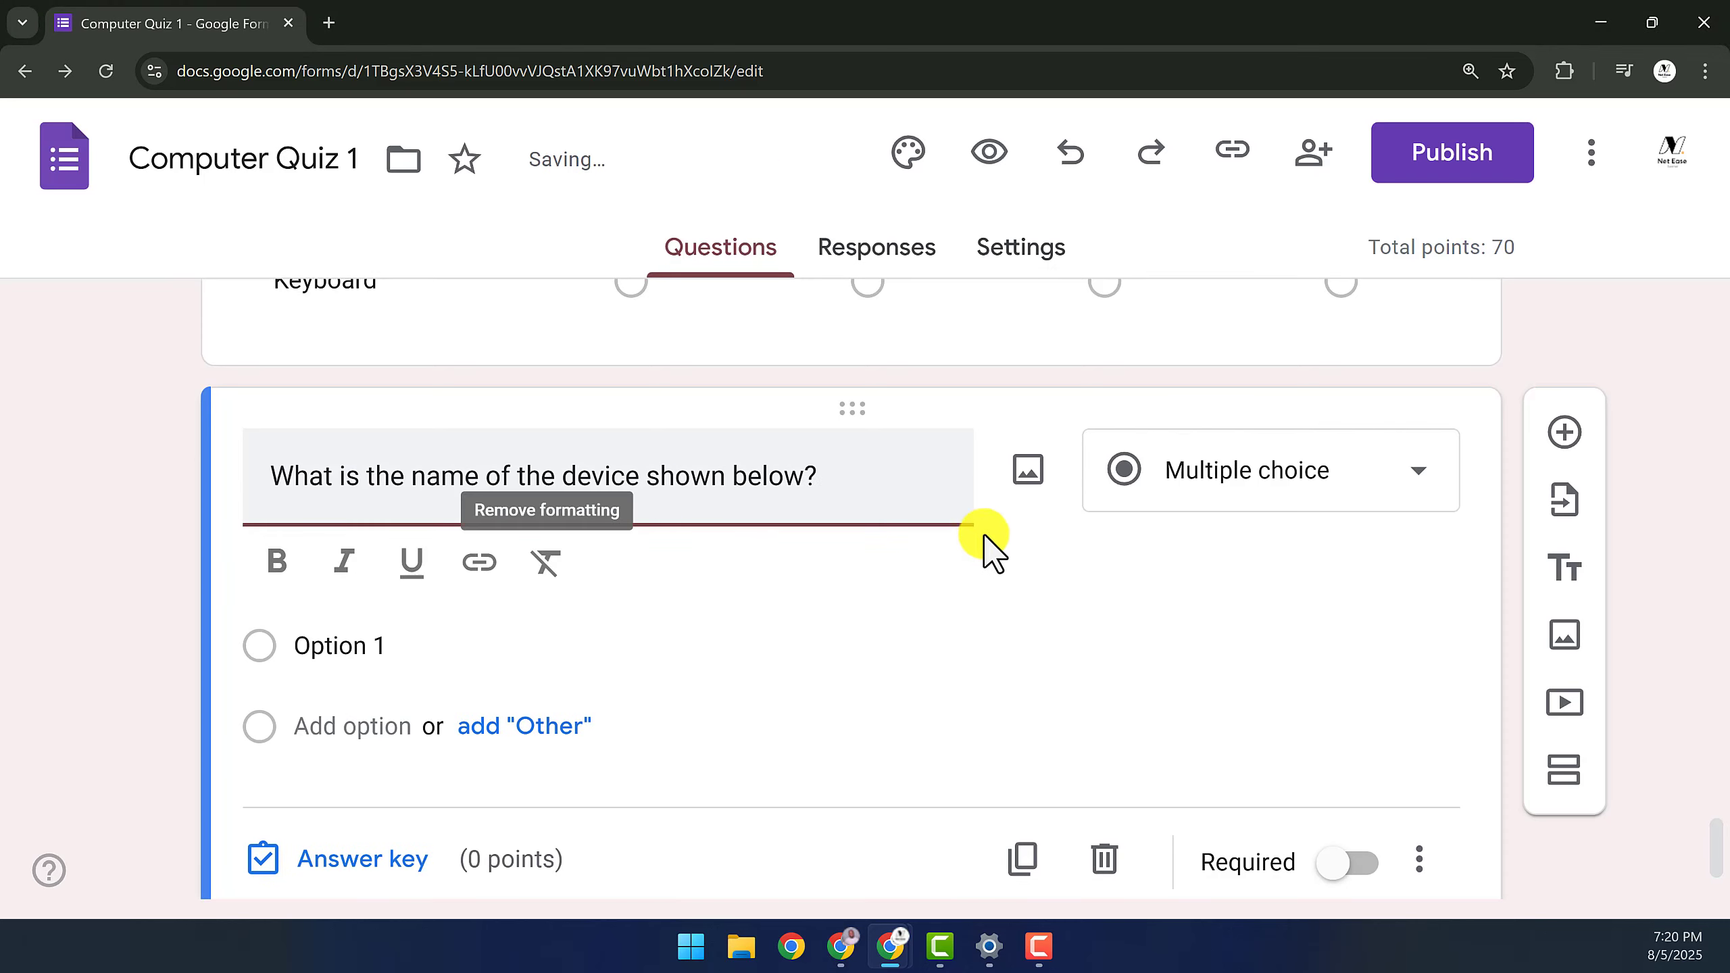
# Upload Graphics-cards.png from the Pictures folder as the image for the device question
pyautogui.click(1032, 476)
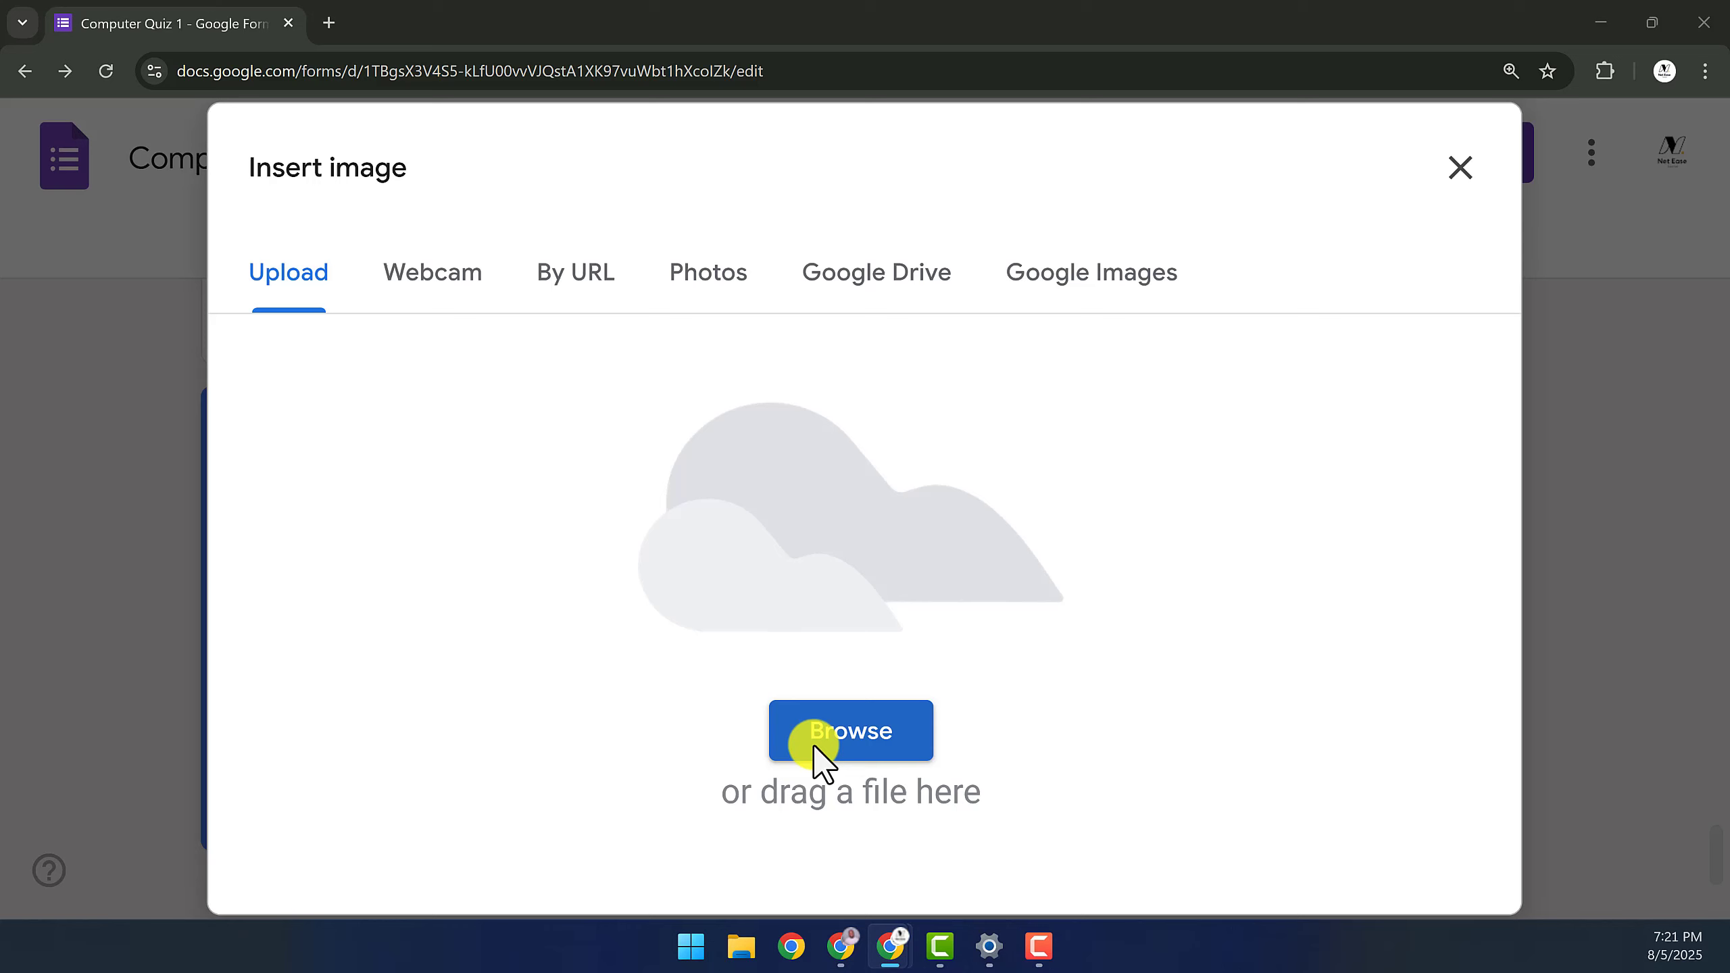
pyautogui.click(817, 743)
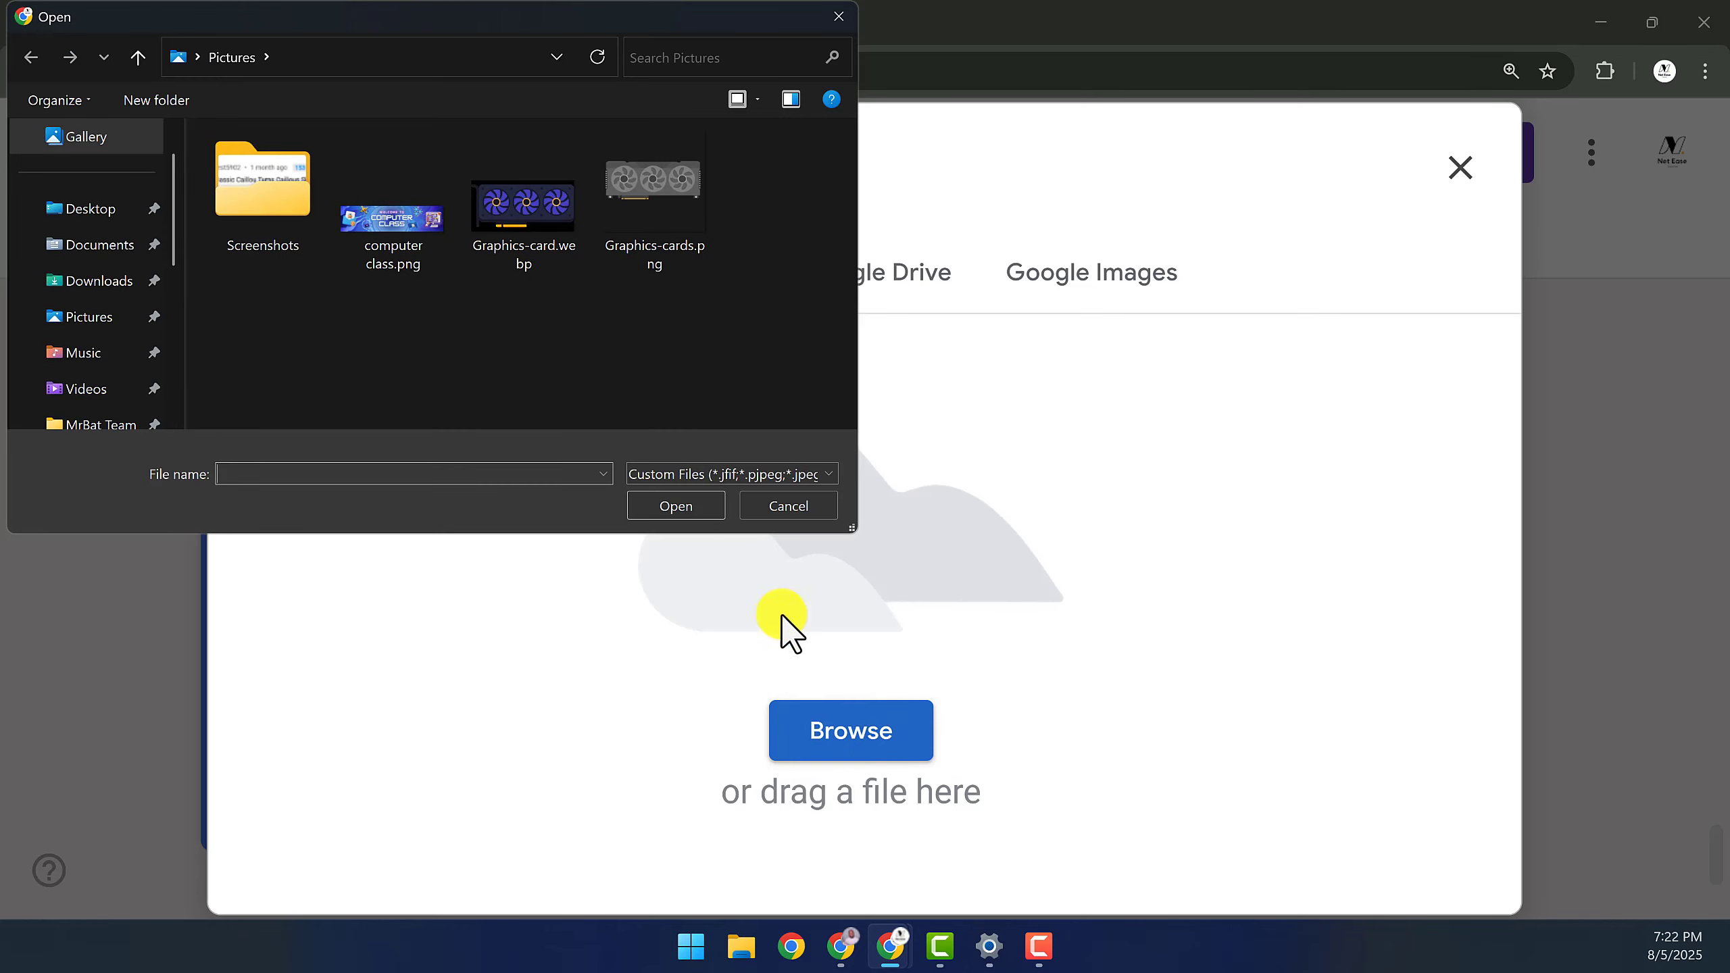
pyautogui.click(653, 197)
pyautogui.click(674, 505)
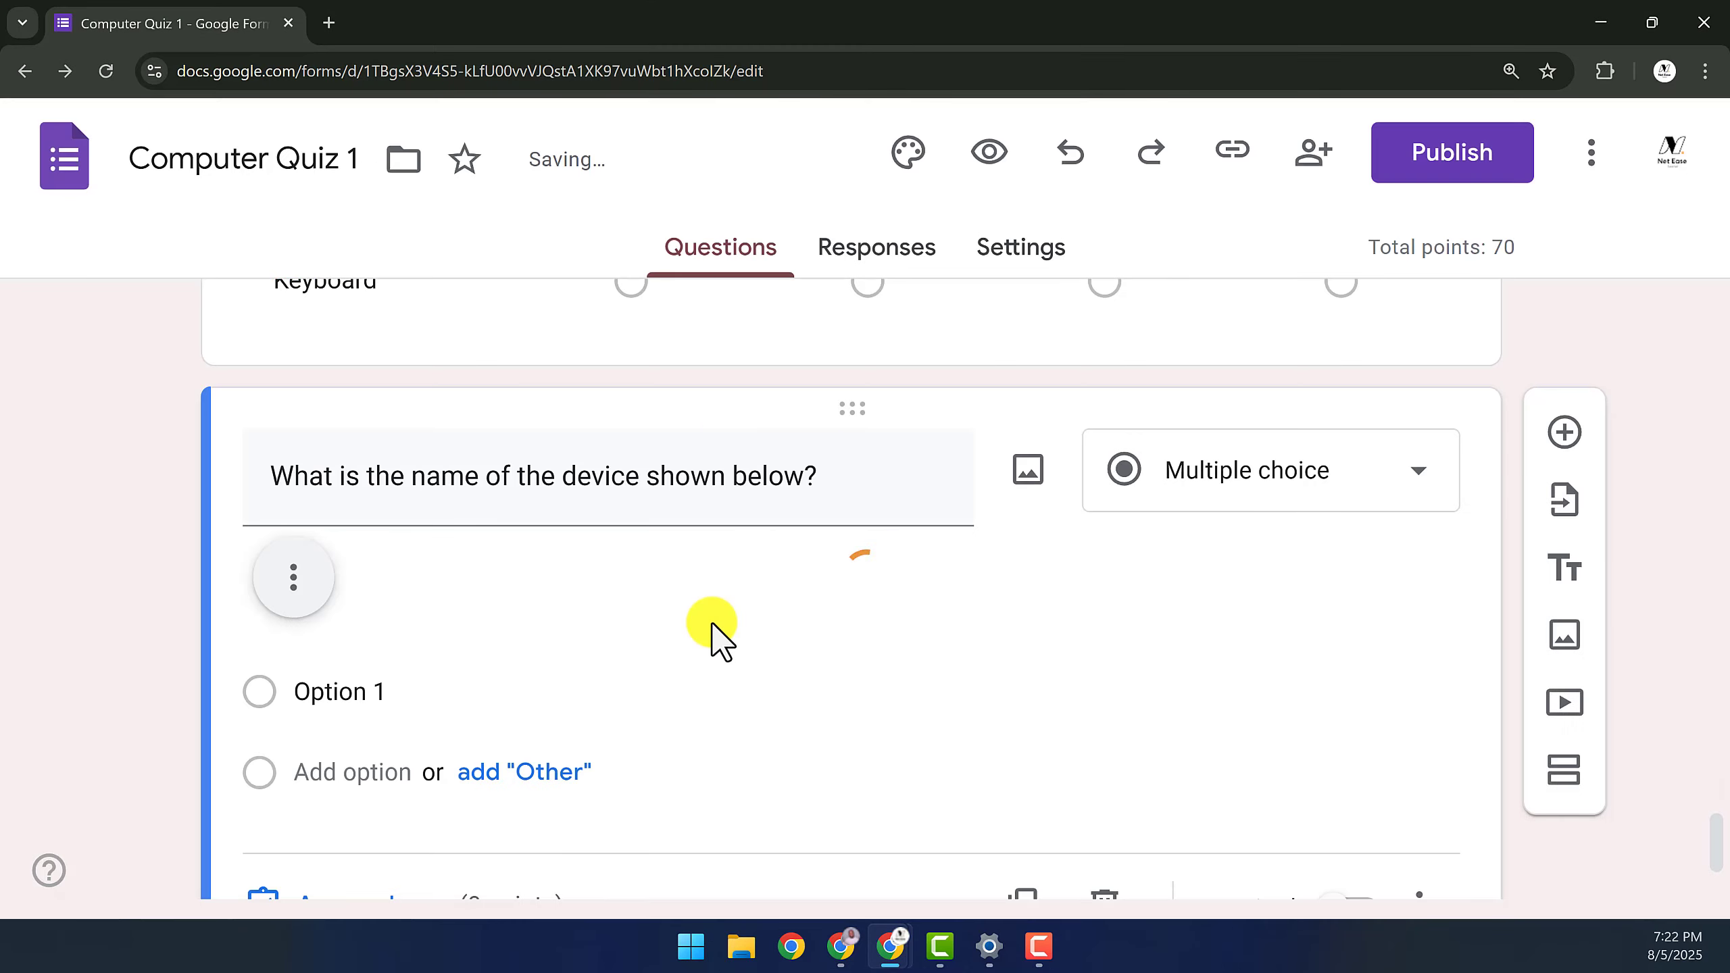
# Shrink the graphics card image in the device question to roughly half its size
pyautogui.moveTo(1714, 784); pyautogui.dragTo(1713, 814)
pyautogui.click(606, 668)
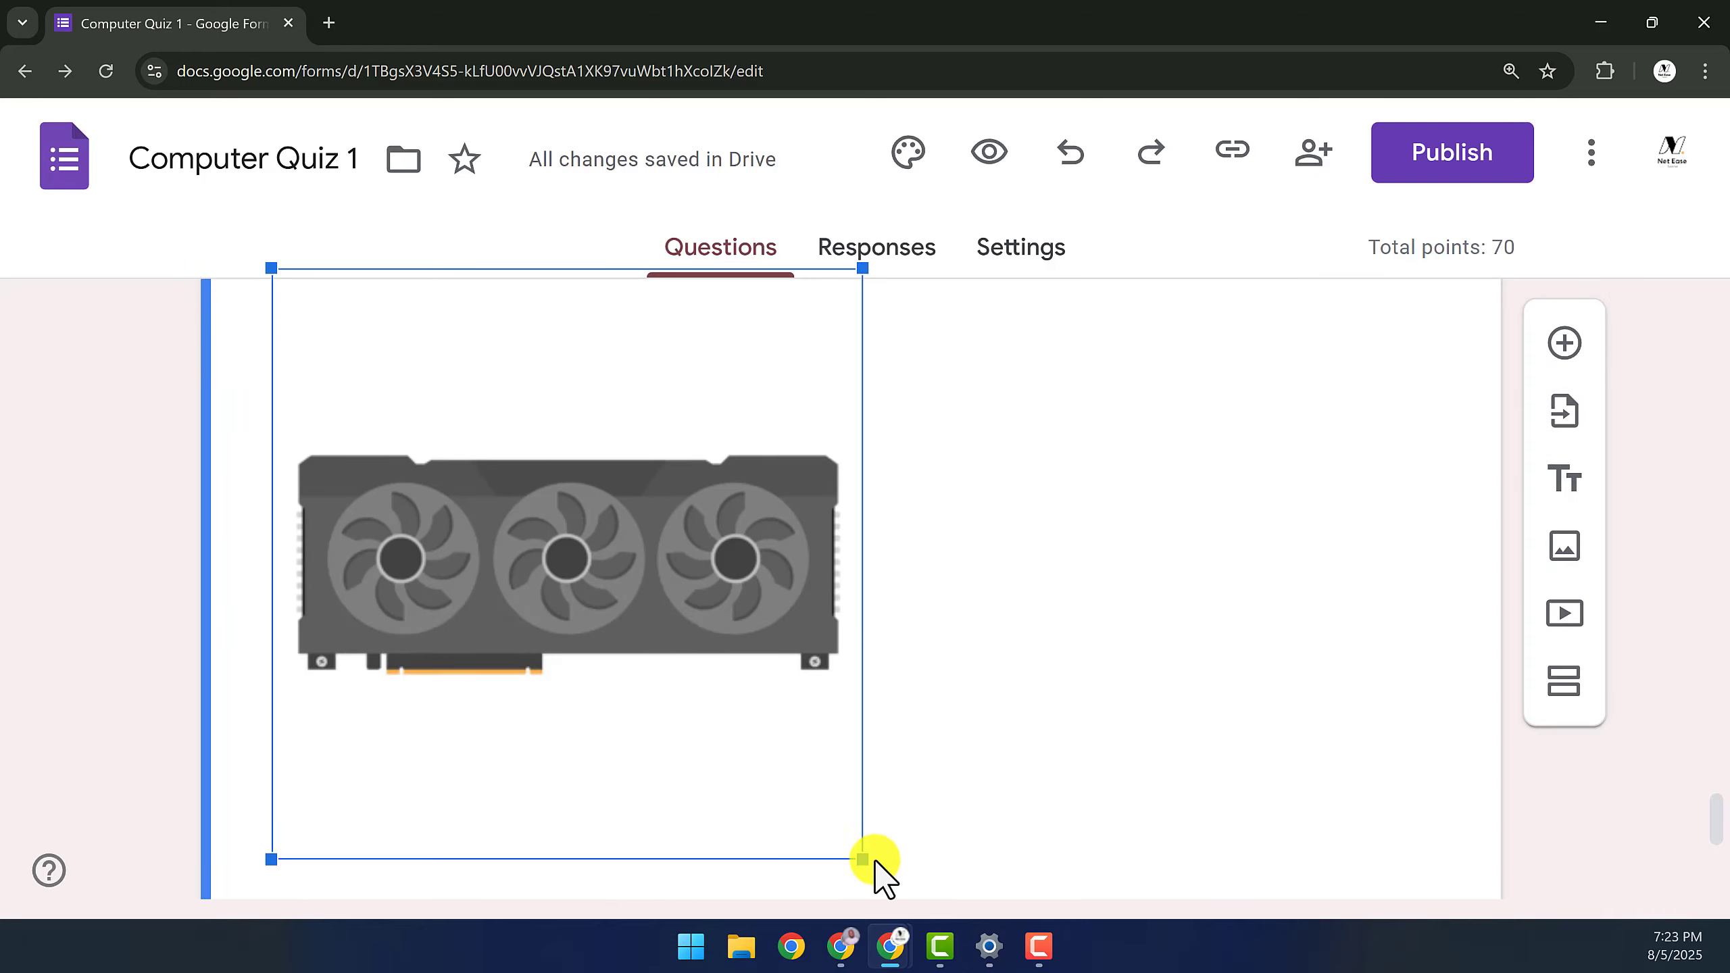
pyautogui.moveTo(862, 857); pyautogui.dragTo(595, 492)
# Add the answer options Graphics Card, Motherboard, Hard Disk and Flash Drive to the device question
pyautogui.scroll(-3, 344, 502)
pyautogui.click(345, 507)
pyautogui.write('Graphics Card')
pyautogui.press('Return')
pyautogui.write('Motherboard')
pyautogui.press('Return')
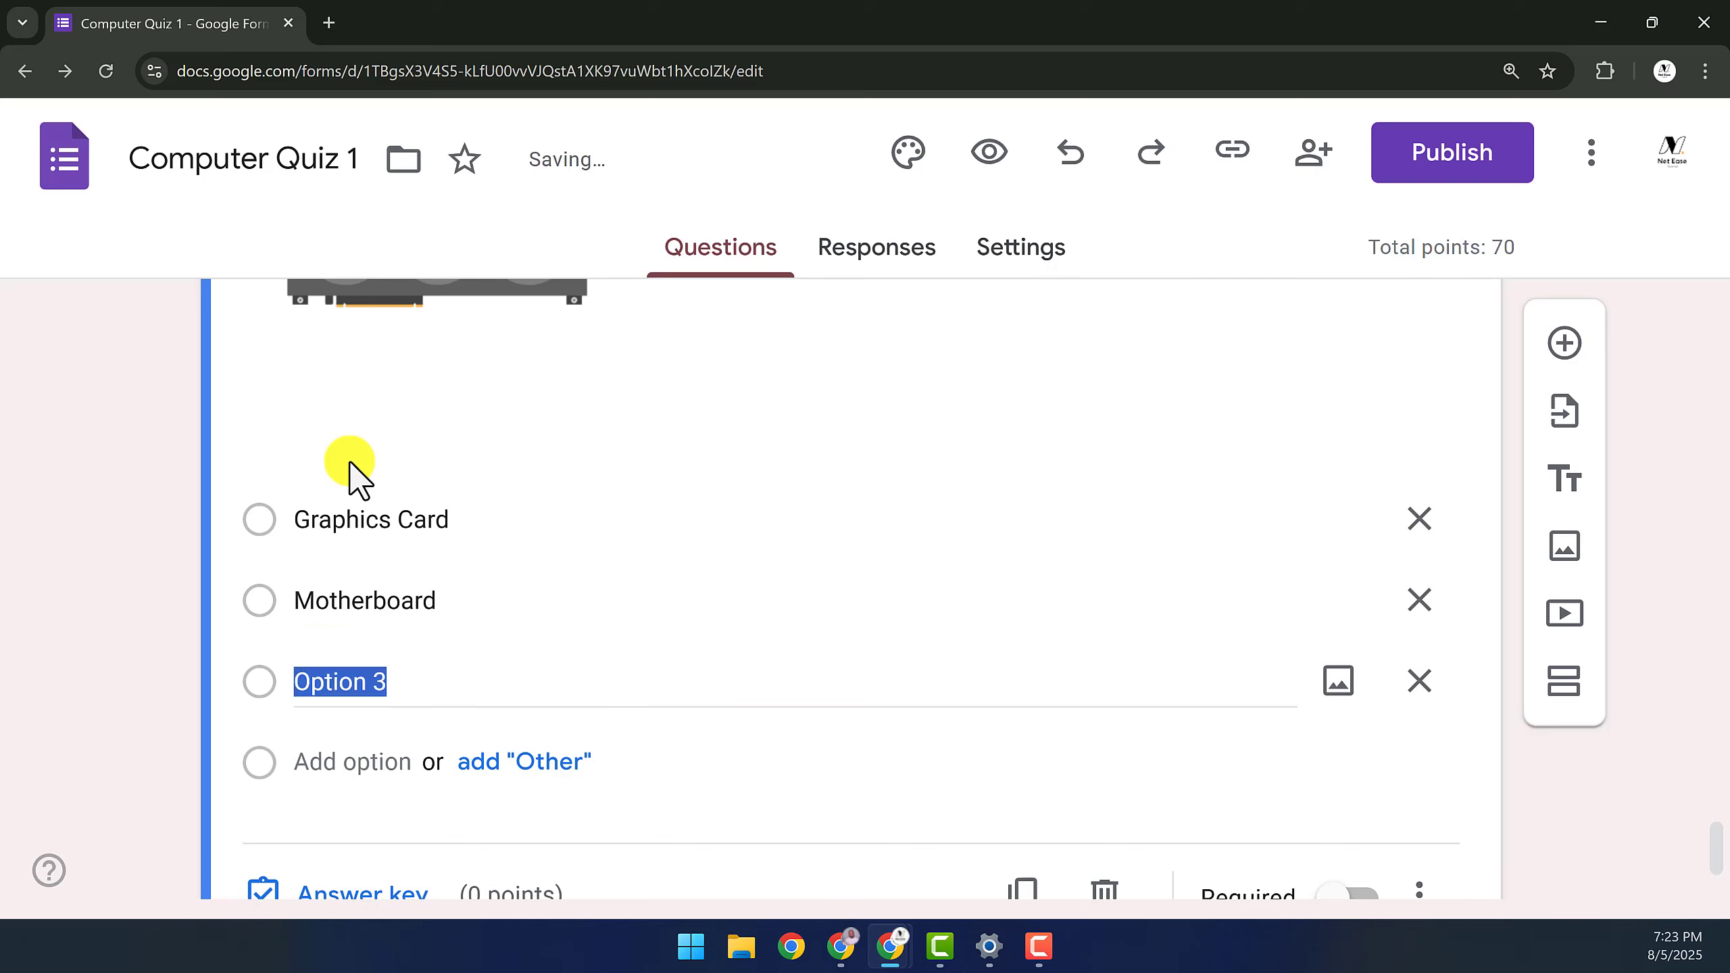
pyautogui.write('Hard Disk')
pyautogui.press('Return')
pyautogui.write('Flash Drive')
# Make the device question and the programming languages checkbox question required
pyautogui.click(1719, 845)
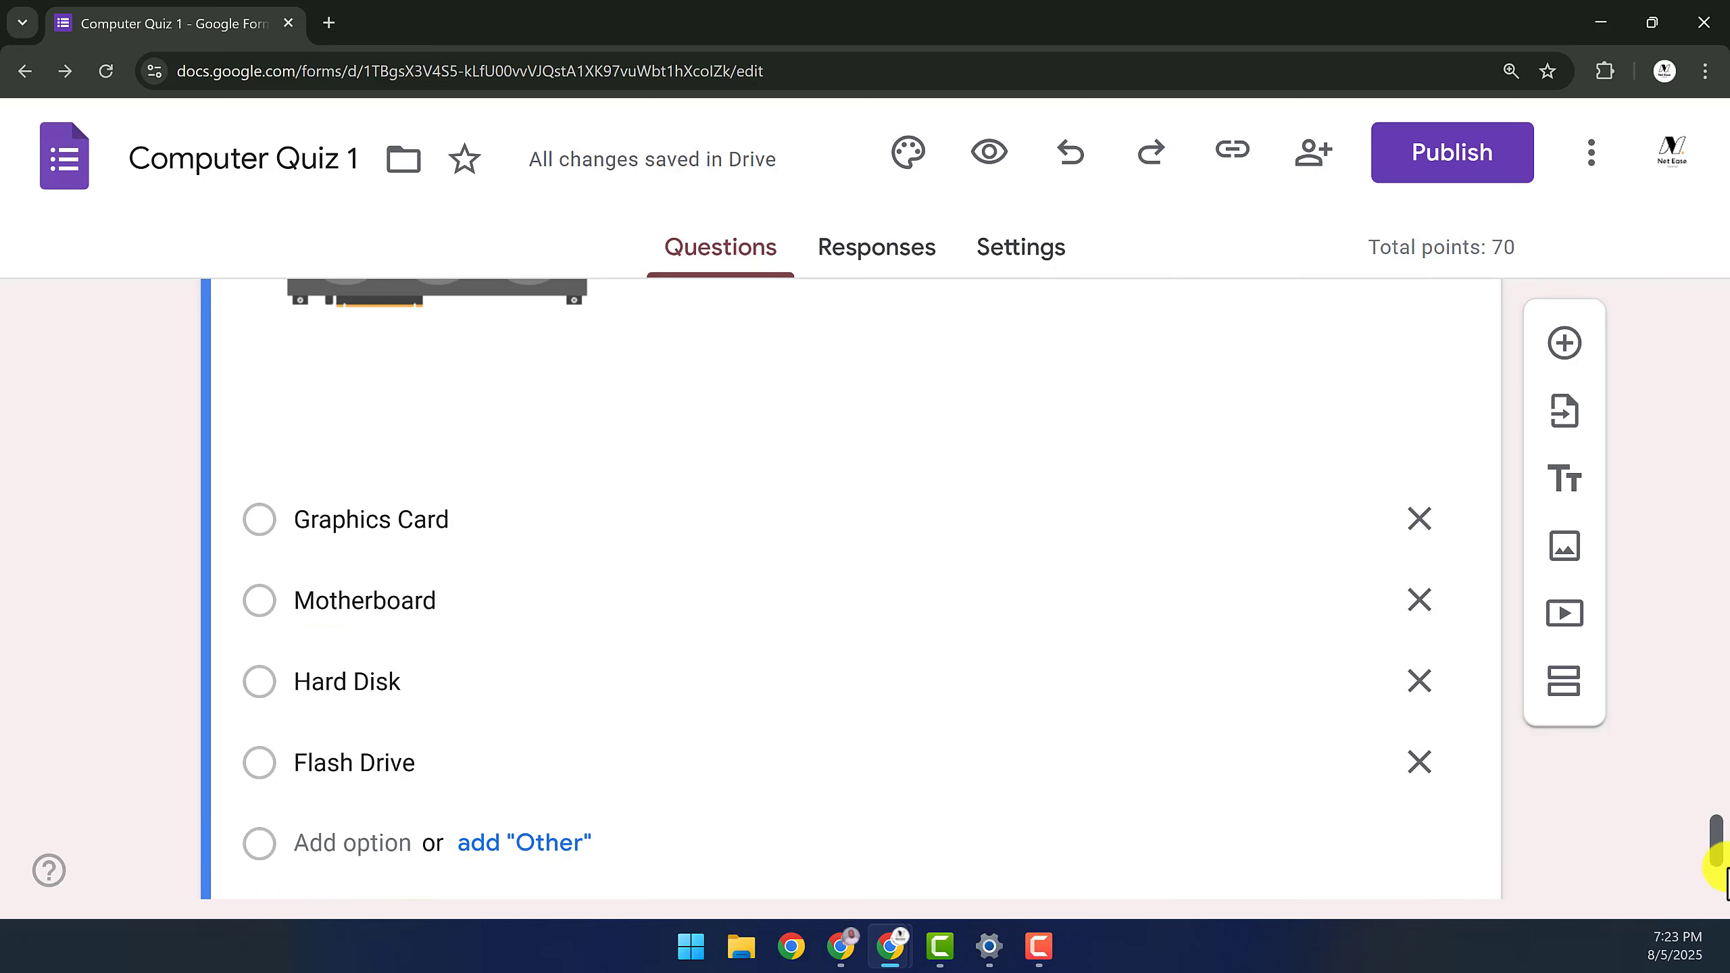
pyautogui.scroll(-3, 1331, 777)
pyautogui.click(1342, 738)
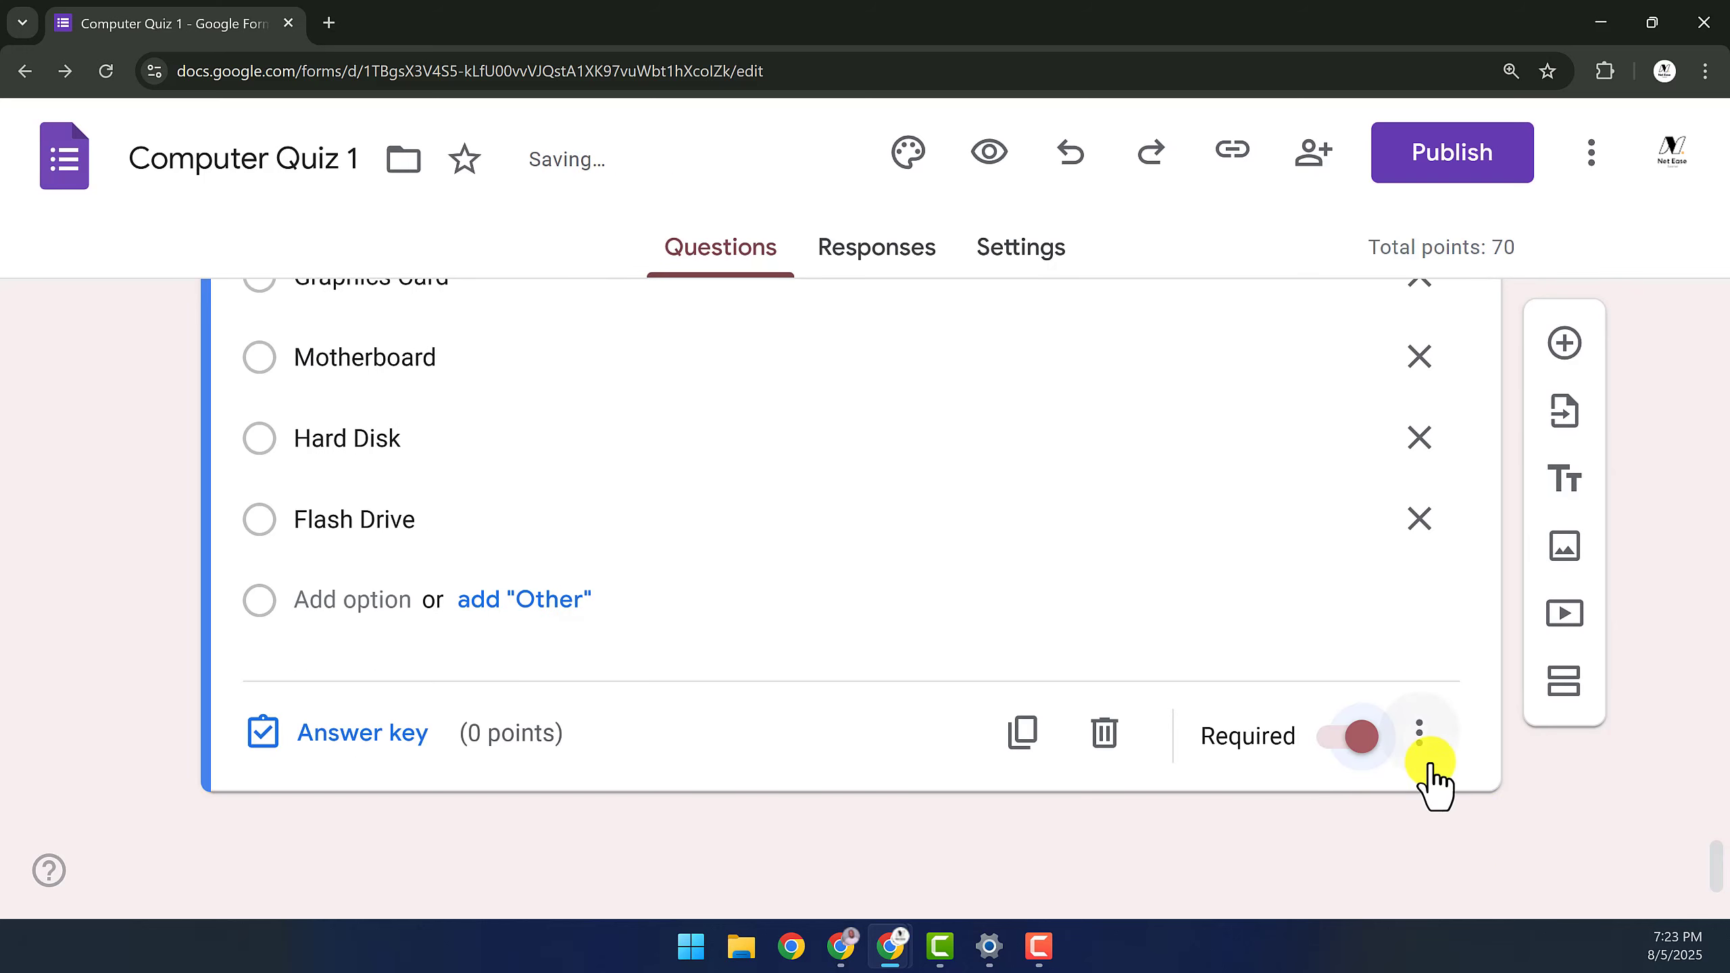
pyautogui.moveTo(1721, 831); pyautogui.dragTo(1705, 732)
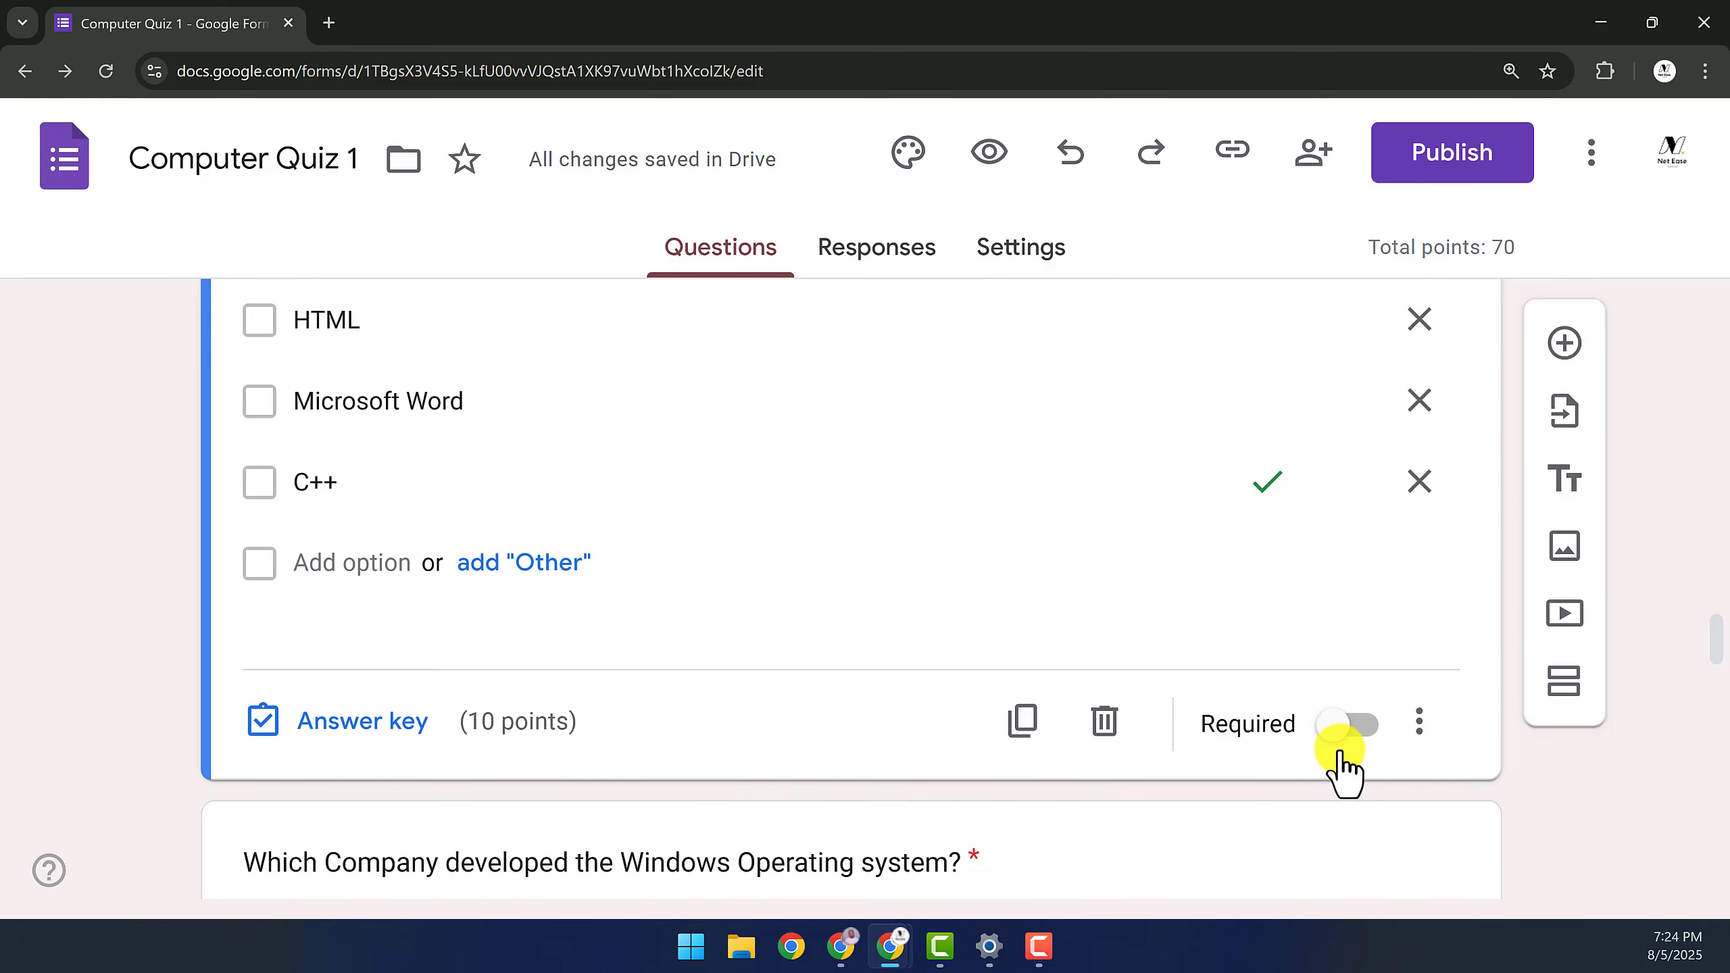
pyautogui.click(1343, 748)
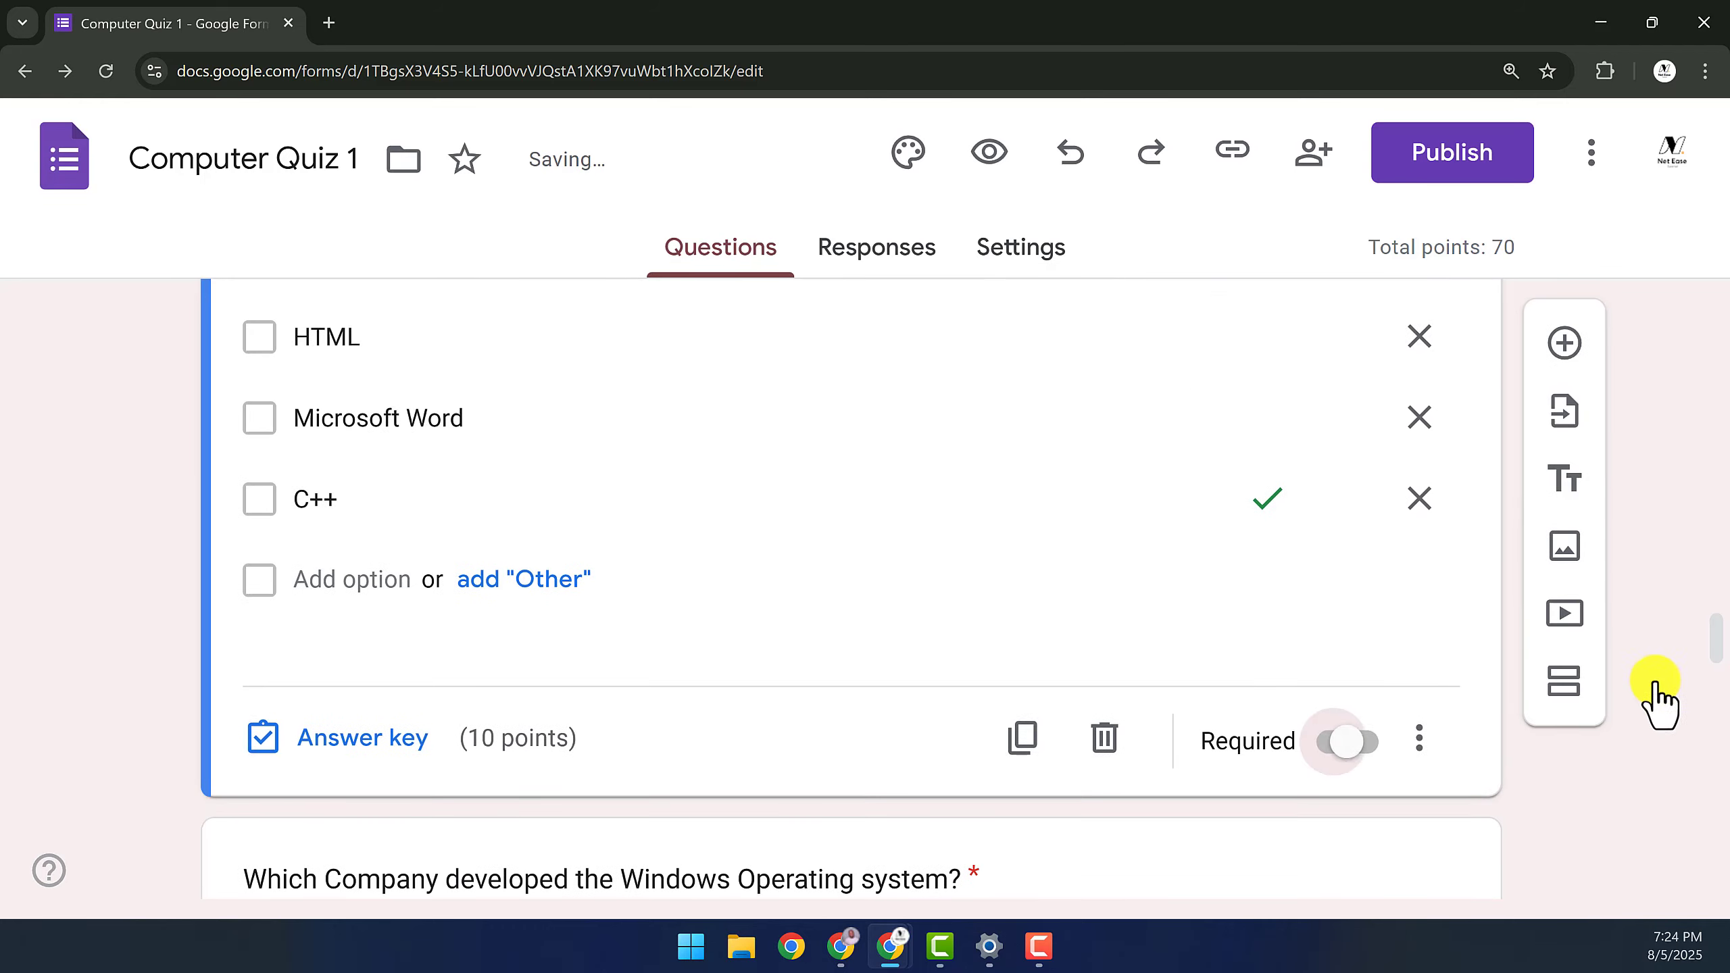
pyautogui.scroll(-1, 1699, 657)
# Review the form's responses page, quiz settings and sharing access
pyautogui.moveTo(1721, 640); pyautogui.dragTo(1691, 220)
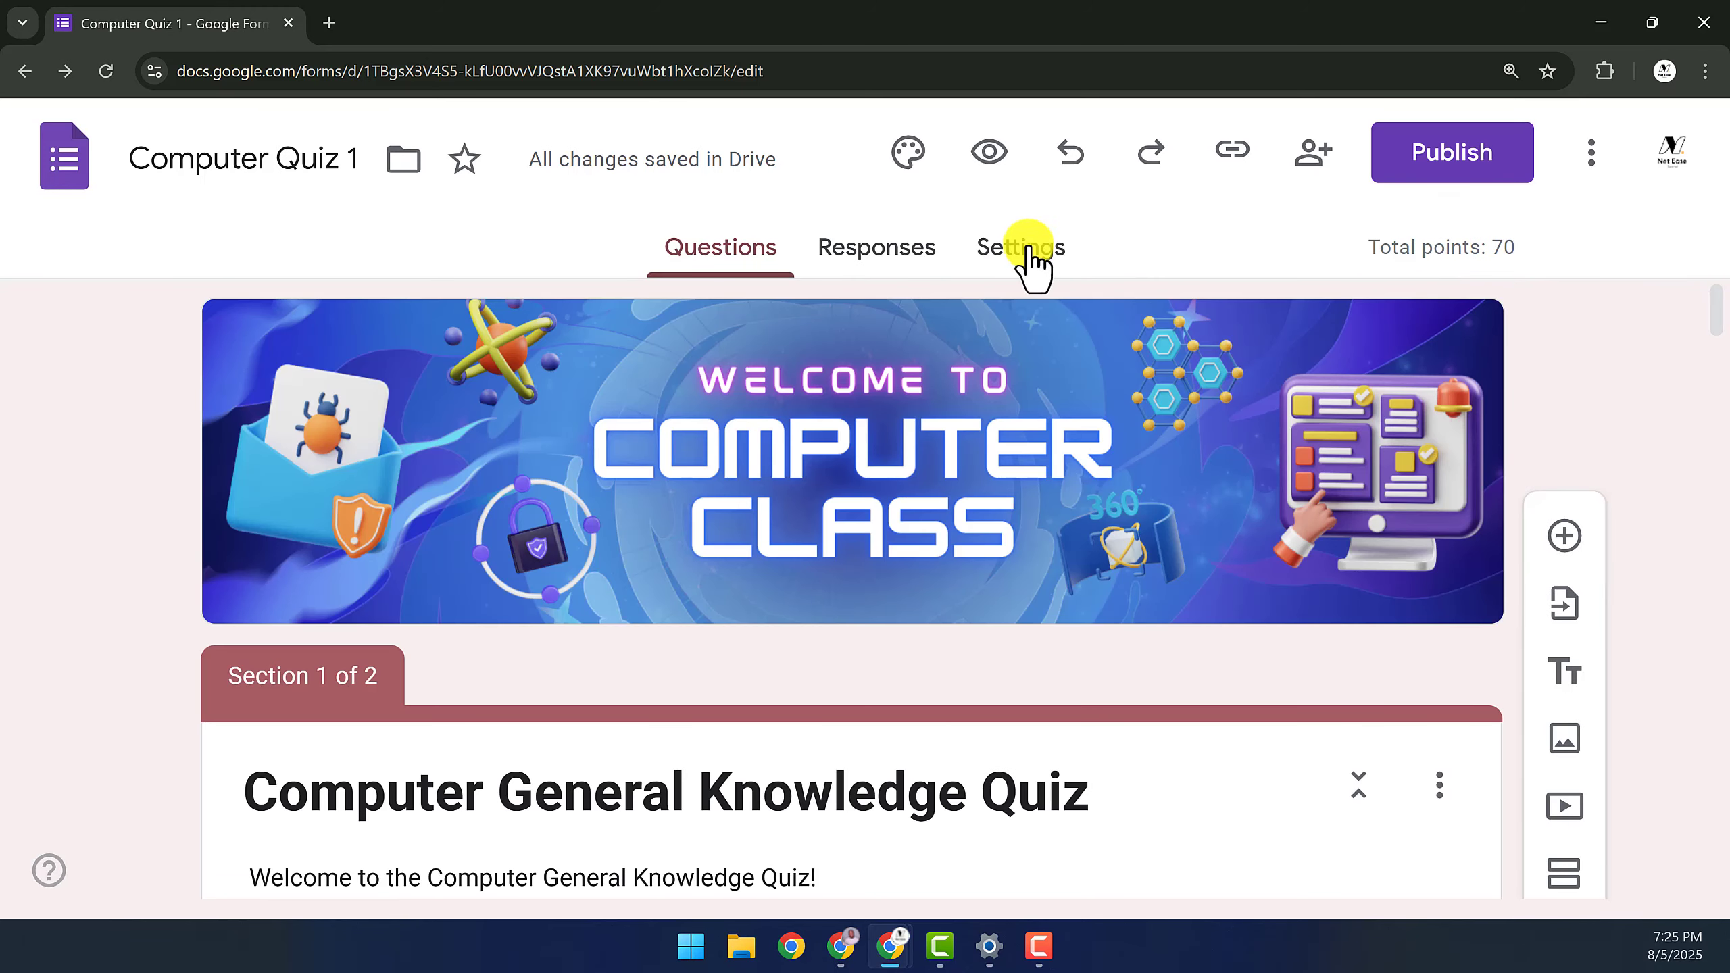
pyautogui.click(872, 238)
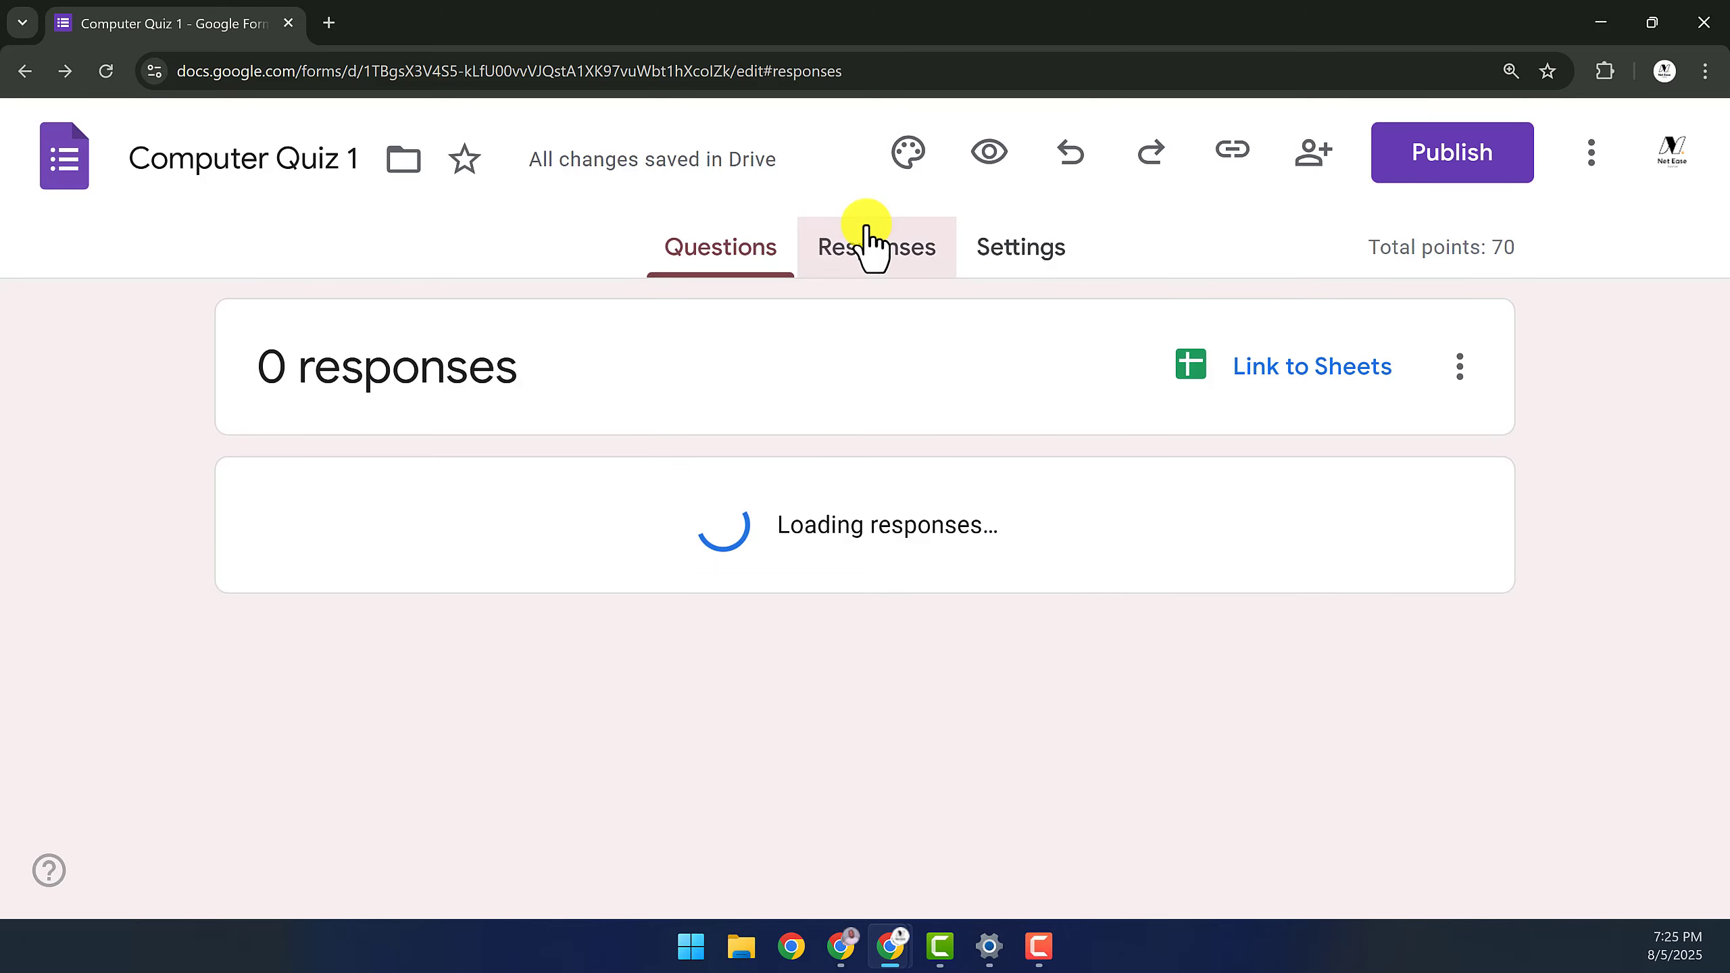
pyautogui.click(789, 235)
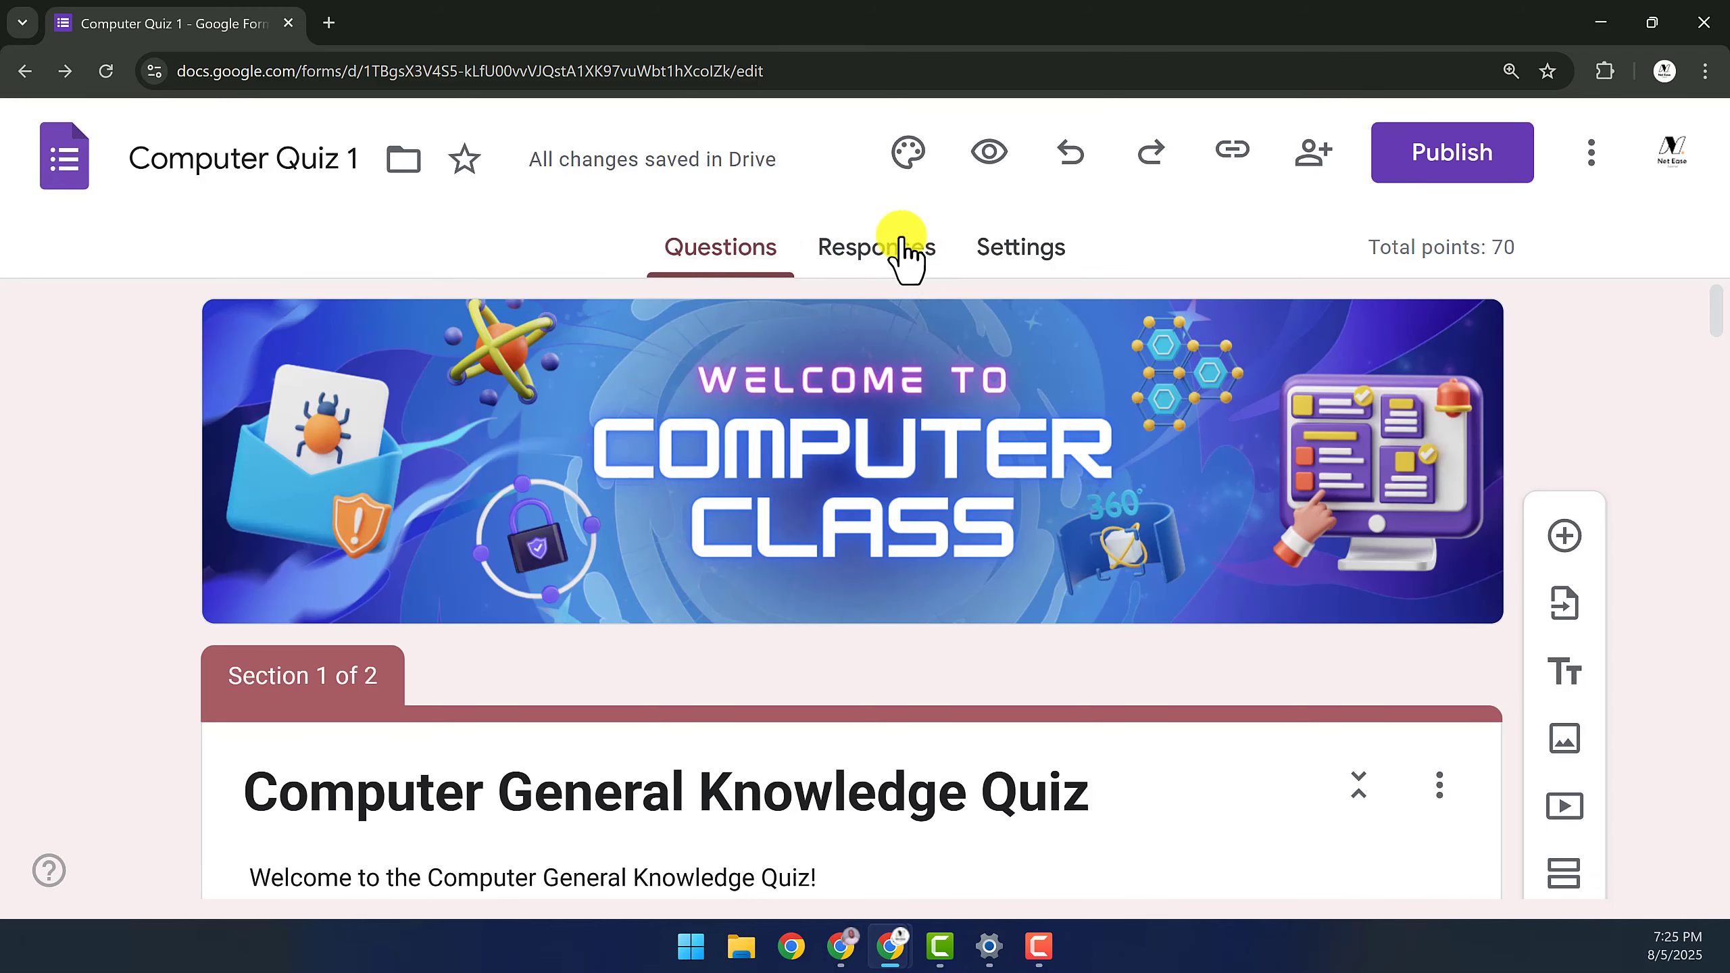
pyautogui.click(1029, 255)
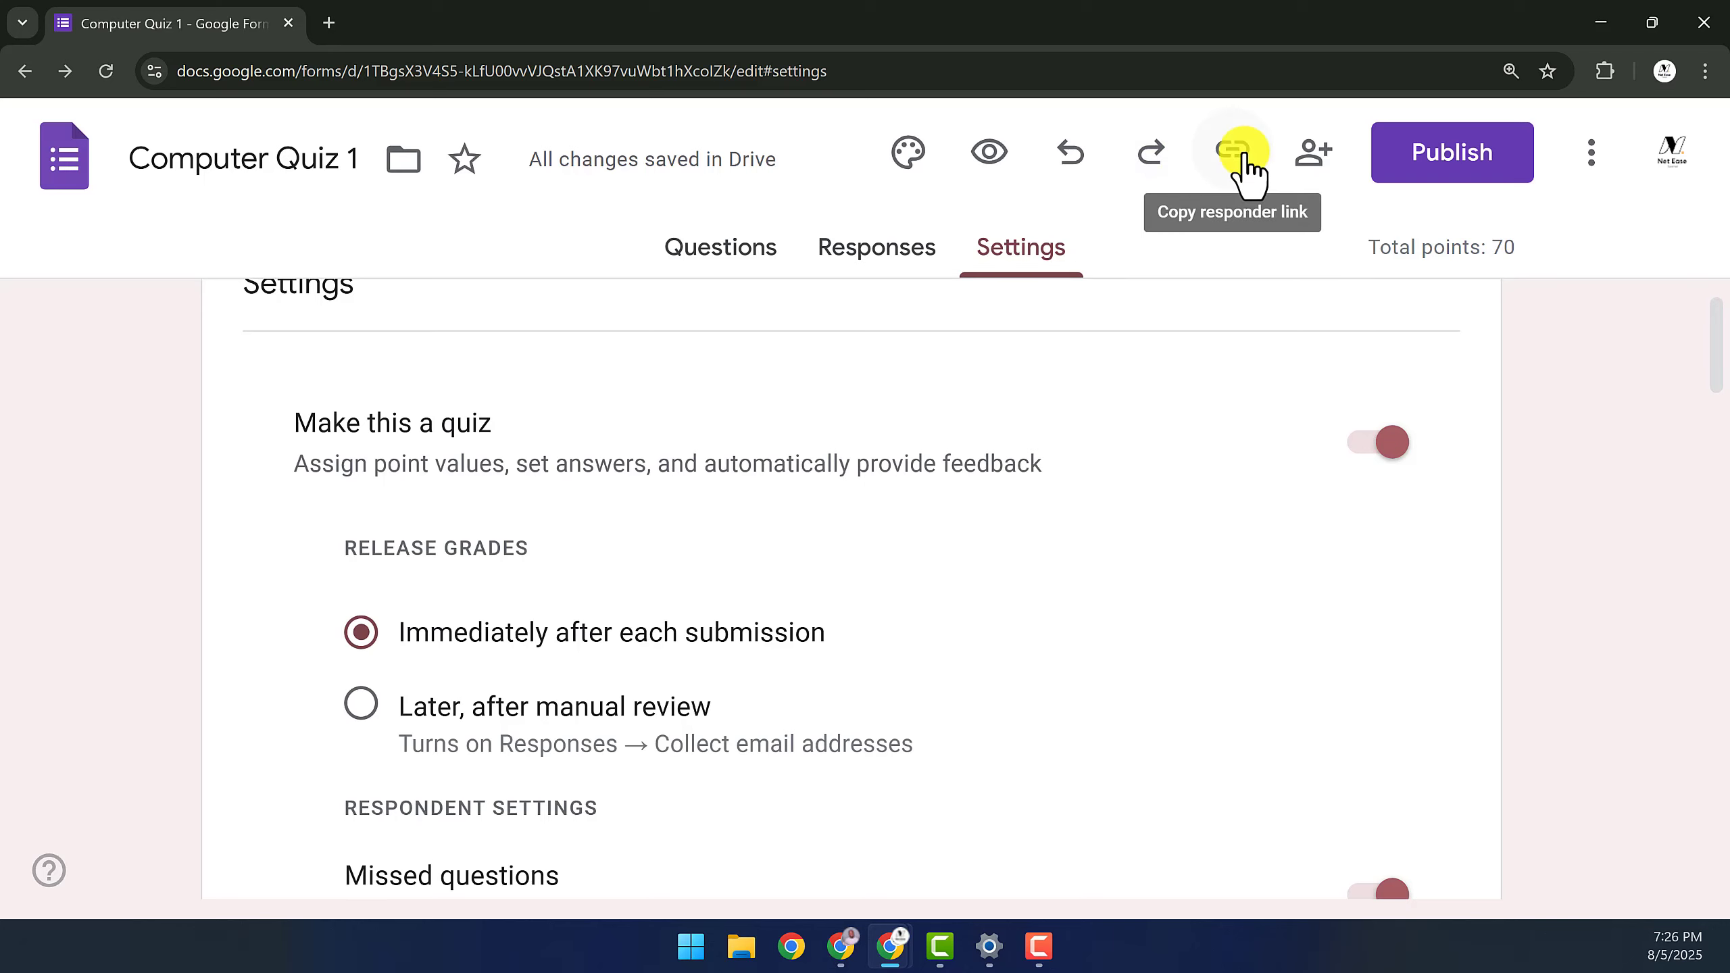
pyautogui.click(928, 252)
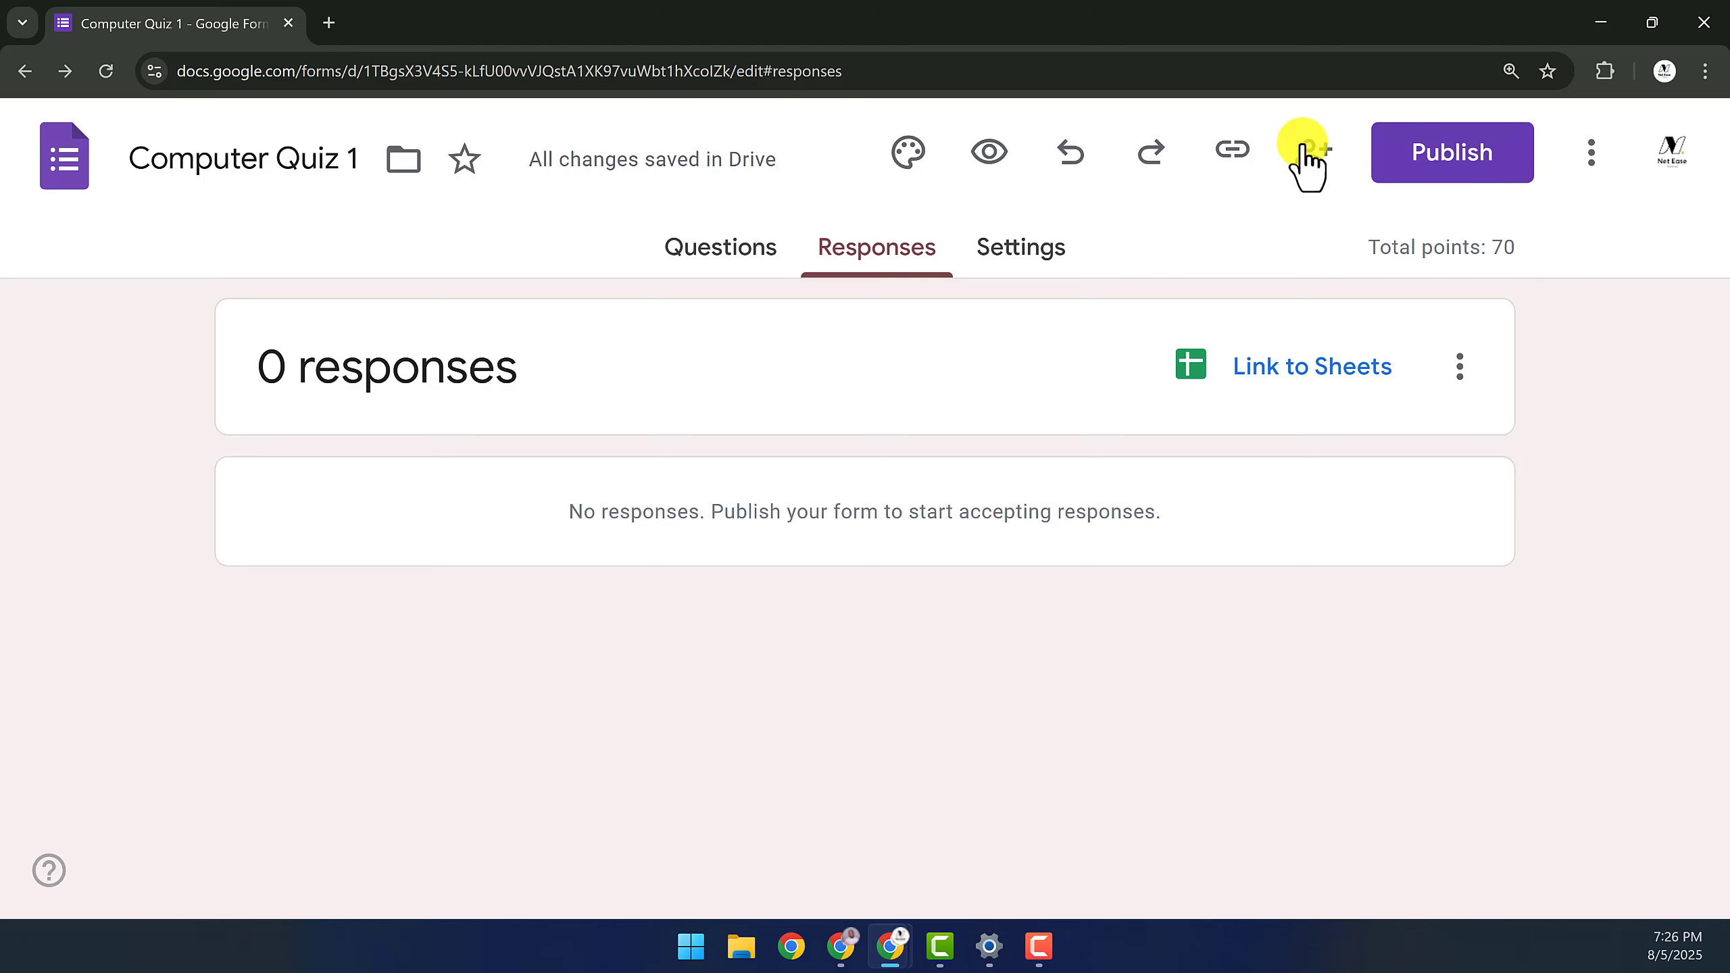
pyautogui.click(1310, 191)
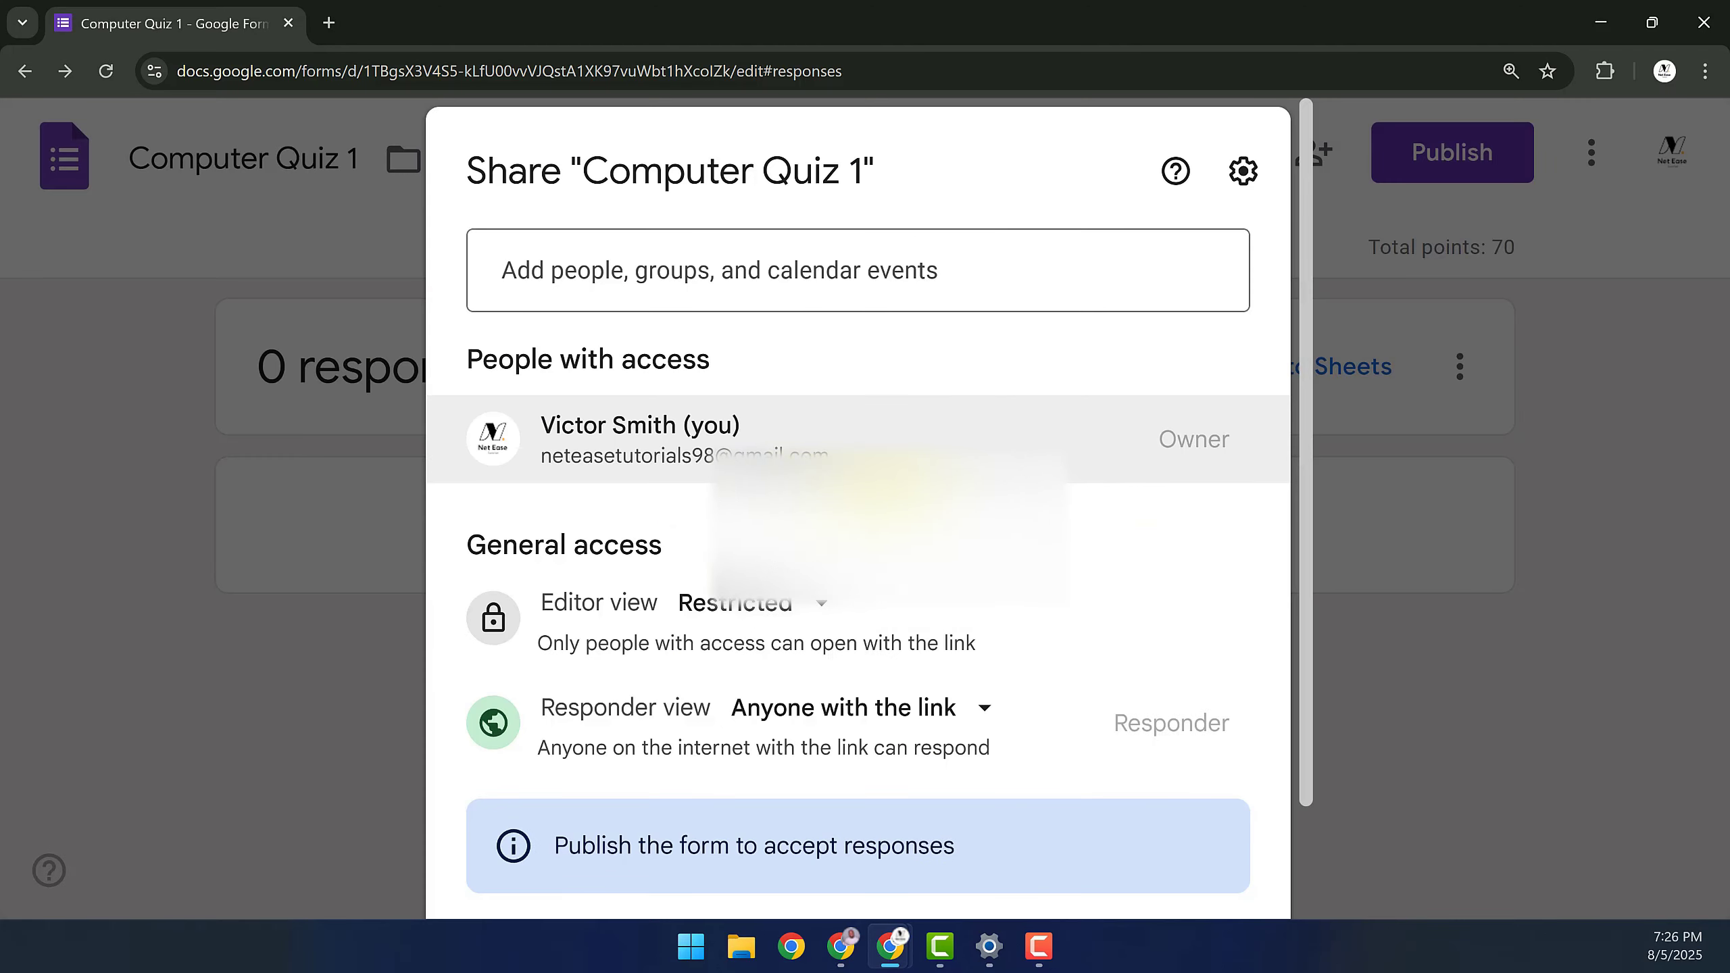
pyautogui.click(1339, 273)
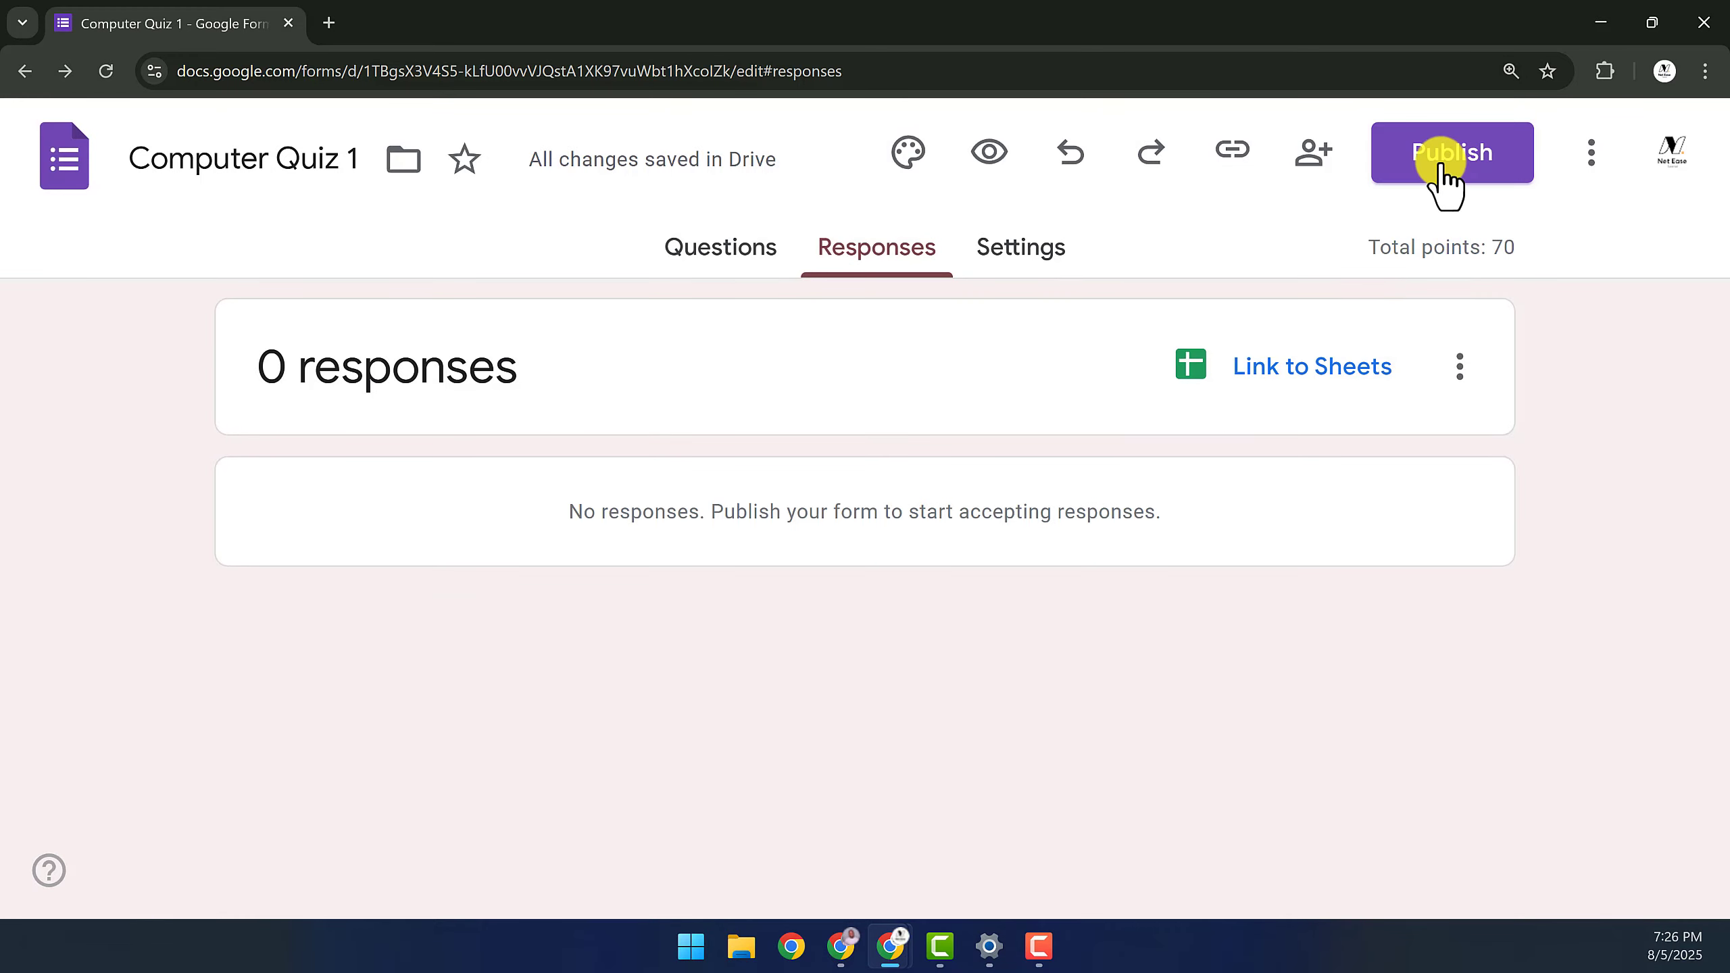
# Publish the form for anyone with the link, copy its responder link and save the published options
pyautogui.click(1443, 167)
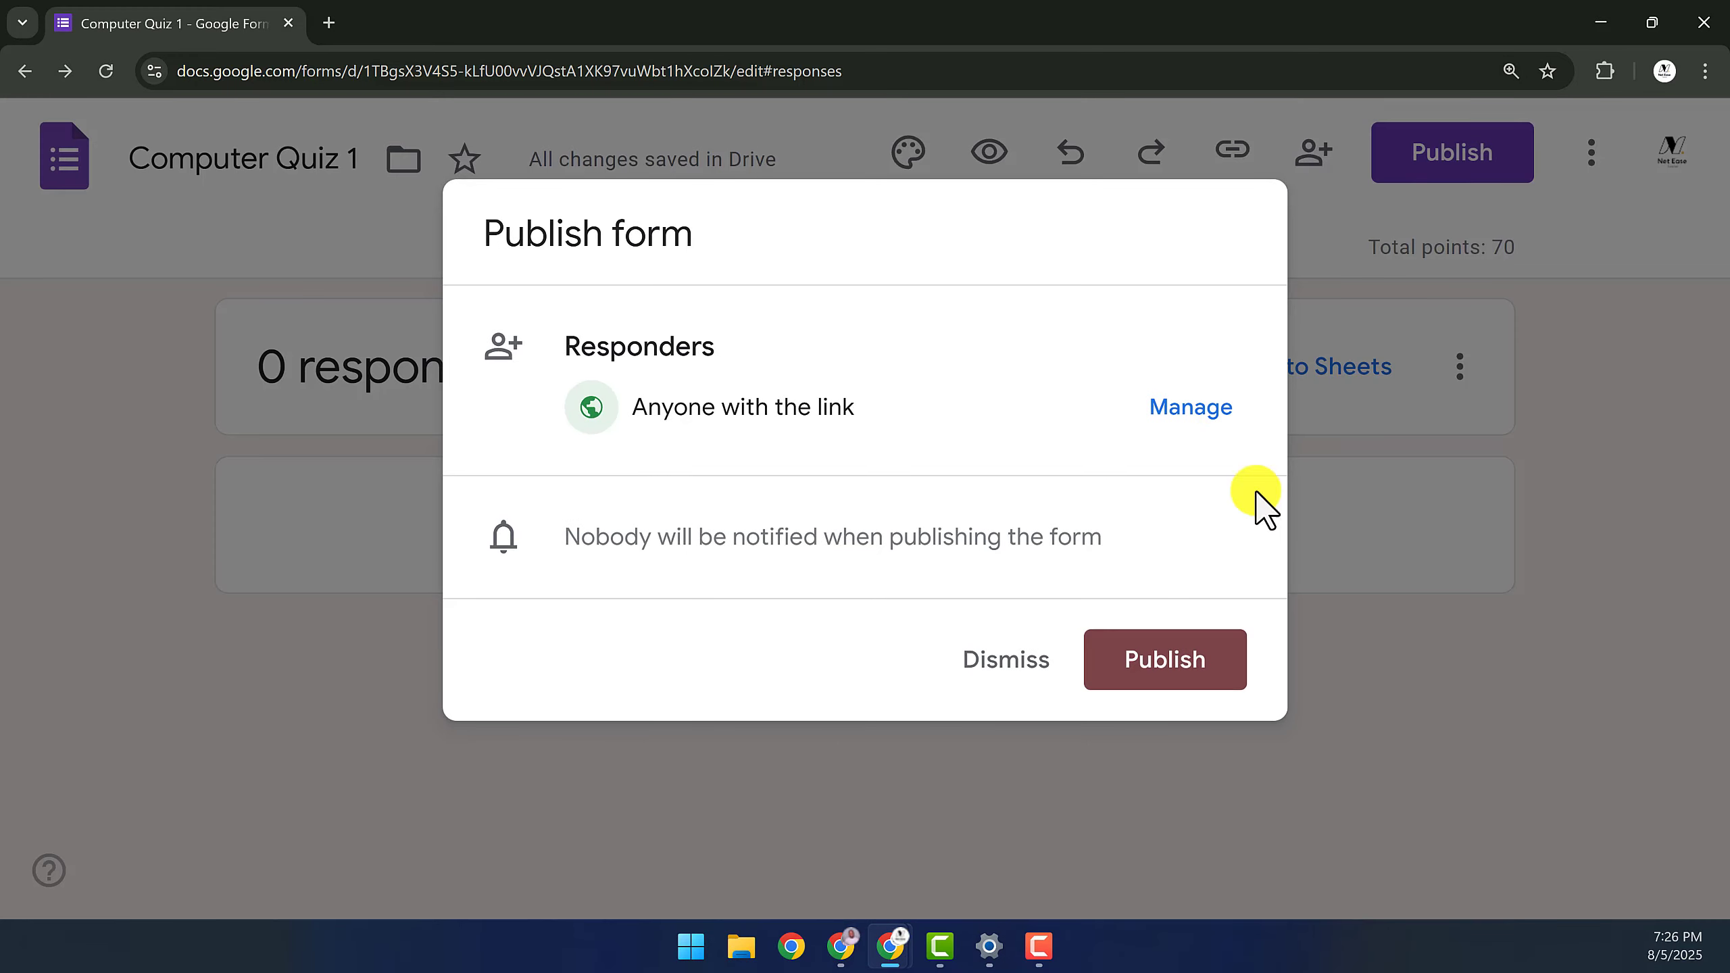
pyautogui.click(1173, 667)
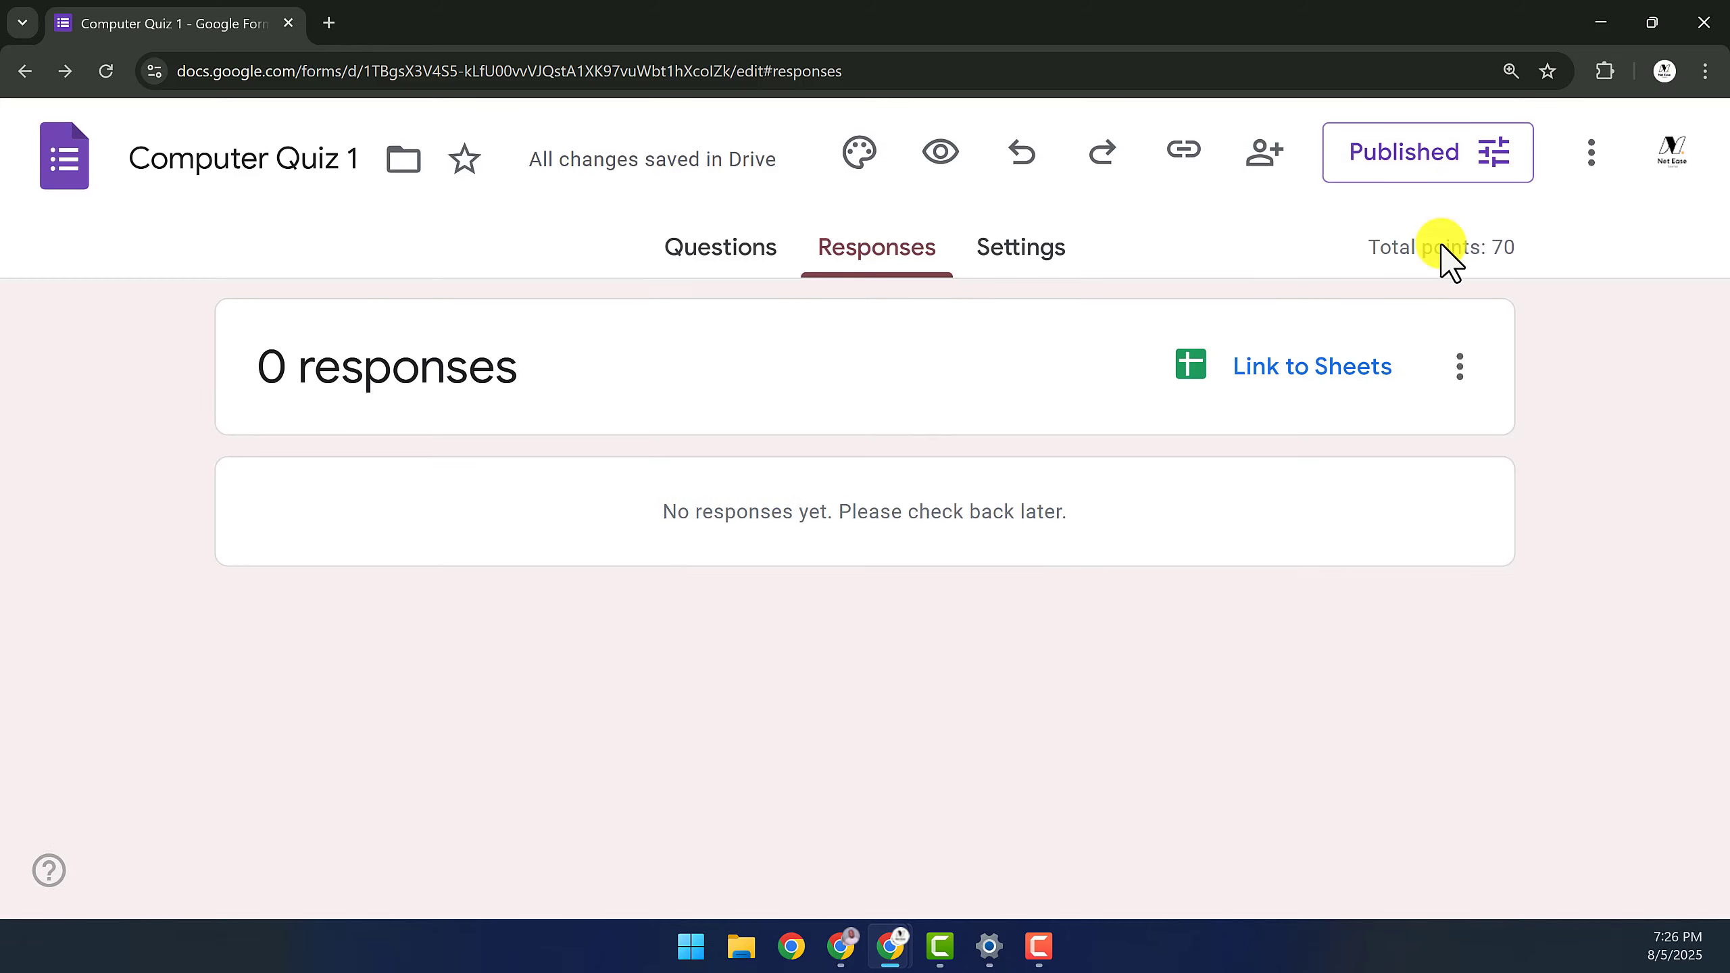
pyautogui.click(1493, 165)
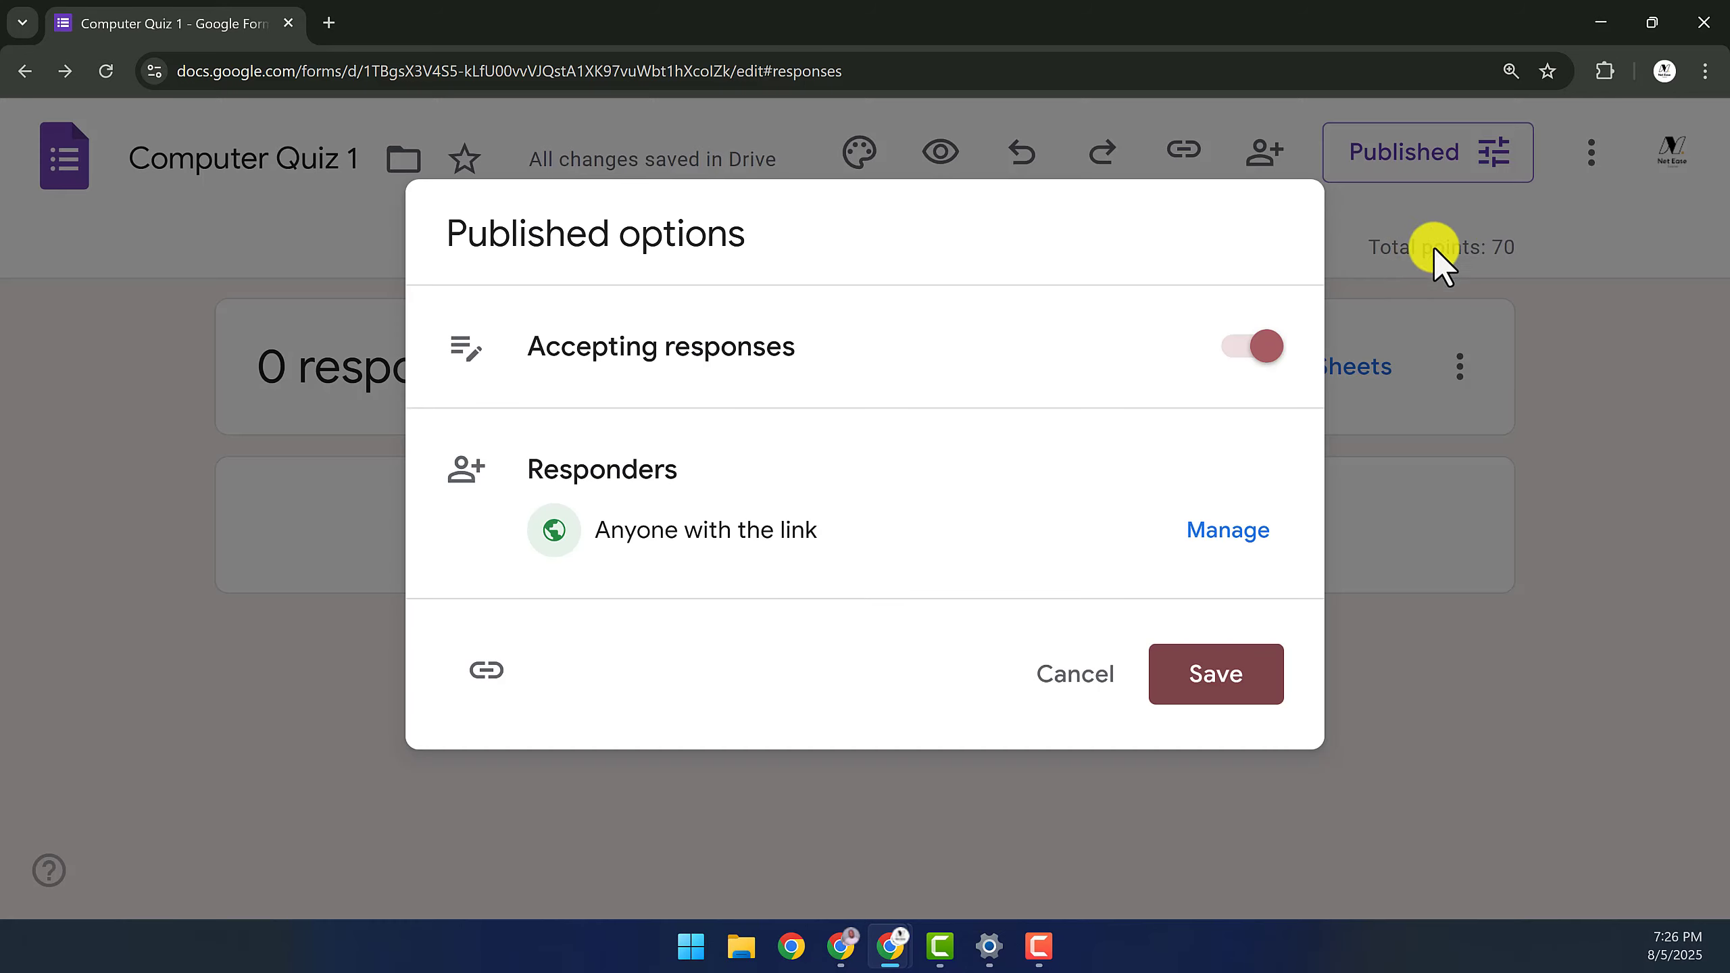
pyautogui.click(493, 685)
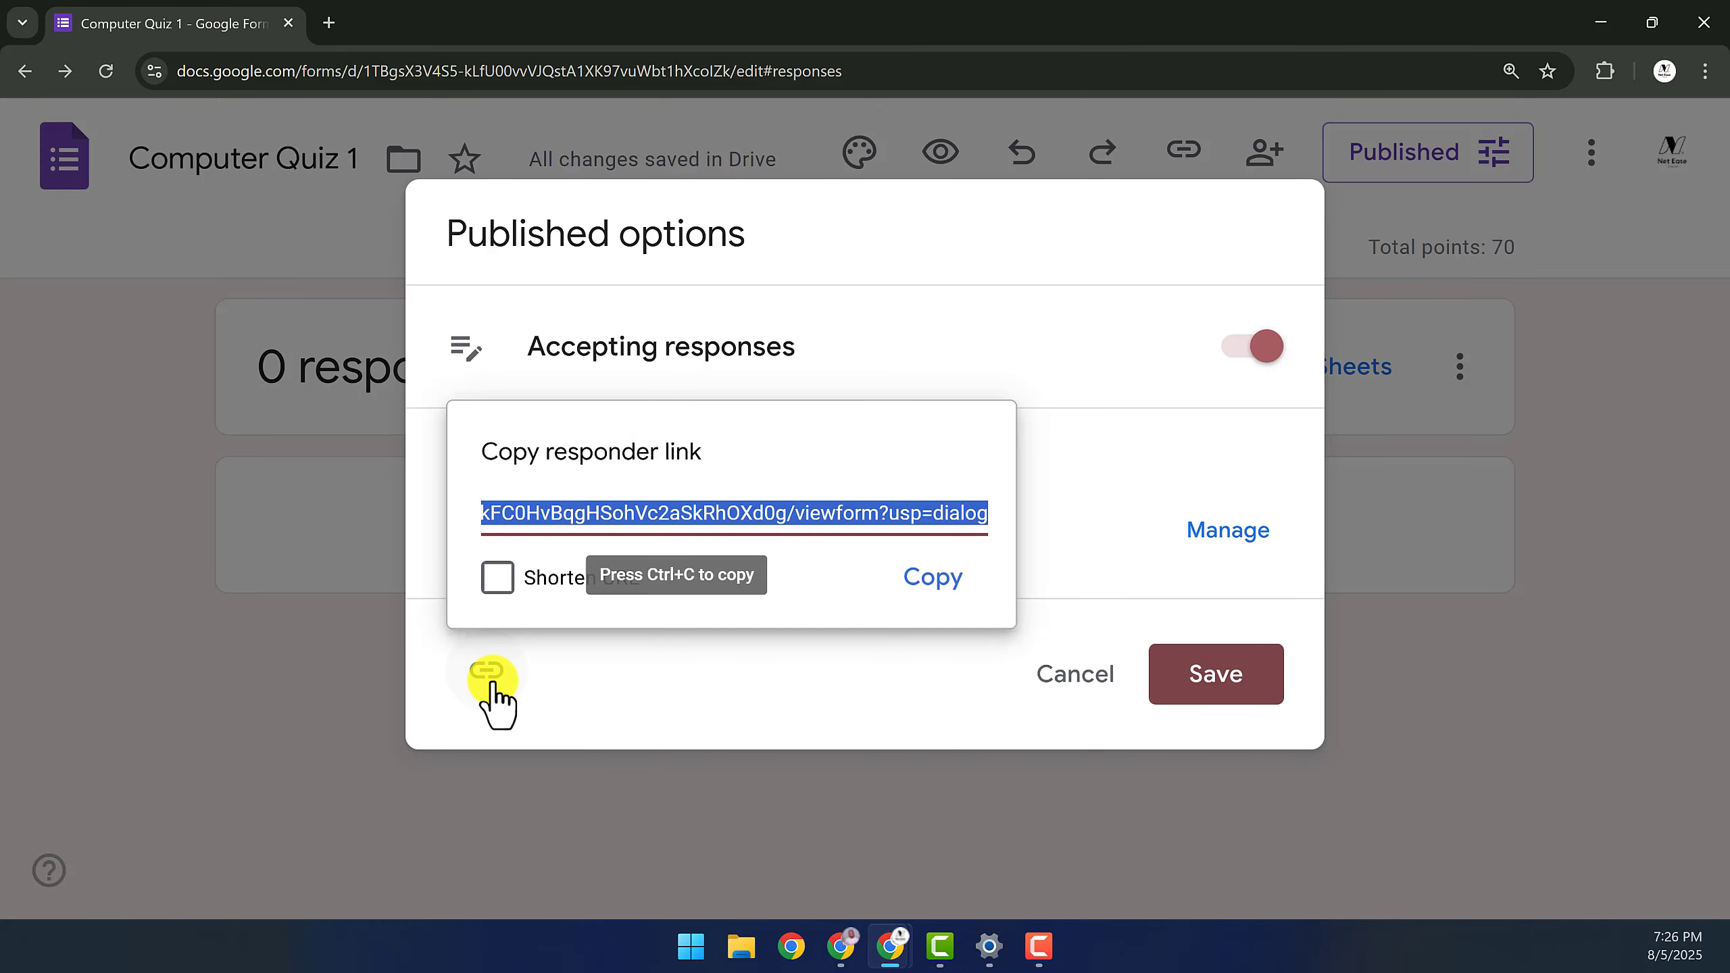
pyautogui.click(906, 586)
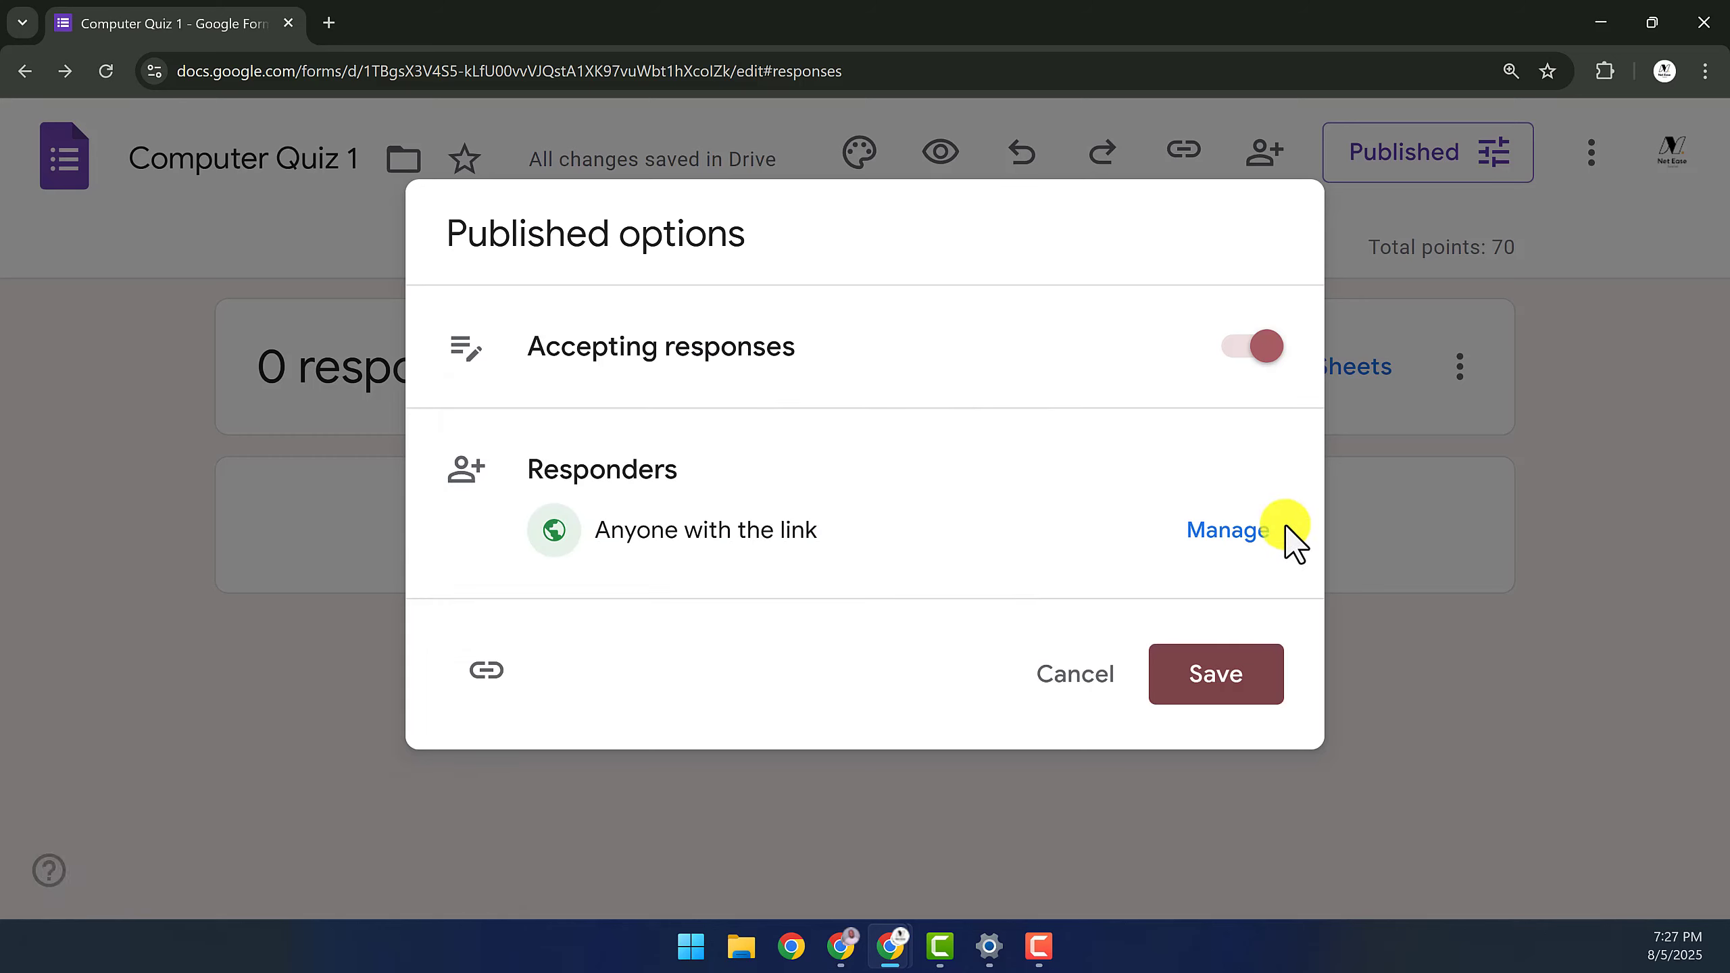
pyautogui.click(1199, 695)
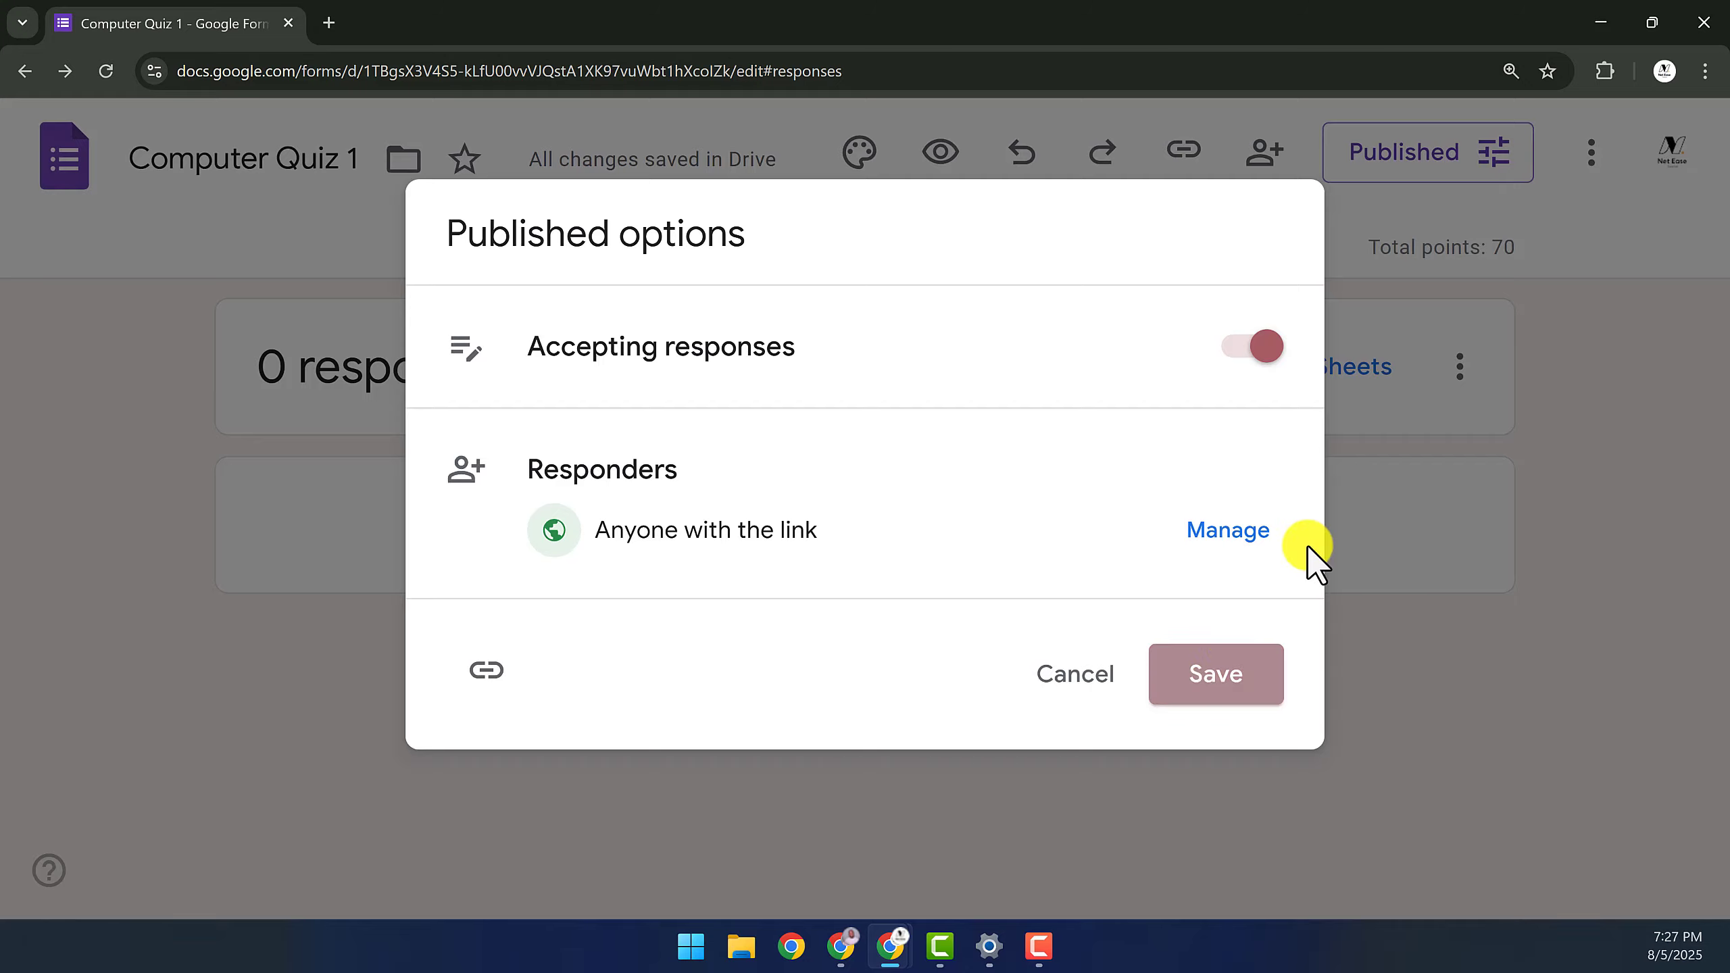
pyautogui.click(1586, 160)
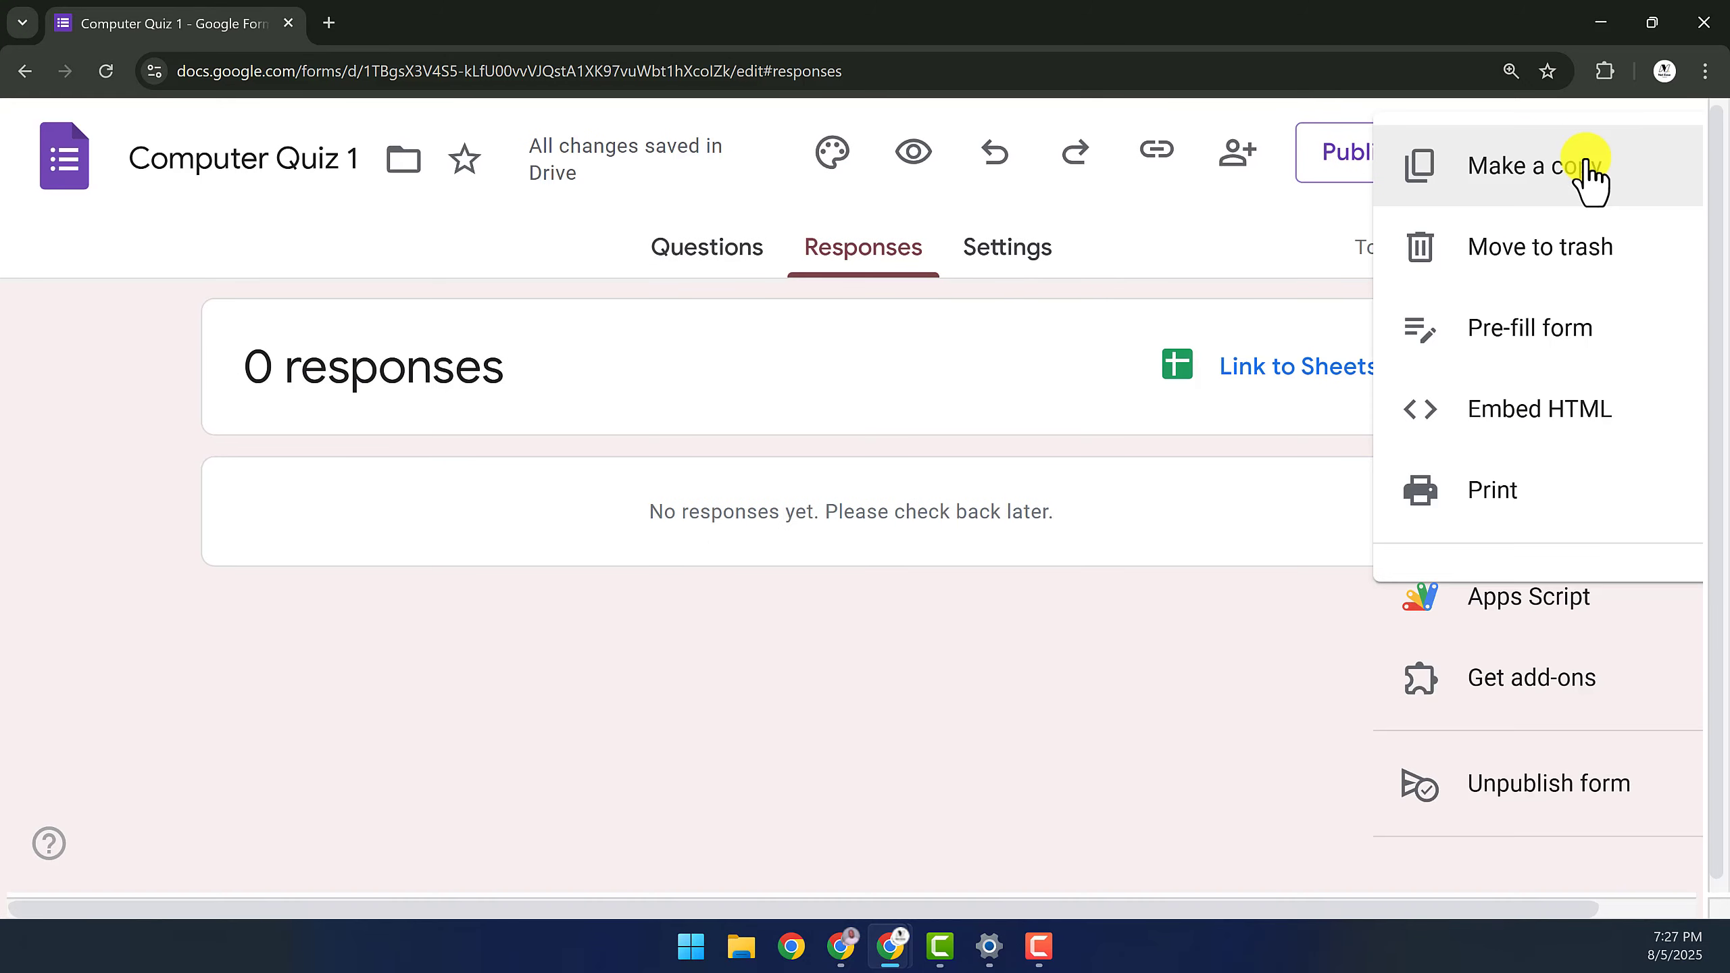
pyautogui.moveTo(1663, 462); pyautogui.dragTo(1671, 331)
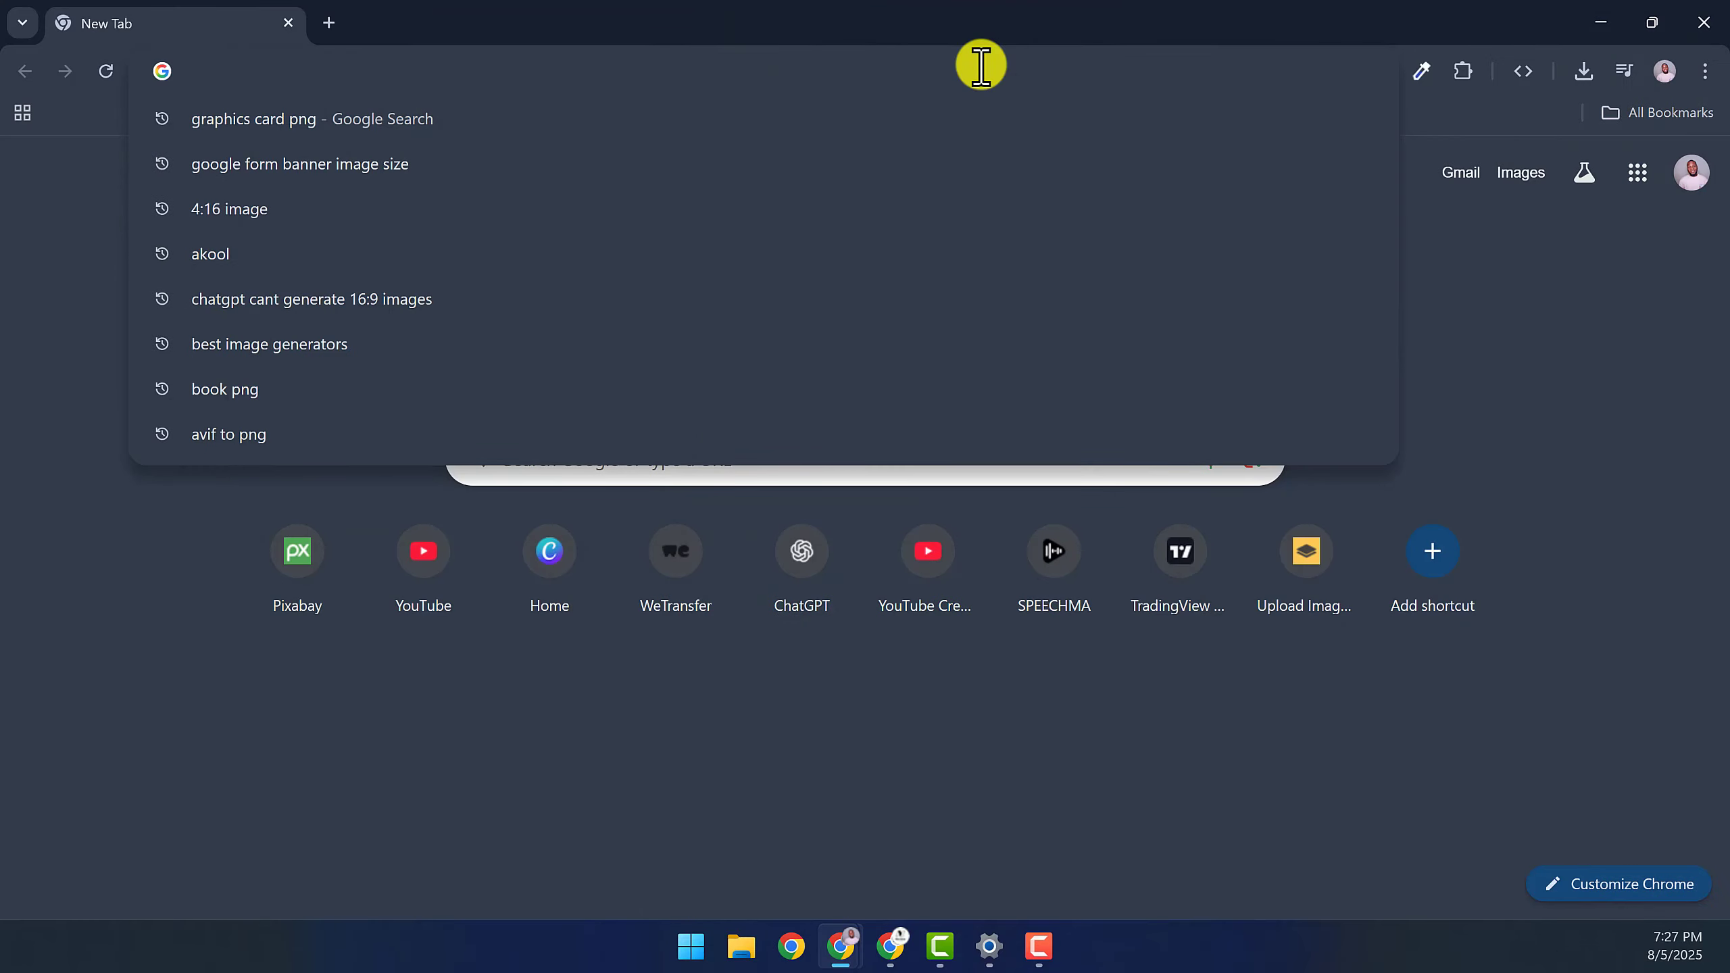
# Open the copied quiz link in the other Chrome window and complete the respondent page with email recording, the full name and gender Male
pyautogui.write('https://docs.google.com/forms/d/e/1FAIpQLSdQ3TWE9m5MdRoEwsEOR4_vkFC0HvBqgHSohVc2aSkRhOXd0g/viewform?usp=dialog')
pyautogui.press('Return')
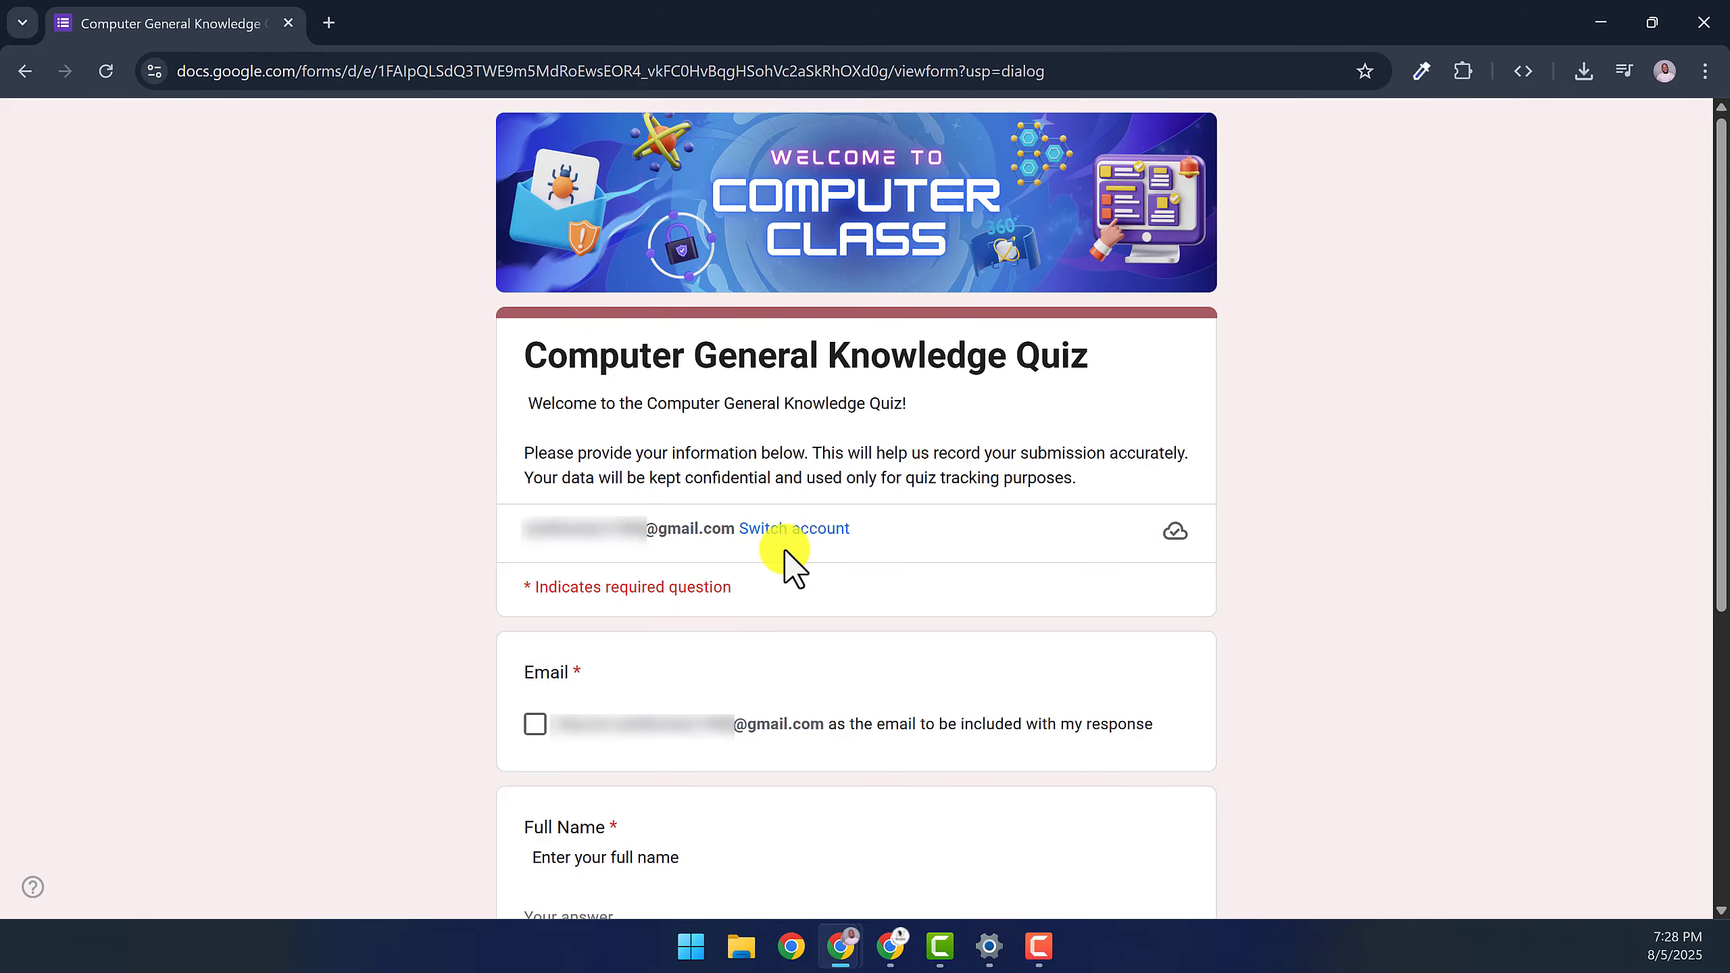
pyautogui.click(537, 725)
pyautogui.scroll(-5, 613, 511)
pyautogui.click(624, 436)
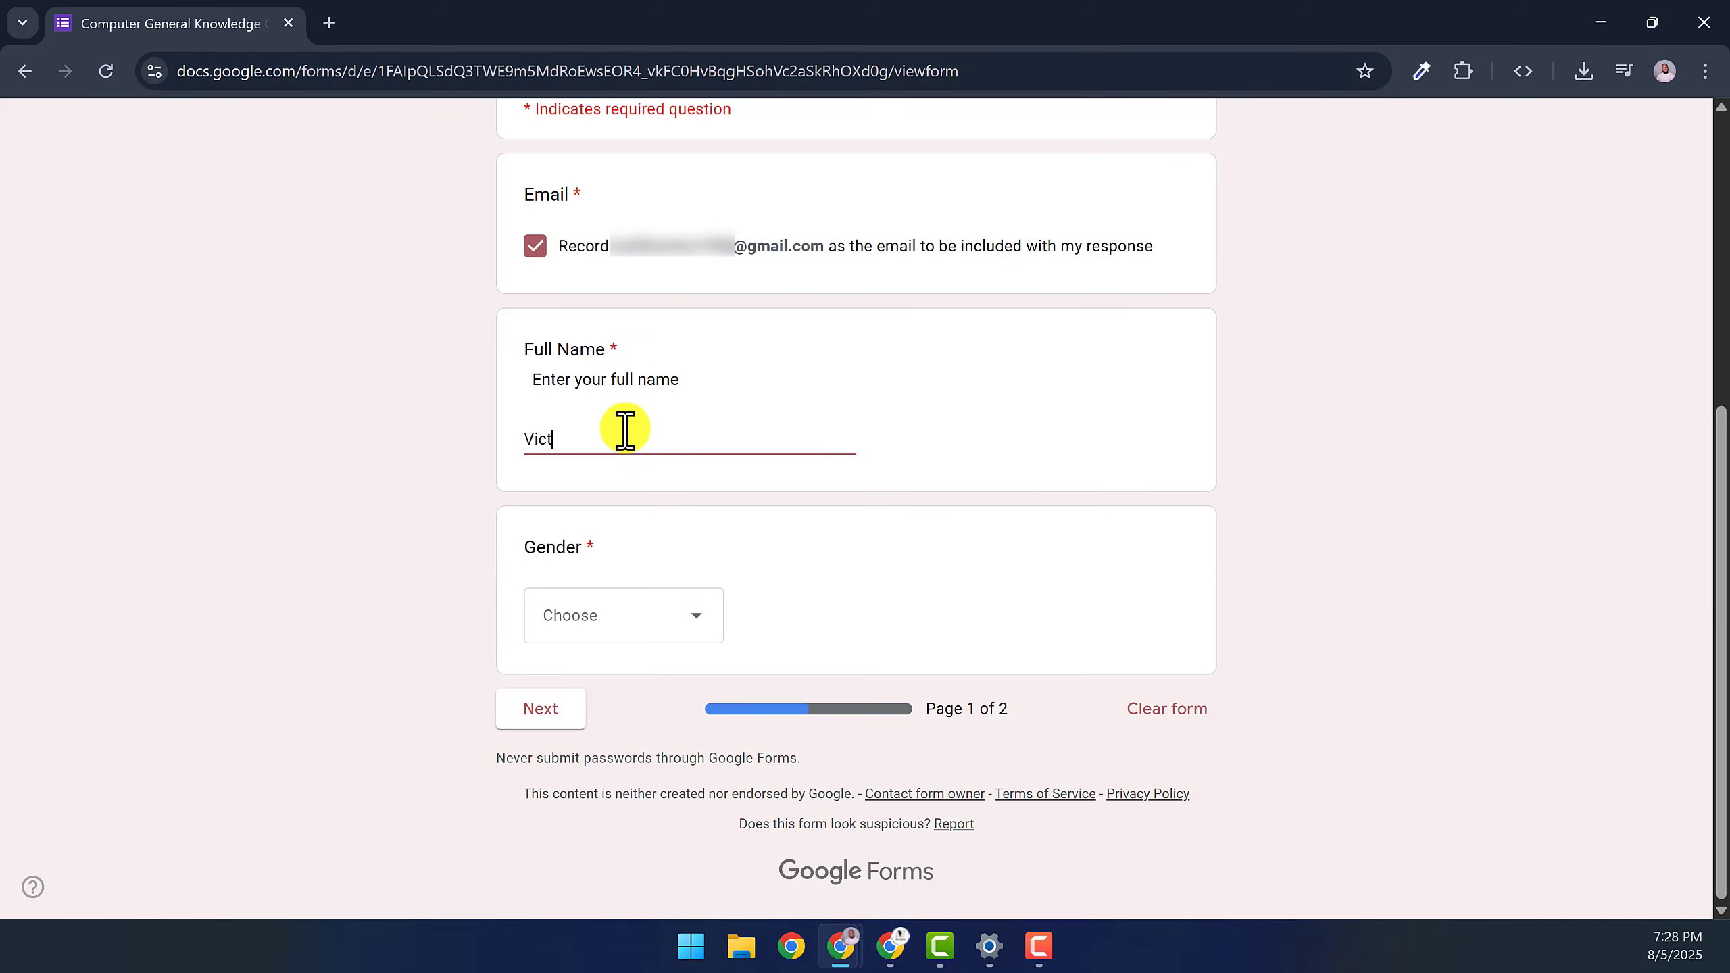
pyautogui.click(616, 634)
pyautogui.click(606, 683)
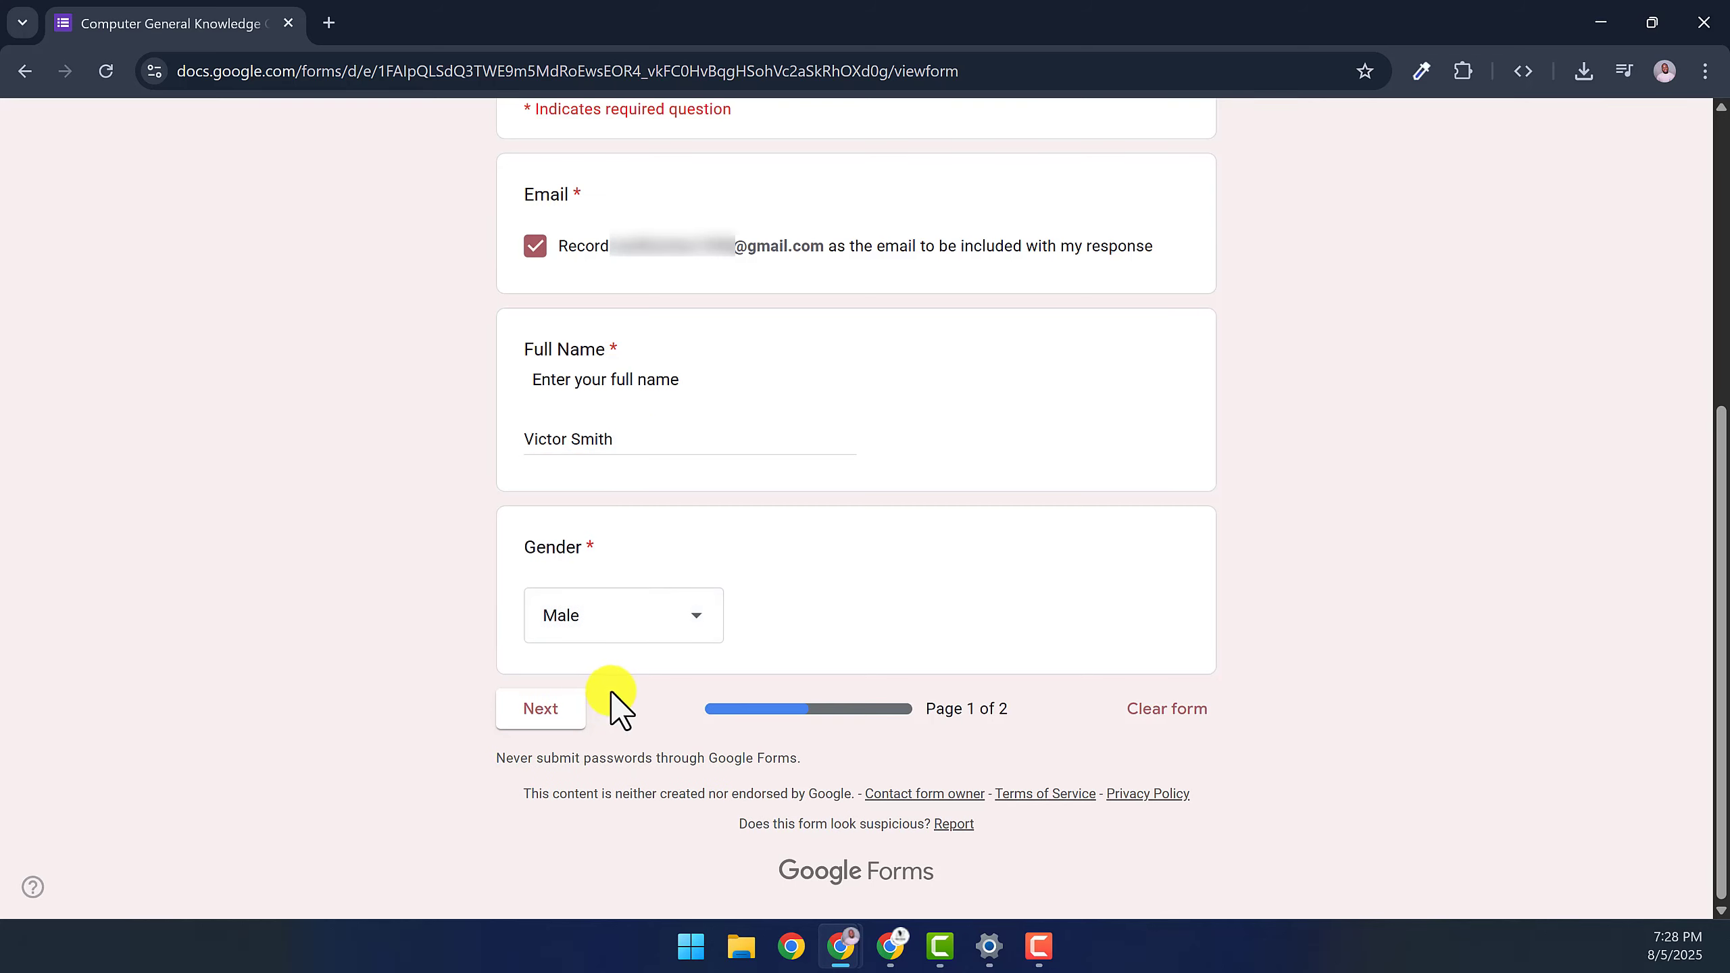
pyautogui.click(558, 712)
# Answer the CPU question with "central processing unit", choose Keyboard as the non-input device, and check Python, Java and Microsoft Word as programming languages
pyautogui.scroll(-5, 708, 508)
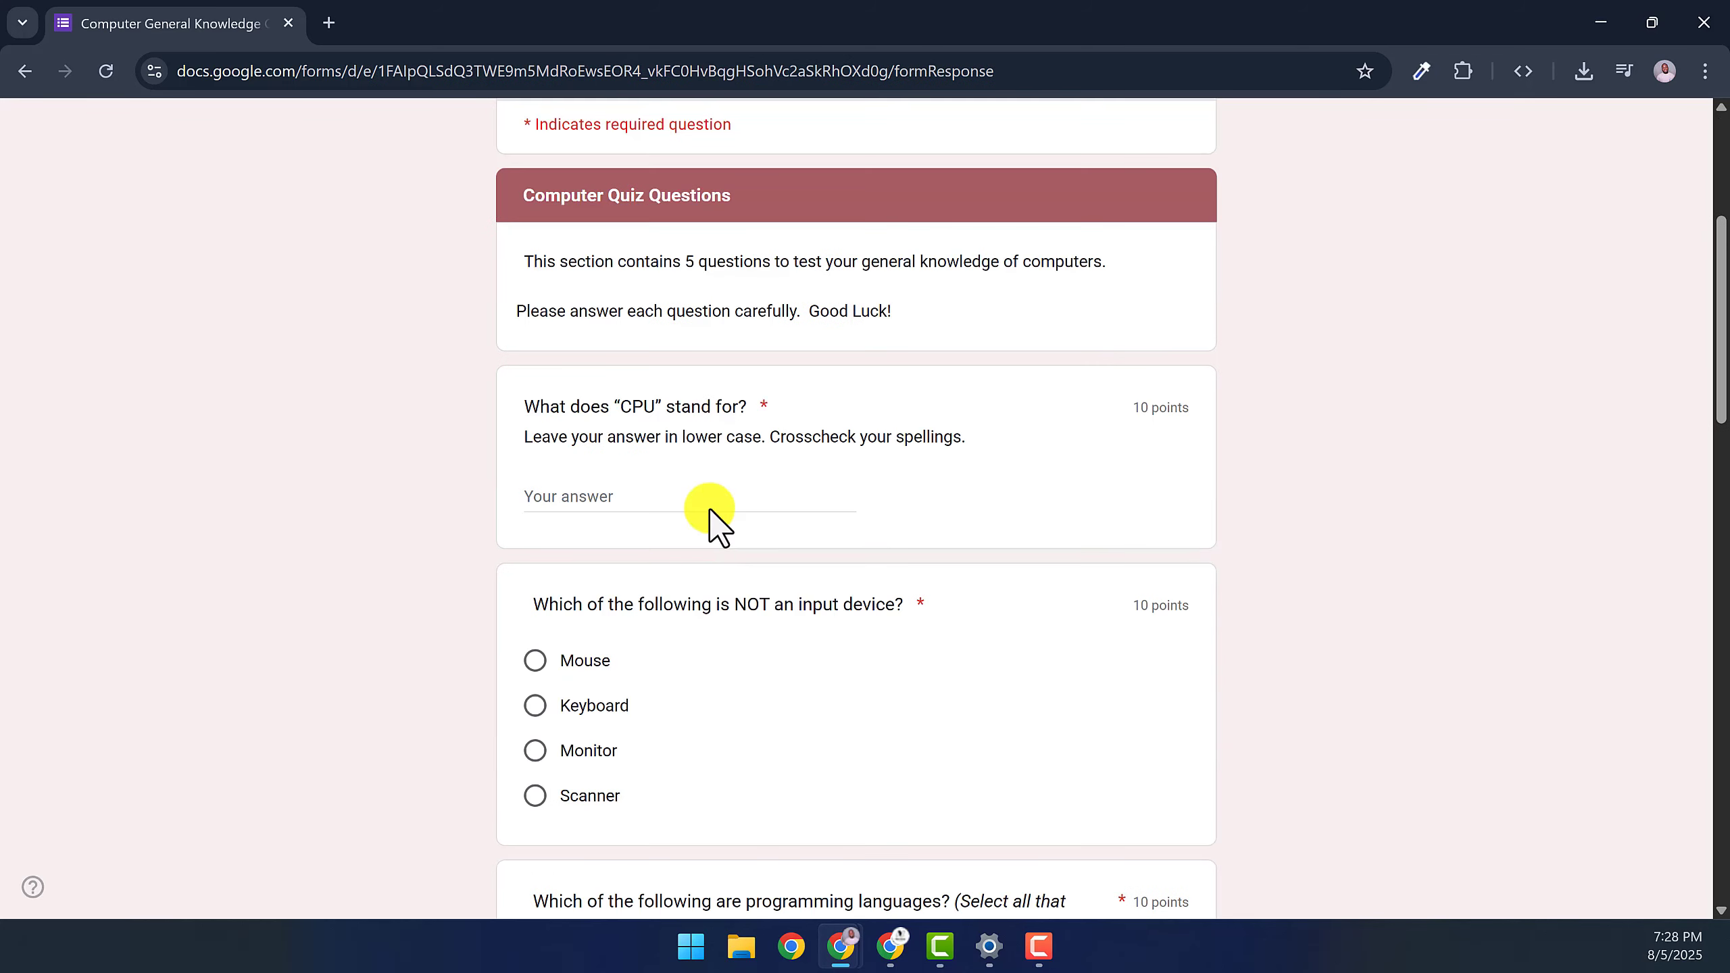
pyautogui.moveTo(1720, 356); pyautogui.dragTo(1720, 546)
pyautogui.click(540, 438)
pyautogui.click(535, 525)
pyautogui.click(536, 569)
pyautogui.click(536, 654)
# Choose Microsoft as the developer of Windows and answer the antivirus question with "I don't know"
pyautogui.click(623, 572)
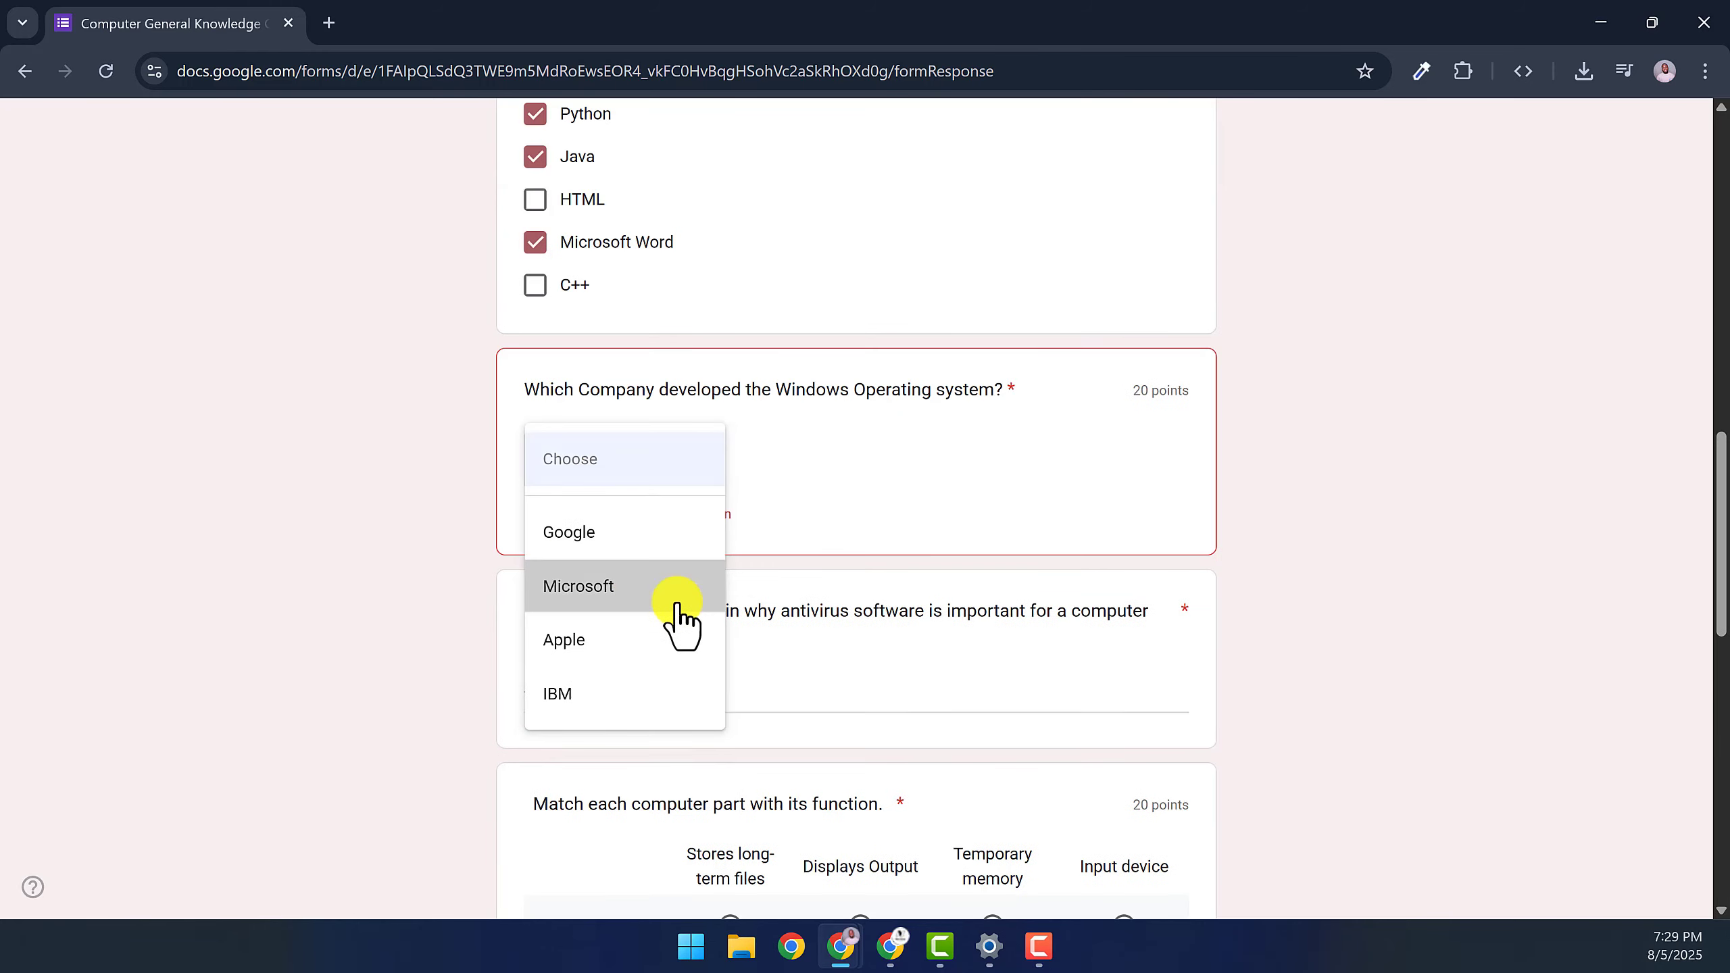
pyautogui.click(676, 618)
pyautogui.scroll(-2, 681, 634)
pyautogui.click(754, 656)
# Match RAM and Monitor with Temporary memory, Hard Drive with Displays Output and Keyboard with Input device in the grid question
pyautogui.scroll(-5, 745, 572)
pyautogui.click(992, 557)
pyautogui.click(858, 619)
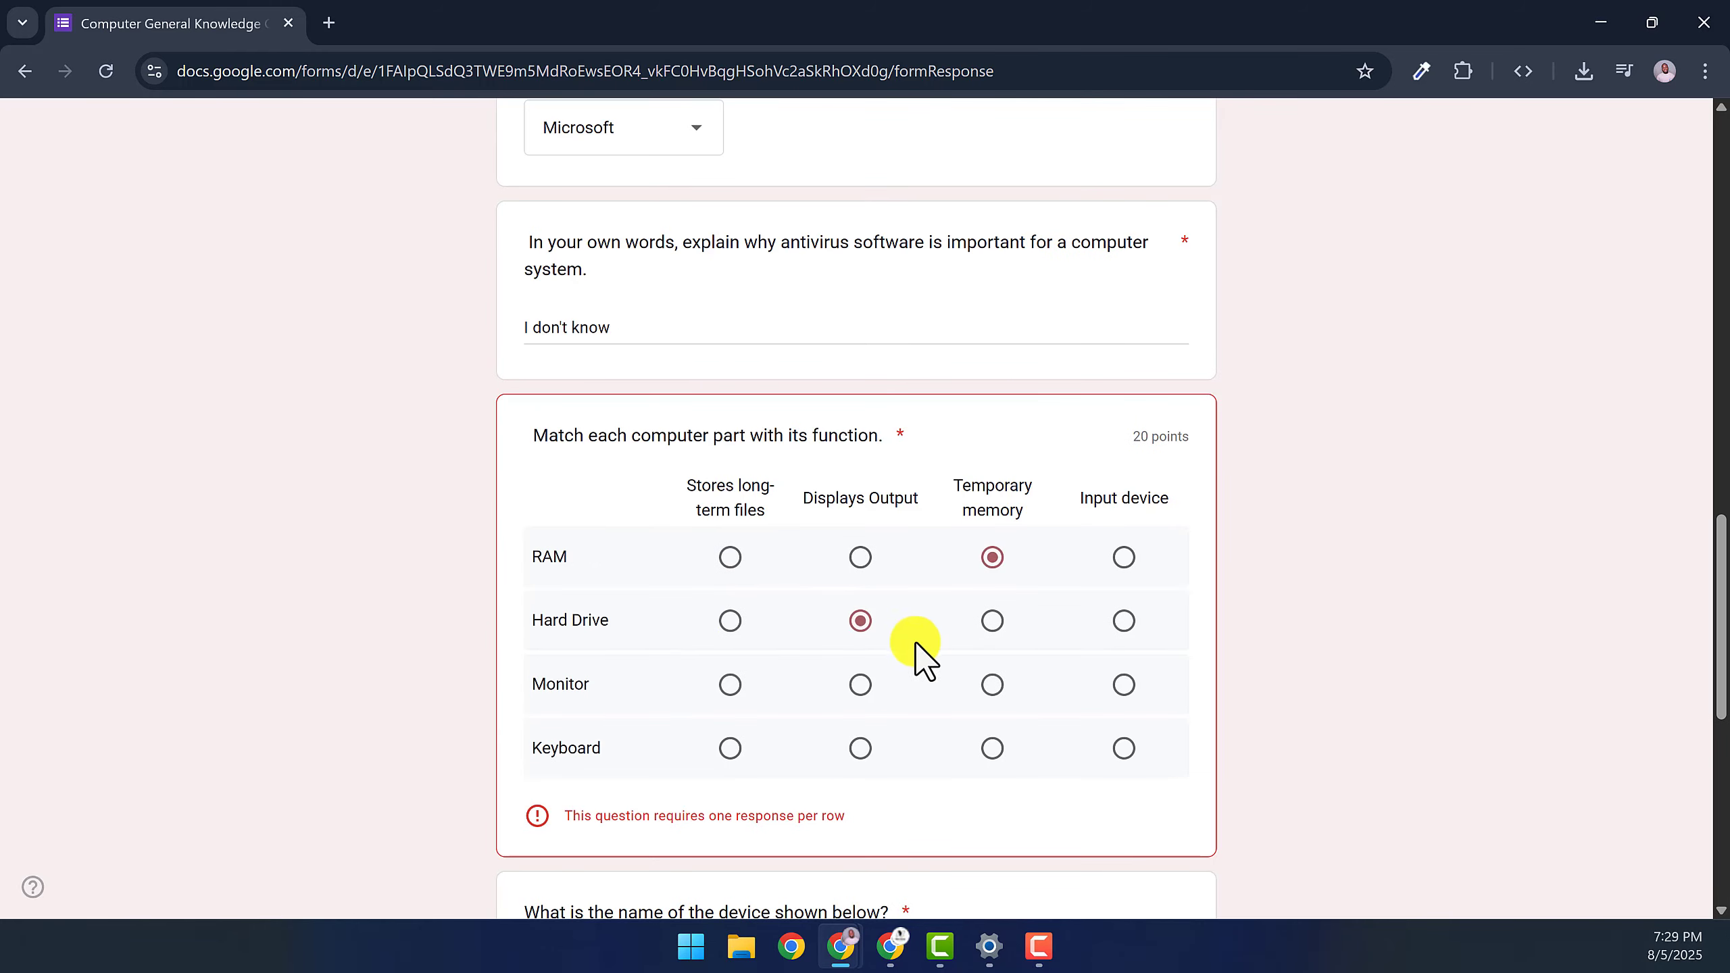
pyautogui.click(992, 683)
pyautogui.click(1123, 745)
# Answer the device question with Graphics Card and submit the quiz
pyautogui.scroll(-10, 661, 678)
pyautogui.click(611, 556)
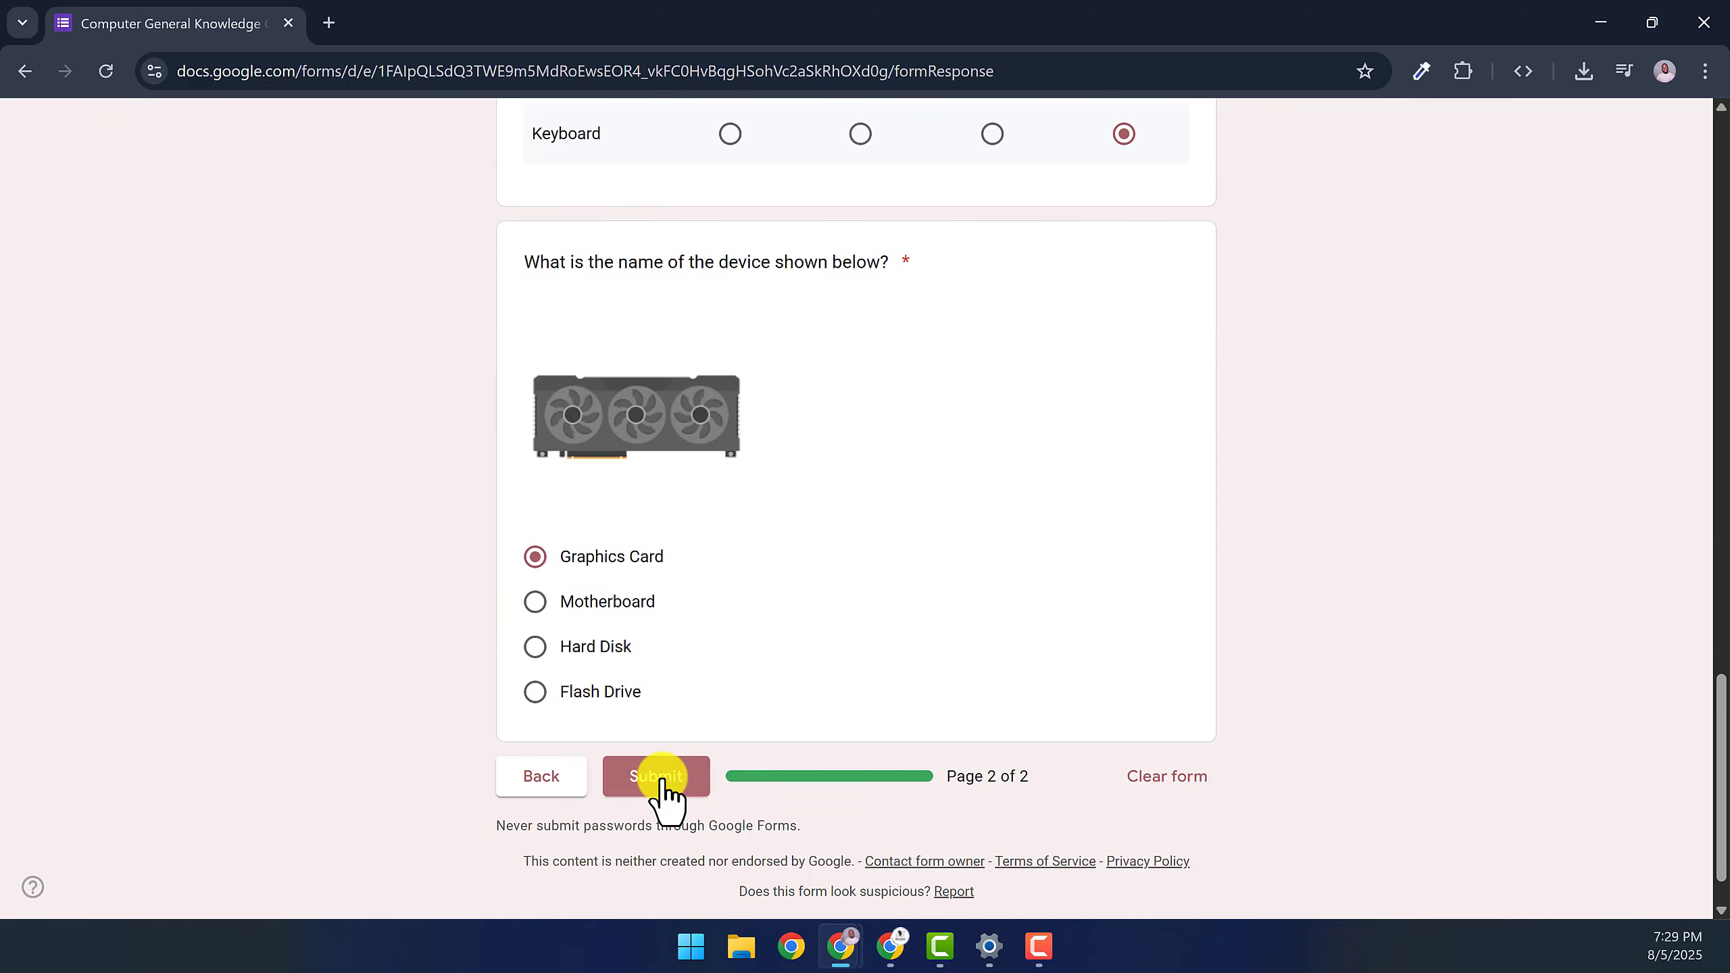
pyautogui.click(661, 781)
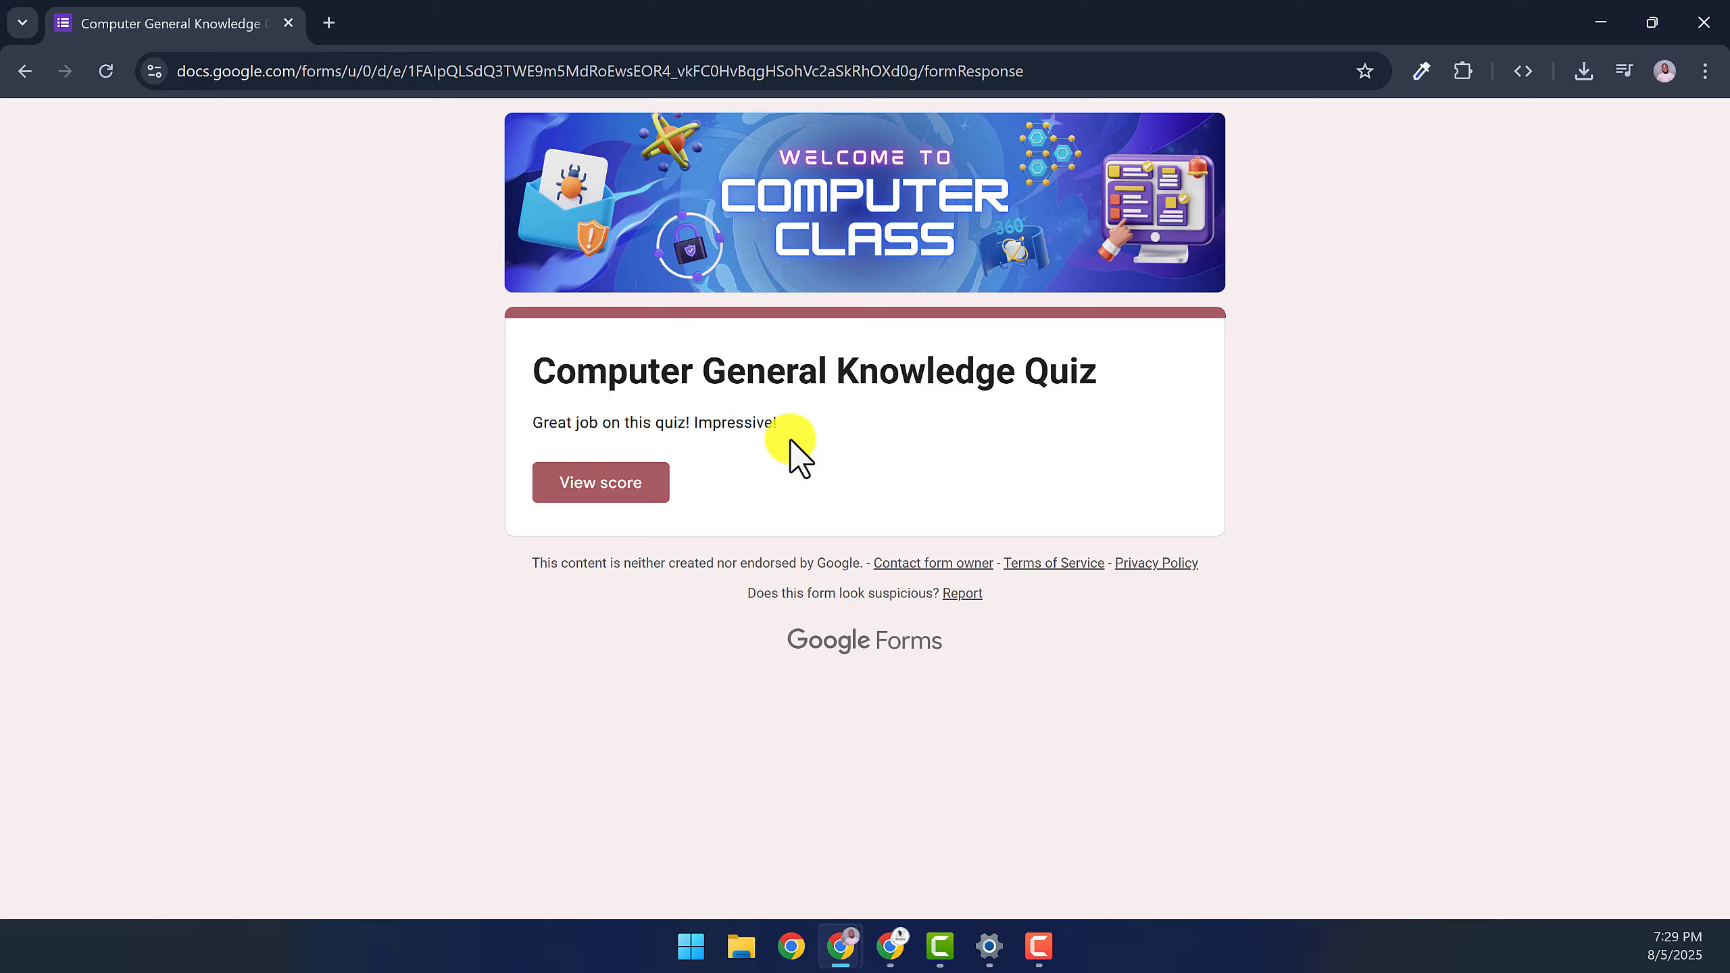
# View the submitted quiz's score and review the marking of each answer
pyautogui.click(634, 483)
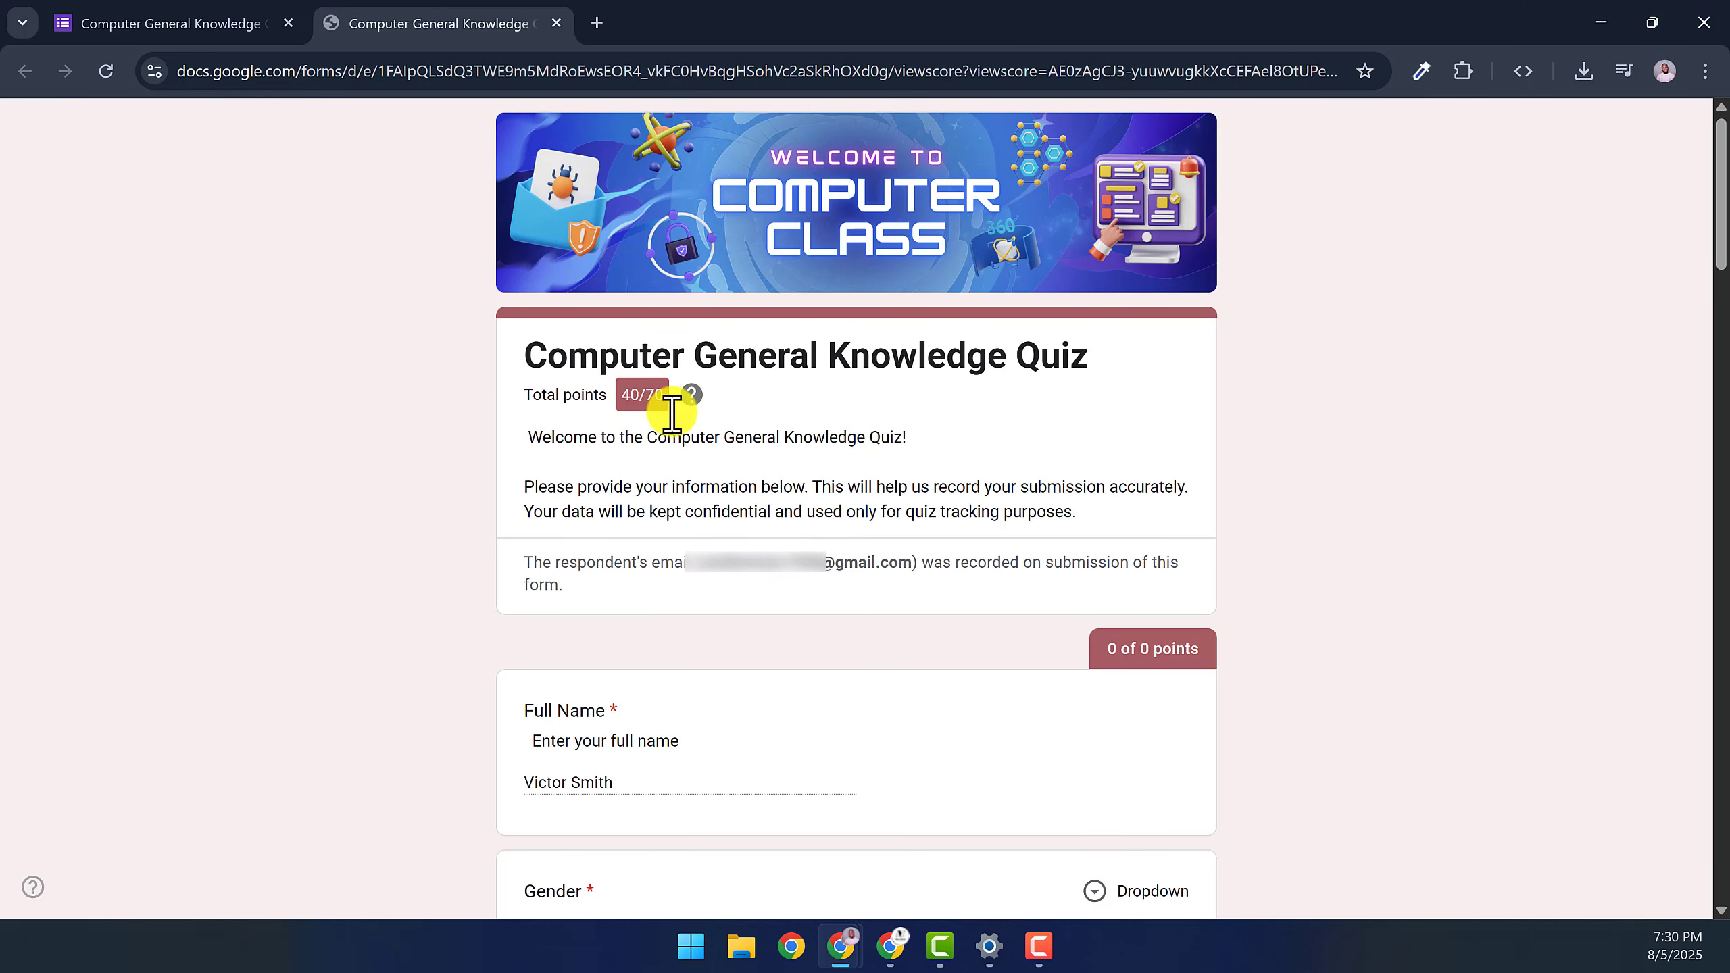
pyautogui.scroll(-12, 613, 422)
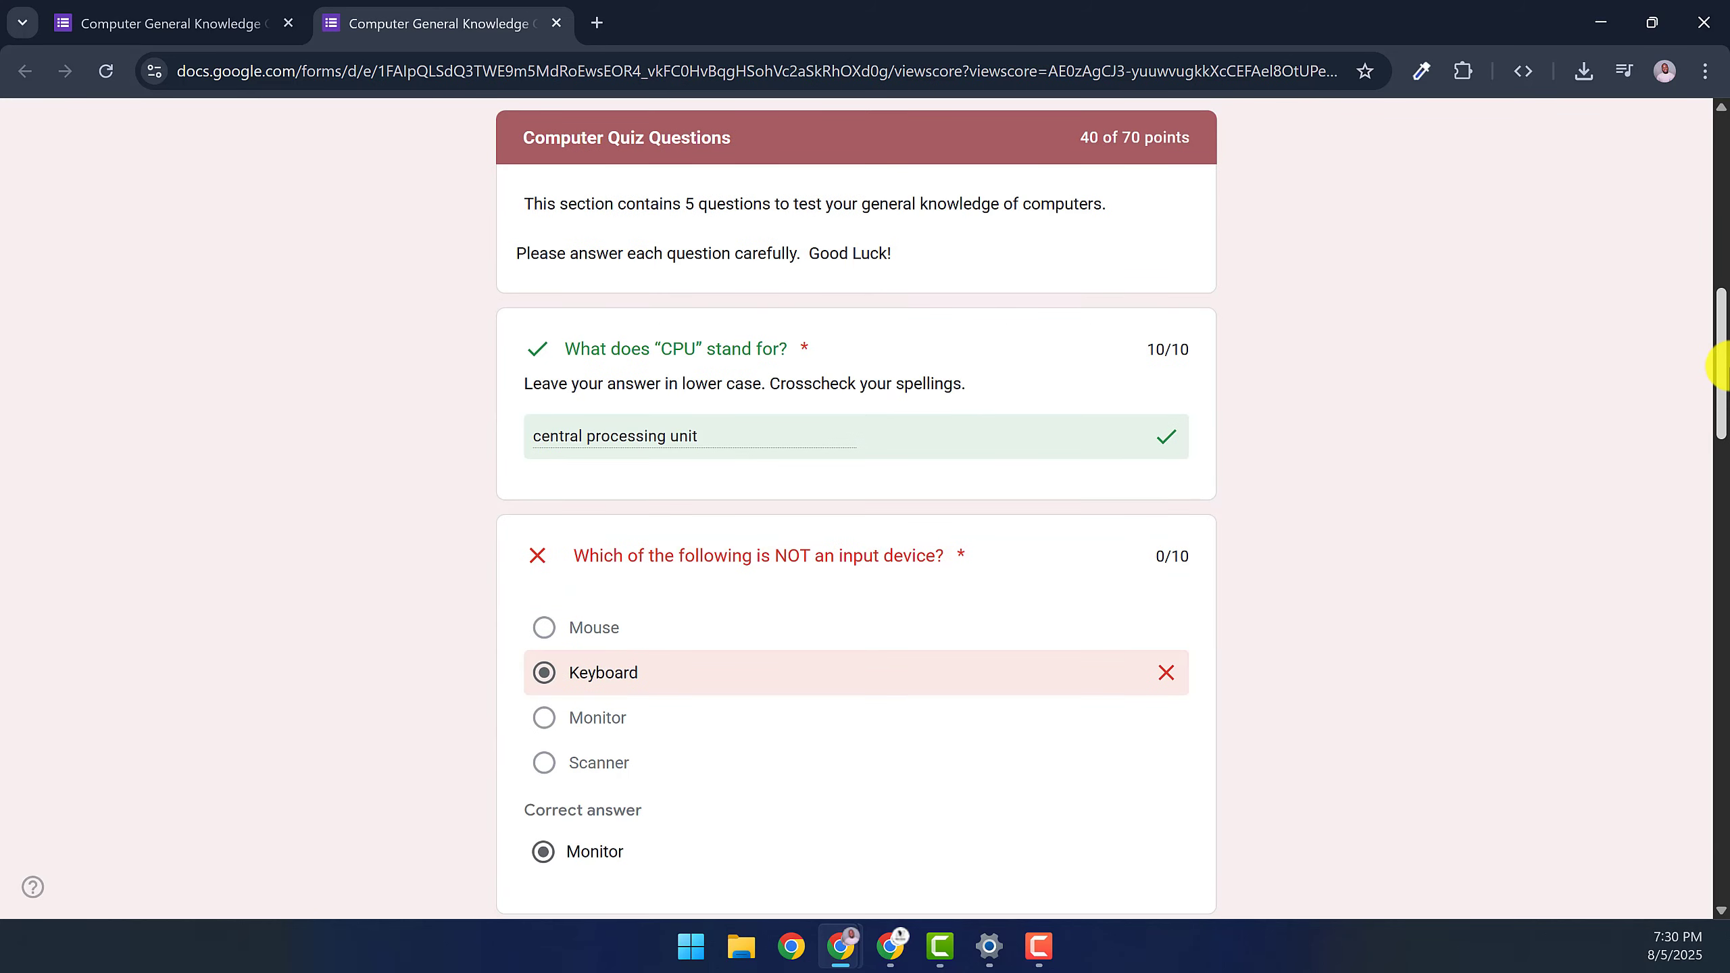
pyautogui.moveTo(1724, 376); pyautogui.dragTo(1724, 716)
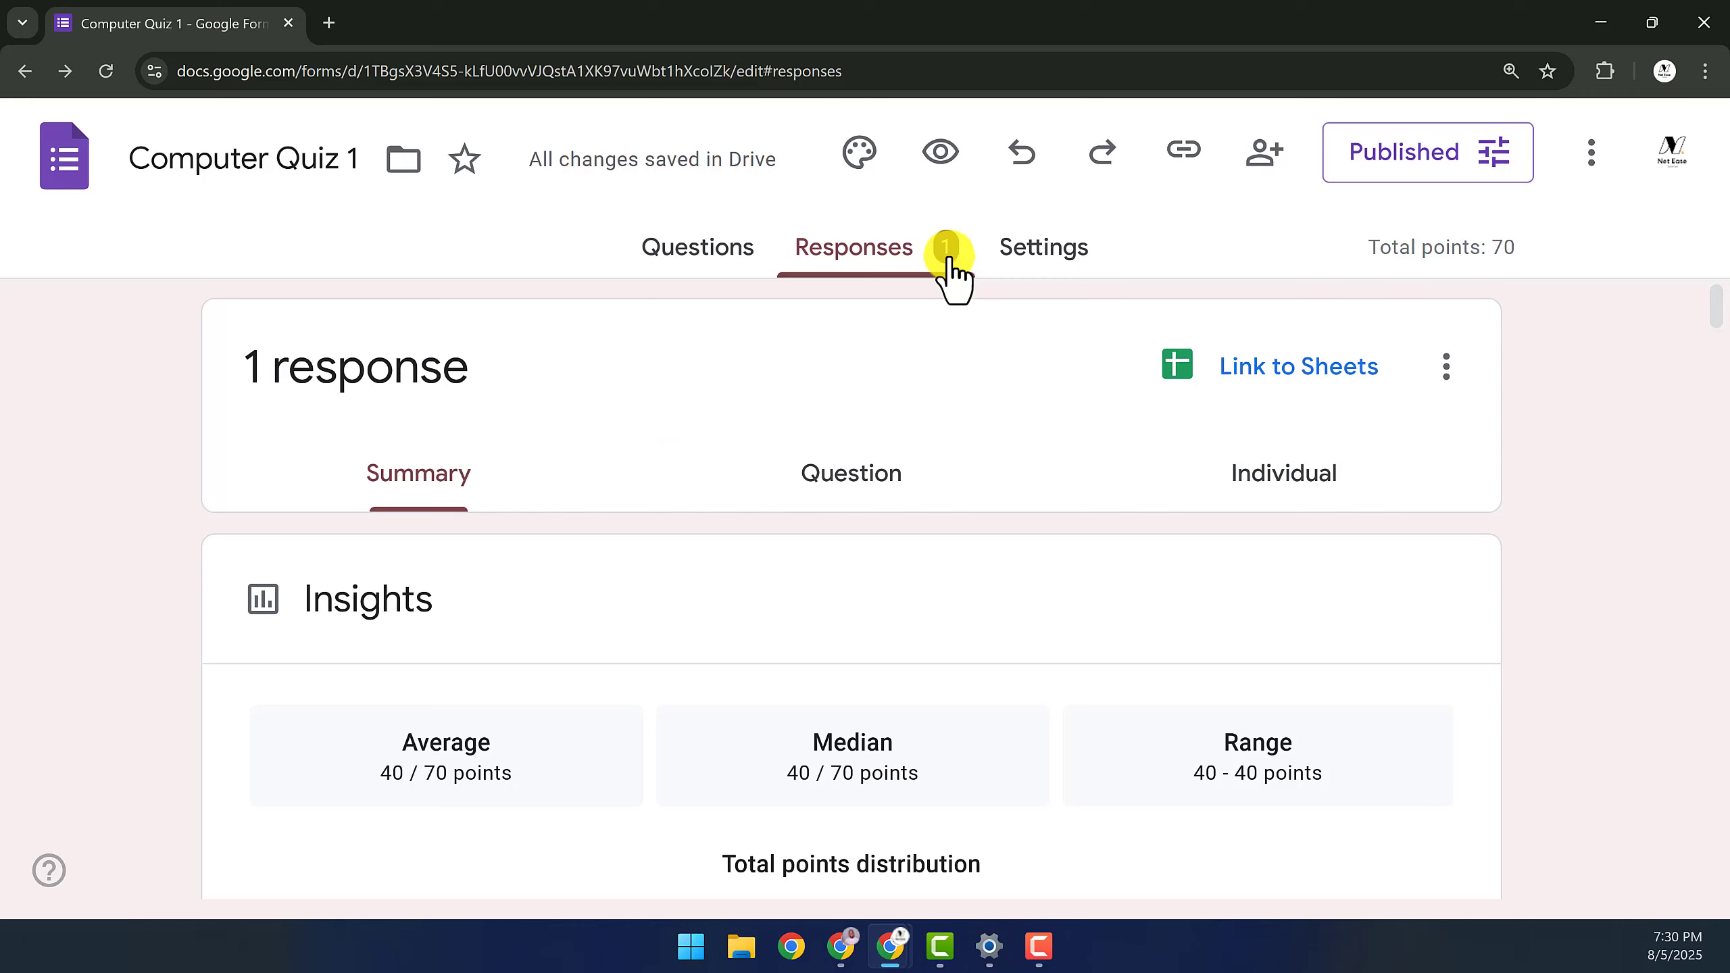
# Review the quiz's responses by summary, by question and by individual in the form editor, ending back at the questions
pyautogui.scroll(-3, 1334, 525)
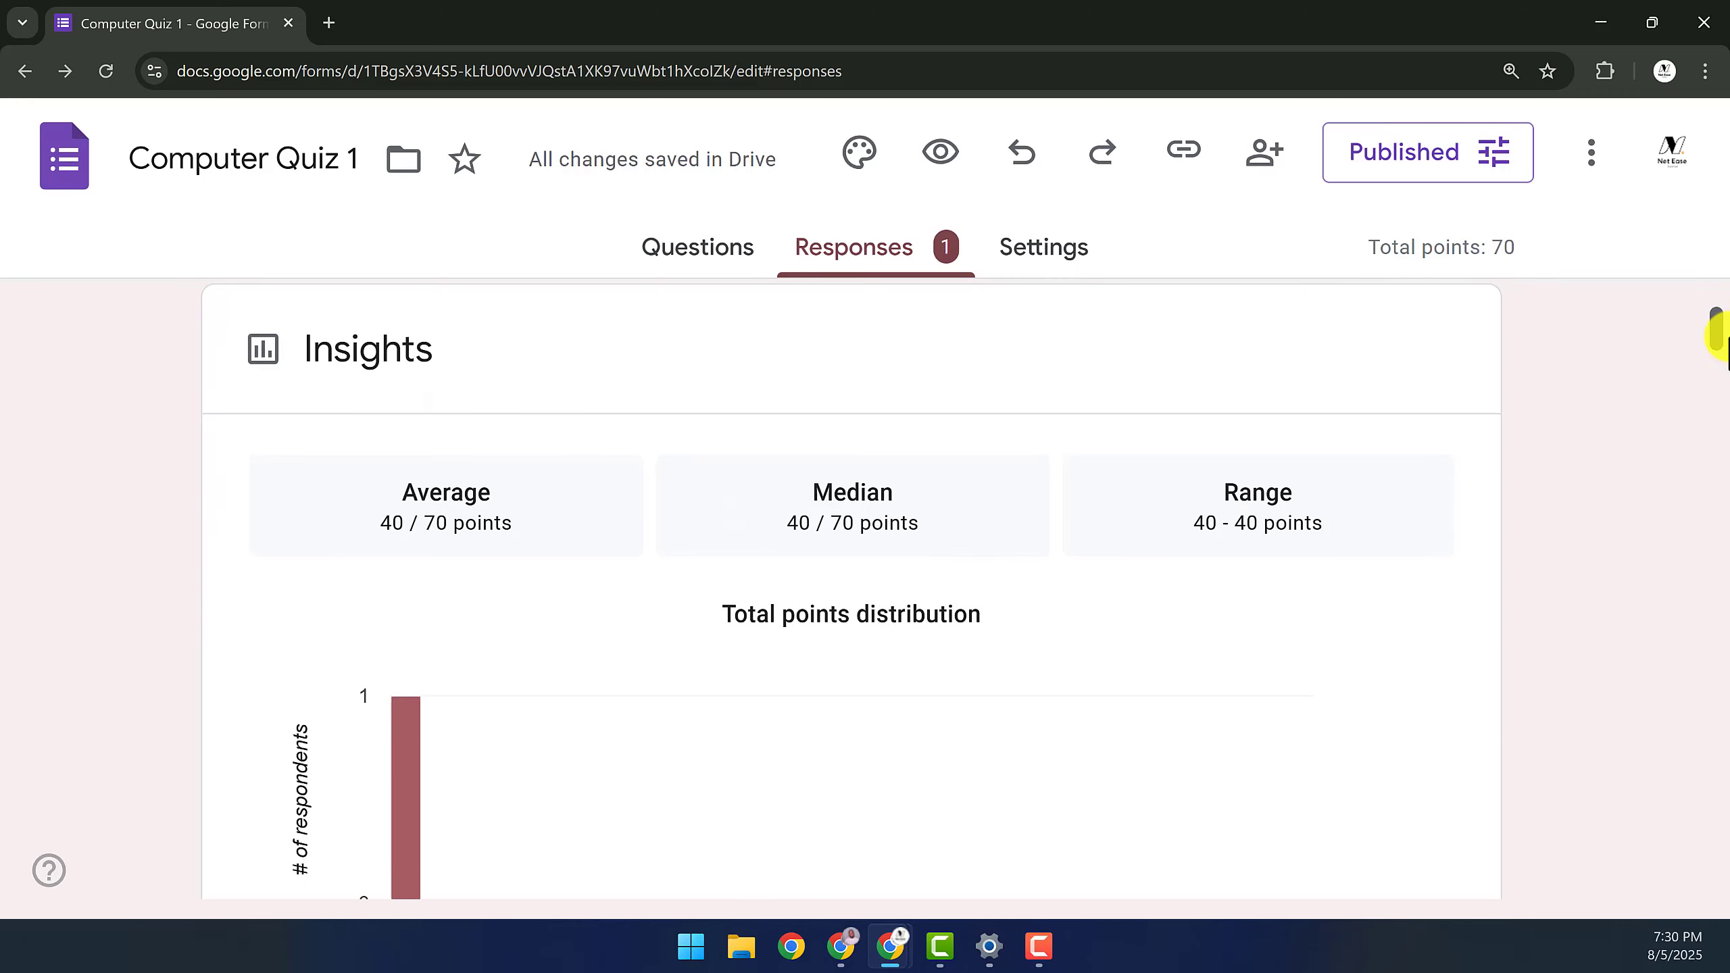
pyautogui.scroll(-1, 1714, 340)
pyautogui.scroll(5, 810, 494)
pyautogui.click(810, 487)
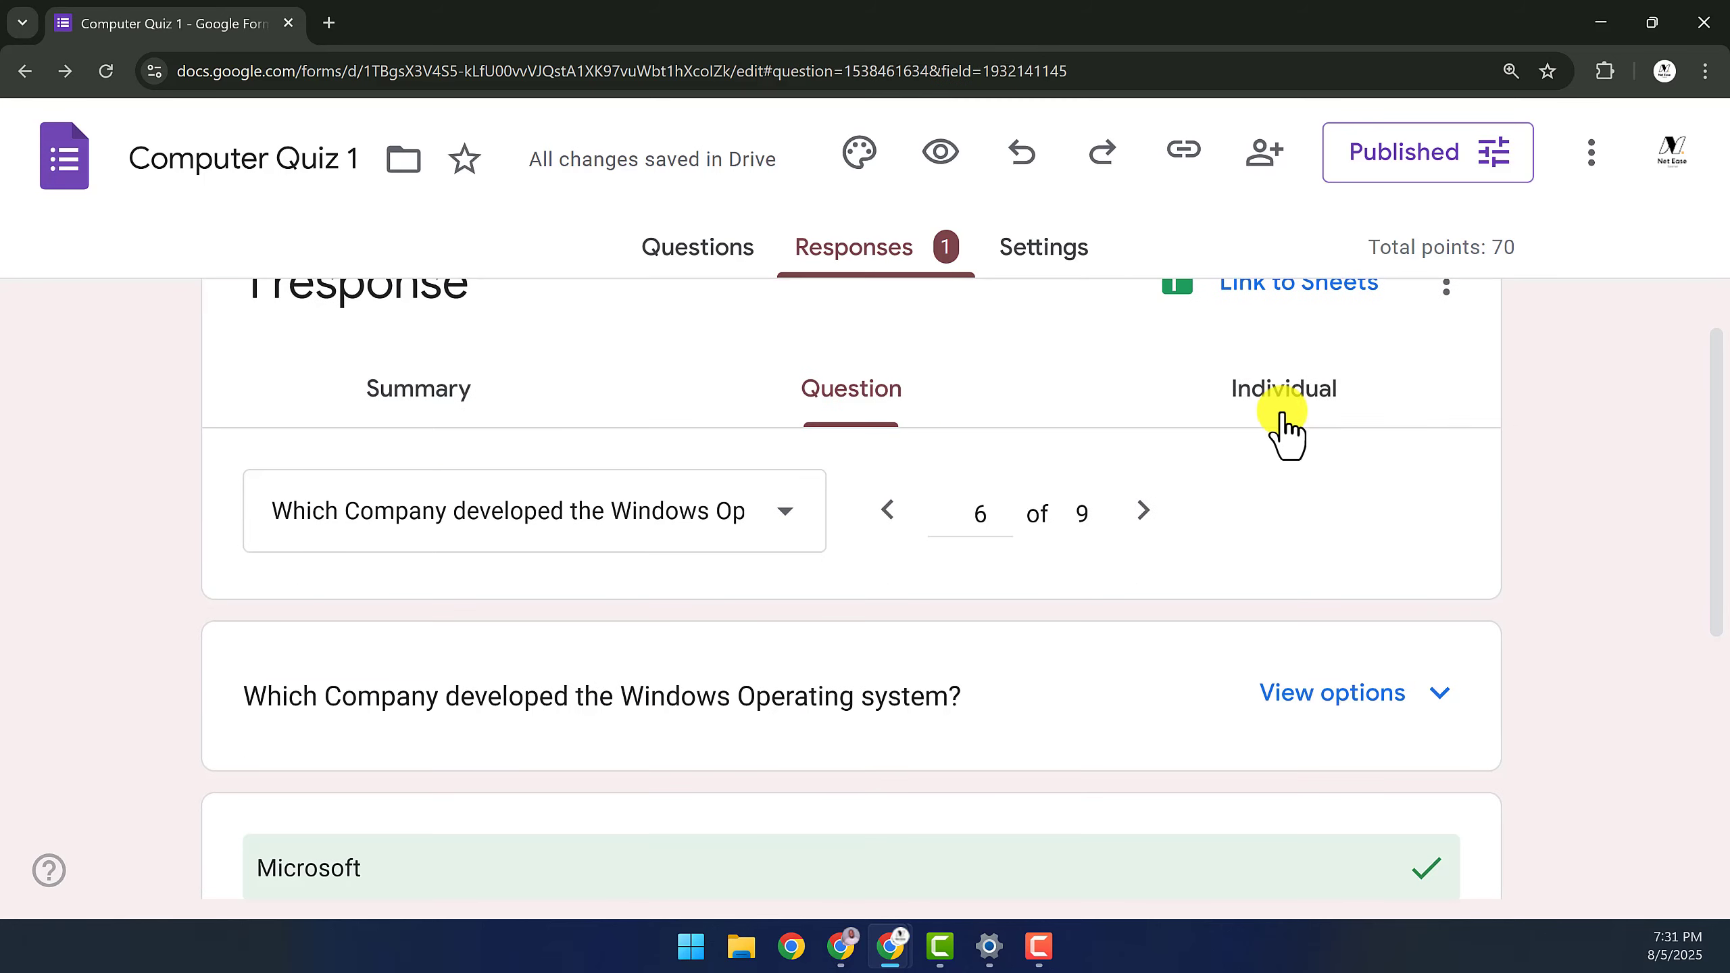
pyautogui.click(1274, 431)
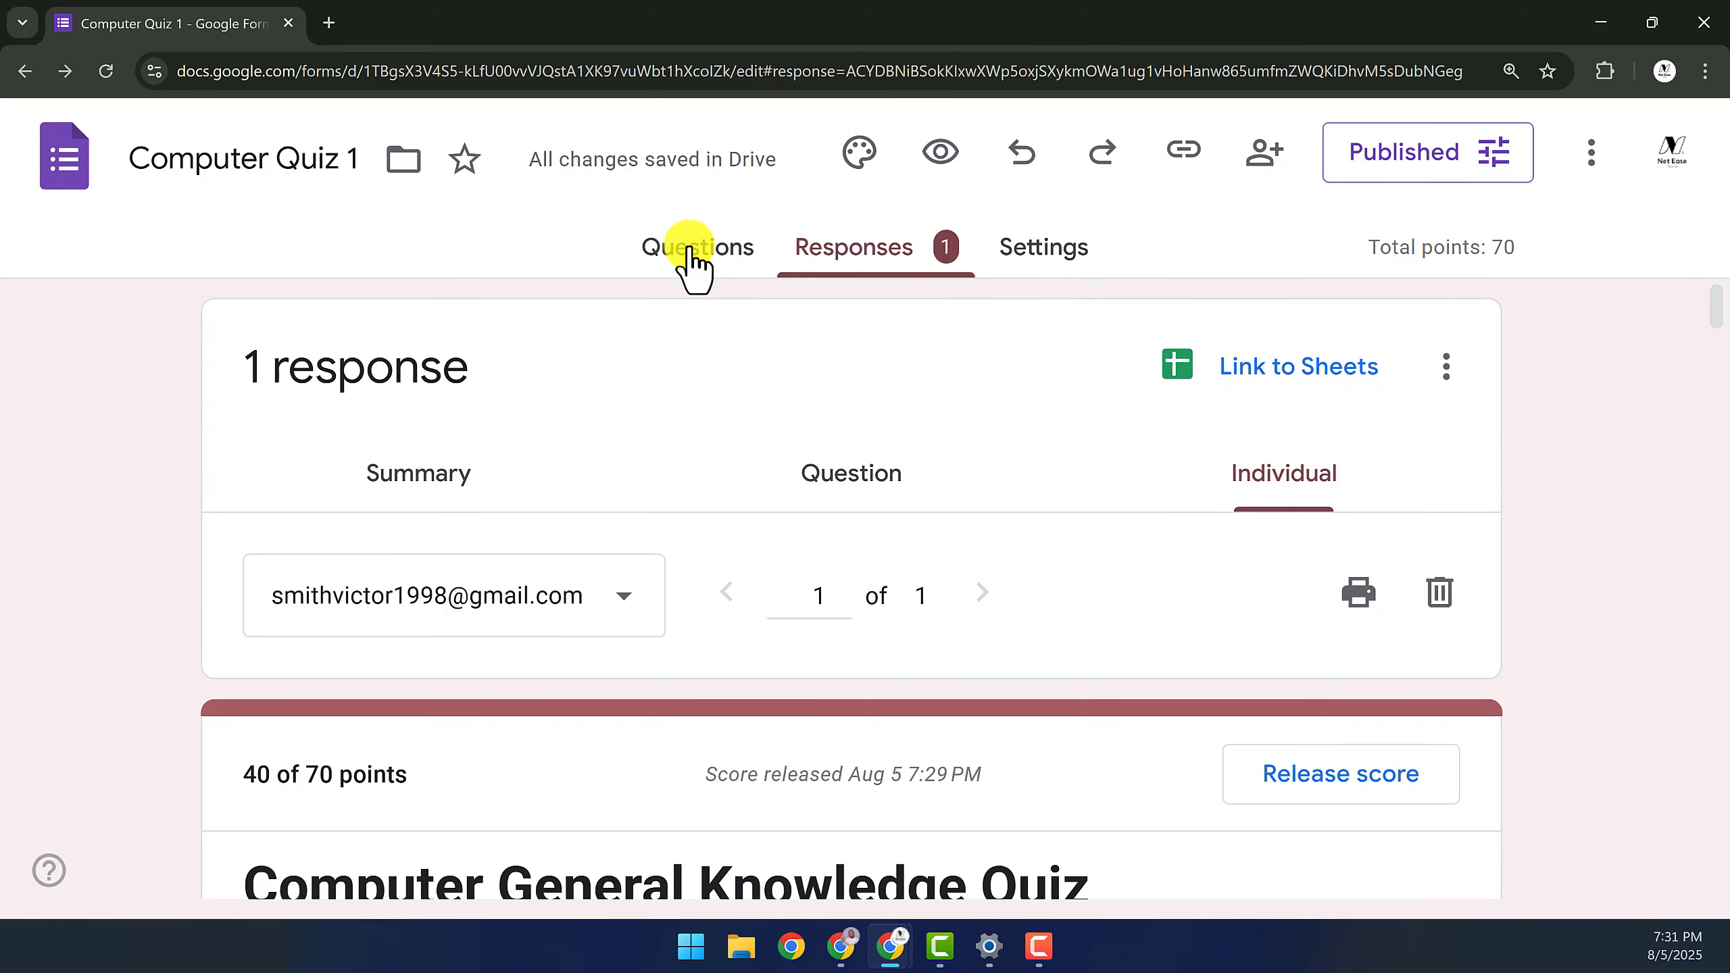
pyautogui.click(689, 253)
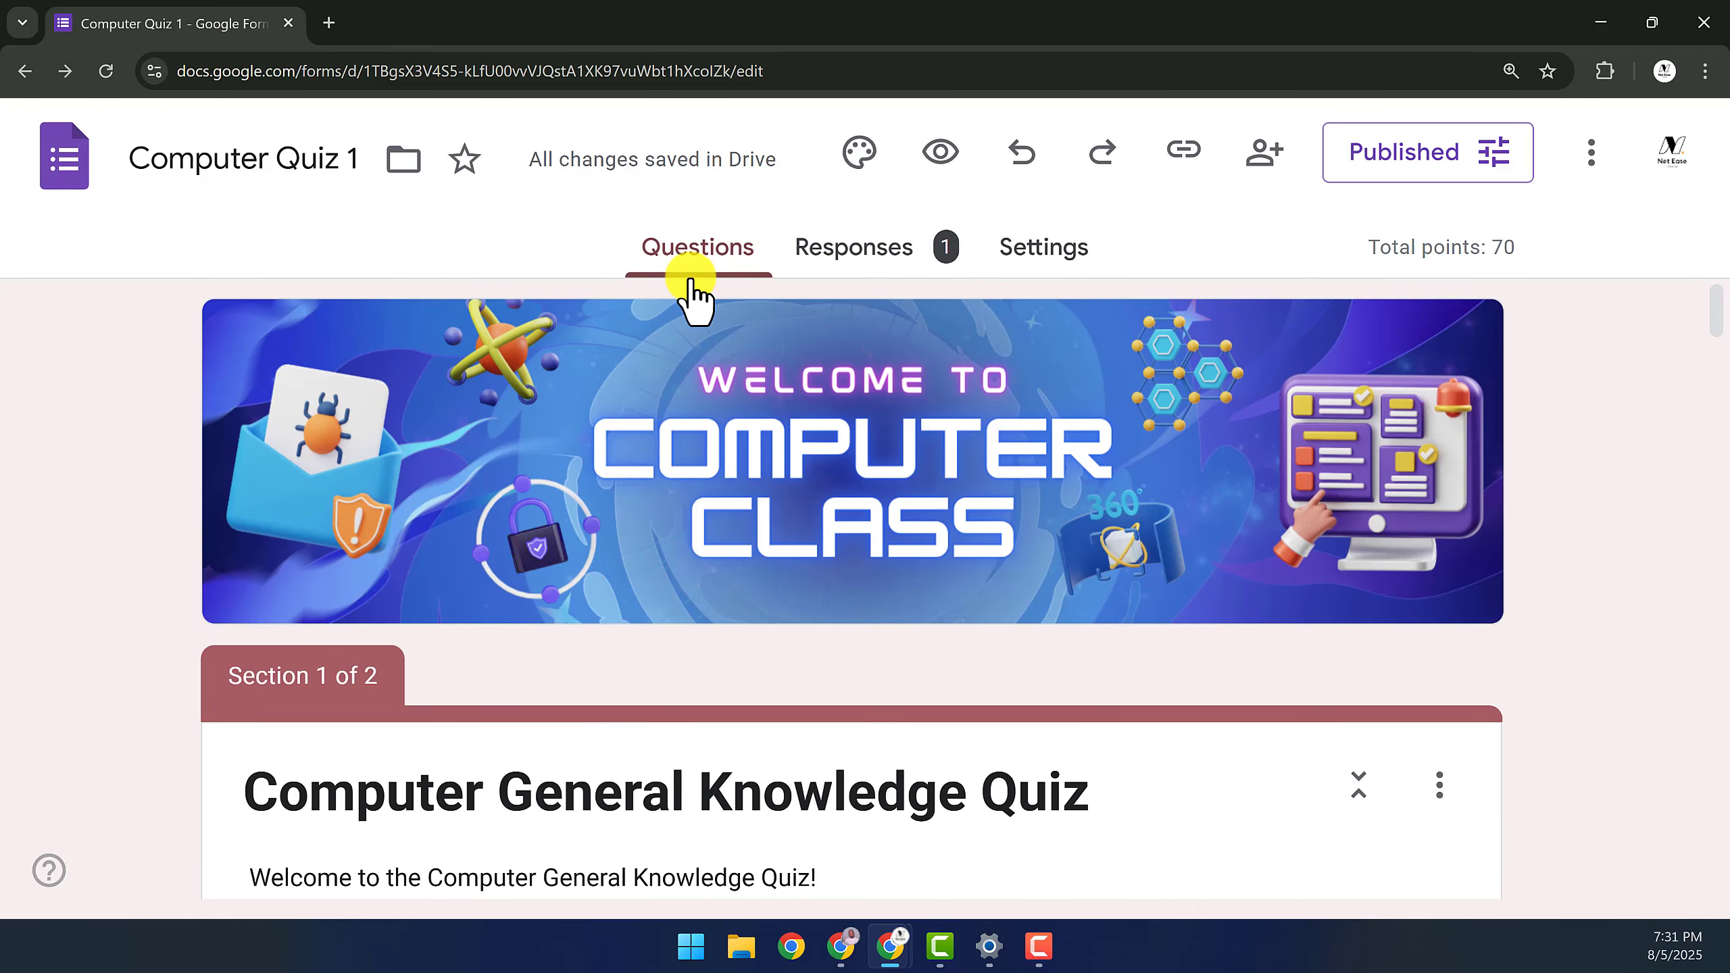